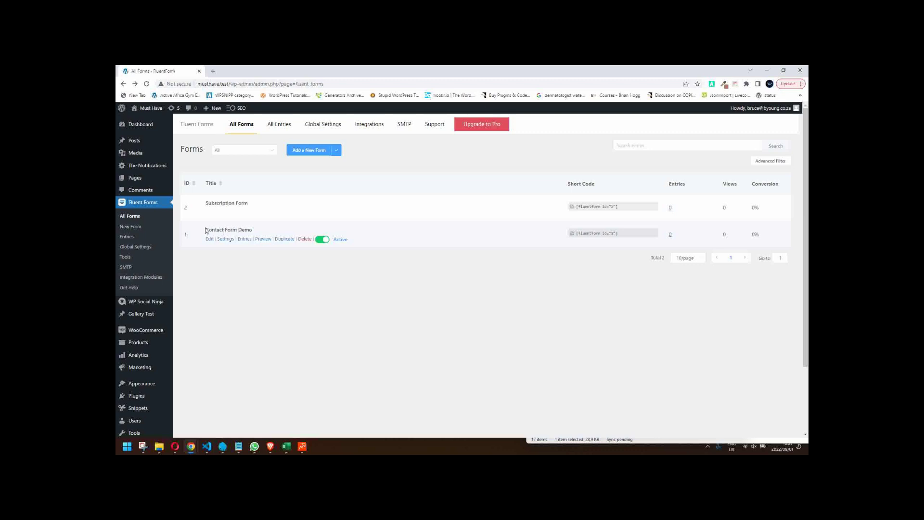
# - Edit Contact Form Demo from All Forms, showing its Name, Email, Subject and Message fields
pyautogui.click(209, 240)
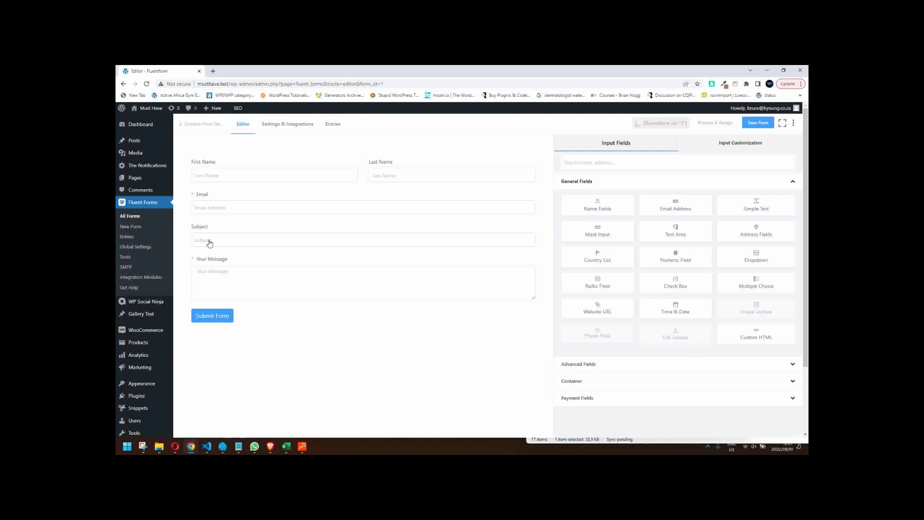
pyautogui.moveTo(350, 241)
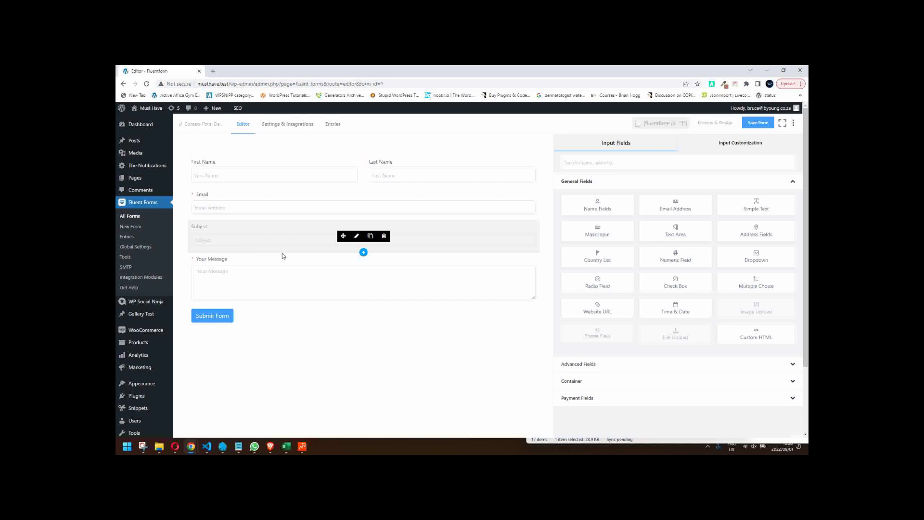
# - Give the Subject field the default value 'Send me more information on:'
pyautogui.click(356, 235)
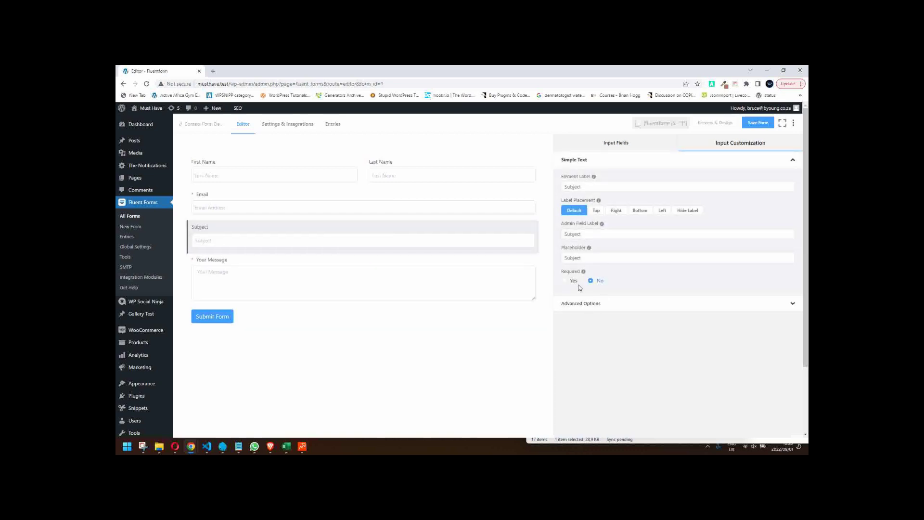
pyautogui.click(599, 305)
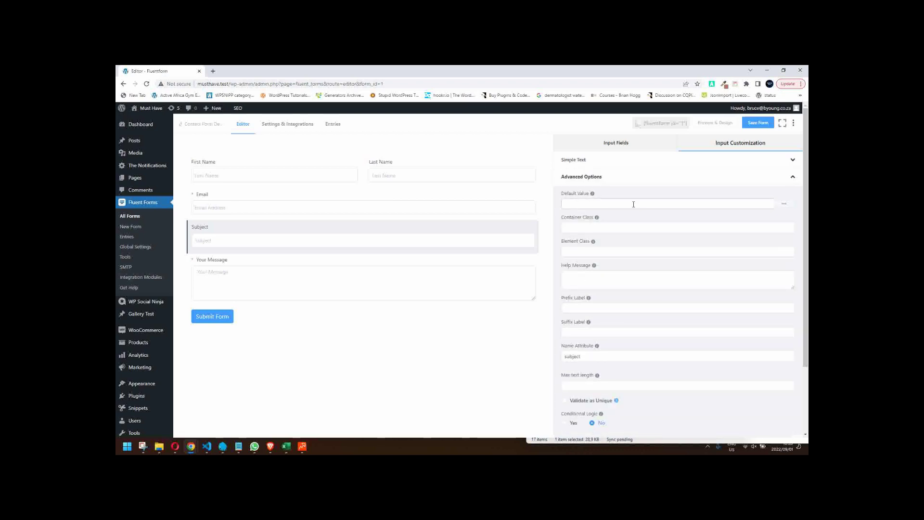
pyautogui.click(601, 204)
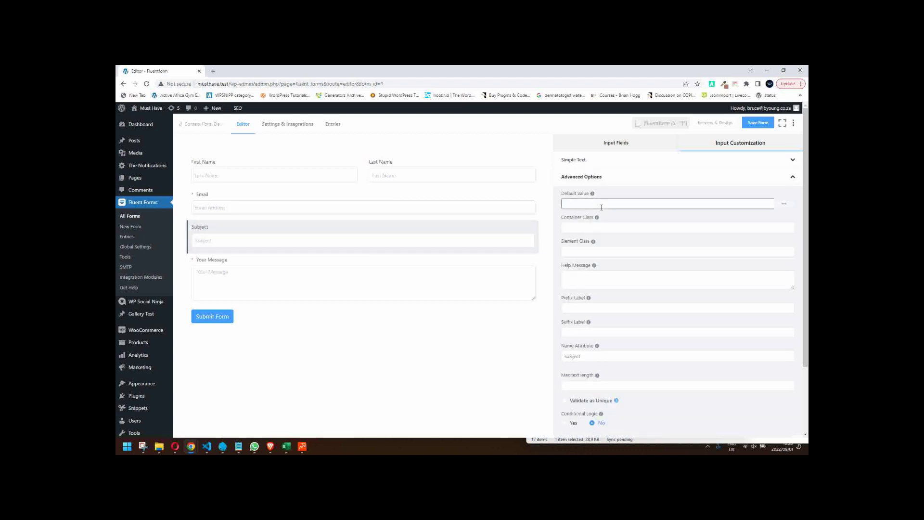
pyautogui.write('Send me more dinformation on:')
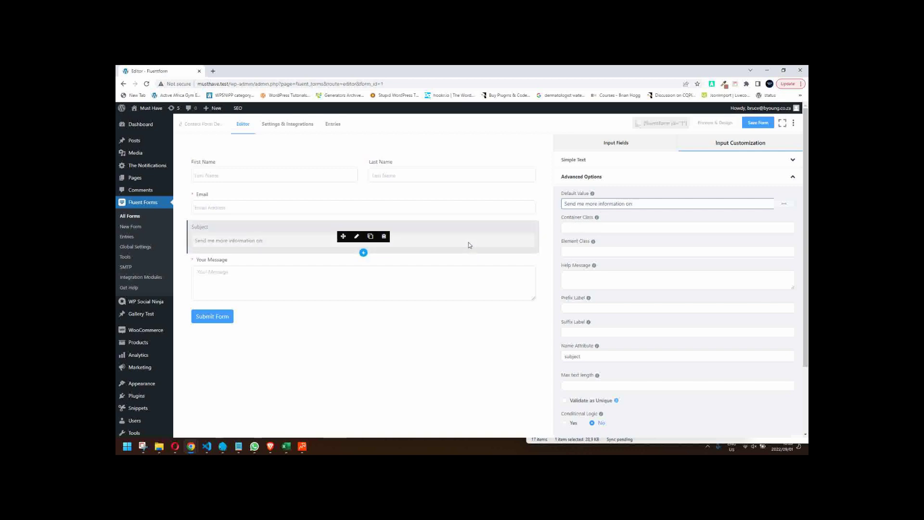
pyautogui.moveTo(469, 245)
# - Append the Embedded Post/Page Title shortcode to the Subject default value and save the form
pyautogui.click(784, 206)
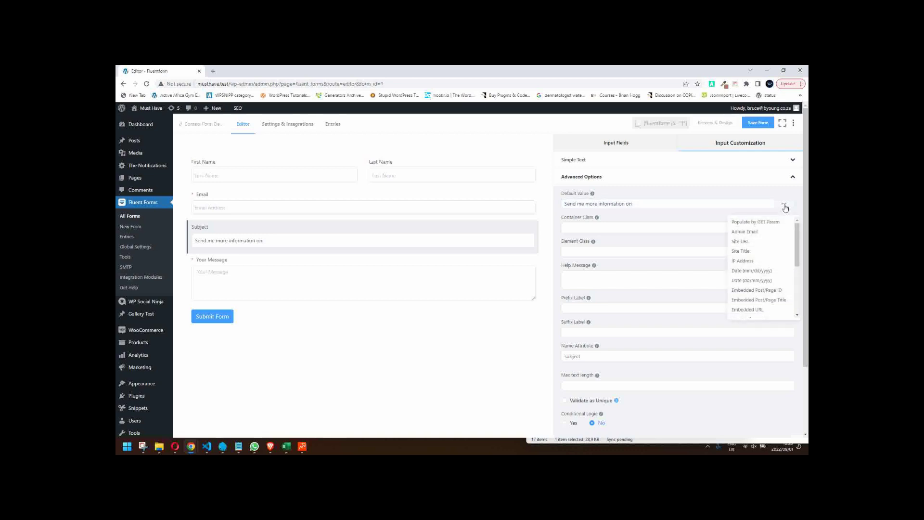
pyautogui.scroll(-2, 798, 257)
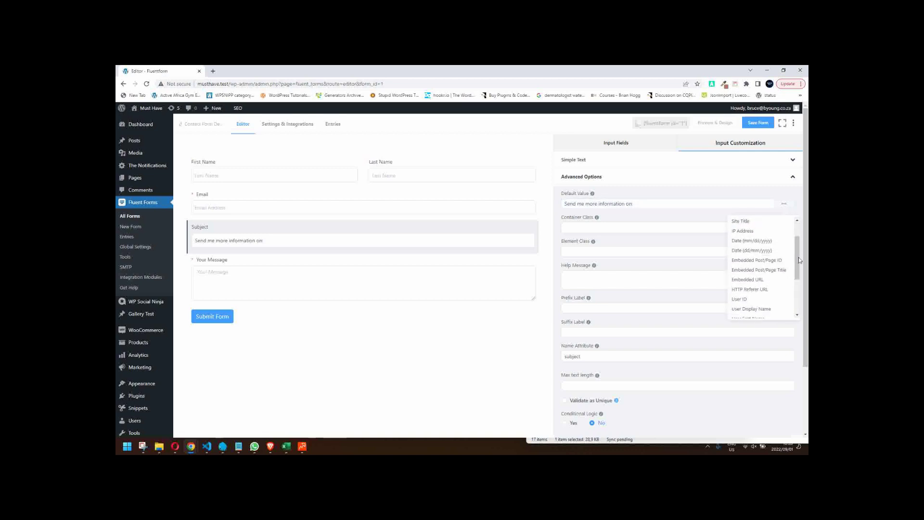
pyautogui.click(753, 272)
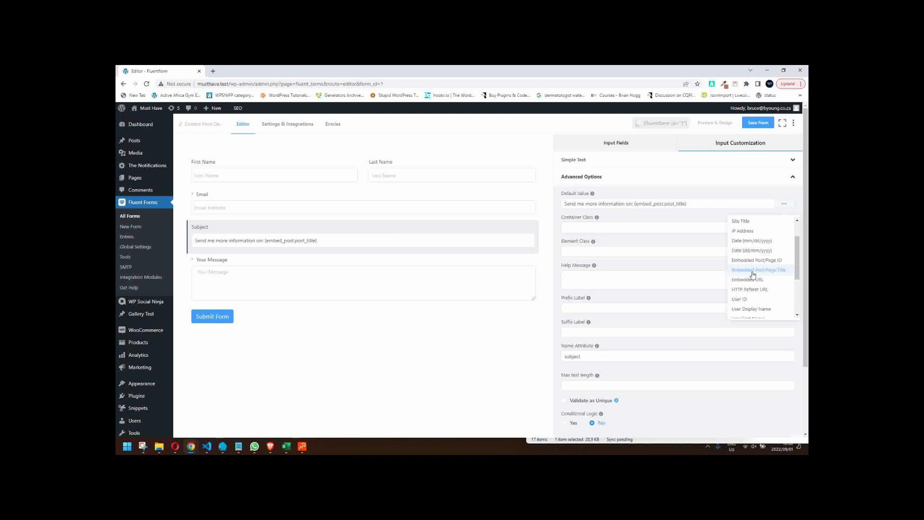
pyautogui.click(755, 124)
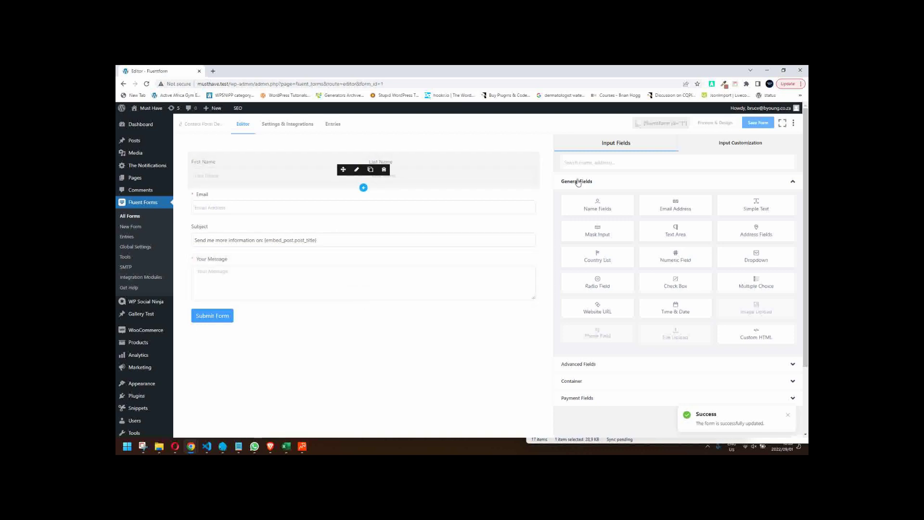
# - Preview the form, confirm Subject reads 'Send me more information on: Home', and return to the editor
pyautogui.click(716, 123)
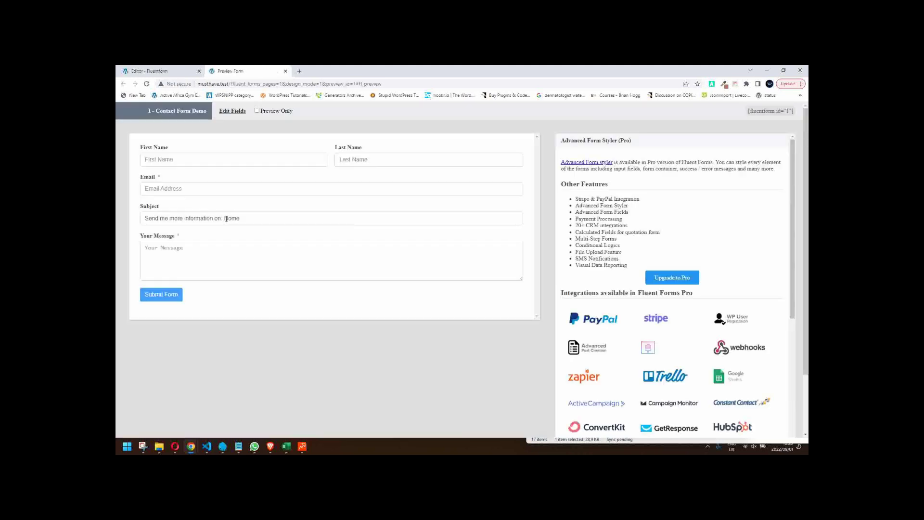
pyautogui.moveTo(225, 218); pyautogui.dragTo(252, 218)
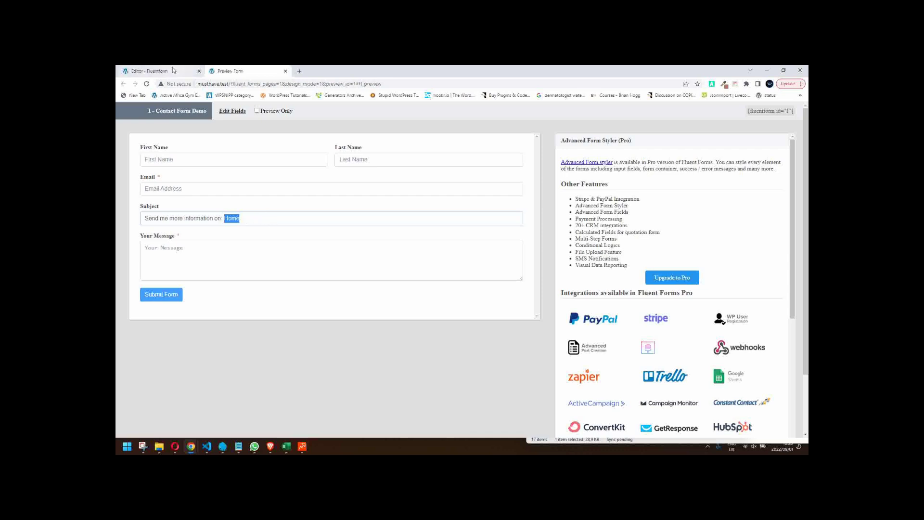
pyautogui.hotkey('ctrl', 'shift', 'Tab')
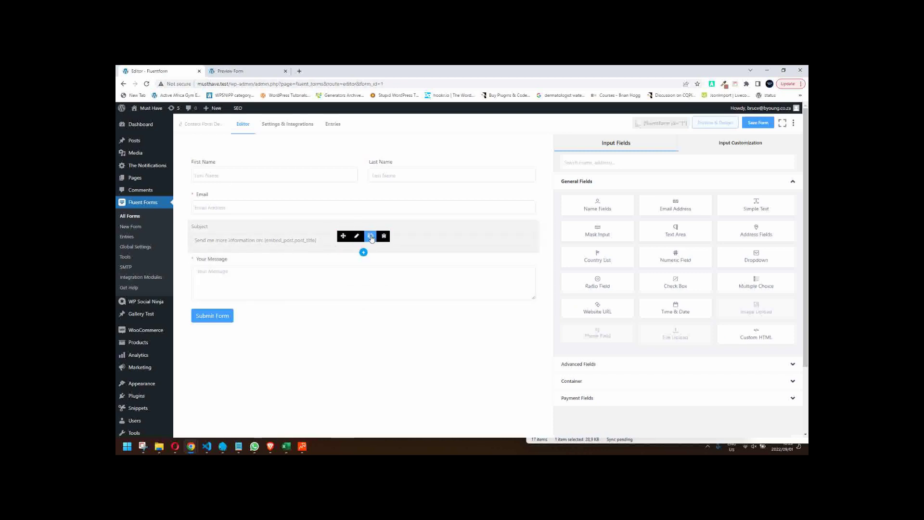
# - Duplicate the Subject field, hide its label, and give it the prefix label 'Send me more details about:'
pyautogui.click(371, 237)
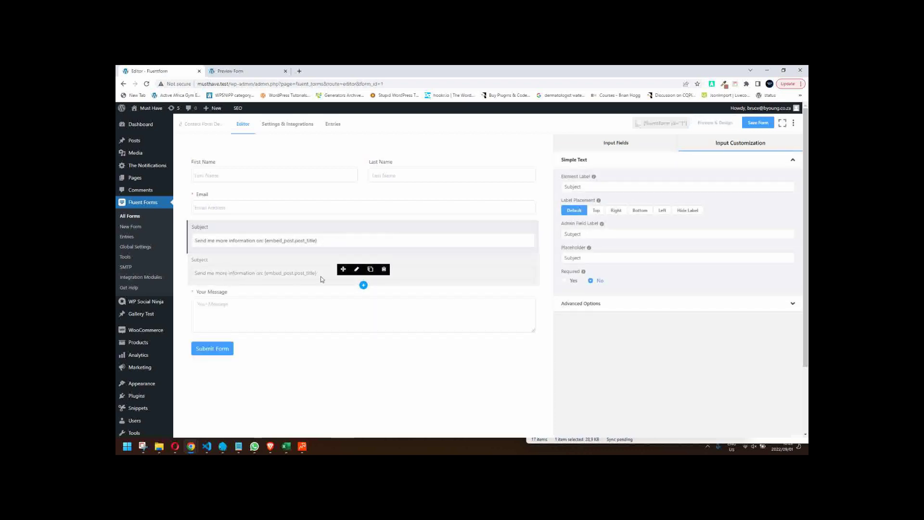
pyautogui.click(355, 270)
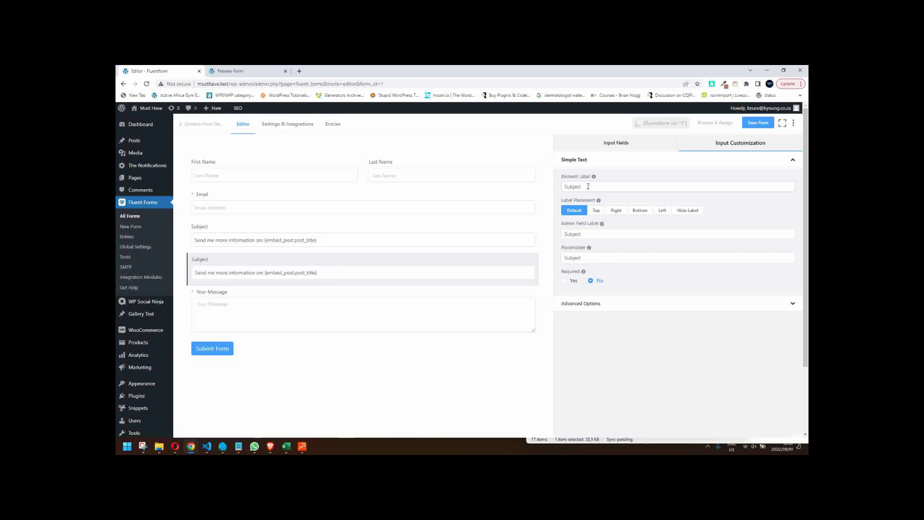
pyautogui.click(687, 210)
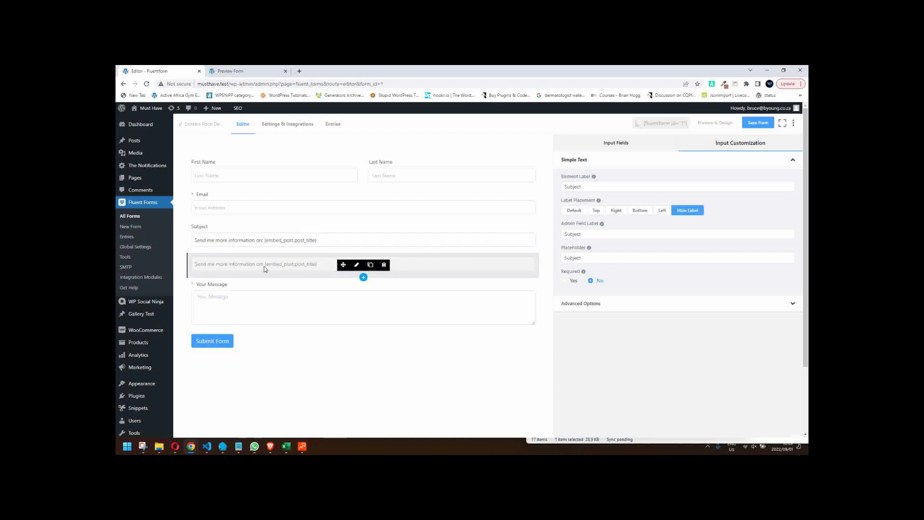
pyautogui.click(588, 306)
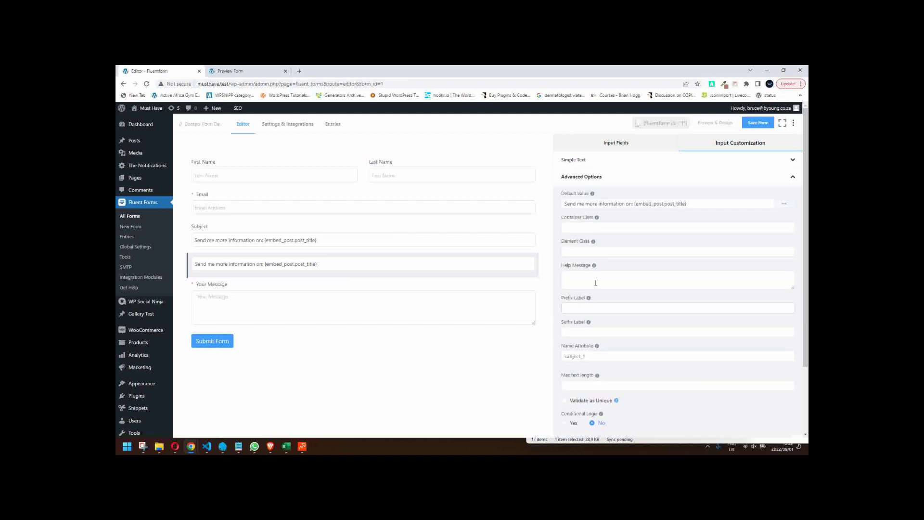
pyautogui.click(647, 308)
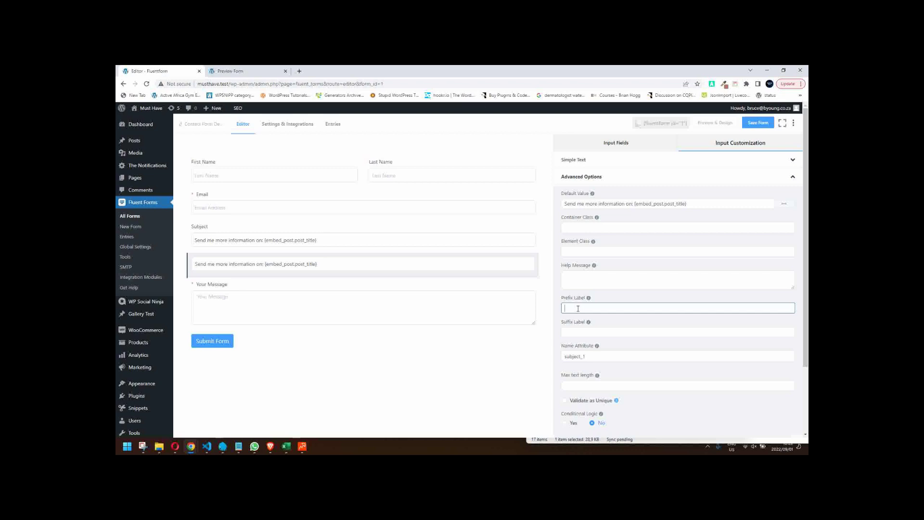
pyautogui.write('Send me more details about :')
# - Trim the copy's default value to {embed_post.post_title} and save the form
pyautogui.click(698, 204)
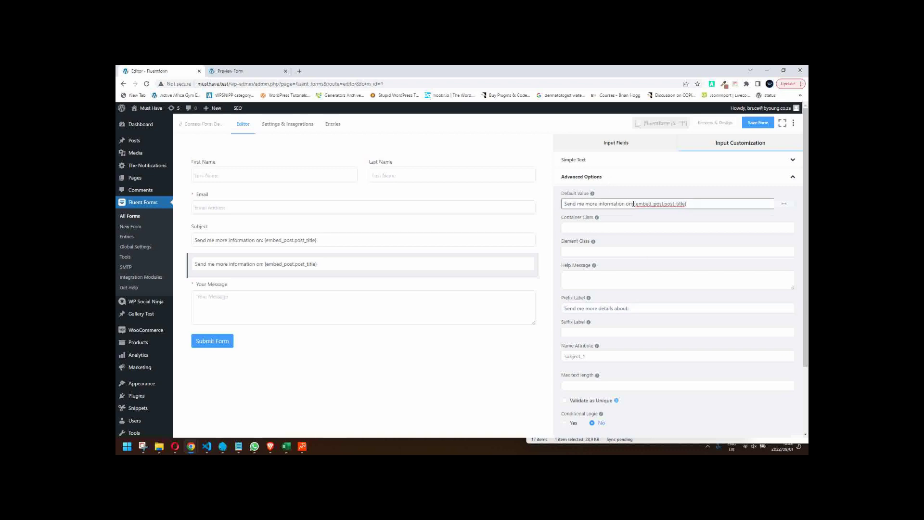
pyautogui.moveTo(634, 204); pyautogui.dragTo(564, 203)
pyautogui.press('BackSpace')
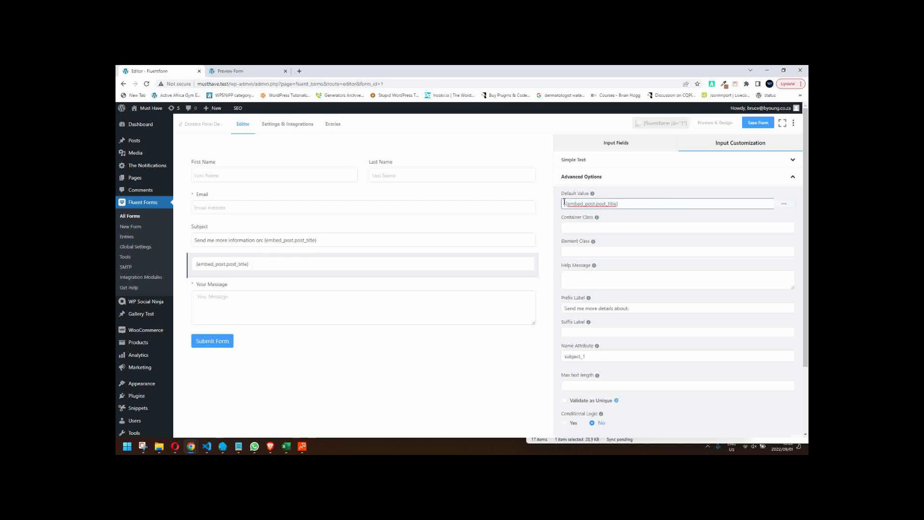
pyautogui.press('Delete')
pyautogui.click(758, 124)
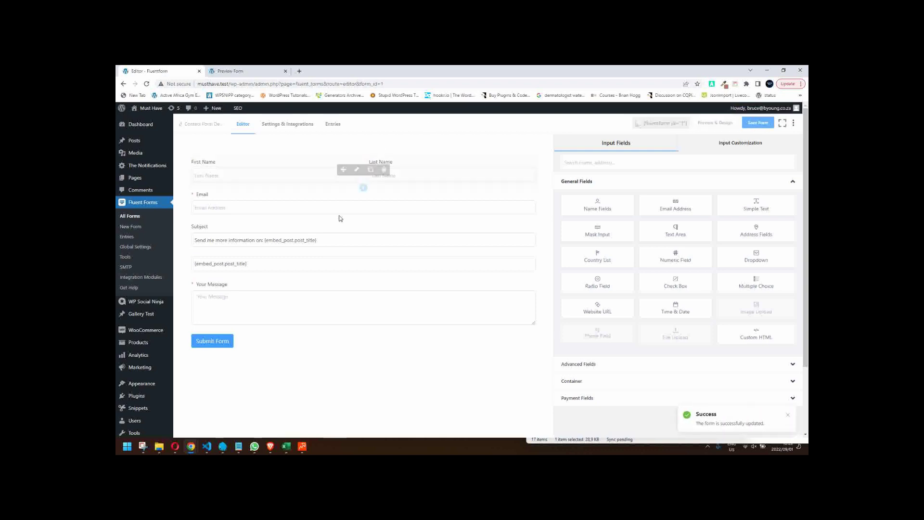
# - Preview the updated form, check the second field shows 'Send me more details about: Home', then close it
pyautogui.click(696, 123)
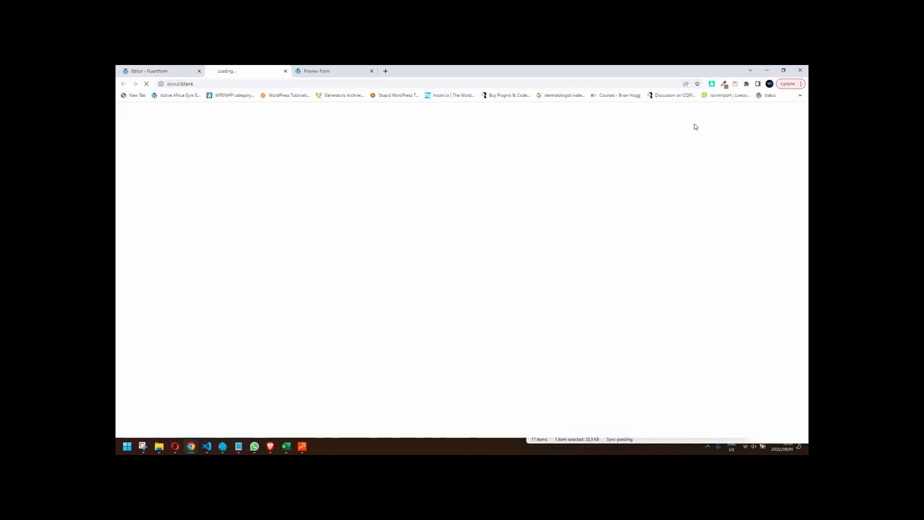
pyautogui.click(372, 70)
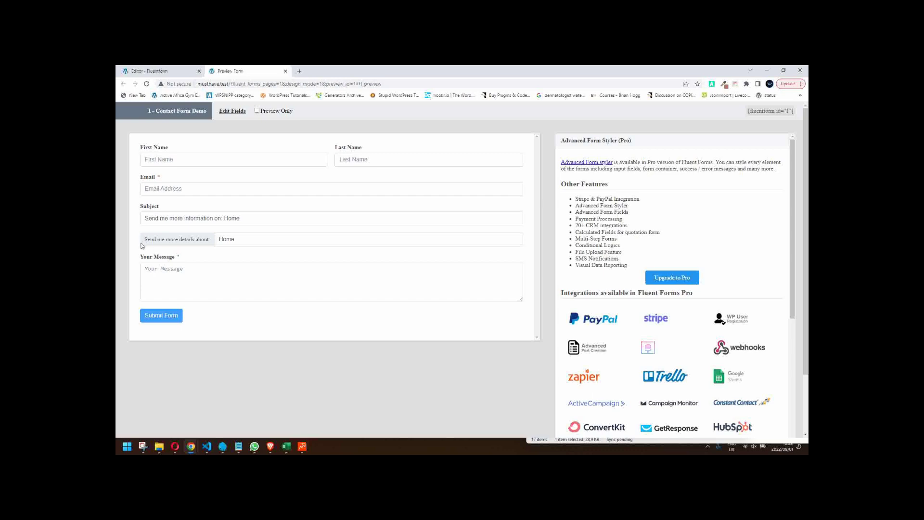
pyautogui.click(241, 239)
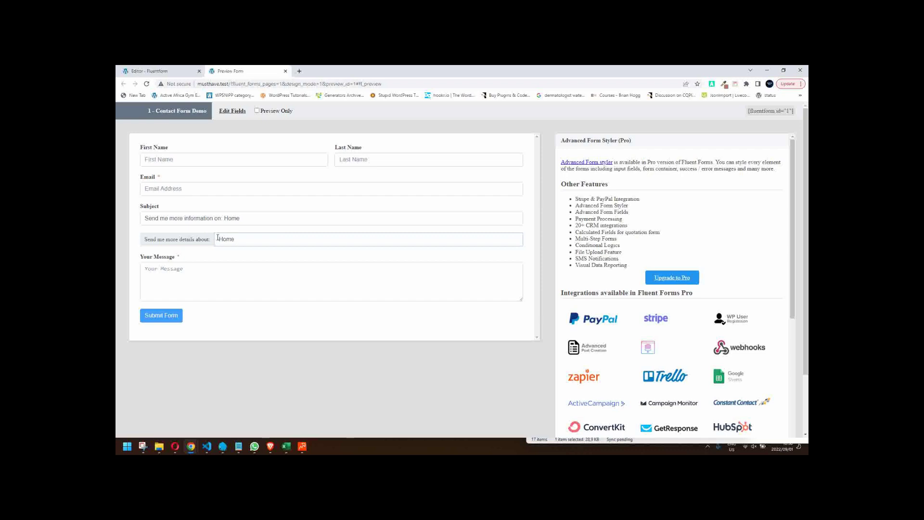
pyautogui.moveTo(218, 237); pyautogui.dragTo(269, 241)
pyautogui.tripleClick(250, 219)
pyautogui.click(224, 219)
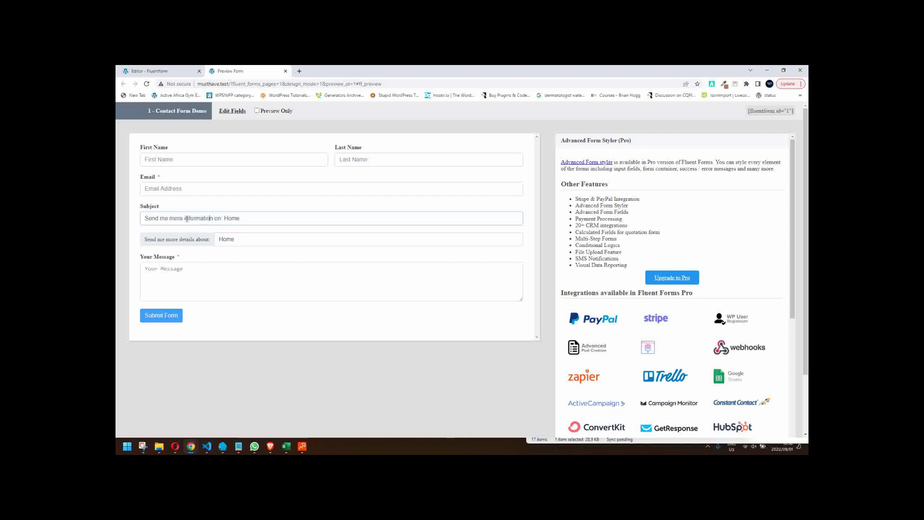
pyautogui.moveTo(225, 219); pyautogui.dragTo(277, 222)
pyautogui.click(247, 241)
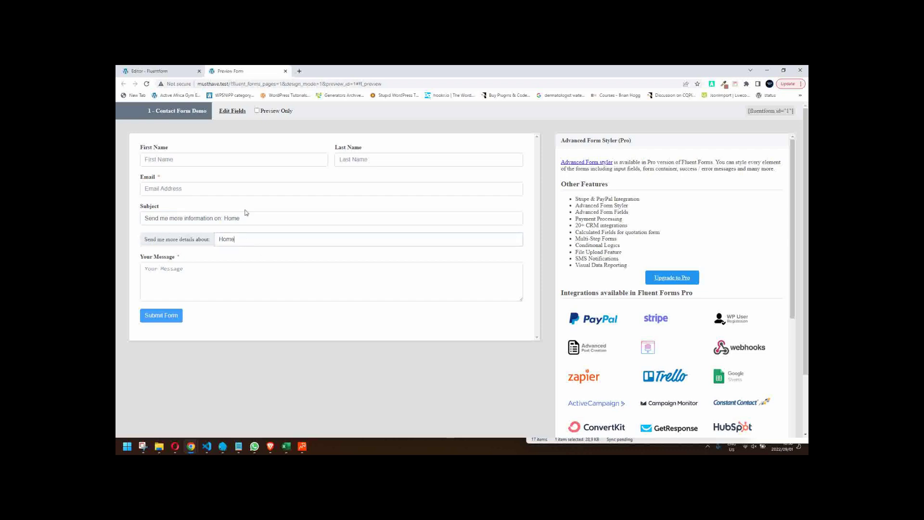
pyautogui.click(285, 71)
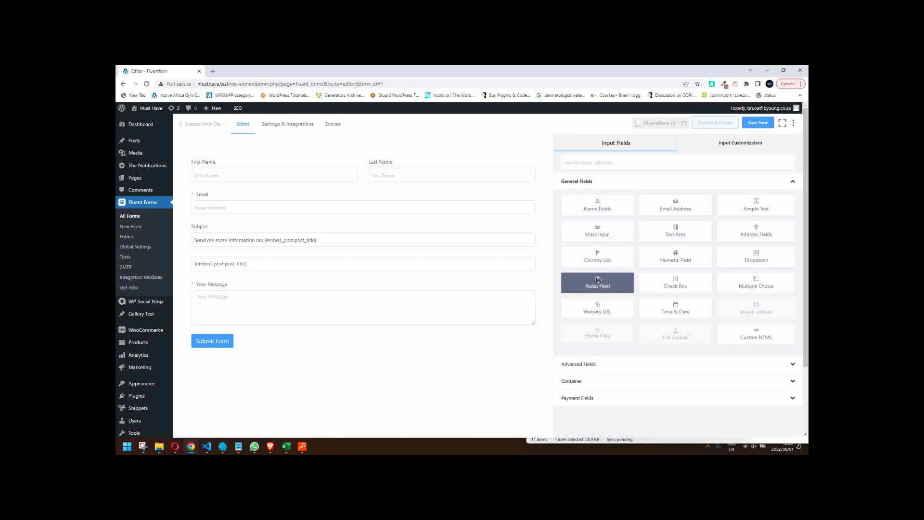
# - Add a URL field above Submit Form, save the form, and preview it
pyautogui.click(609, 310)
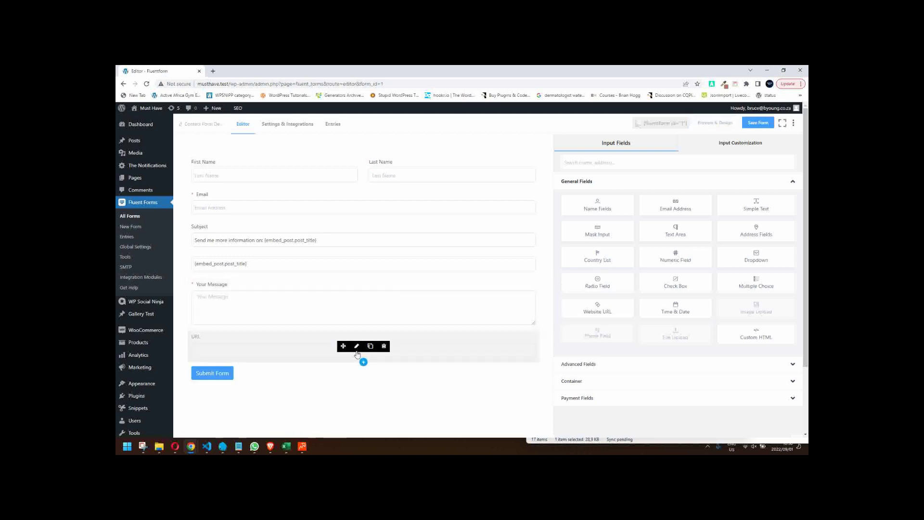
pyautogui.click(761, 124)
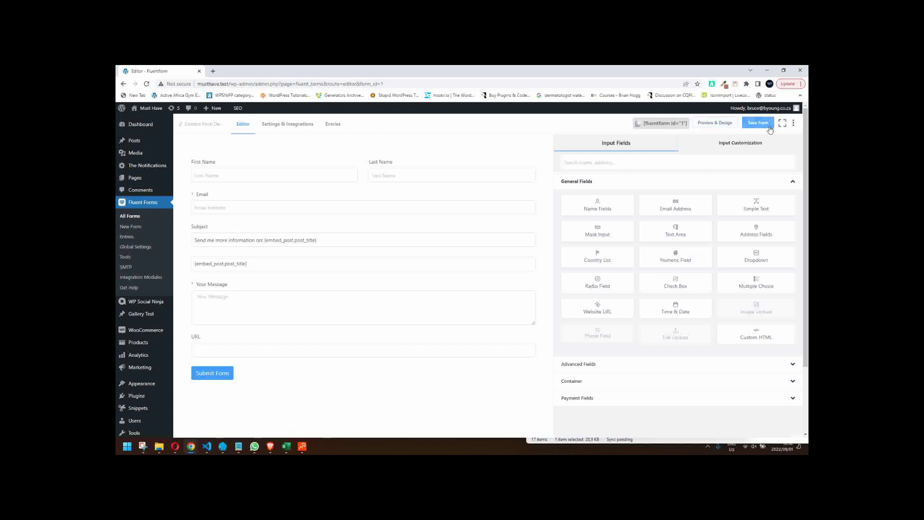
pyautogui.click(709, 124)
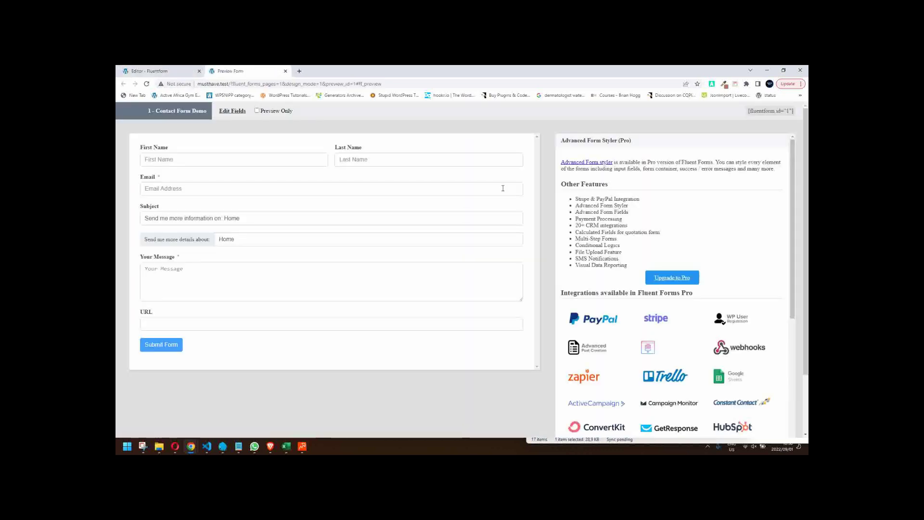
pyautogui.click(180, 322)
pyautogui.write('byou')
pyautogui.write('ng.co.za')
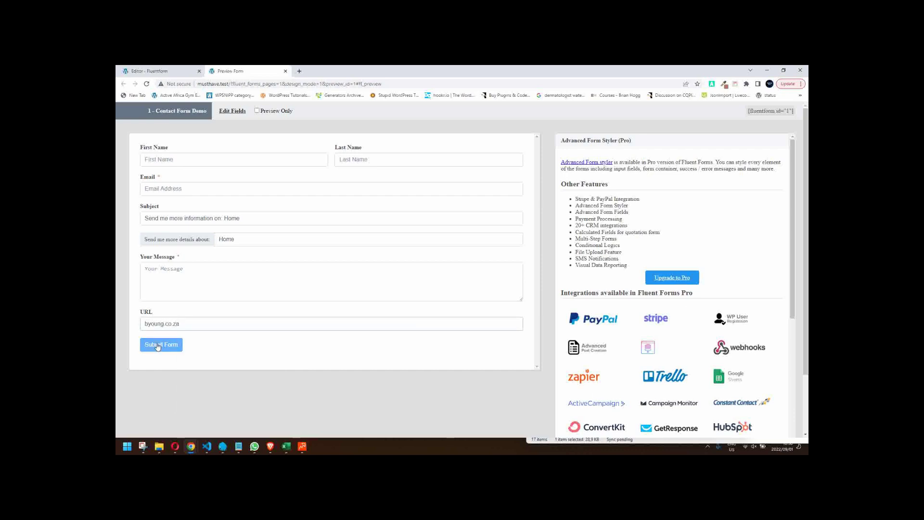
pyautogui.click(158, 346)
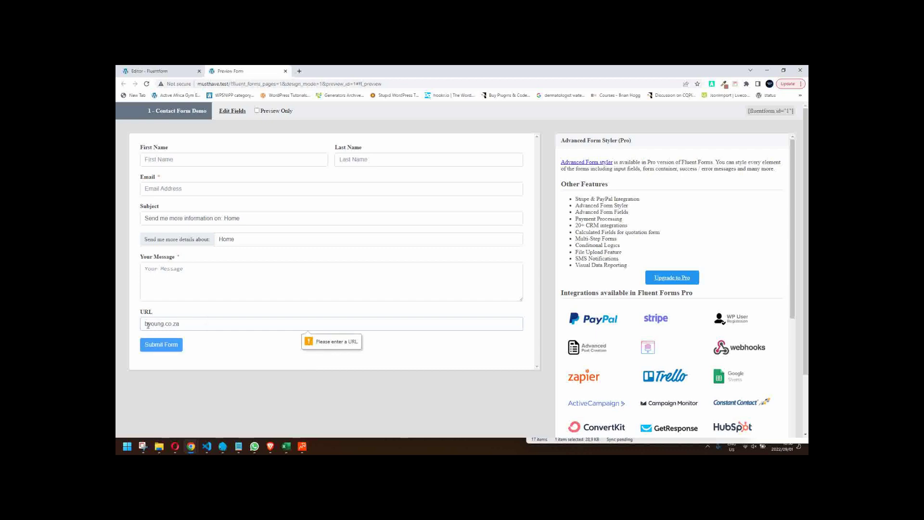
pyautogui.write('www.')
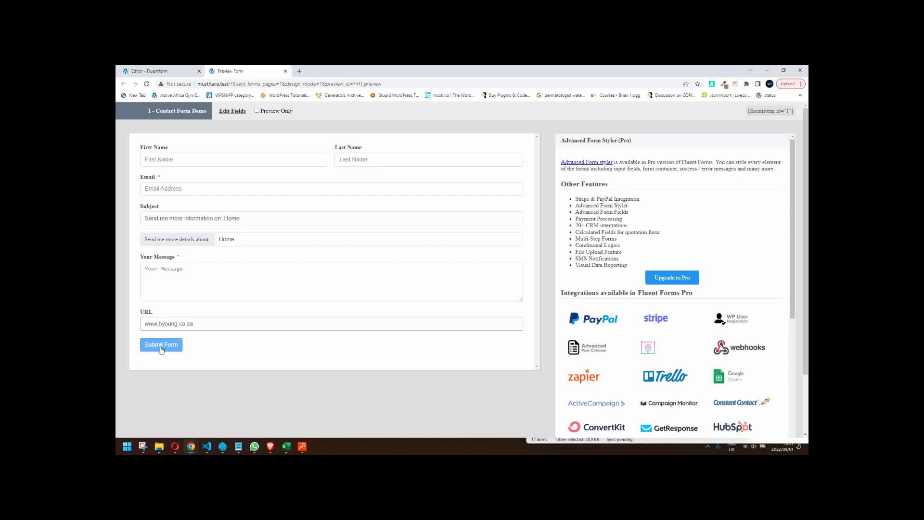
pyautogui.click(159, 347)
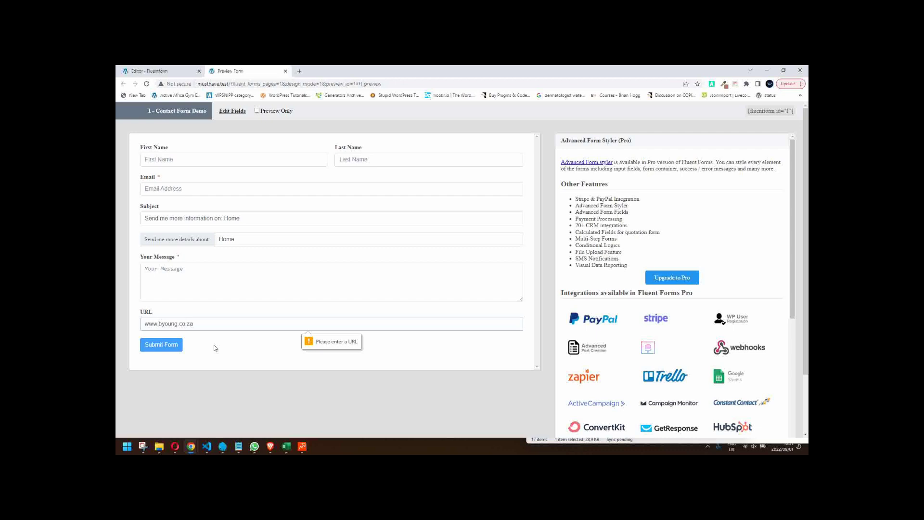
pyautogui.click(286, 71)
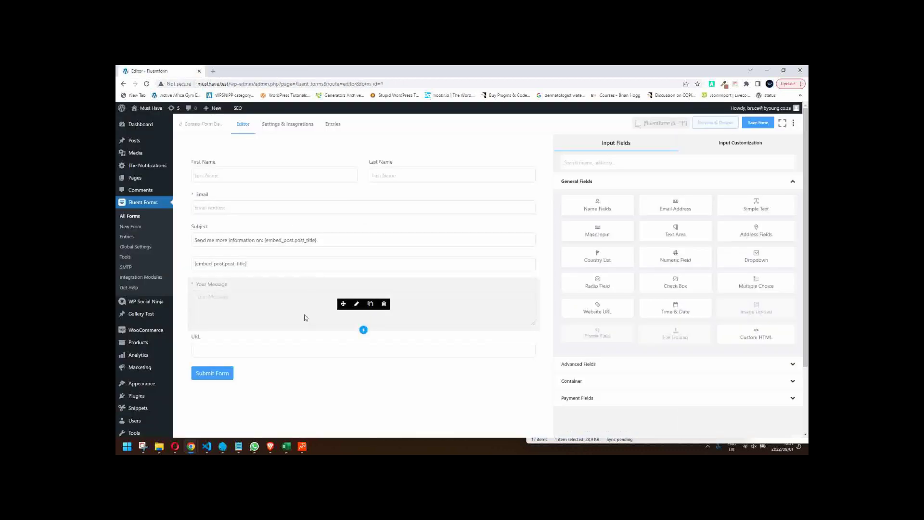
pyautogui.moveTo(325, 353)
pyautogui.click(356, 345)
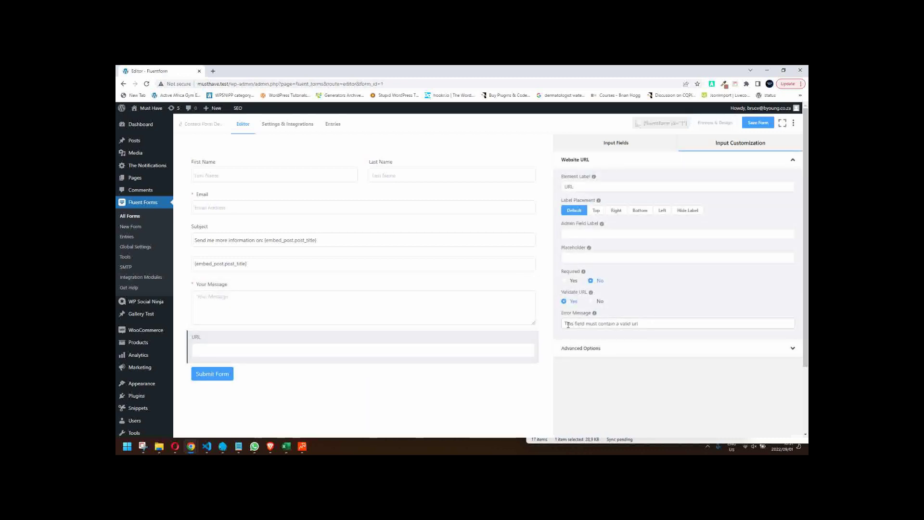
pyautogui.moveTo(650, 324); pyautogui.dragTo(551, 321)
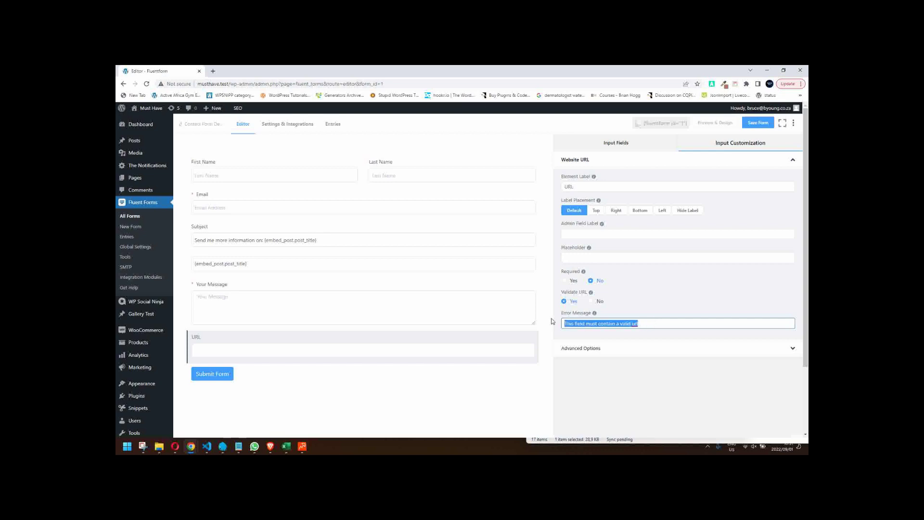
pyautogui.write('Pre')
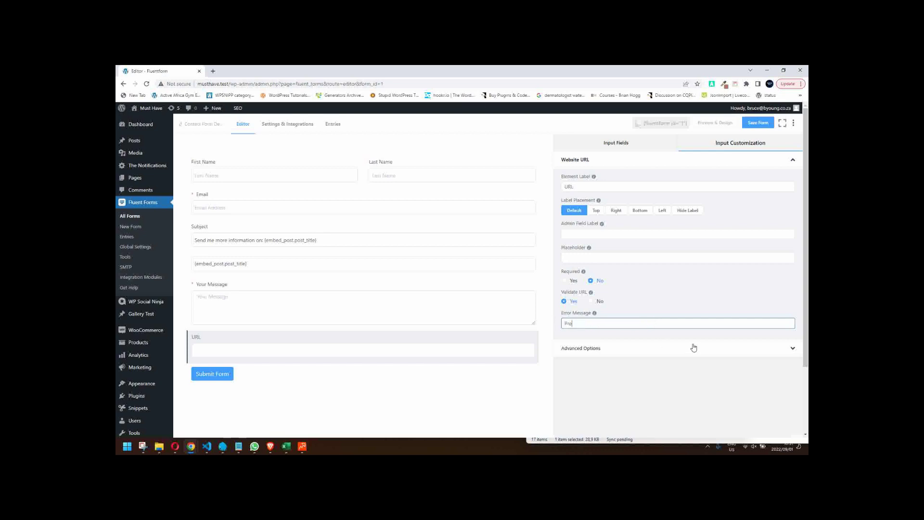
pyautogui.write('fix your website address with: https://')
pyautogui.click(656, 351)
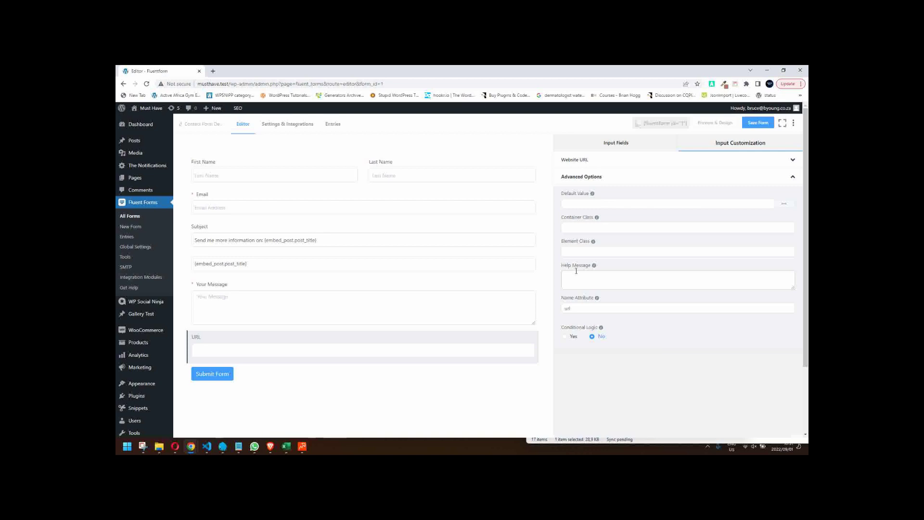
pyautogui.click(575, 202)
pyautogui.write('htt')
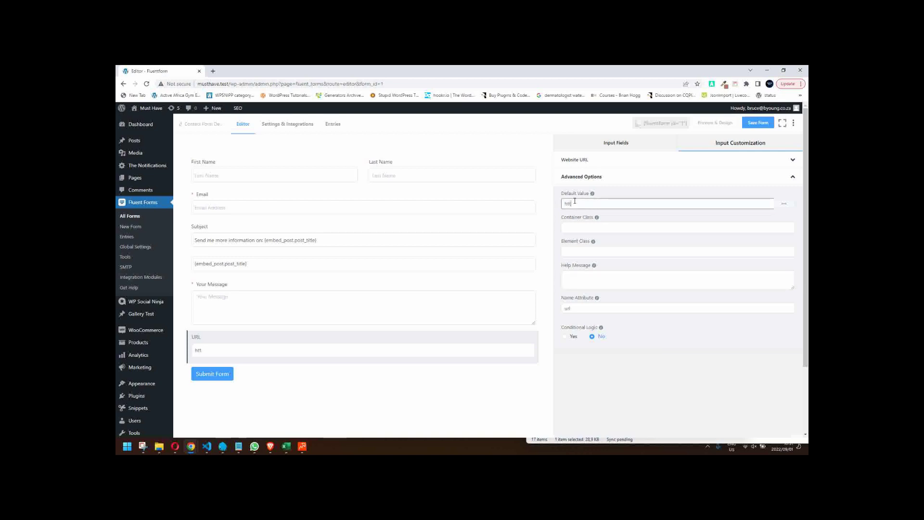
pyautogui.write('ps://')
pyautogui.click(588, 280)
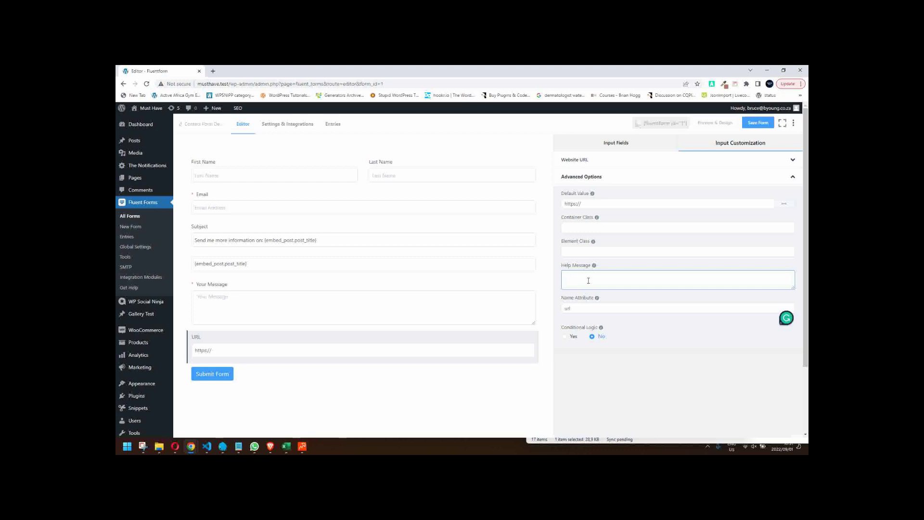
pyautogui.write('Please ')
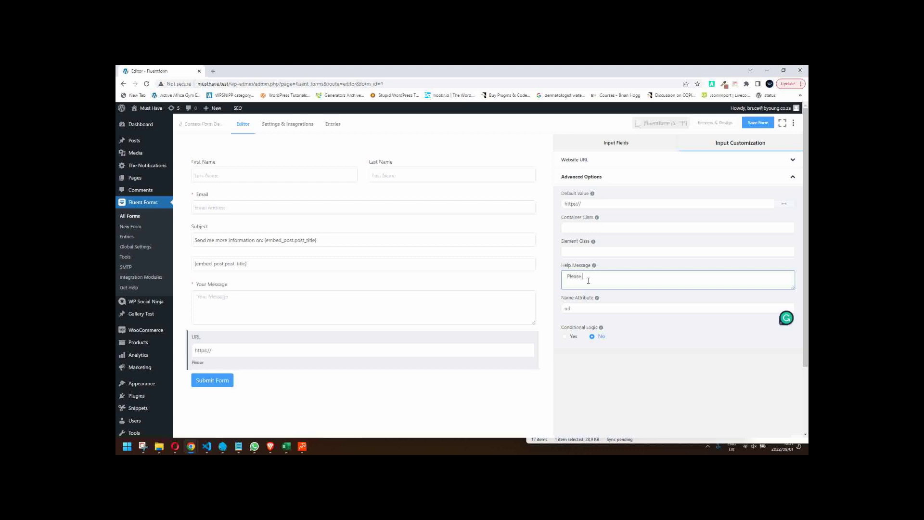
pyautogui.write('prefix with https://')
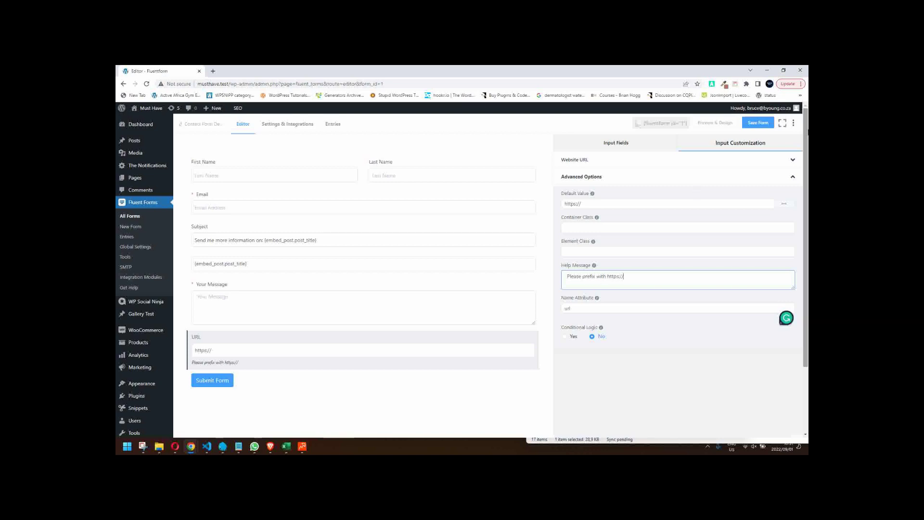
pyautogui.click(758, 123)
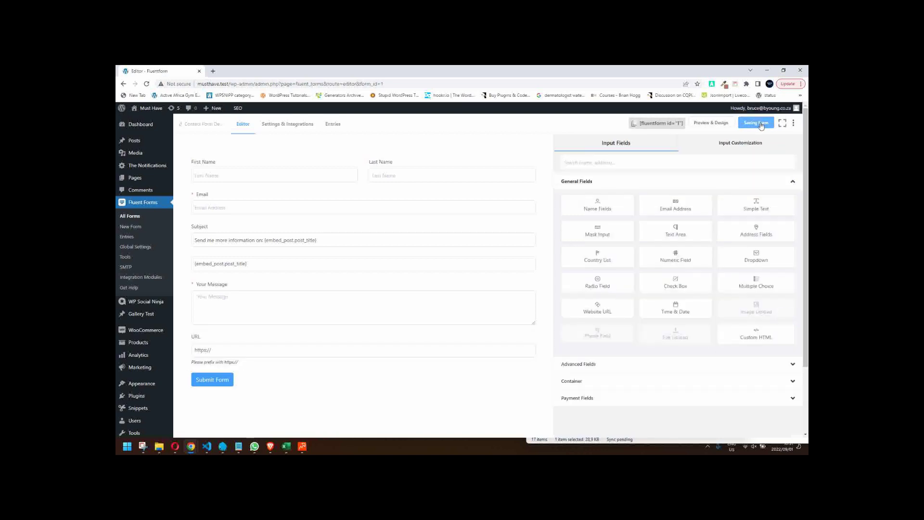
pyautogui.click(711, 123)
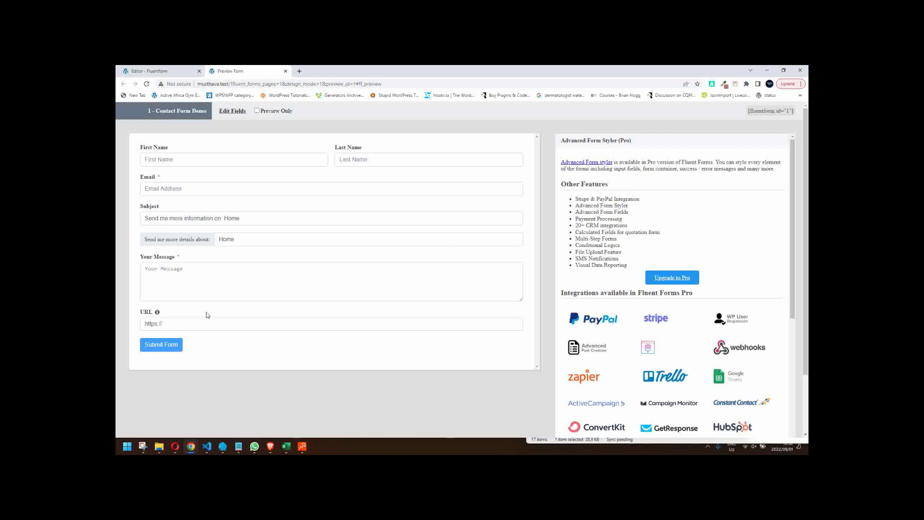
pyautogui.moveTo(159, 314)
pyautogui.click(171, 325)
pyautogui.write('https://by')
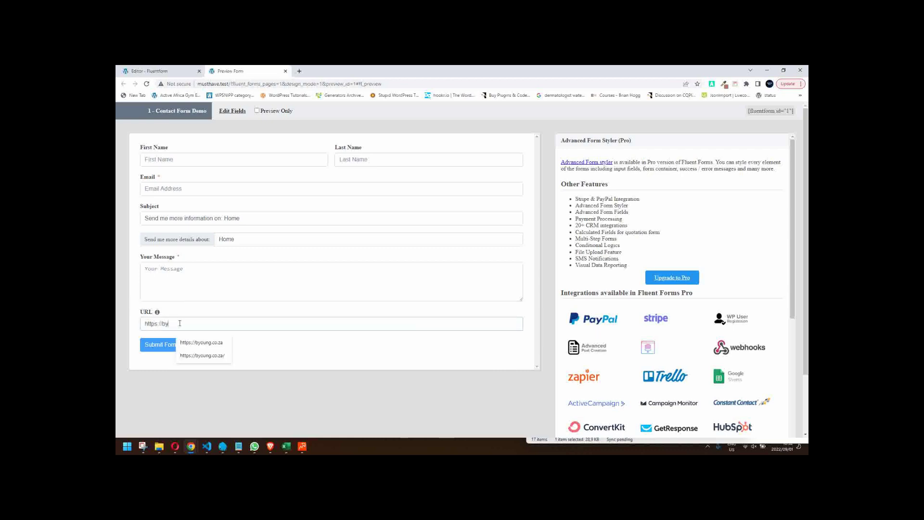
pyautogui.write('oung.co.za')
pyautogui.click(201, 324)
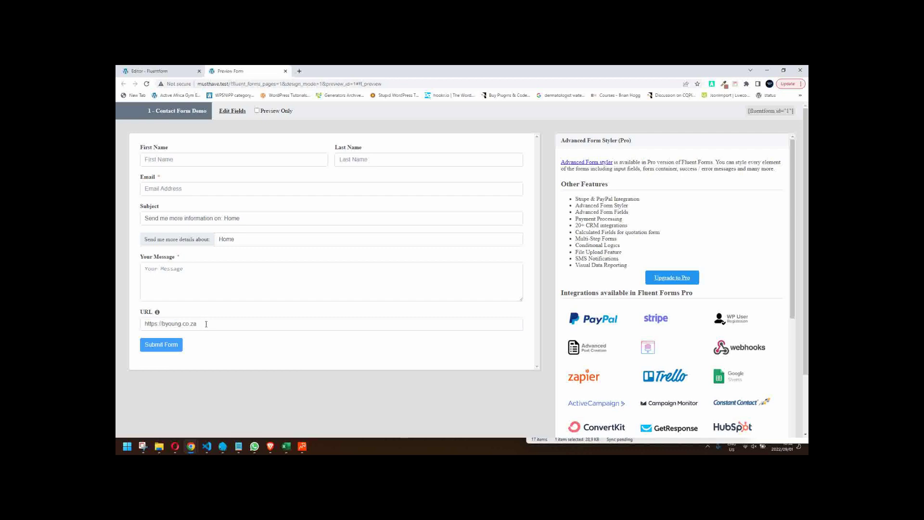
pyautogui.click(206, 323)
pyautogui.moveTo(164, 323); pyautogui.dragTo(199, 327)
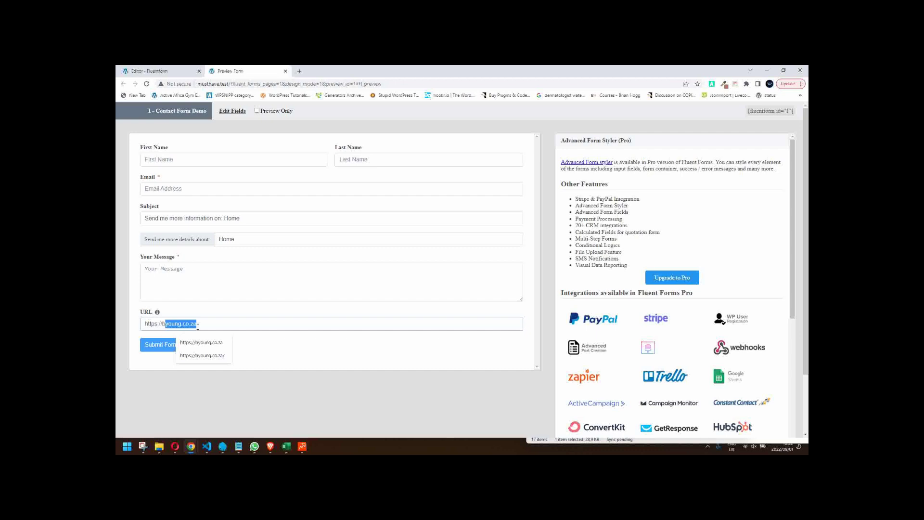
pyautogui.press('BackSpace')
pyautogui.press('BackSpace')
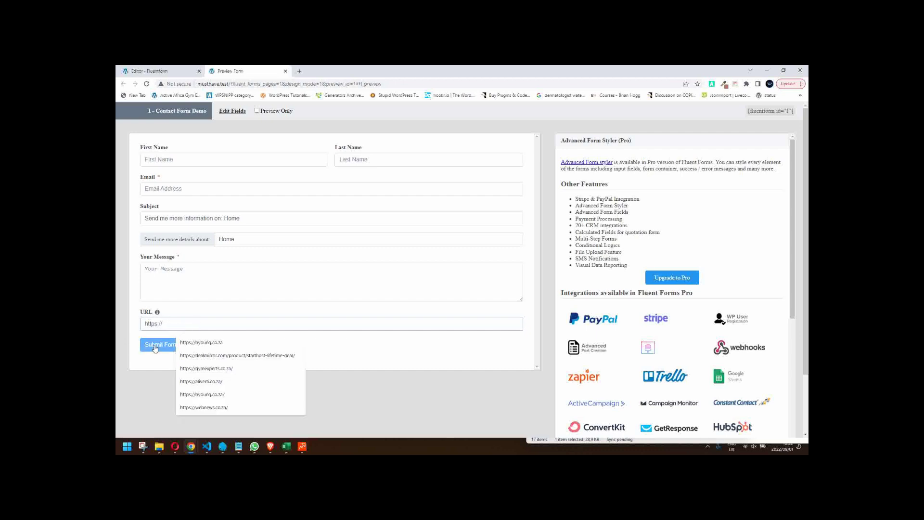
pyautogui.click(154, 348)
pyautogui.click(381, 346)
pyautogui.click(167, 344)
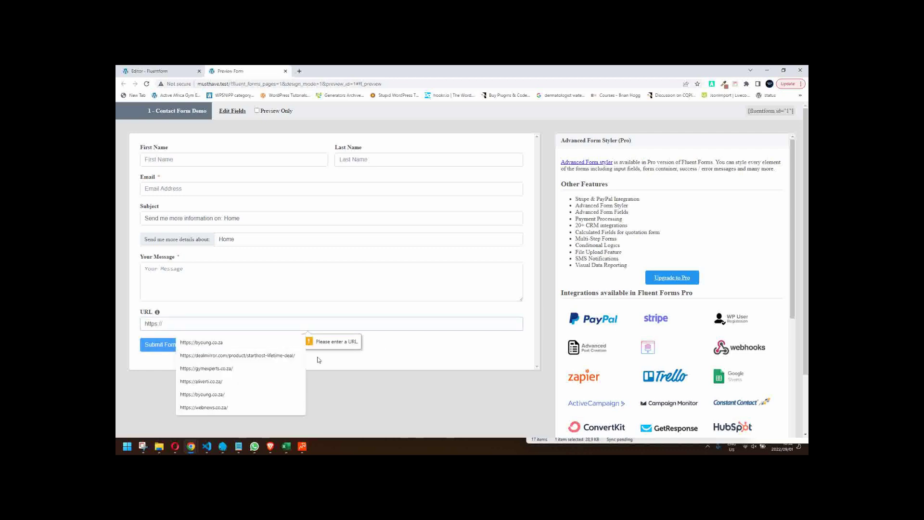
pyautogui.click(381, 344)
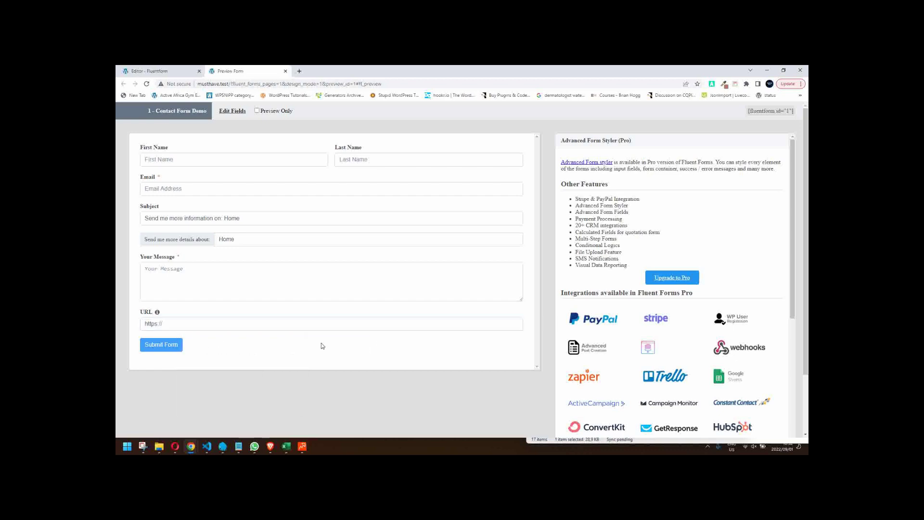
pyautogui.click(155, 347)
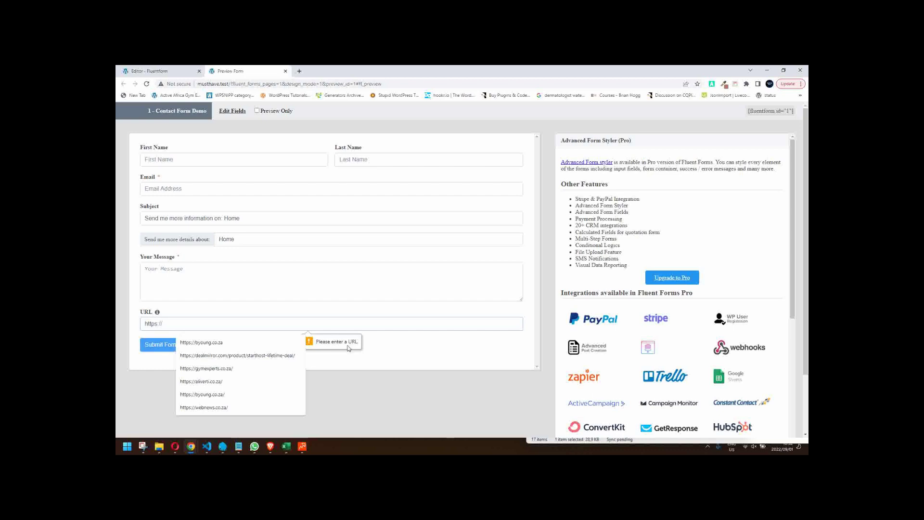
pyautogui.click(457, 346)
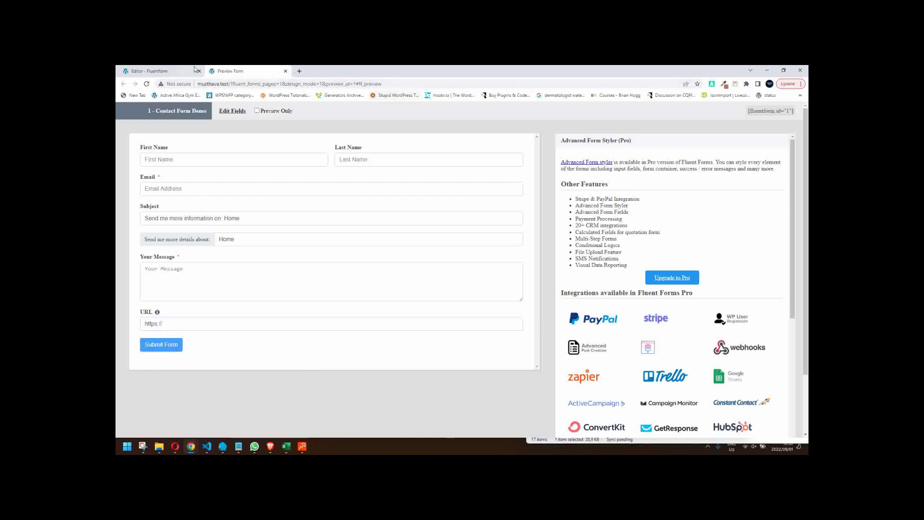
pyautogui.click(195, 69)
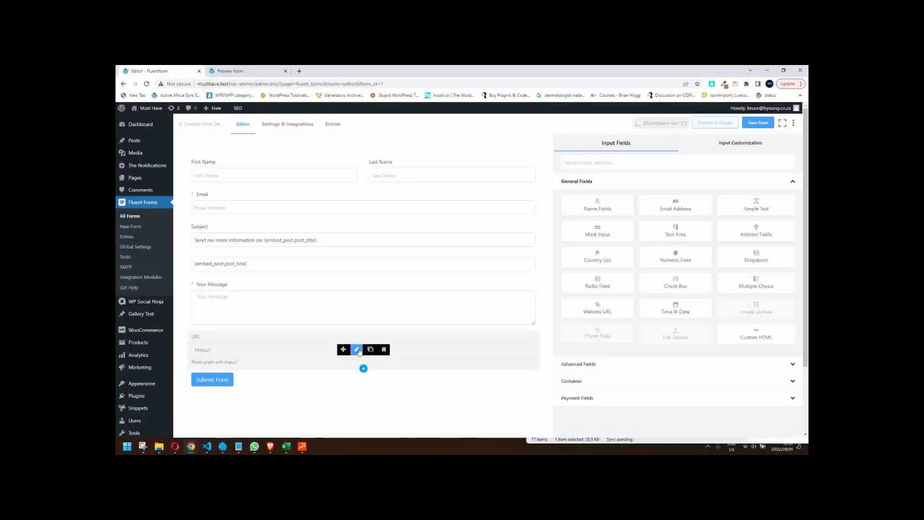
# - Review the URL field's settings and advanced options, then save the form and open a new preview
pyautogui.click(357, 350)
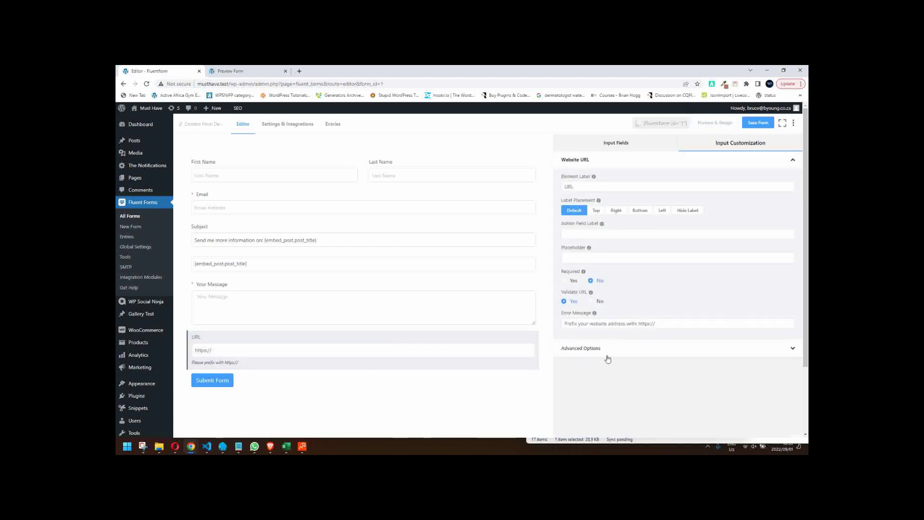
pyautogui.click(605, 349)
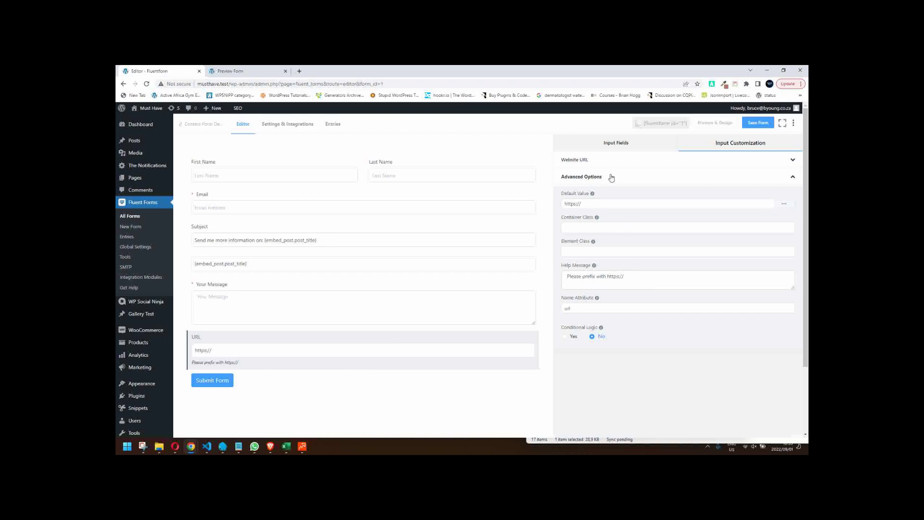
pyautogui.click(613, 144)
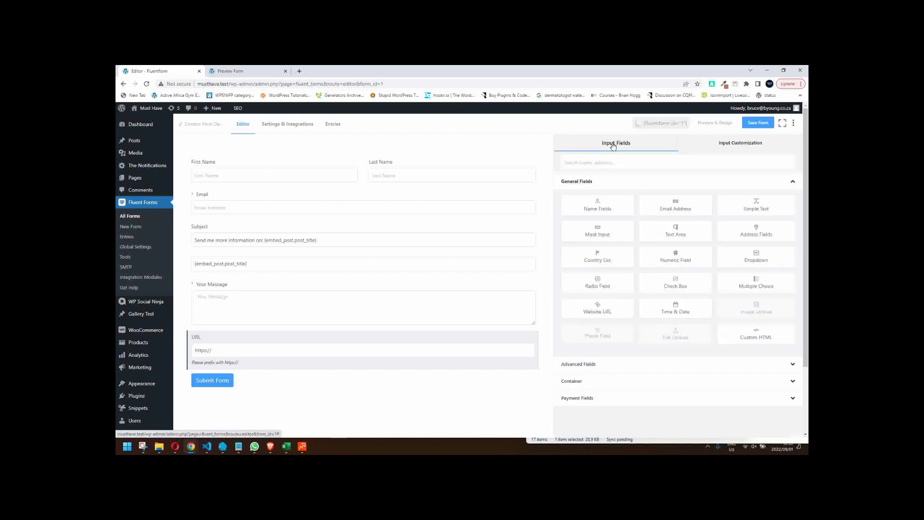
pyautogui.click(356, 349)
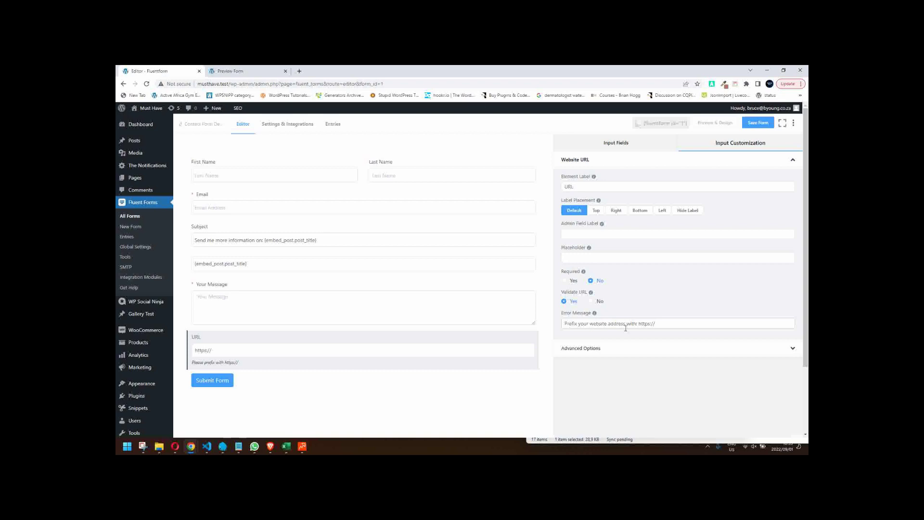
pyautogui.click(758, 122)
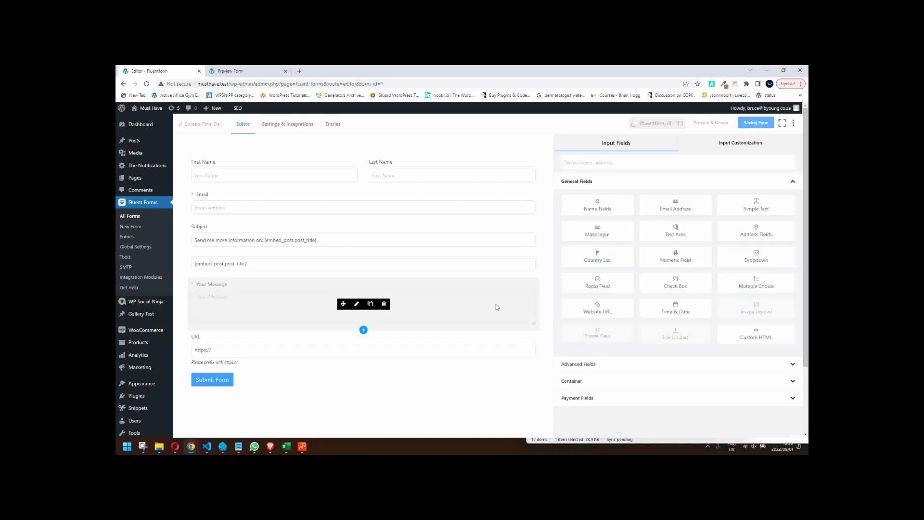
pyautogui.click(716, 123)
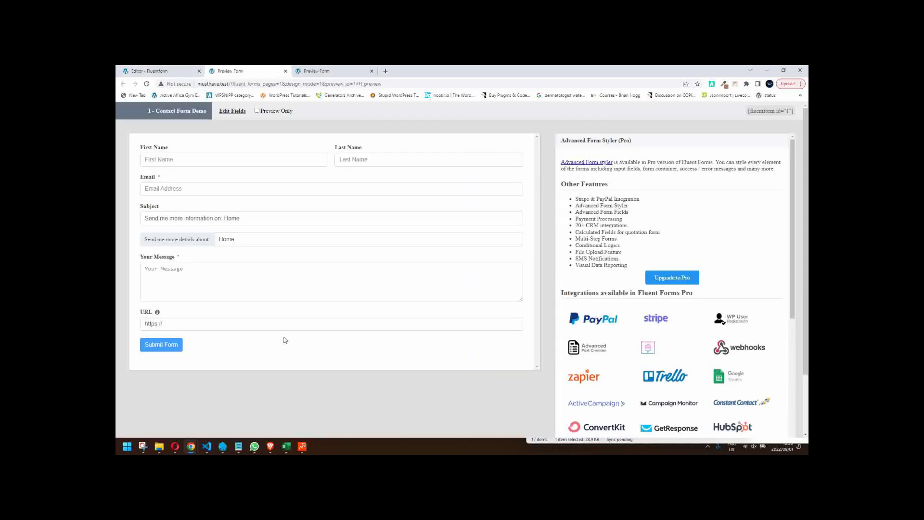
pyautogui.click(345, 325)
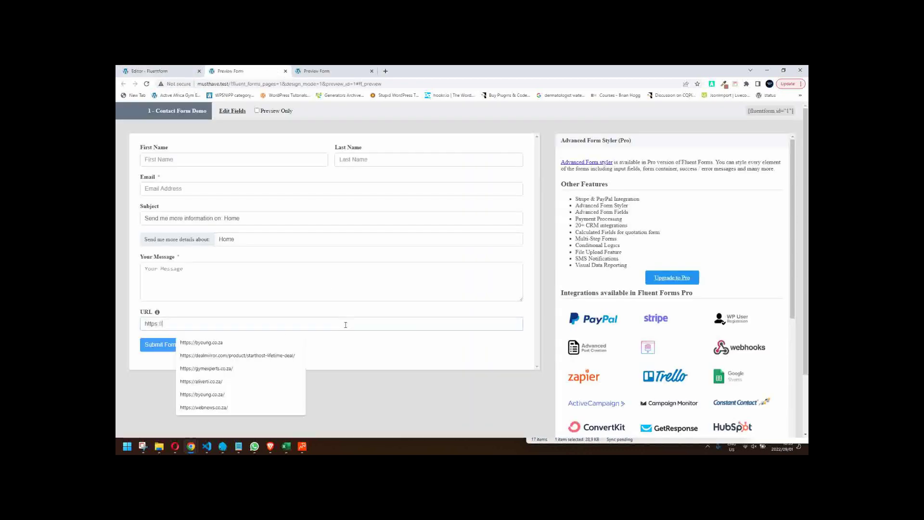
pyautogui.press('Escape')
pyautogui.click(144, 350)
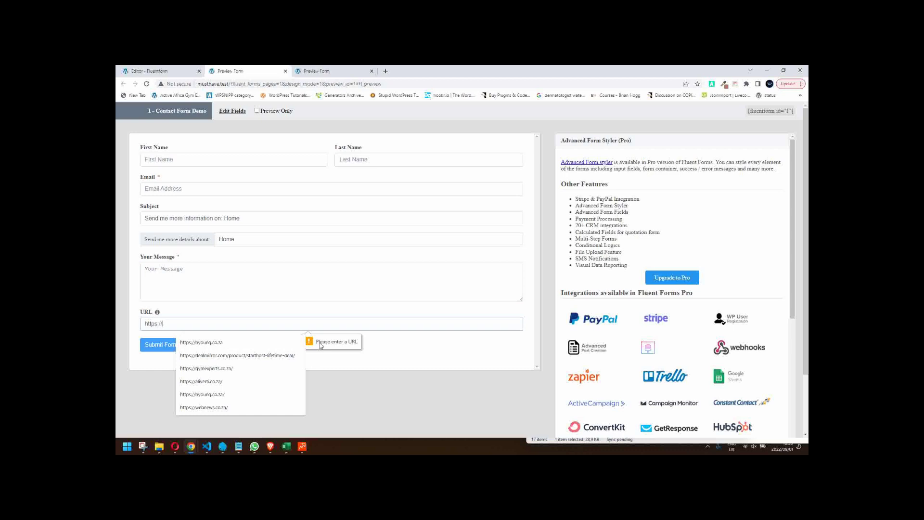
pyautogui.click(372, 347)
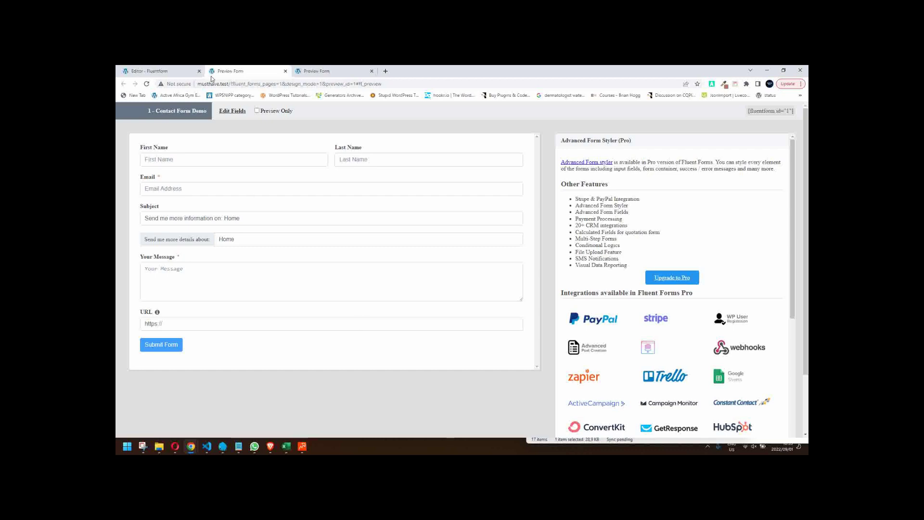
pyautogui.click(286, 71)
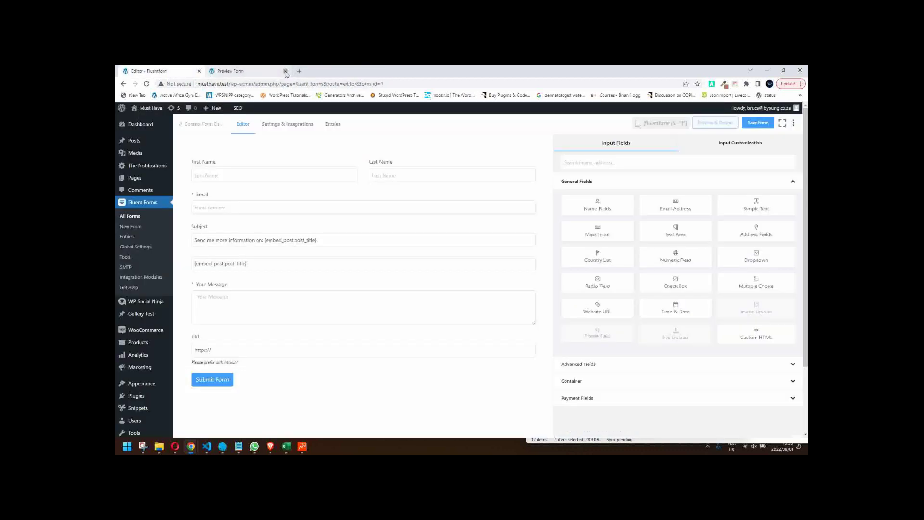
pyautogui.click(271, 72)
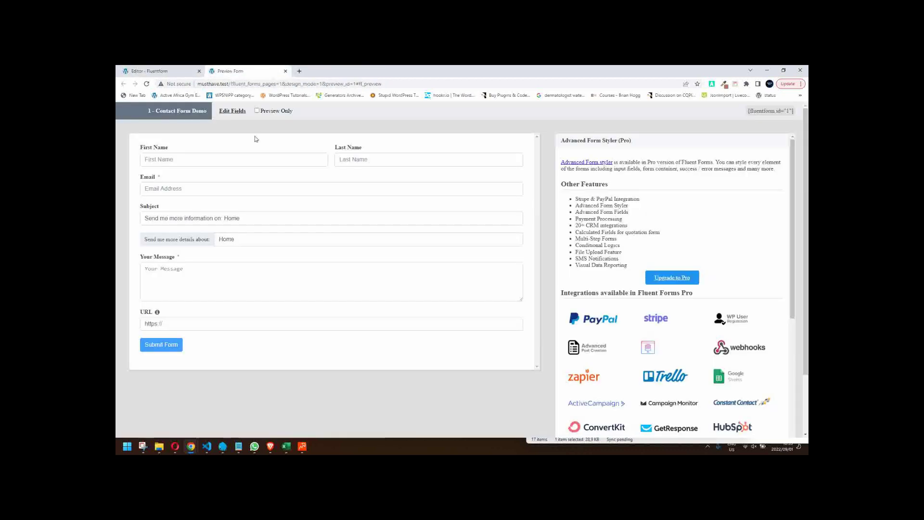
pyautogui.click(164, 345)
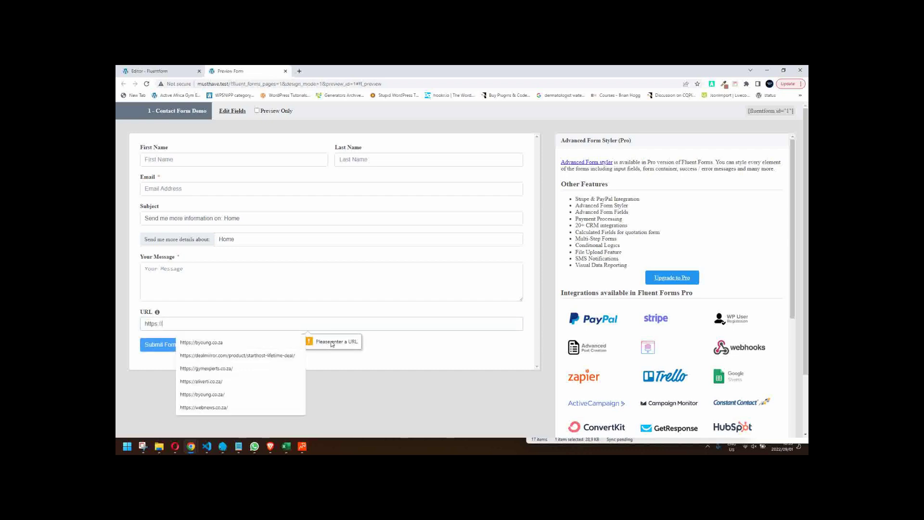
pyautogui.click(284, 71)
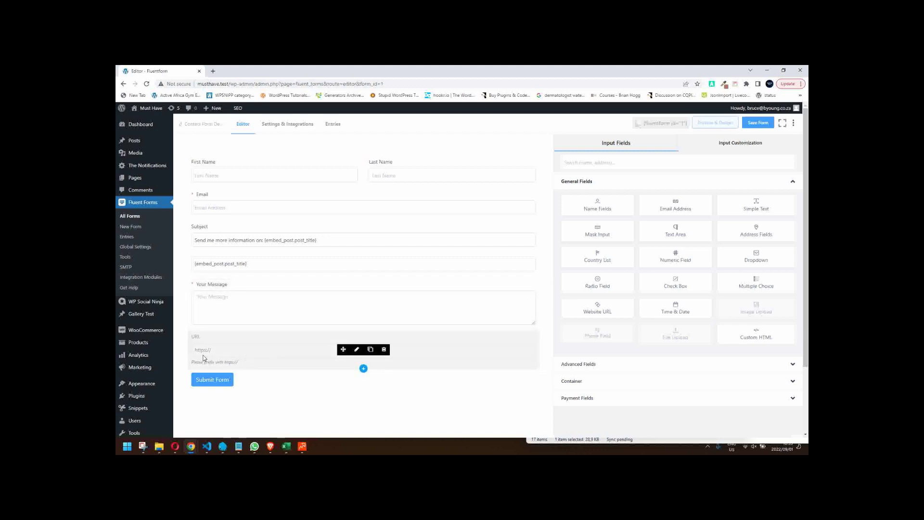
pyautogui.click(356, 350)
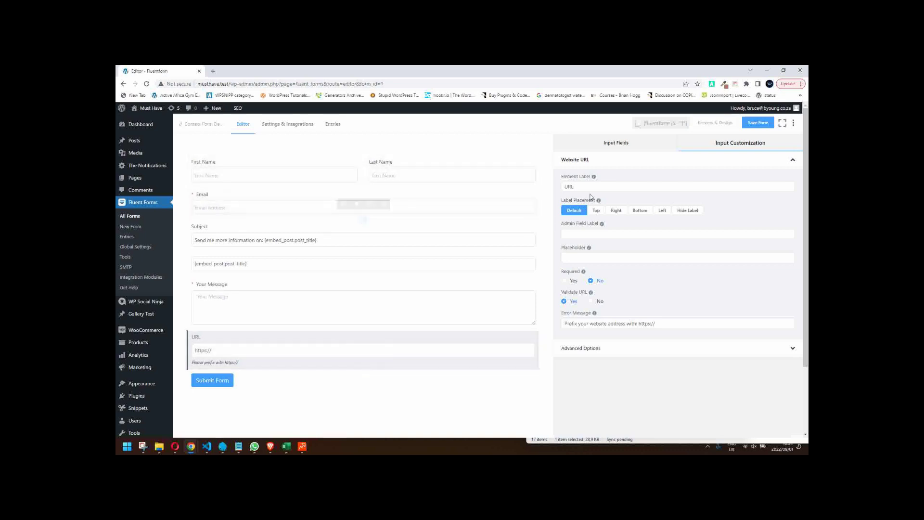
pyautogui.click(592, 188)
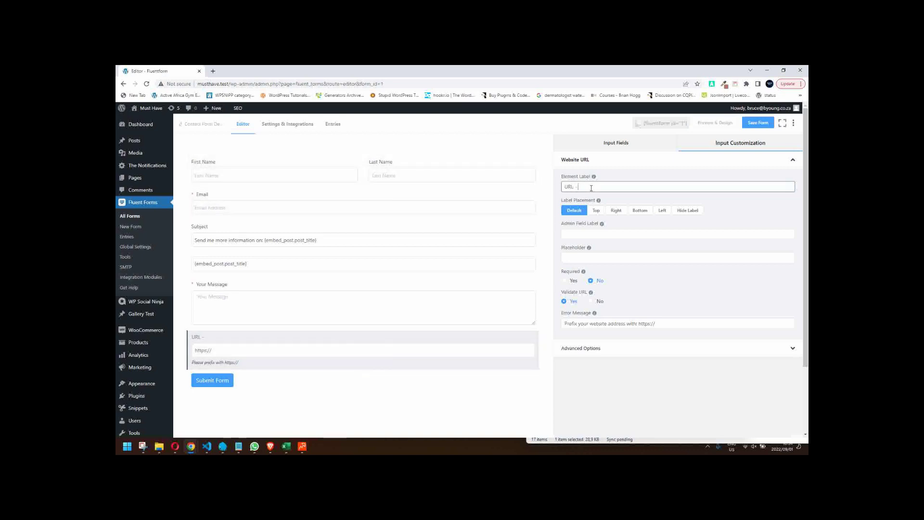
pyautogui.write('- Include https:// in the U')
pyautogui.write('RL')
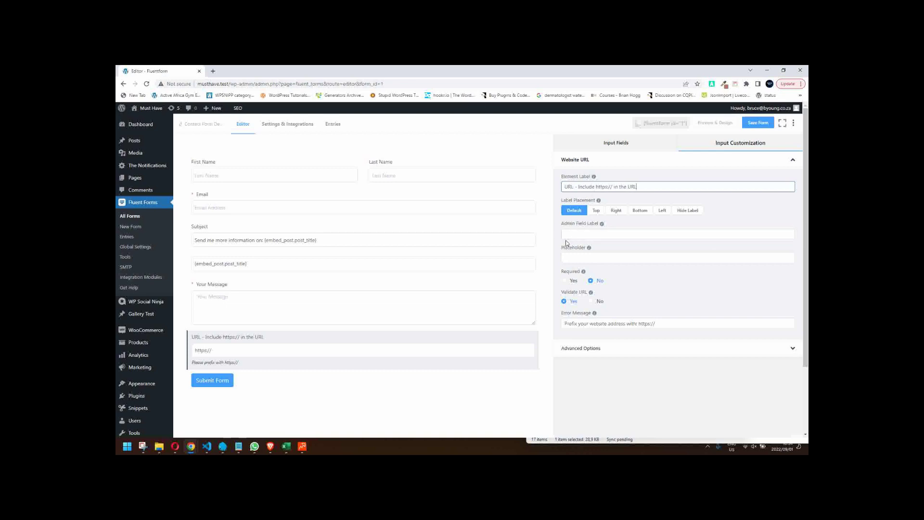
pyautogui.hotkey('ctrl', 's')
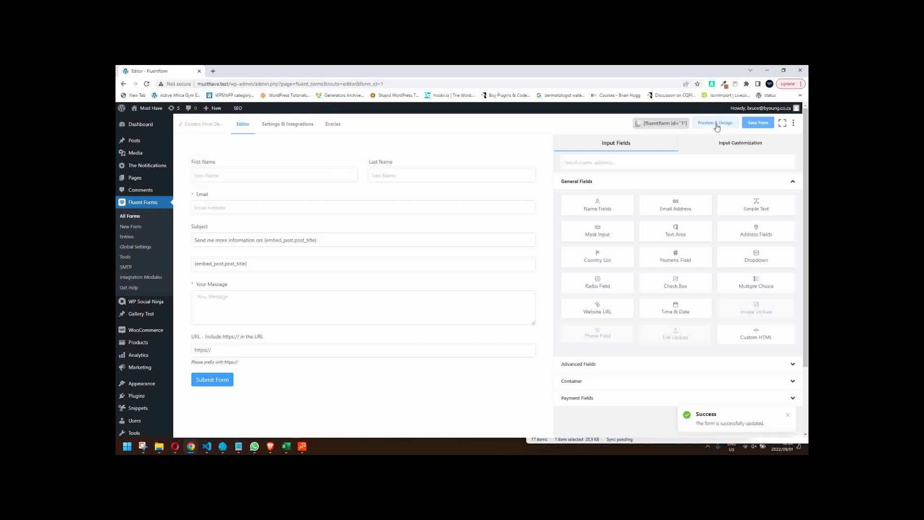
pyautogui.click(716, 123)
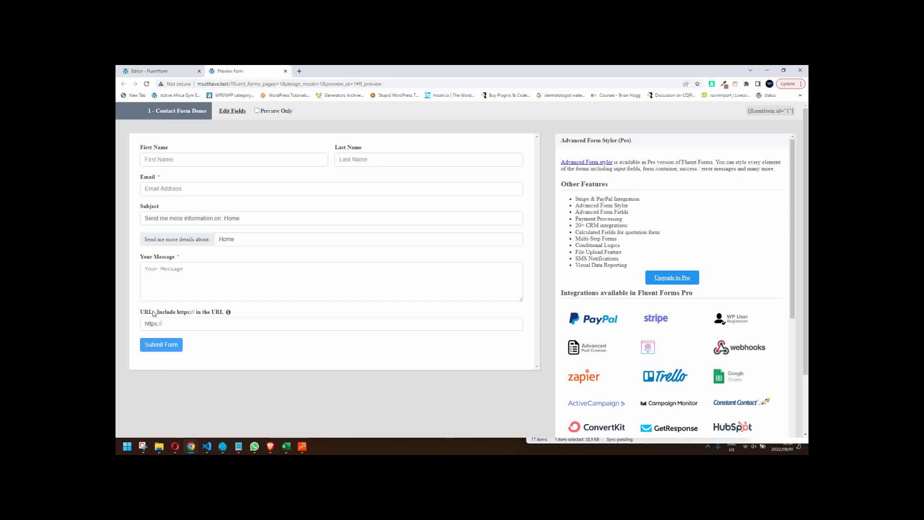
pyautogui.click(173, 323)
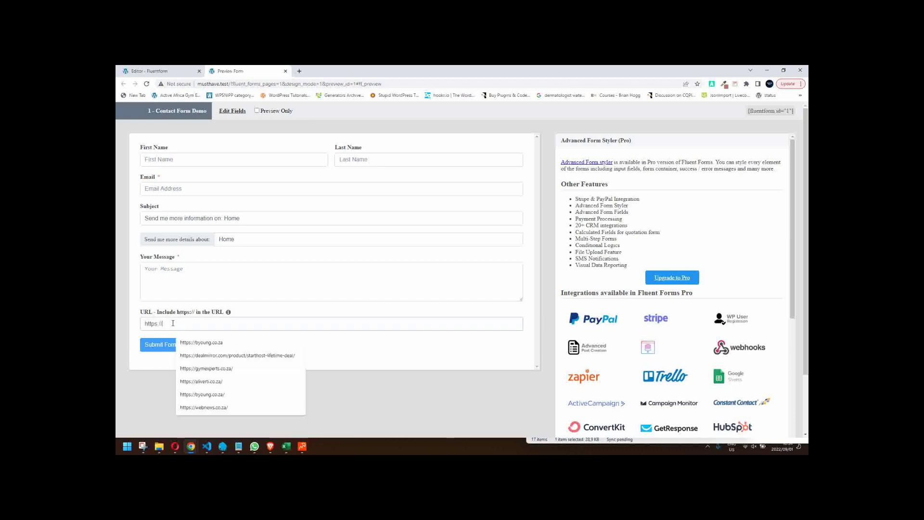
pyautogui.click(161, 346)
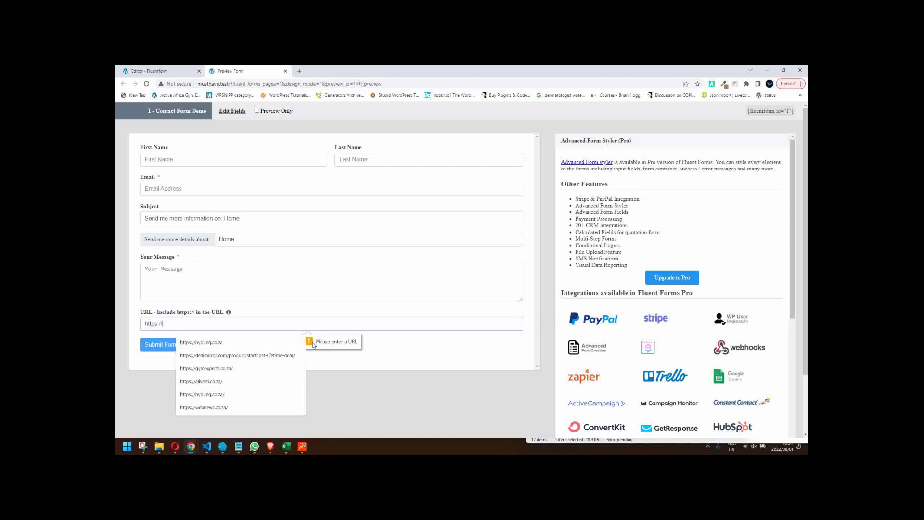
pyautogui.click(341, 347)
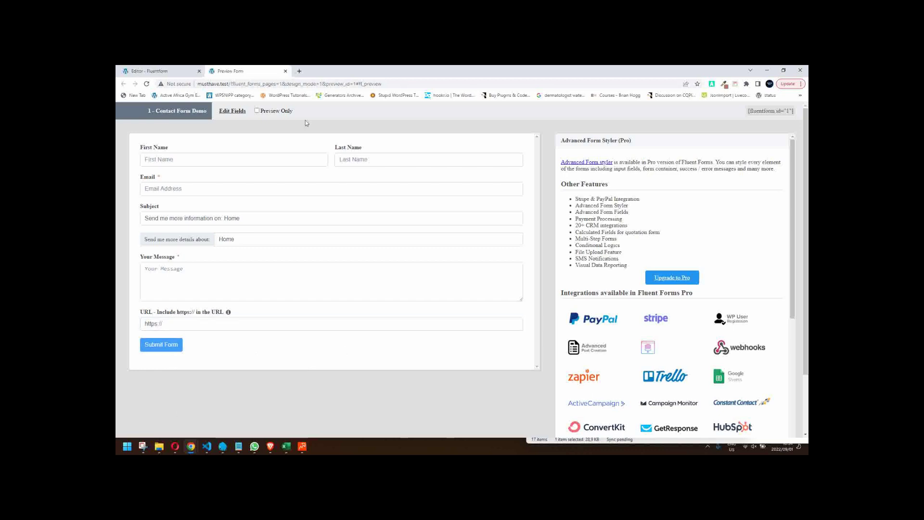
pyautogui.click(285, 71)
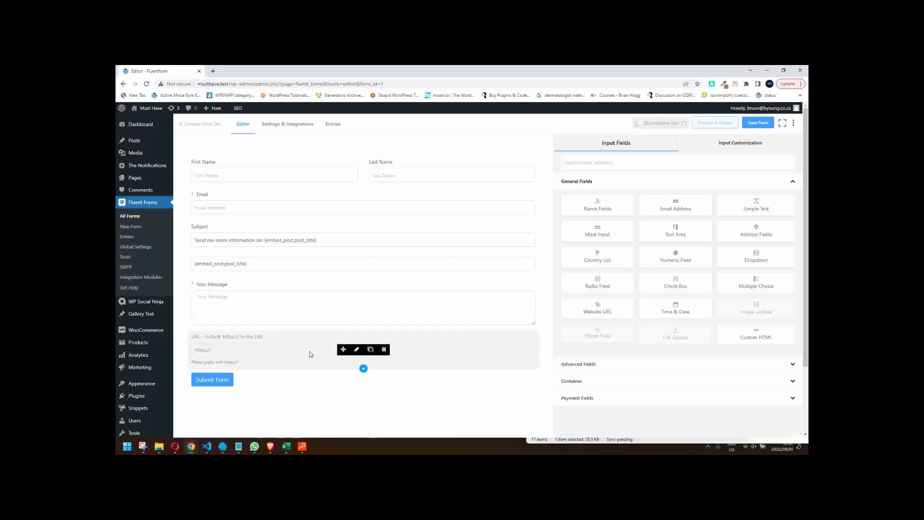
pyautogui.click(283, 352)
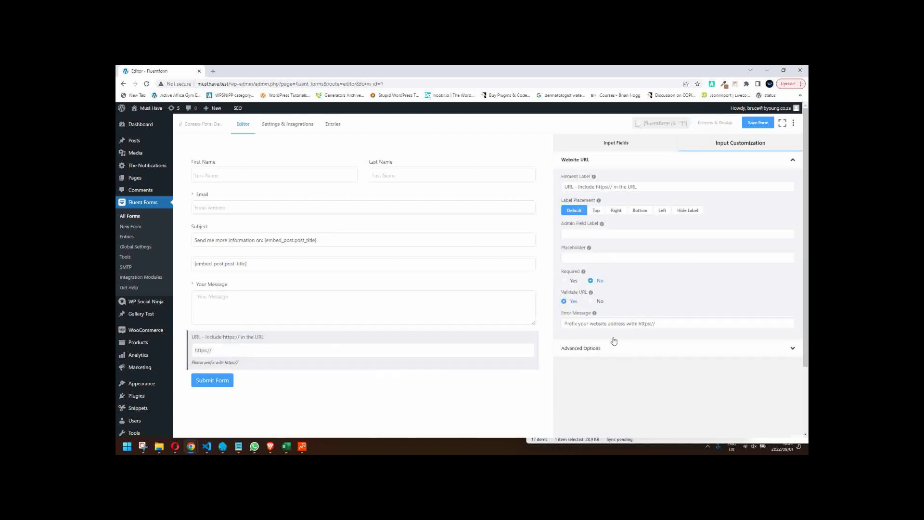
pyautogui.moveTo(595, 314)
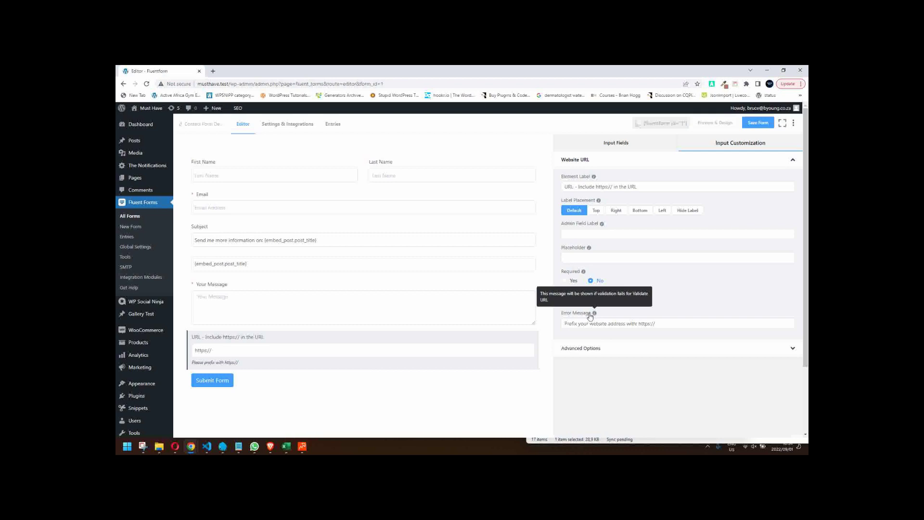
pyautogui.click(665, 323)
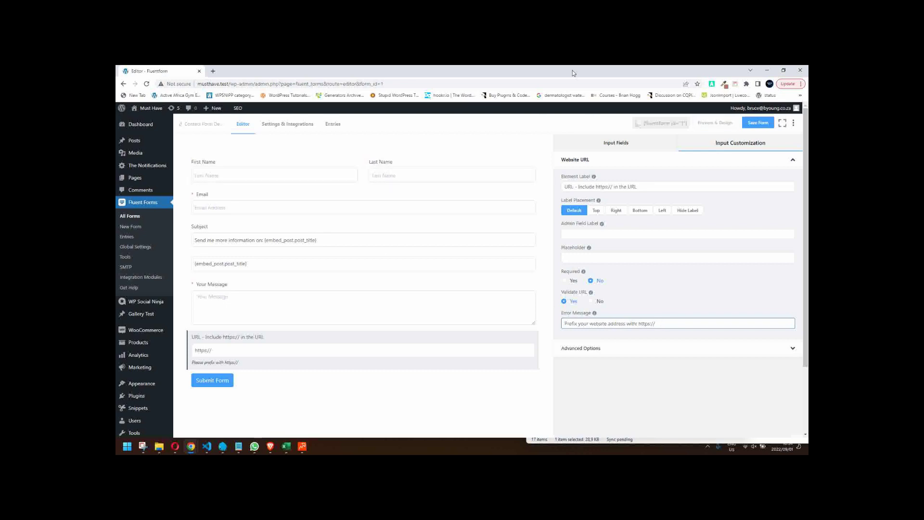
pyautogui.moveTo(419, 250)
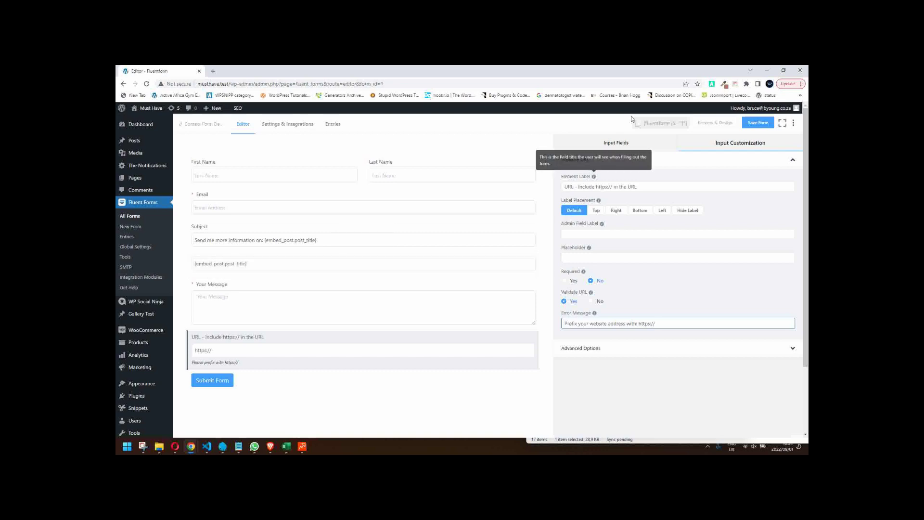
pyautogui.click(621, 145)
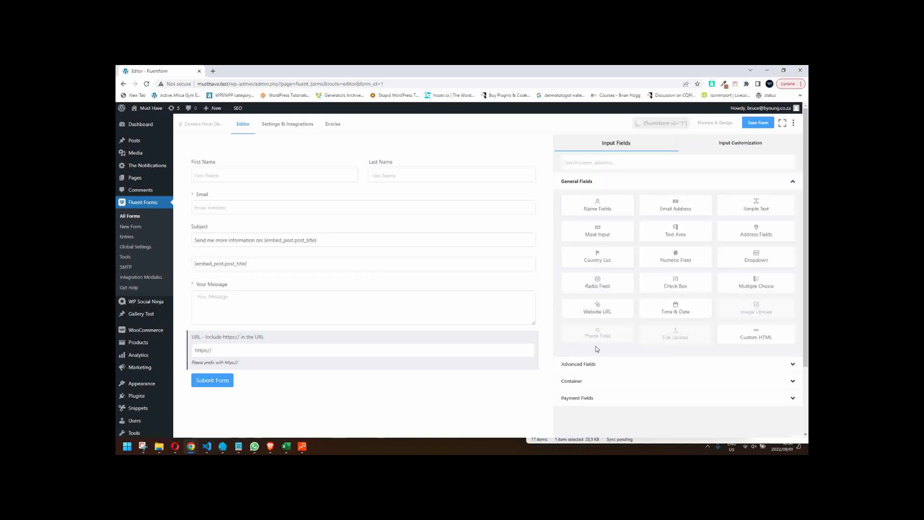
# - Add a Checkbox field with Items 1–3 and set its layout to Button Type Styles
pyautogui.click(675, 283)
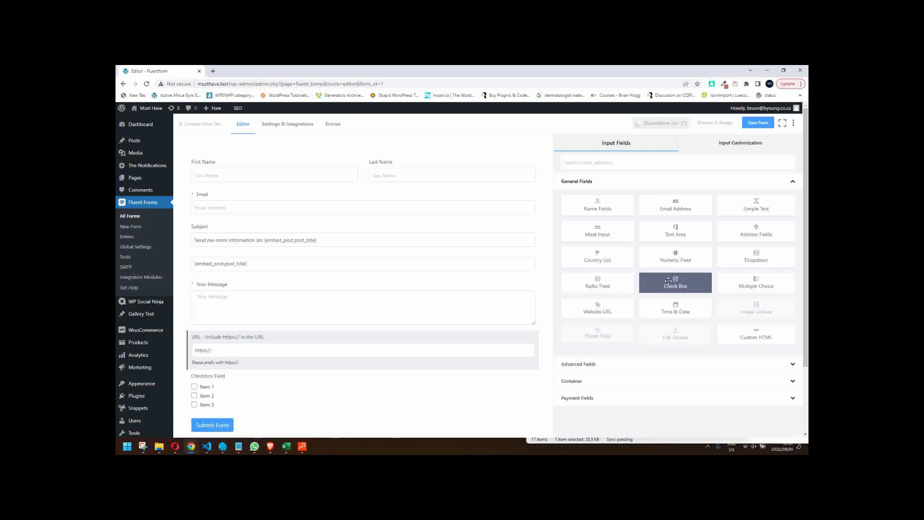
pyautogui.click(259, 382)
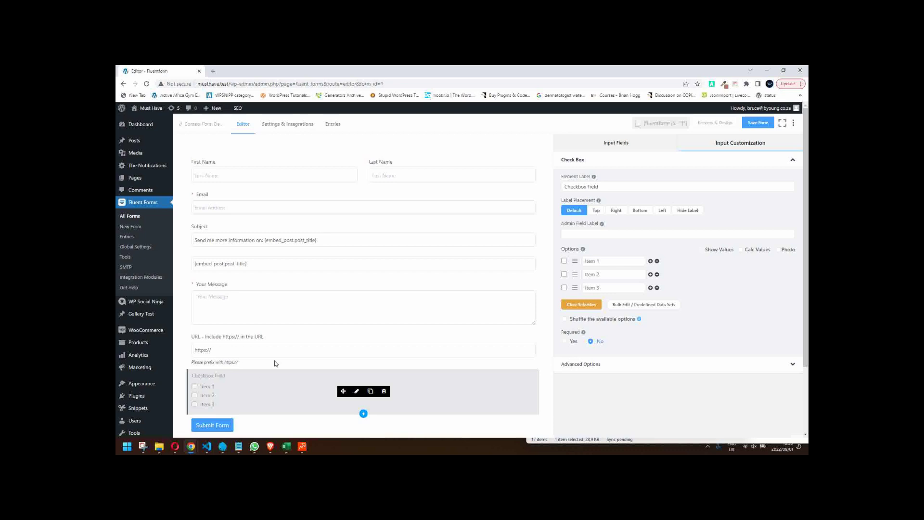
pyautogui.scroll(-1, 303, 308)
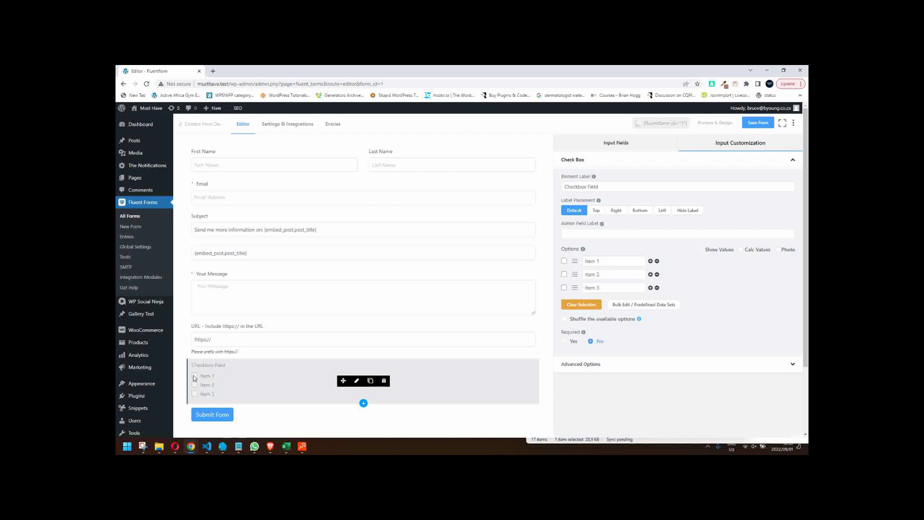
pyautogui.click(356, 382)
pyautogui.click(714, 366)
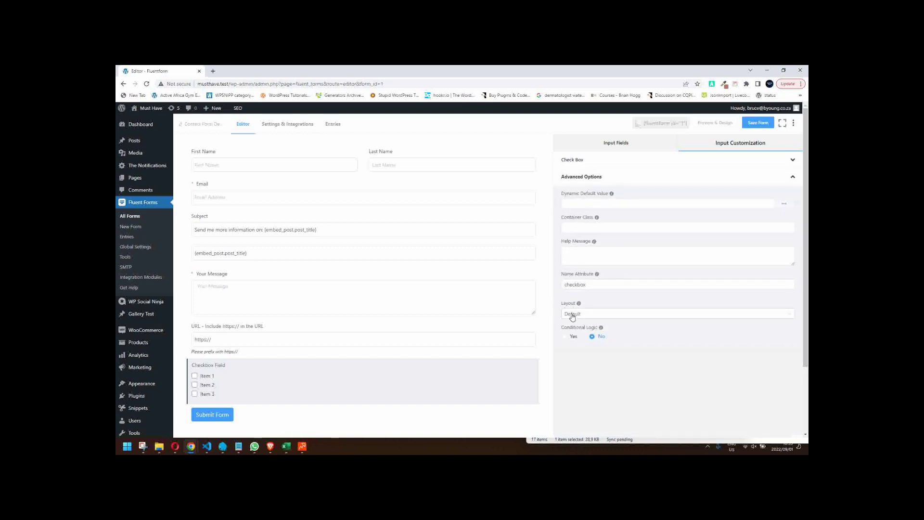
pyautogui.click(665, 316)
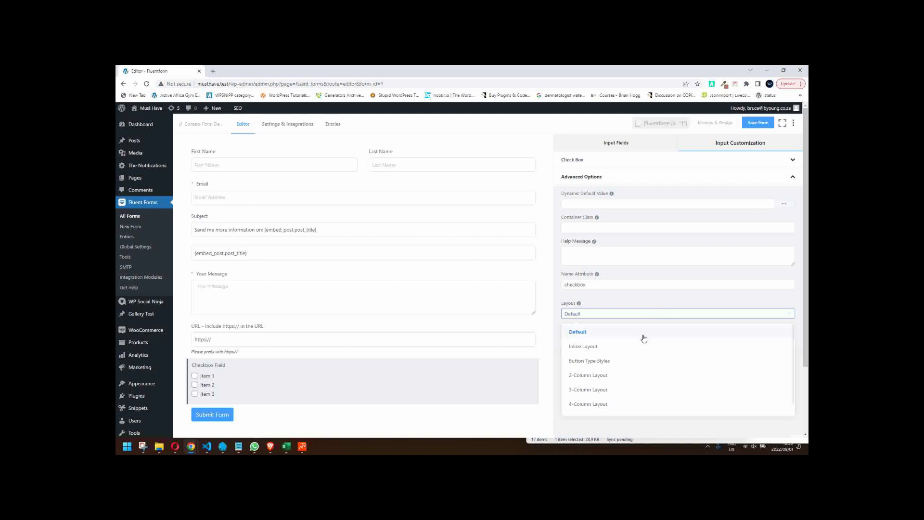
pyautogui.click(612, 362)
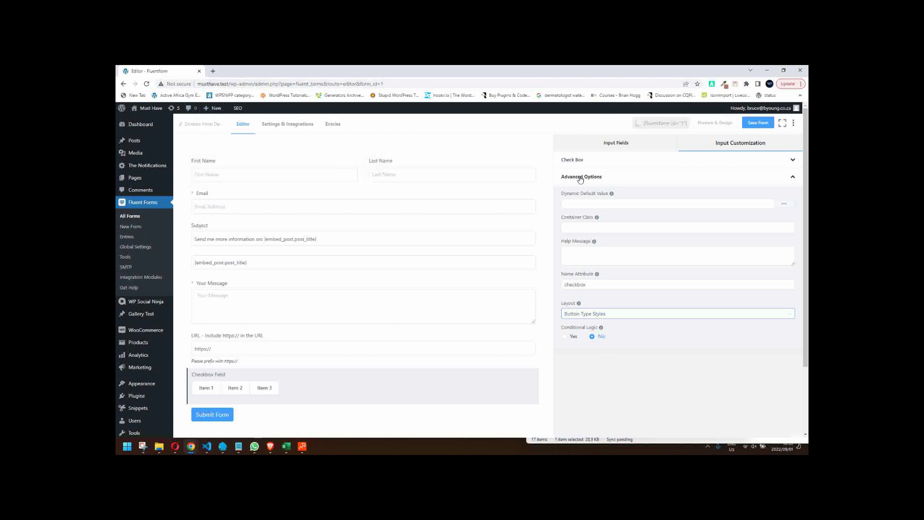
pyautogui.click(639, 148)
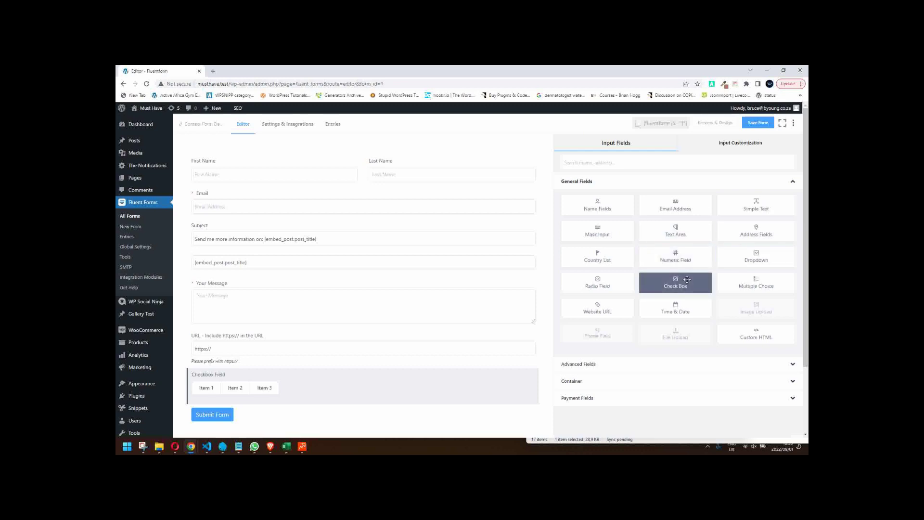
# - Add a second, plain Checkbox field below the button-style one, save, and open the preview
pyautogui.click(670, 289)
pyautogui.scroll(-2, 691, 341)
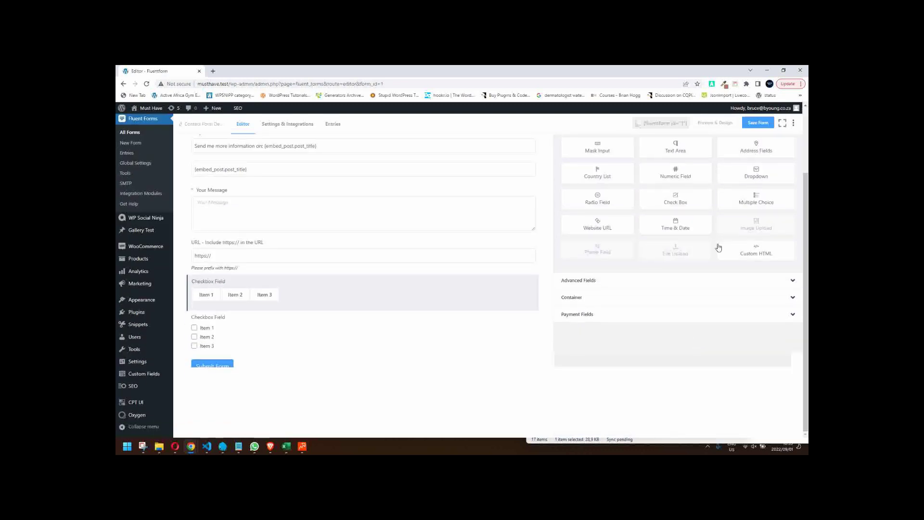
pyautogui.click(761, 124)
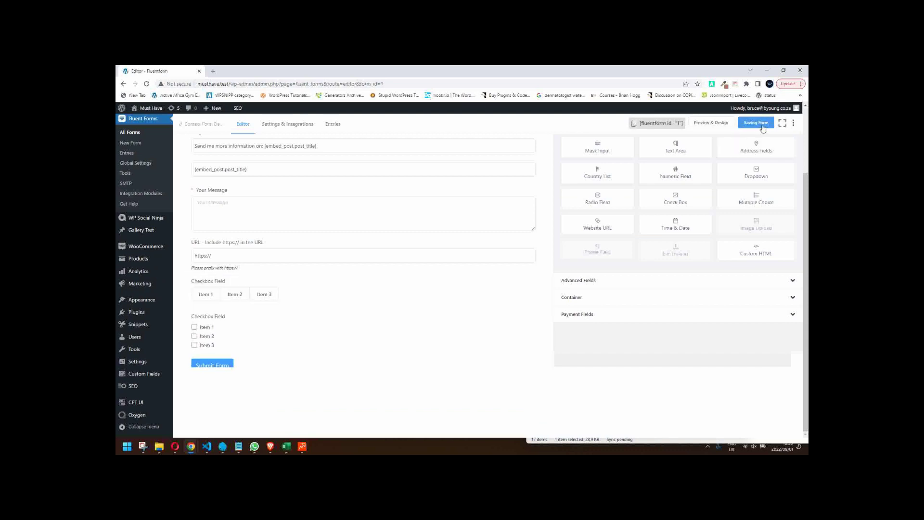
pyautogui.click(713, 126)
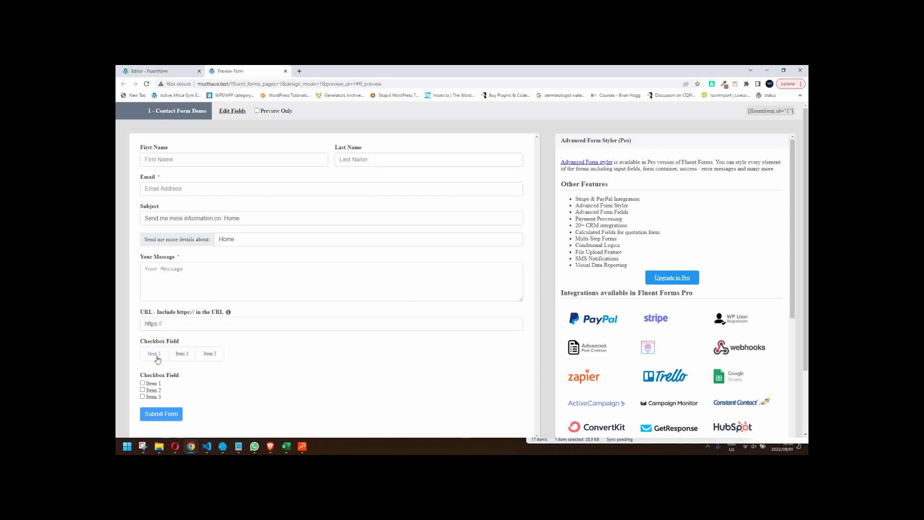
# - In the preview, tick and untick Items 1–3 in the button-style and plain checkbox fields
pyautogui.click(155, 357)
pyautogui.click(182, 357)
pyautogui.click(201, 357)
pyautogui.click(207, 357)
pyautogui.click(186, 357)
pyautogui.click(160, 356)
pyautogui.click(143, 389)
pyautogui.click(142, 389)
pyautogui.click(142, 383)
# - Toggle the button-style Items 1–3 once more, then close the preview
pyautogui.click(154, 354)
pyautogui.click(182, 353)
pyautogui.click(209, 356)
pyautogui.click(208, 360)
pyautogui.click(182, 356)
pyautogui.click(159, 358)
pyautogui.click(202, 359)
pyautogui.click(201, 357)
pyautogui.click(286, 71)
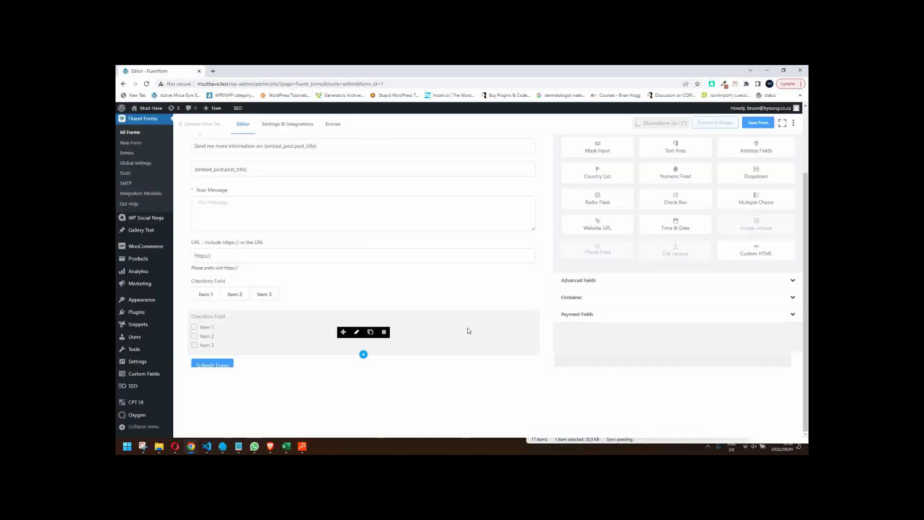
# - Add a Radio Field and give it a third option named Maybe after Yes and No
pyautogui.click(597, 201)
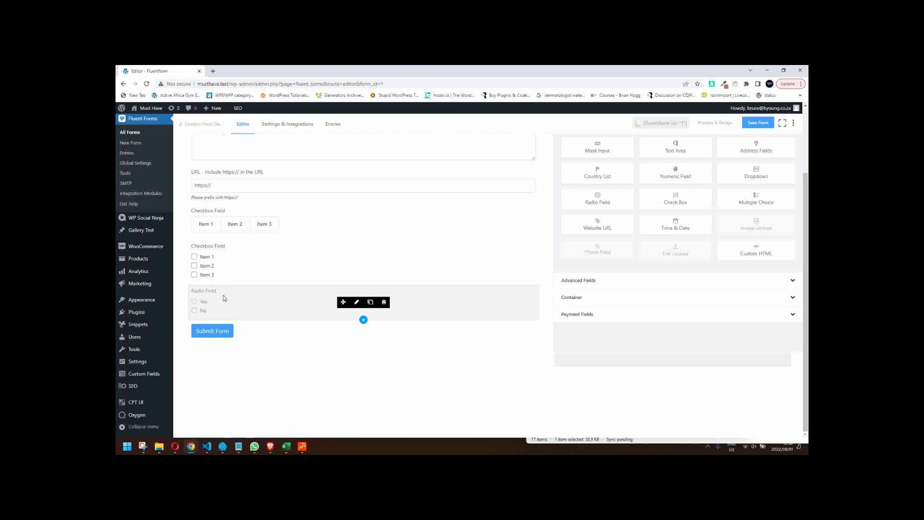
pyautogui.click(357, 303)
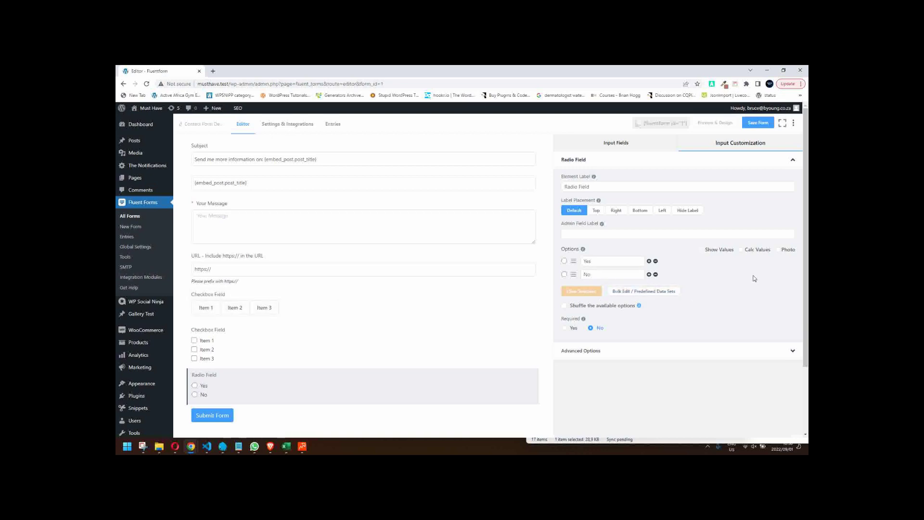
pyautogui.click(649, 274)
pyautogui.tripleClick(601, 291)
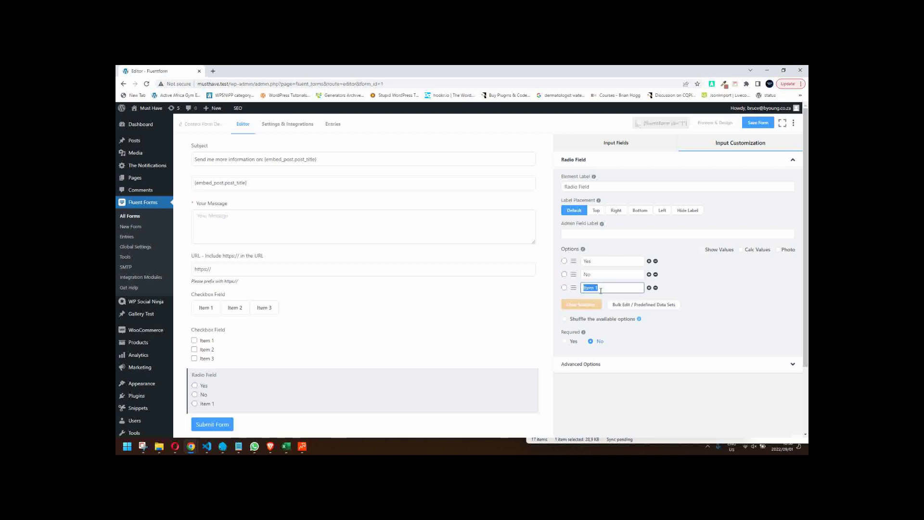
pyautogui.write('Maybe')
# - Bulk-edit the Radio options to Yes:yes, No:no, Maybe:maybe, Always:always and confirm
pyautogui.click(661, 307)
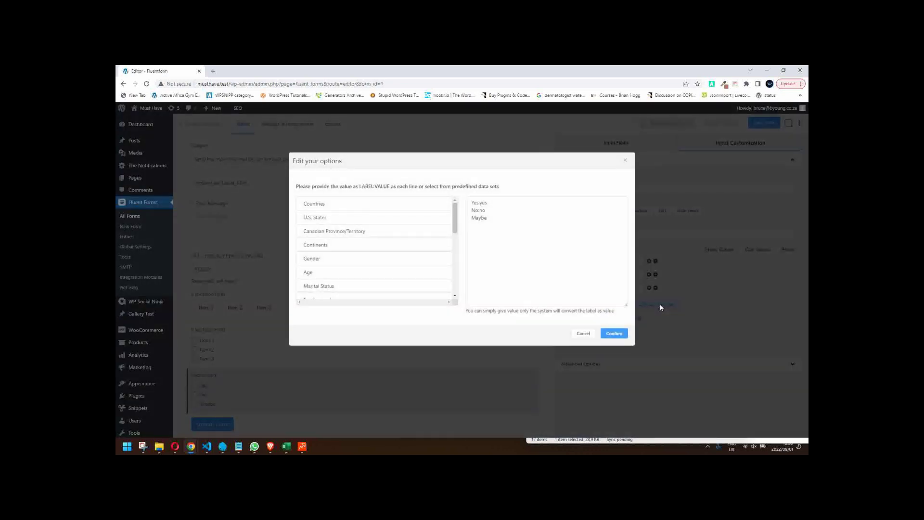
pyautogui.click(509, 221)
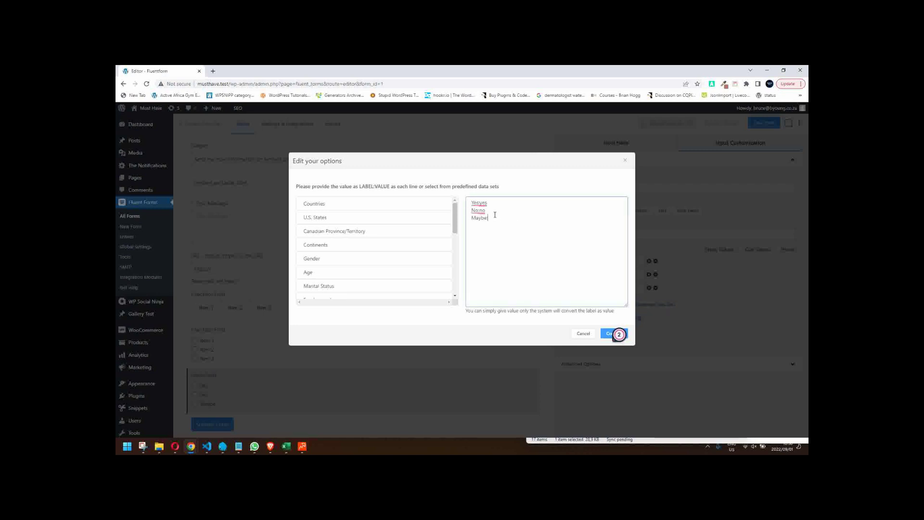
pyautogui.write(':maybe ')
pyautogui.write('Always')
pyautogui.write(':alwa')
pyautogui.write('ys')
pyautogui.click(614, 333)
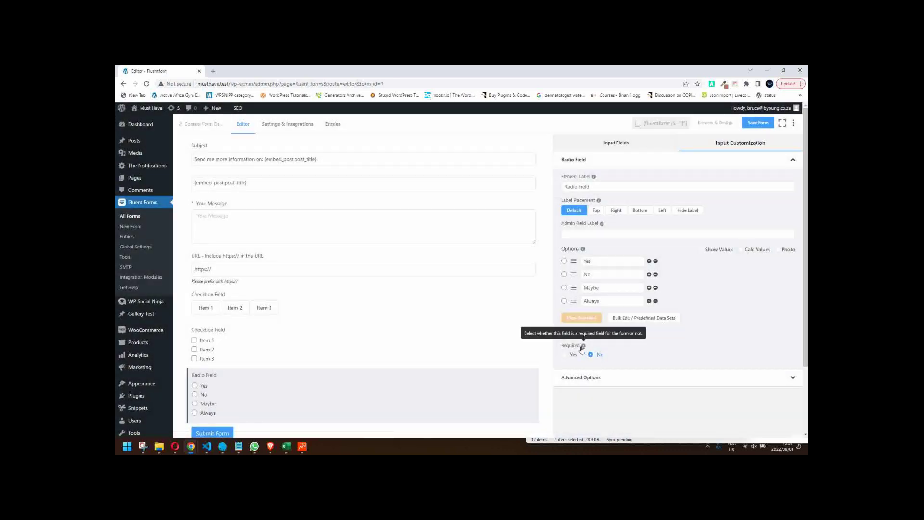
# - Save the form and verify in a fresh preview that the Radio Field shows Yes, No, Maybe, Always
pyautogui.click(715, 123)
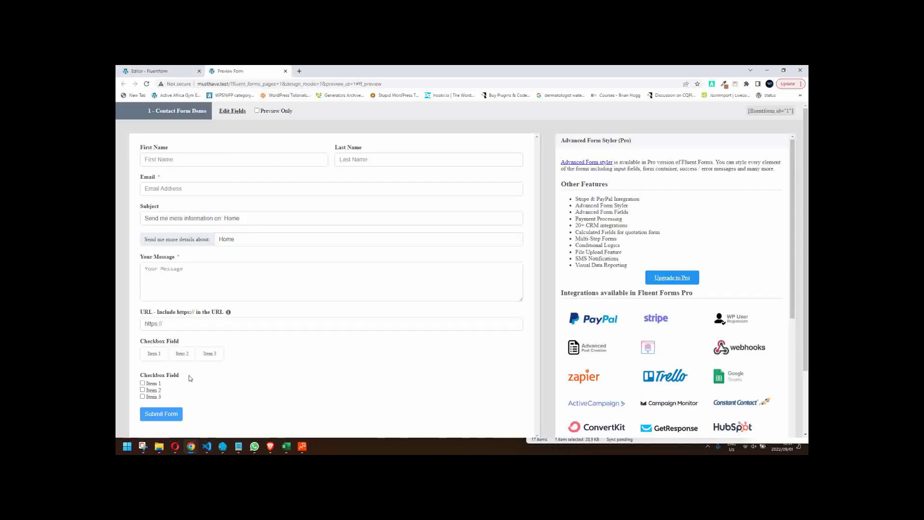
pyautogui.scroll(-3, 190, 376)
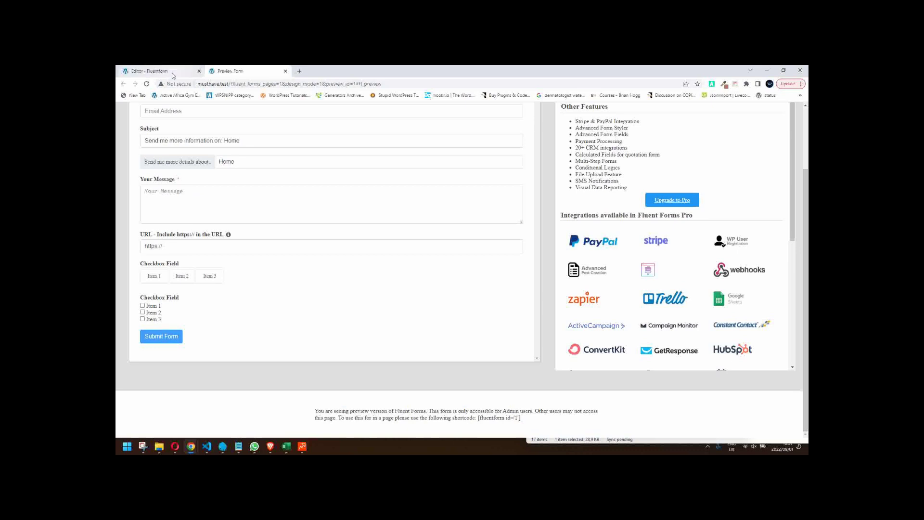
pyautogui.click(191, 70)
pyautogui.click(758, 123)
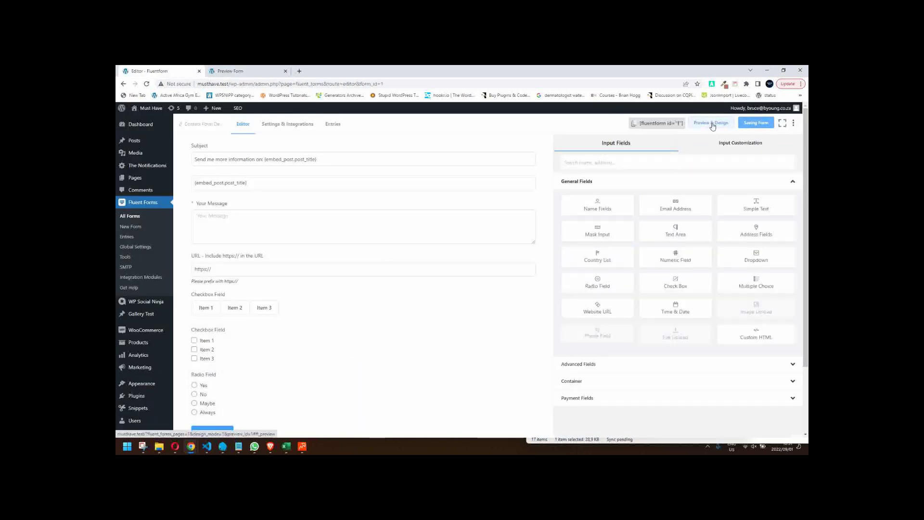
pyautogui.click(711, 123)
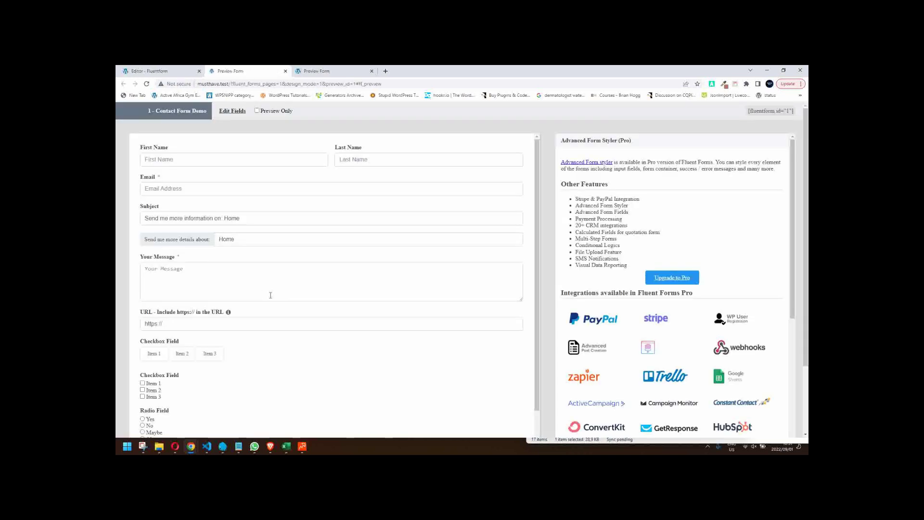
pyautogui.scroll(-3, 151, 403)
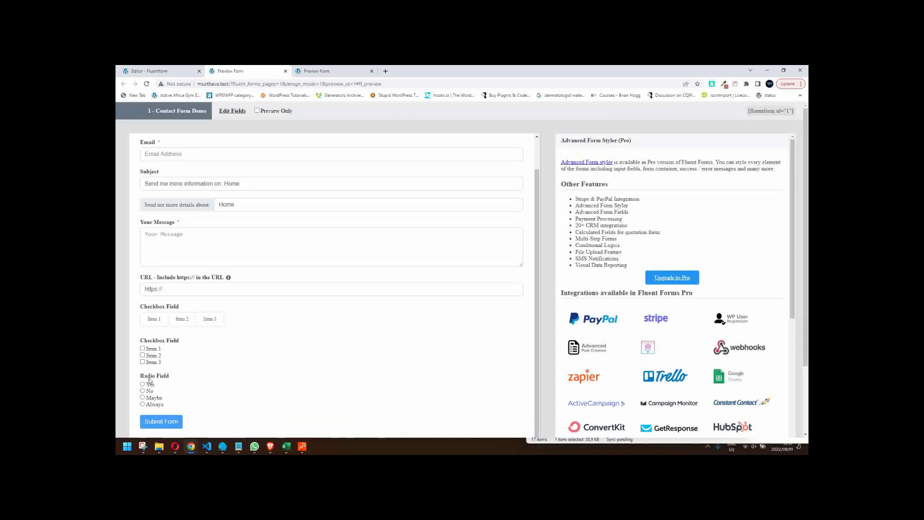
pyautogui.click(159, 72)
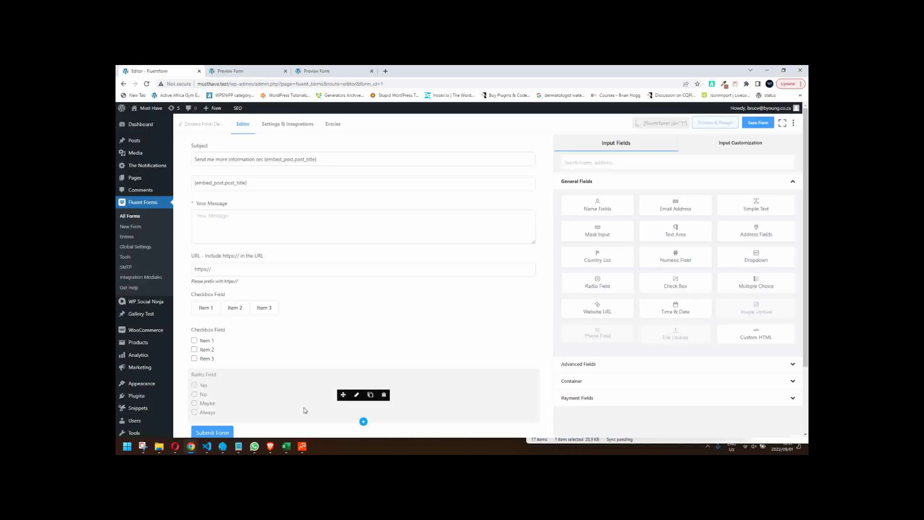
# - Duplicate the Radio Field, switch the upper copy to Button Type Styles, and save with Ctrl+S
pyautogui.scroll(-1, 308, 371)
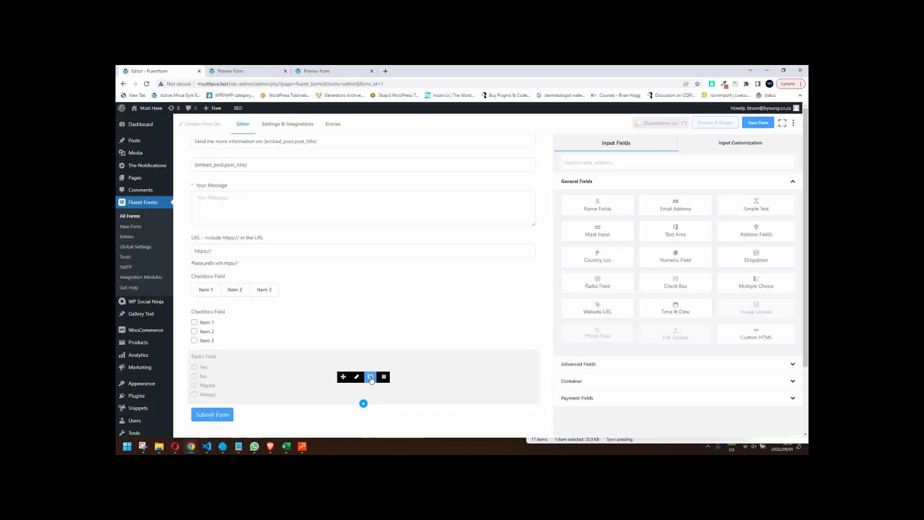
pyautogui.click(370, 377)
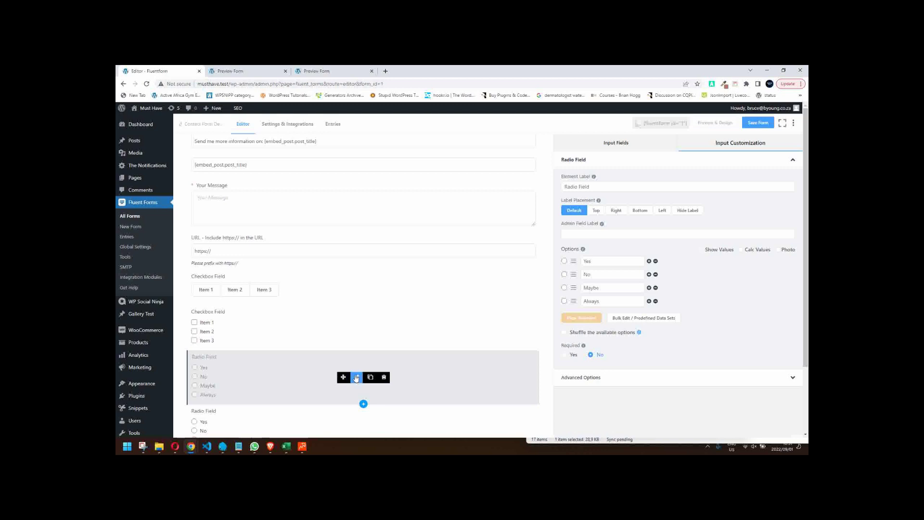
pyautogui.click(356, 377)
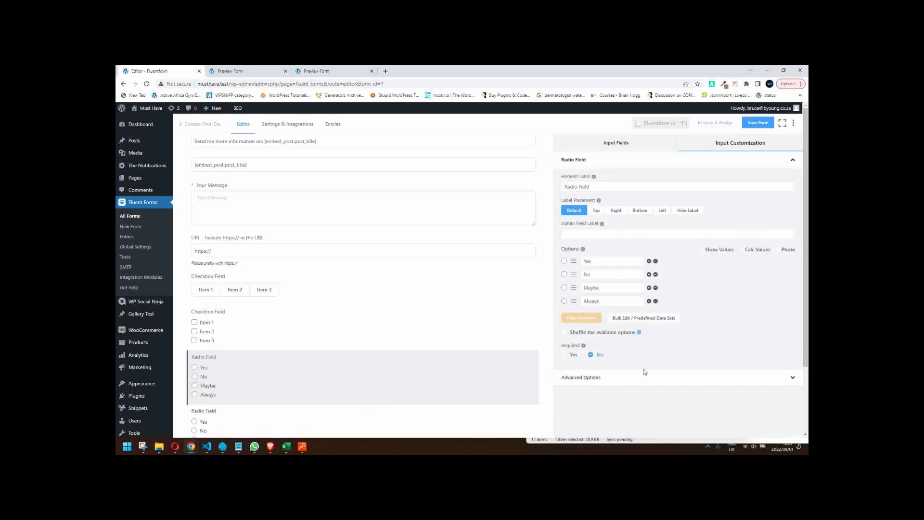
pyautogui.click(643, 377)
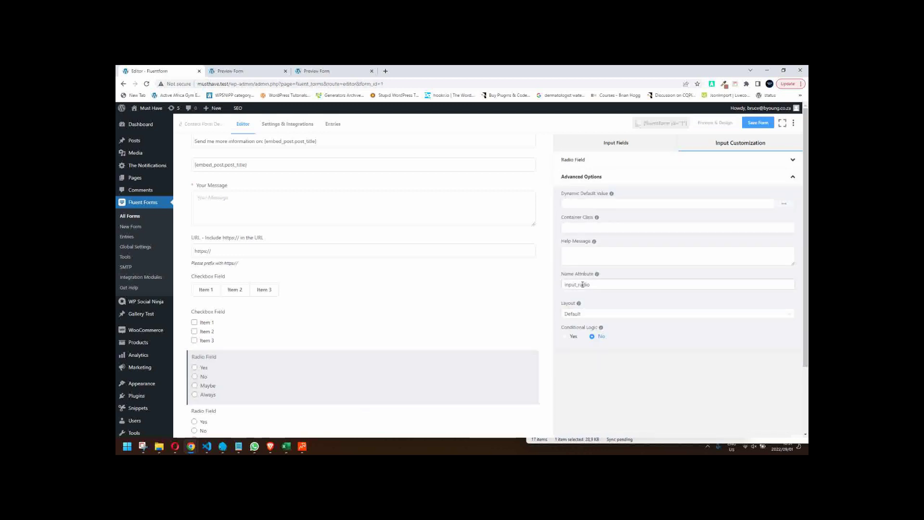
pyautogui.click(634, 314)
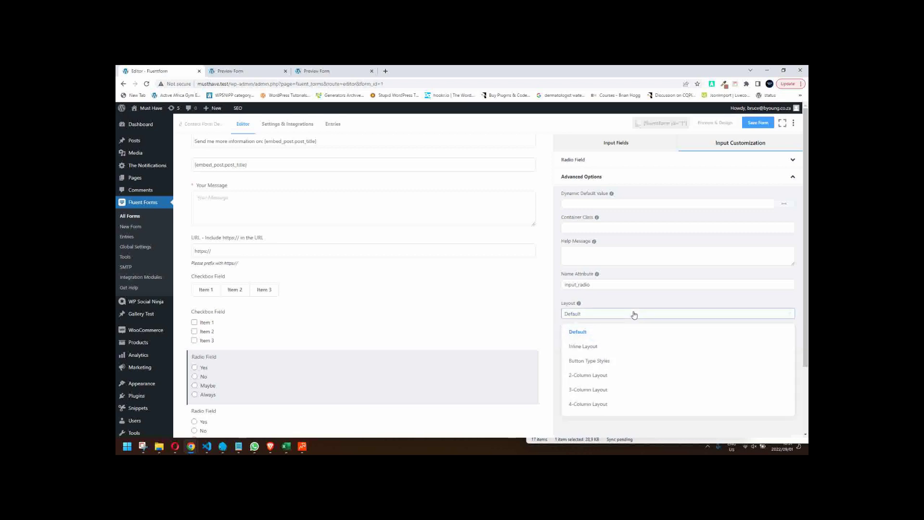
pyautogui.click(609, 361)
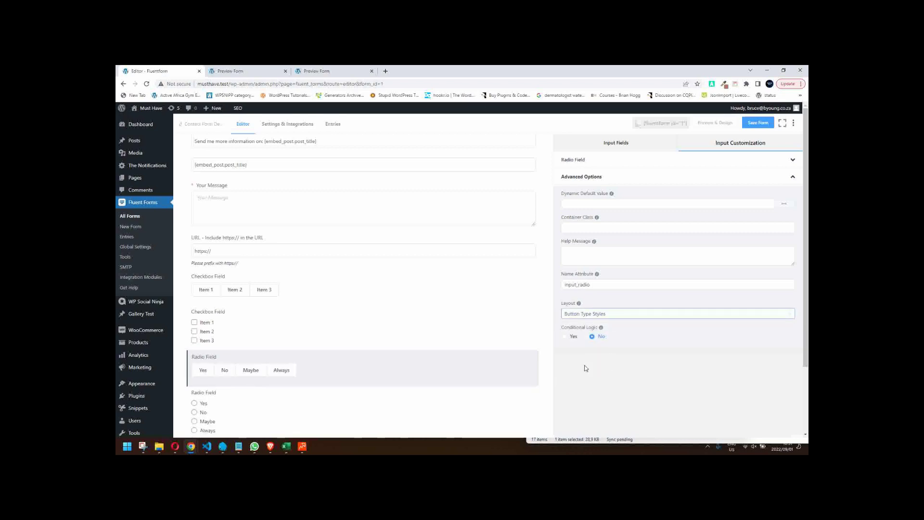
pyautogui.hotkey('ctrl', 's')
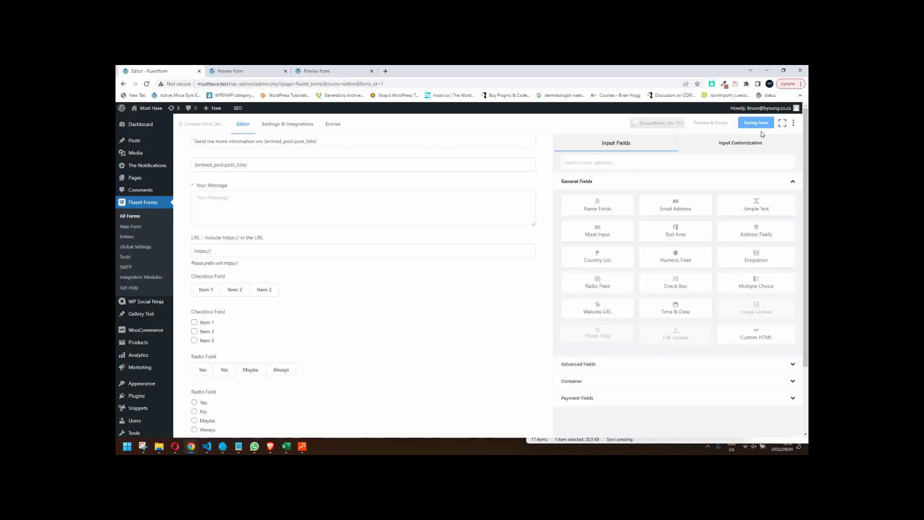
# - Preview the form and click through Yes, Maybe, No and Always in the button-style Radio Field
pyautogui.click(708, 126)
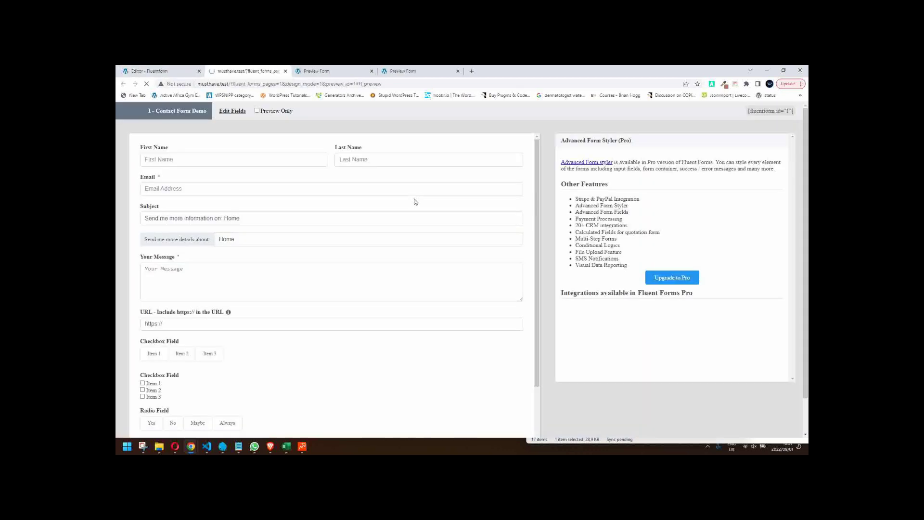
pyautogui.scroll(-2, 341, 255)
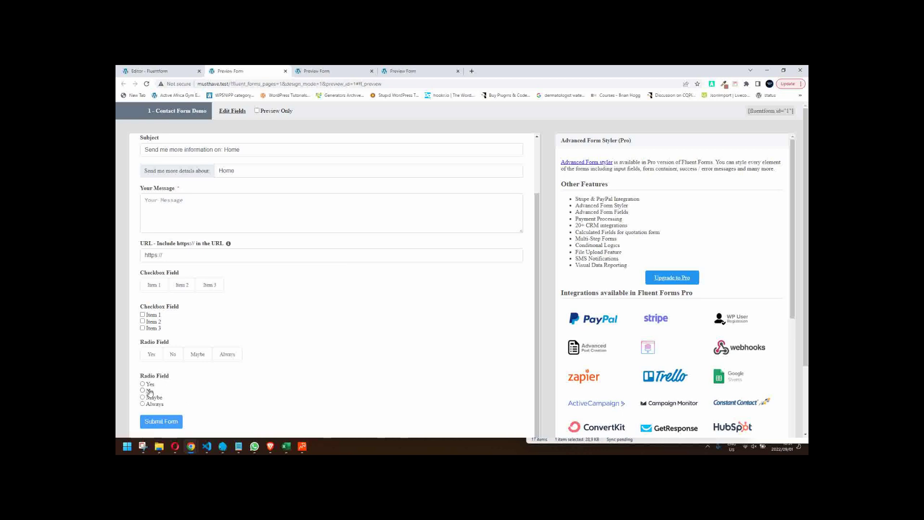
pyautogui.click(149, 357)
pyautogui.click(197, 356)
pyautogui.click(173, 356)
pyautogui.click(217, 357)
pyautogui.click(204, 358)
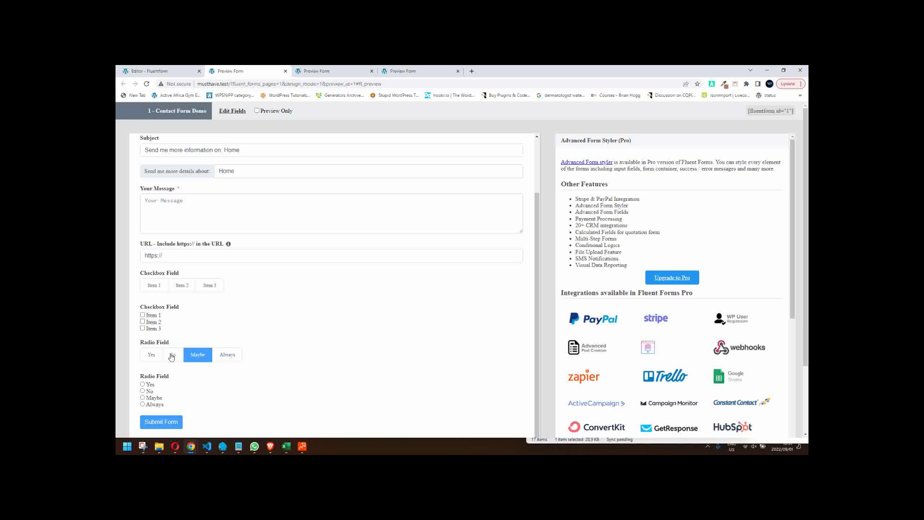
pyautogui.click(171, 357)
pyautogui.click(155, 359)
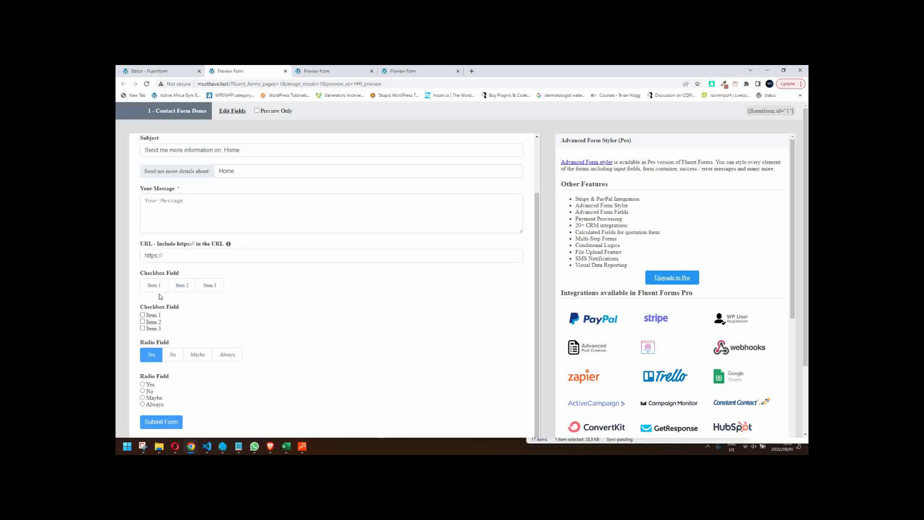
# - Close the two extra preview tabs and switch the preview to Preview Only mode
pyautogui.scroll(1, 255, 313)
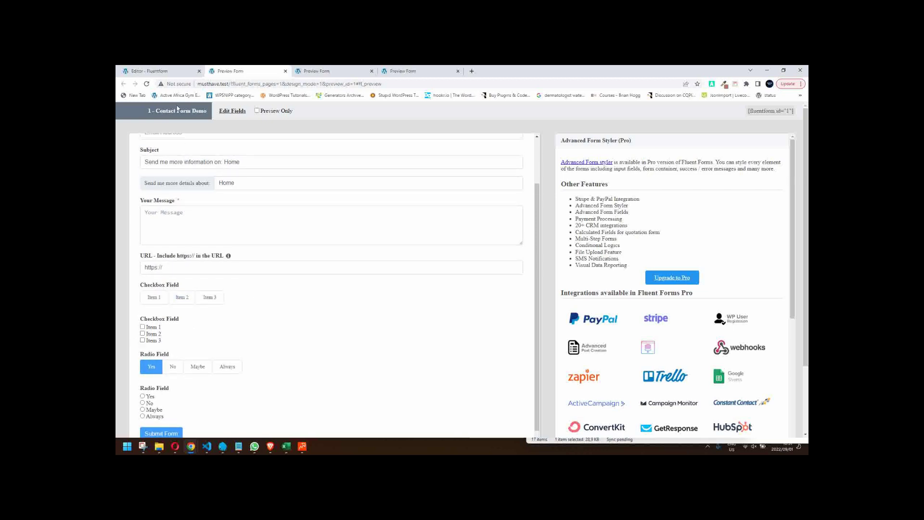
pyautogui.click(458, 71)
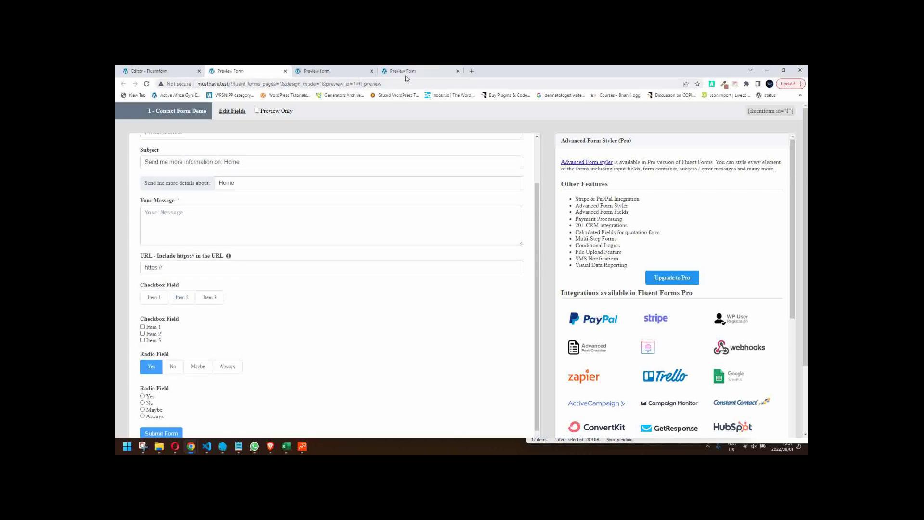
pyautogui.click(372, 72)
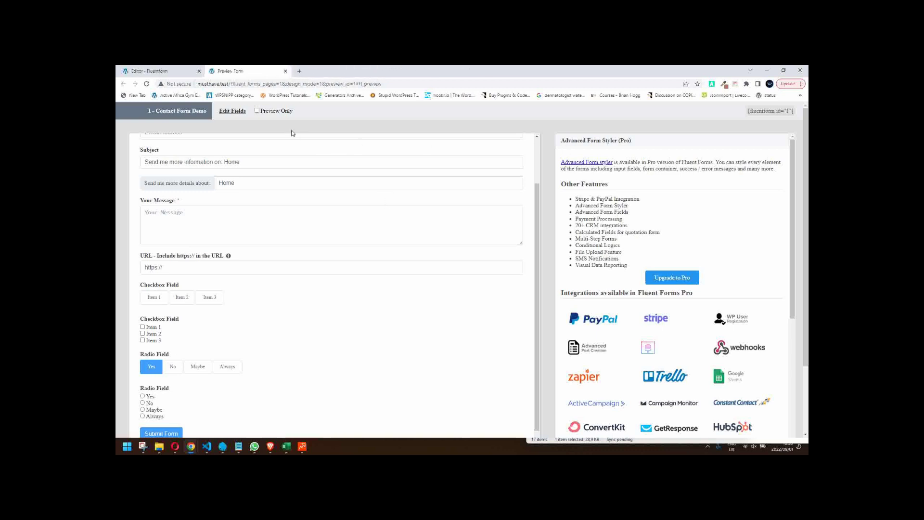
pyautogui.doubleClick(277, 111)
pyautogui.click(257, 111)
# - Open the browser developer tools and show the preview at iPhone 12 Pro phone width
pyautogui.rightClick(701, 185)
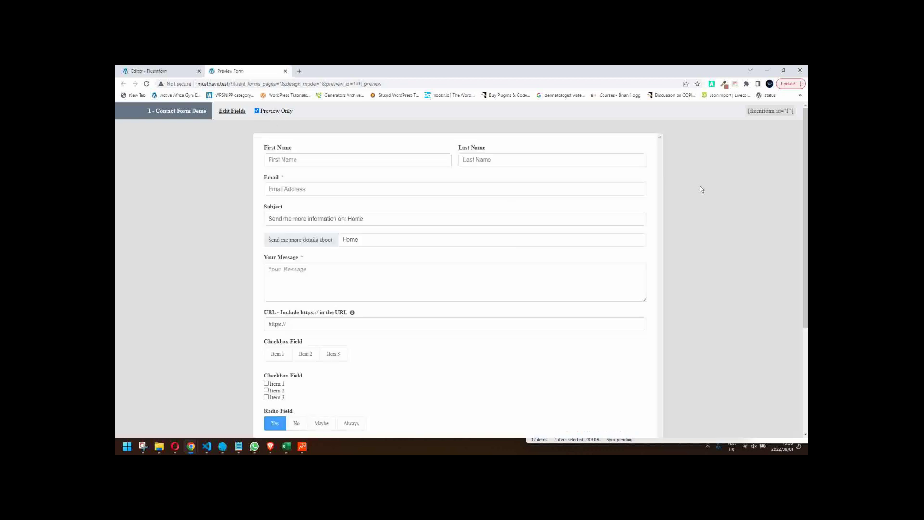
pyautogui.click(622, 324)
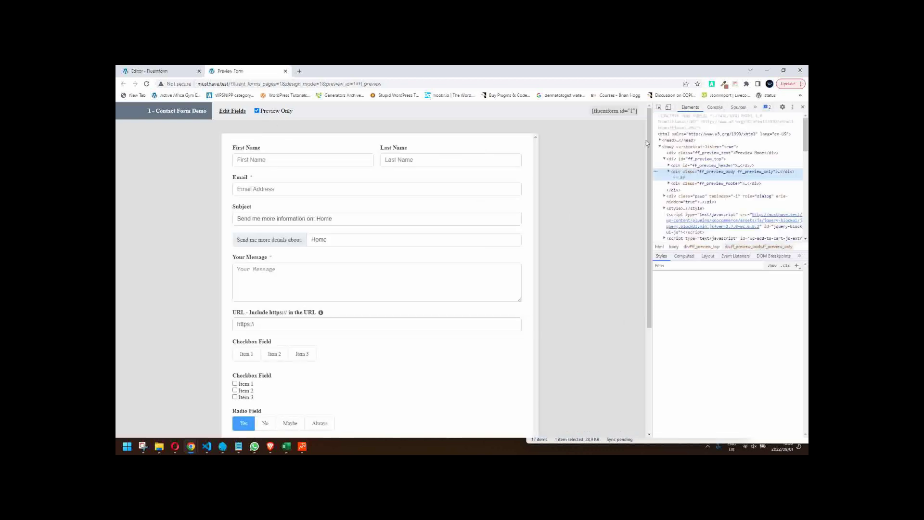
pyautogui.click(669, 108)
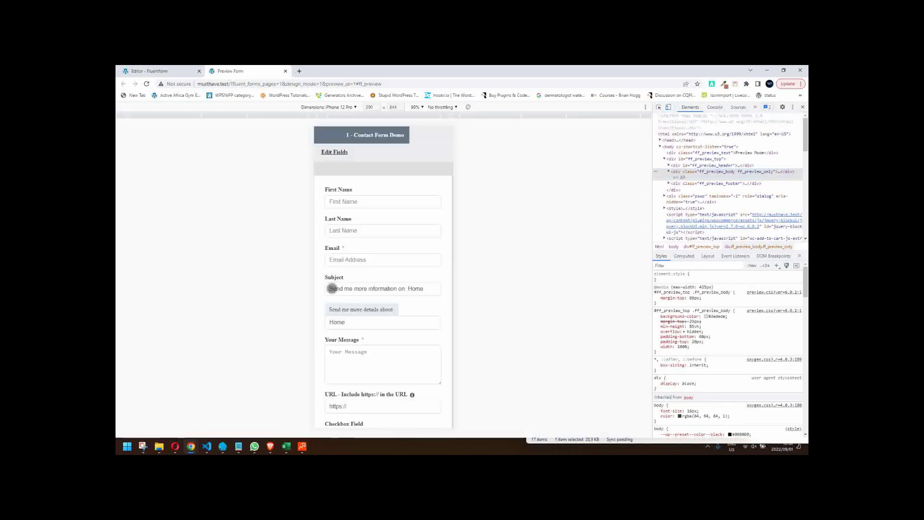
pyautogui.scroll(-3, 397, 263)
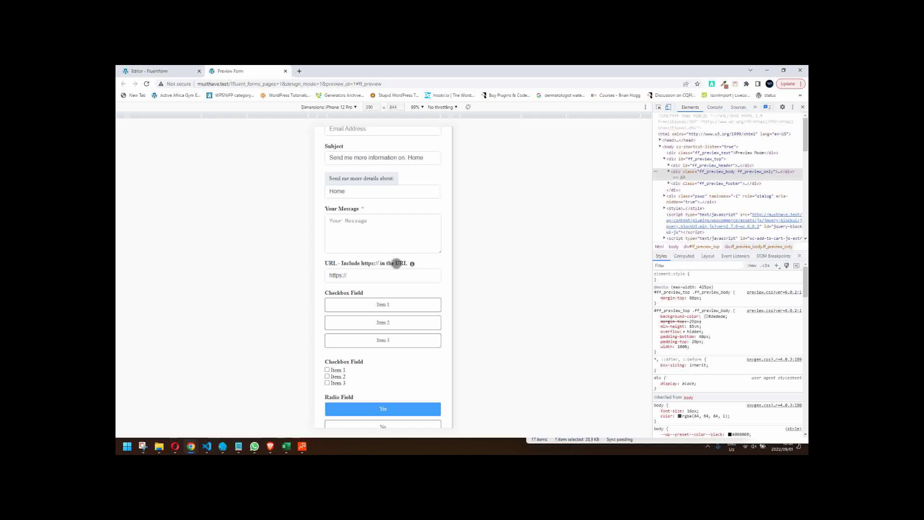
pyautogui.scroll(-4, 396, 263)
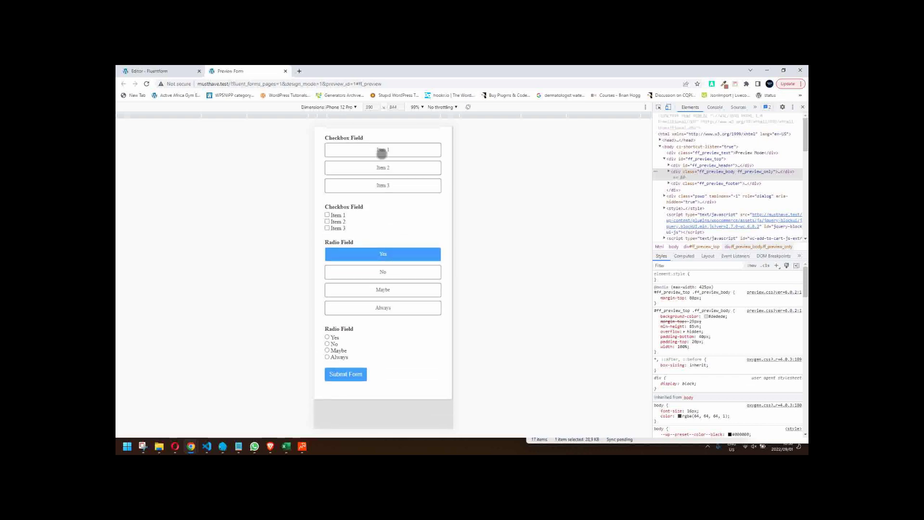
# - Tick and untick Items 1–3 of the button-style Checkbox Field at phone width
pyautogui.click(382, 150)
pyautogui.click(383, 167)
pyautogui.click(382, 186)
pyautogui.scroll(-1, 382, 161)
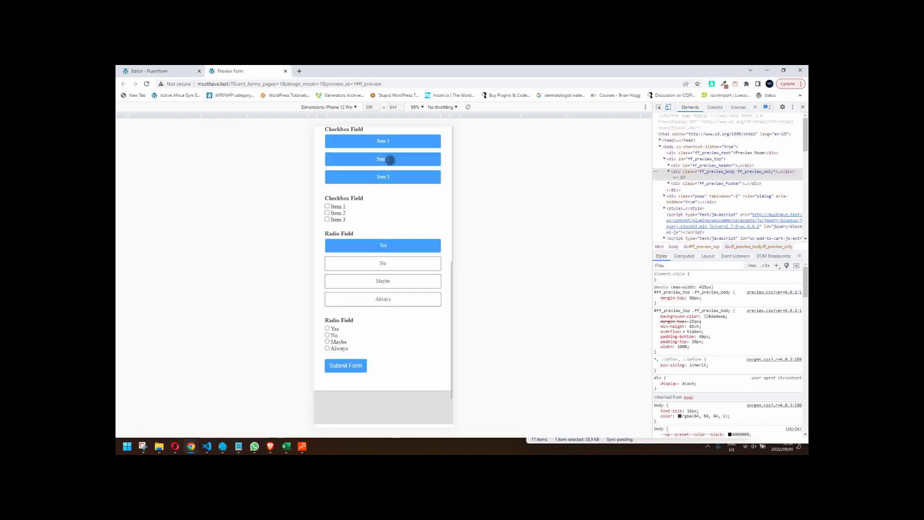
pyautogui.click(393, 157)
pyautogui.click(402, 138)
pyautogui.click(394, 175)
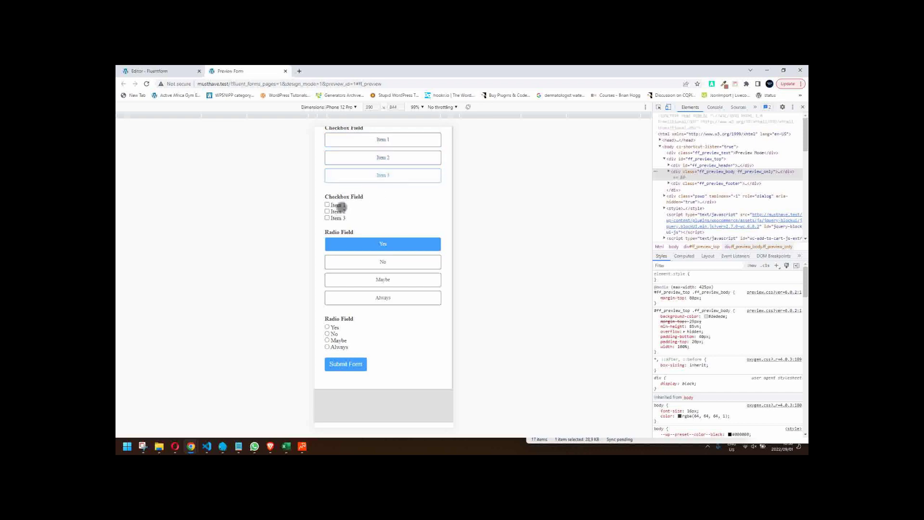
# - Cycle the Radio Field through No, Maybe, Always and Maybe, ending on Yes
pyautogui.click(374, 263)
pyautogui.click(379, 281)
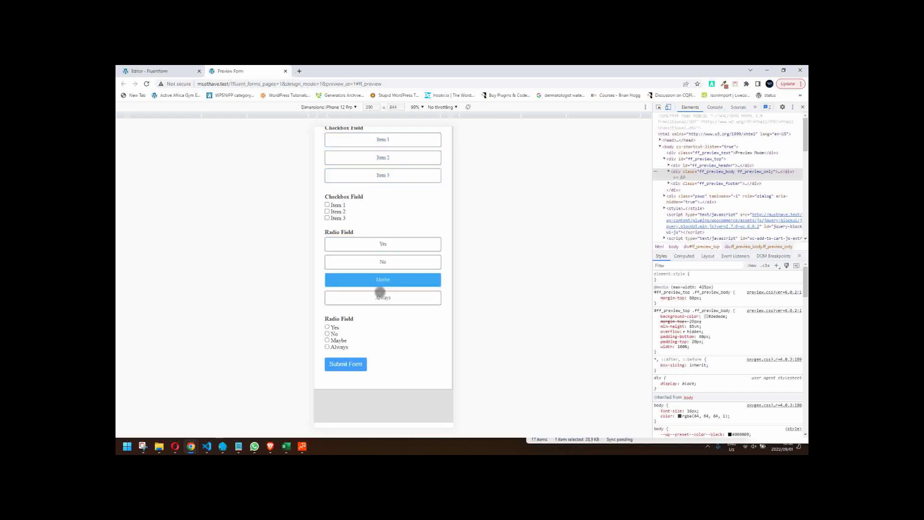
pyautogui.click(379, 296)
pyautogui.click(374, 279)
pyautogui.scroll(-1, 385, 230)
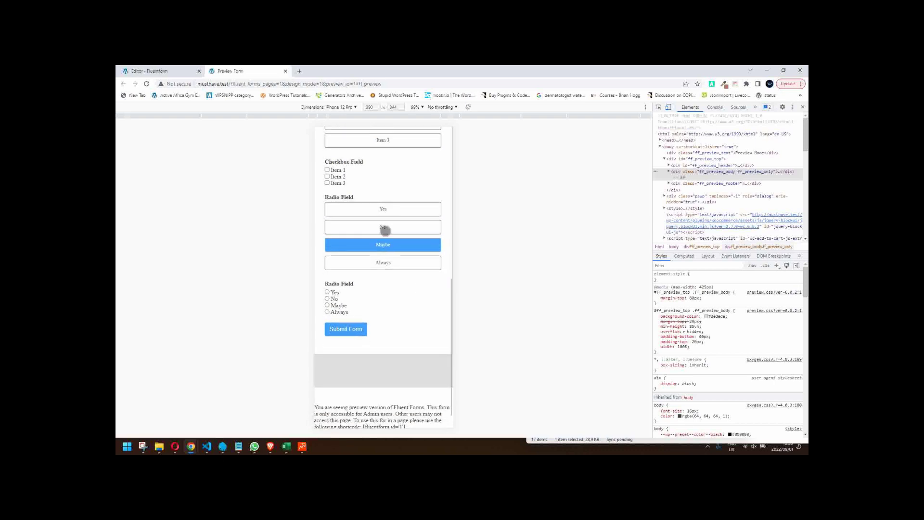
pyautogui.click(385, 229)
pyautogui.click(387, 208)
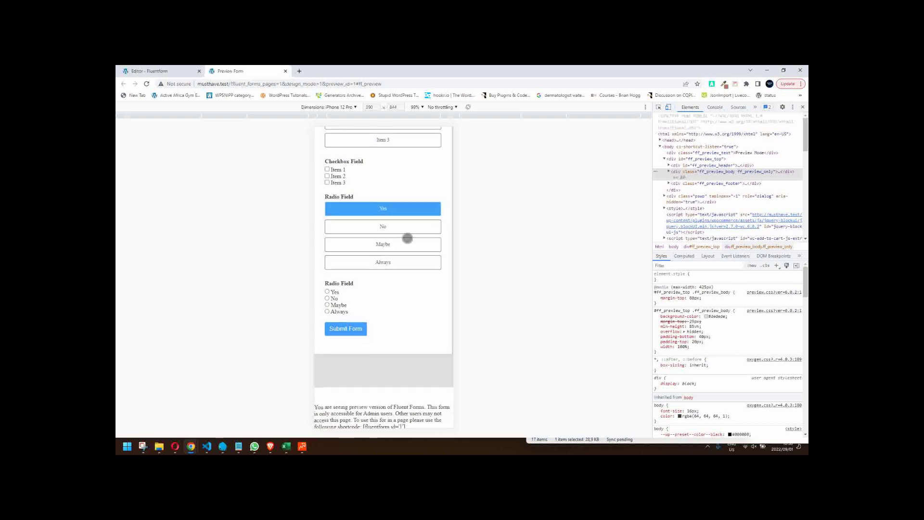
pyautogui.scroll(3, 403, 268)
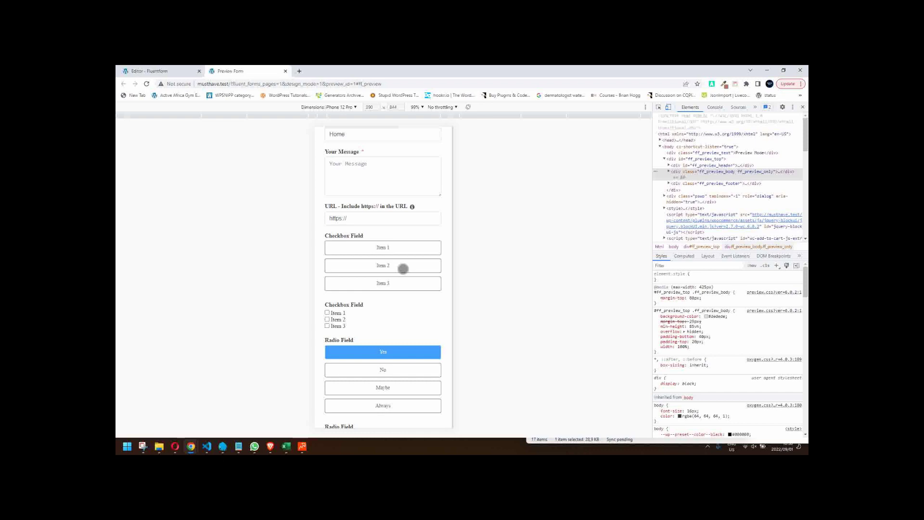
pyautogui.scroll(1, 403, 268)
pyautogui.scroll(1, 403, 267)
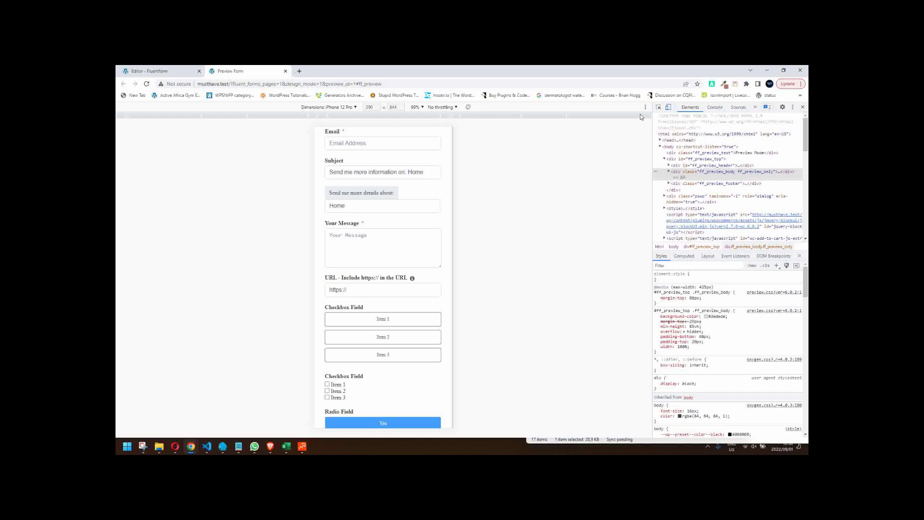
# - Toggle to full width and back to phone width, then focus the Home details field
pyautogui.click(670, 107)
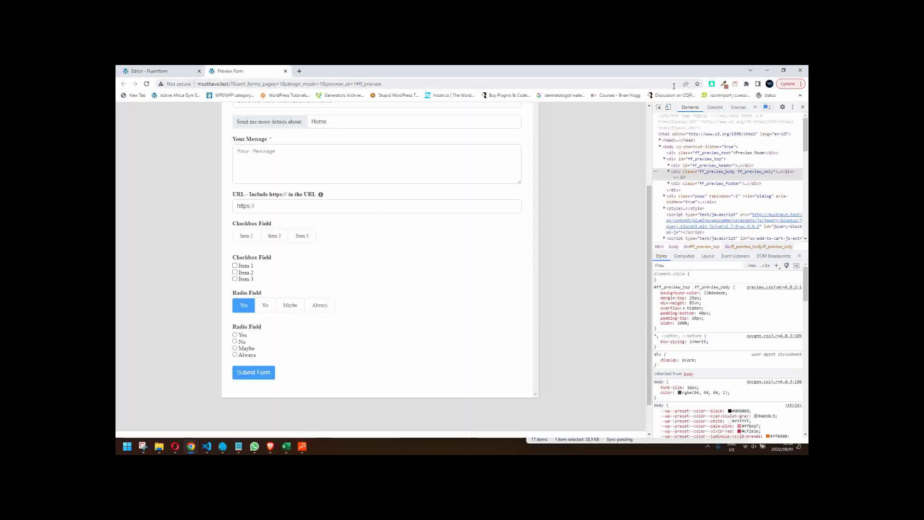
pyautogui.click(669, 107)
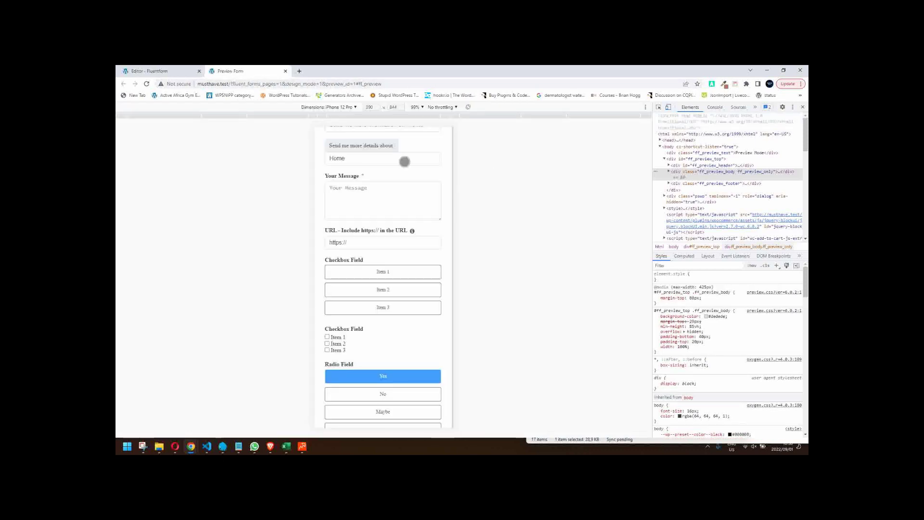
pyautogui.click(373, 160)
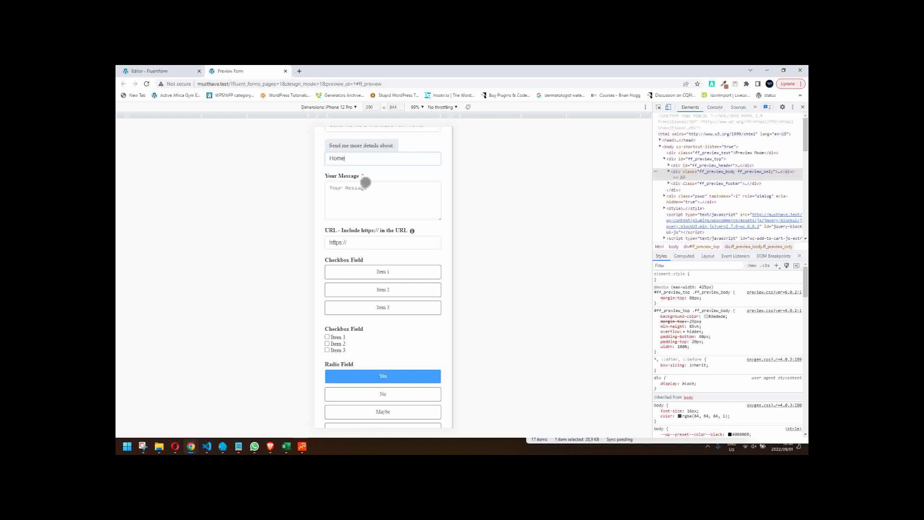
pyautogui.scroll(-2, 385, 265)
pyautogui.scroll(3, 386, 265)
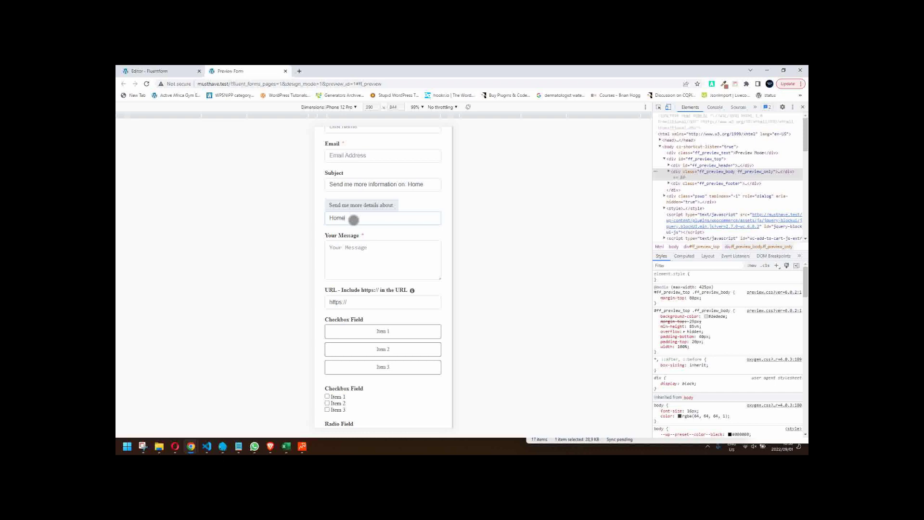
pyautogui.scroll(-1, 380, 245)
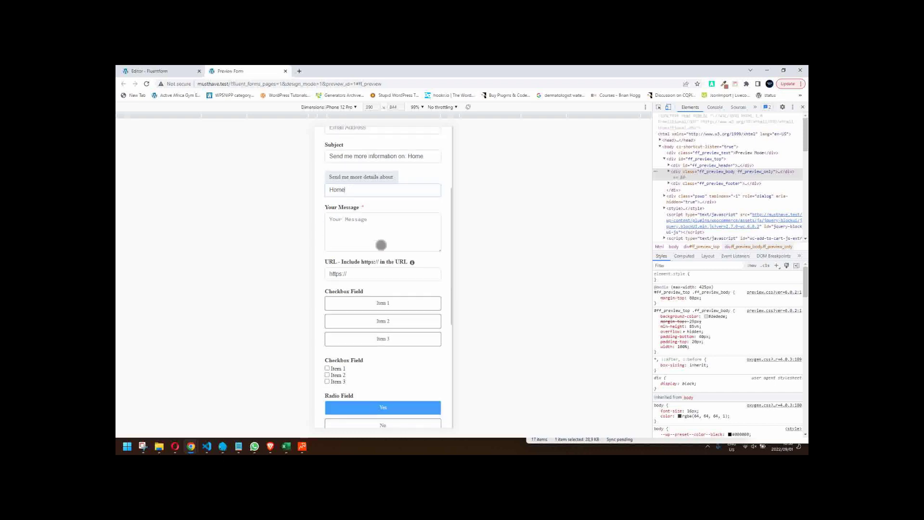
pyautogui.scroll(-3, 381, 245)
# - Try submitting the form with the URL field focused, dismissing its suggestions and picking No
pyautogui.click(370, 146)
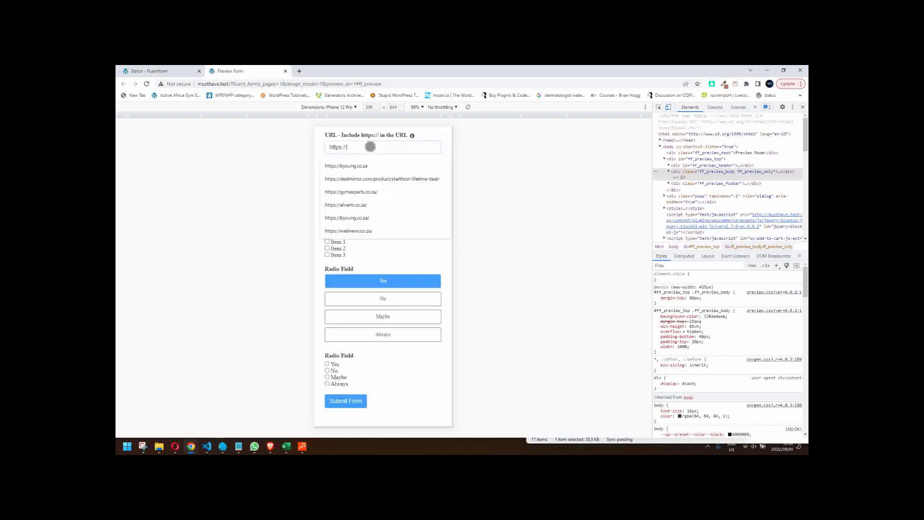
pyautogui.click(347, 403)
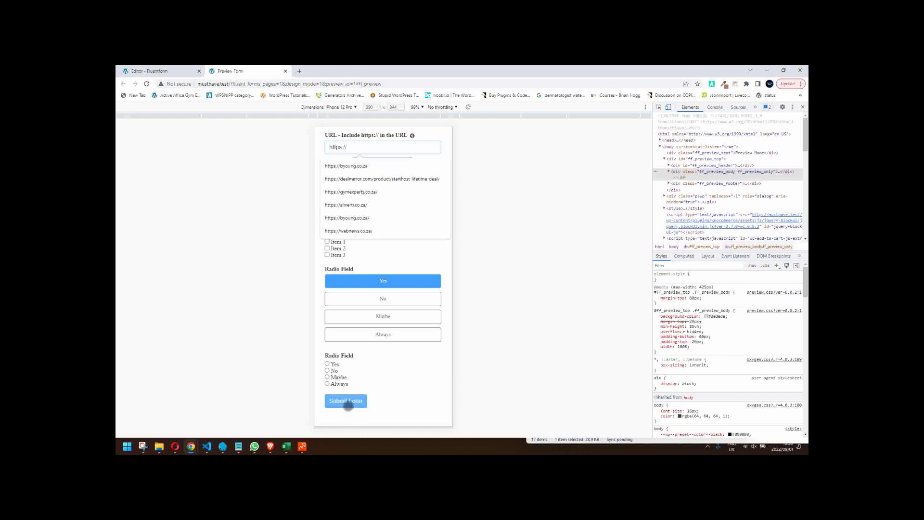
pyautogui.click(385, 253)
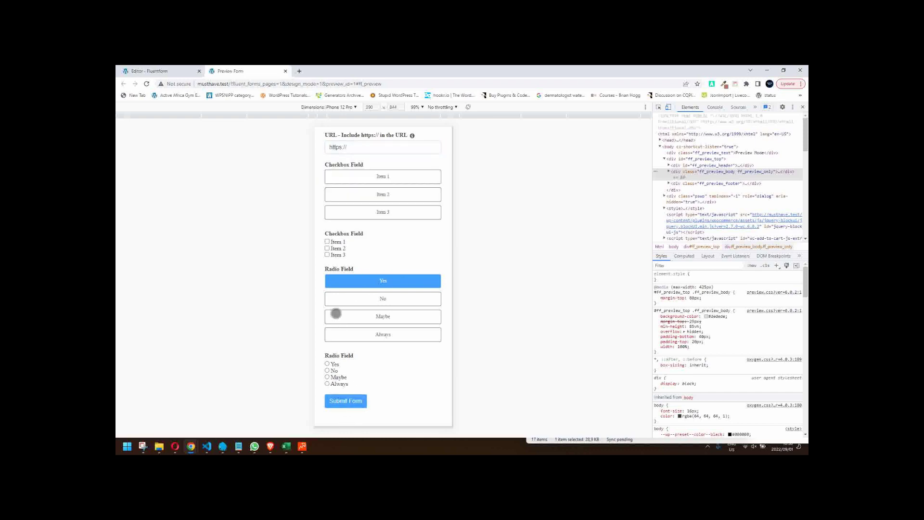
pyautogui.click(355, 299)
pyautogui.click(342, 404)
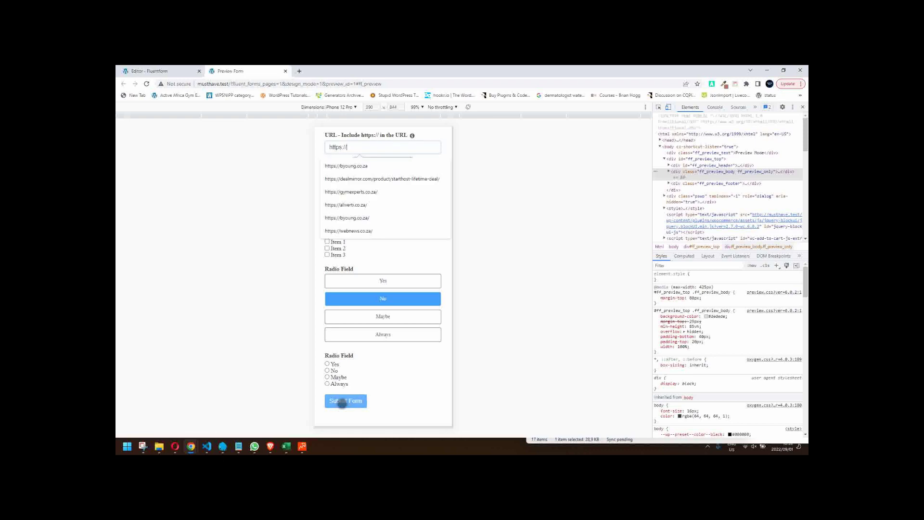
pyautogui.press('Down')
pyautogui.press('Down')
pyautogui.press('Down')
pyautogui.press('Down')
pyautogui.press('Down')
pyautogui.press('Down')
pyautogui.press('Down')
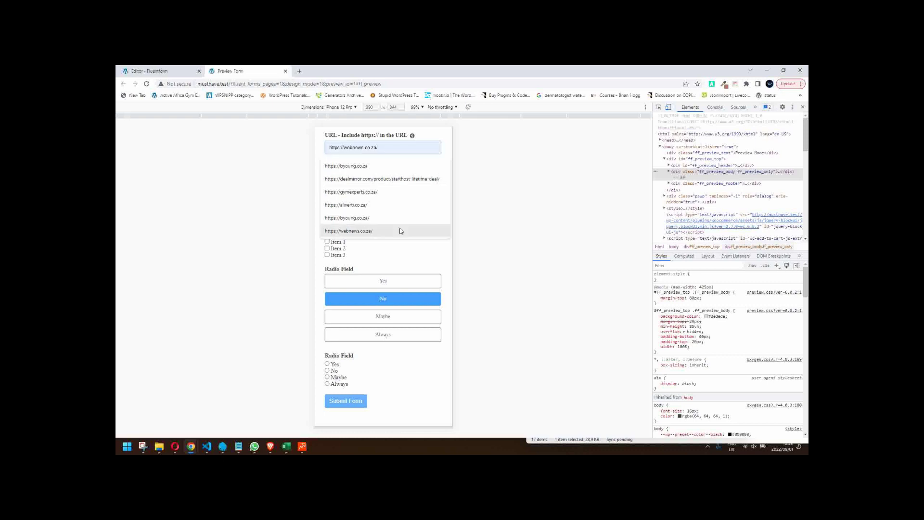
pyautogui.click(393, 259)
# - Submit again to test validation, select Yes, then return to full width and close DevTools
pyautogui.scroll(1, 380, 270)
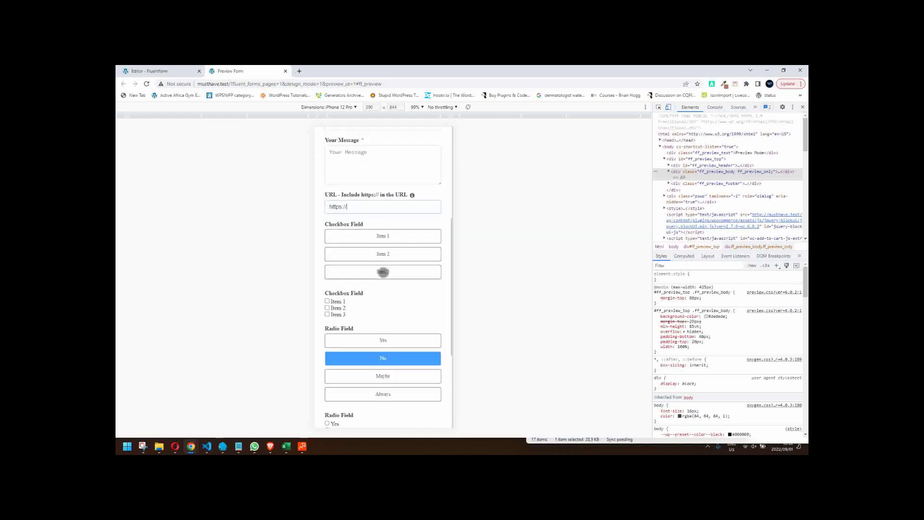
pyautogui.click(359, 207)
pyautogui.scroll(-1, 380, 260)
pyautogui.click(353, 414)
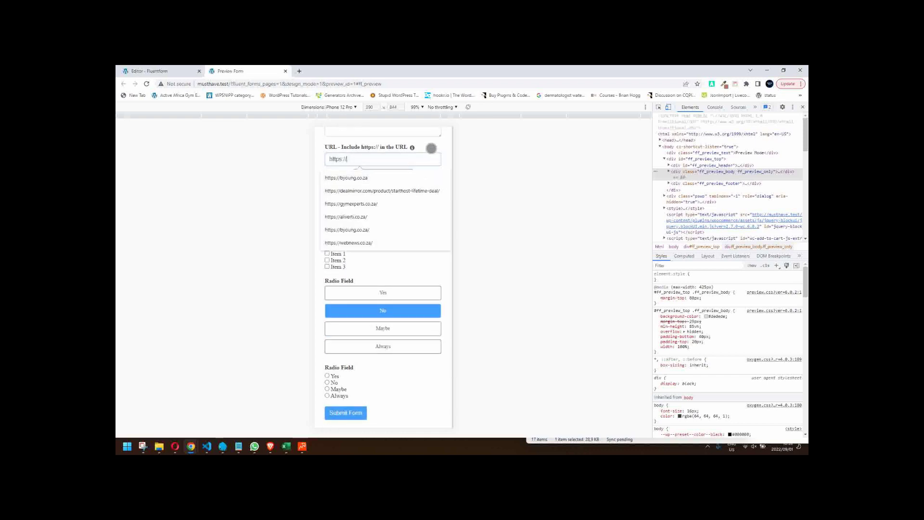
pyautogui.click(395, 129)
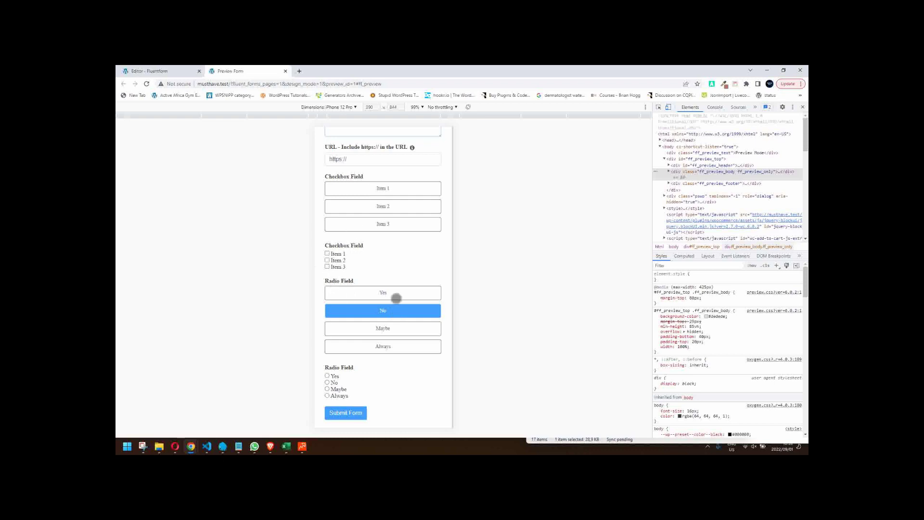
pyautogui.click(395, 297)
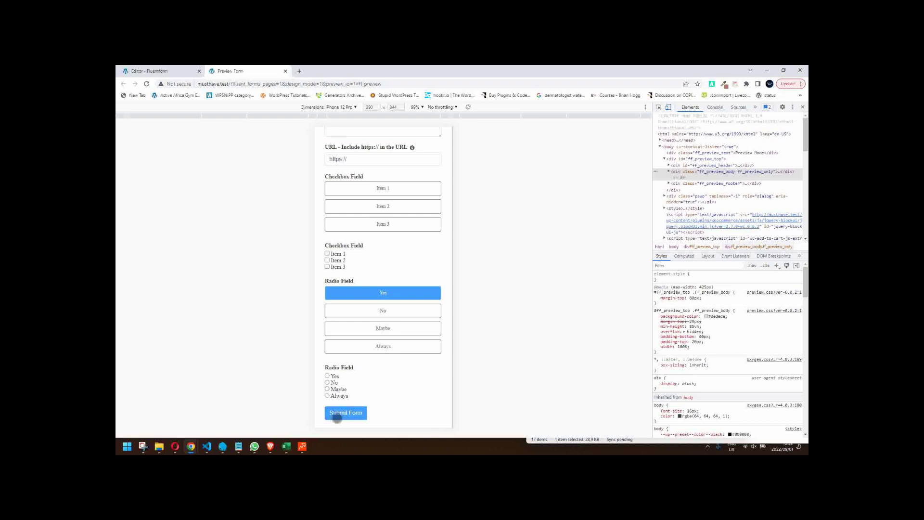
pyautogui.click(671, 109)
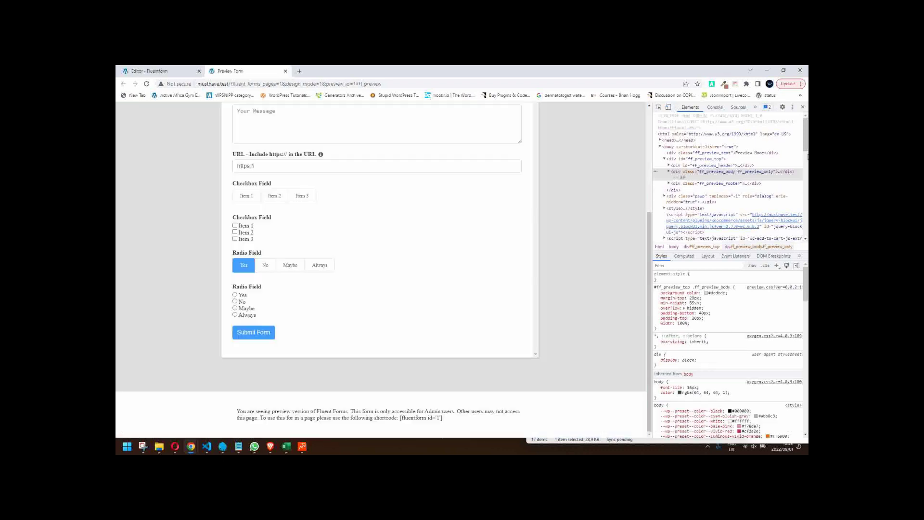
pyautogui.click(802, 107)
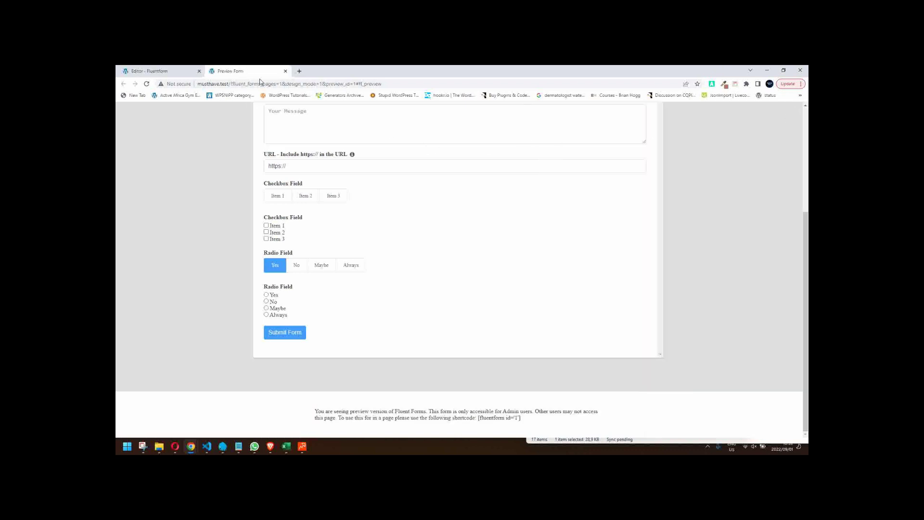
# - Bulk-edit the plain Checkbox field to add Item 4, Item 5 and Item 6, then save the form
pyautogui.click(285, 71)
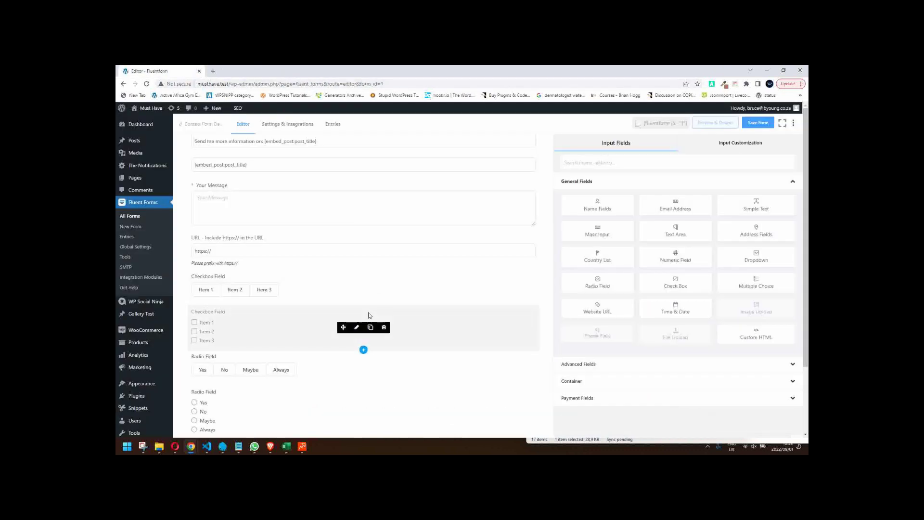
pyautogui.scroll(-1, 482, 306)
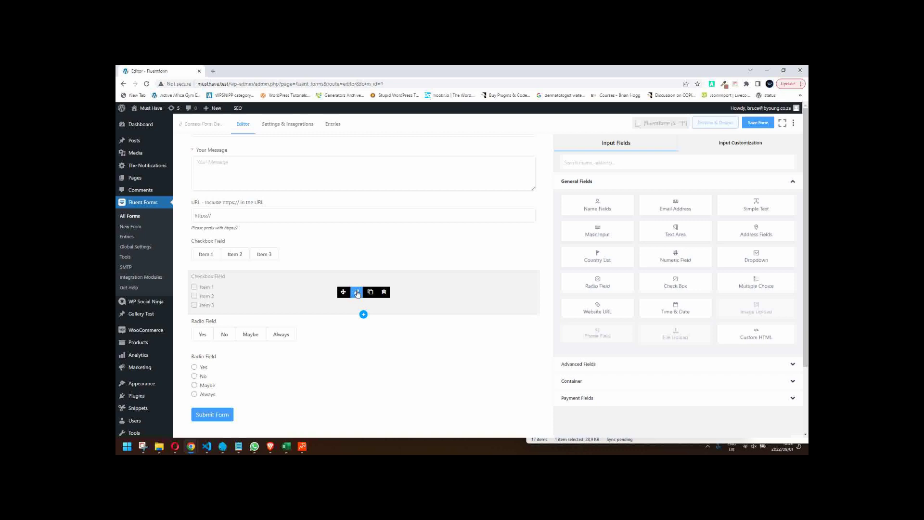
pyautogui.click(357, 292)
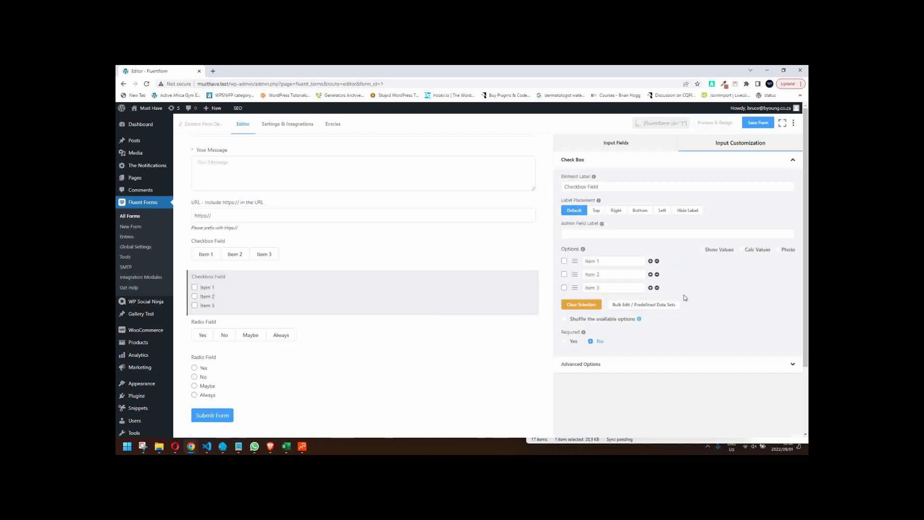
pyautogui.click(644, 305)
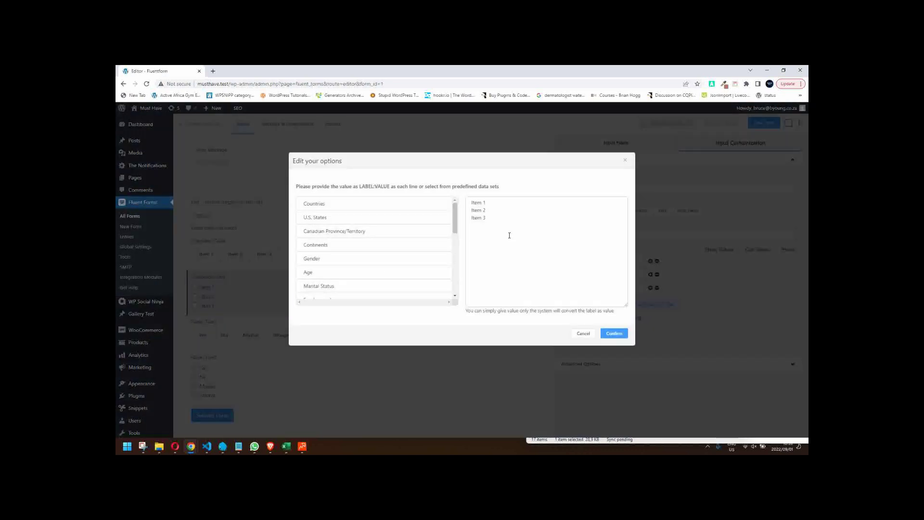
pyautogui.click(499, 223)
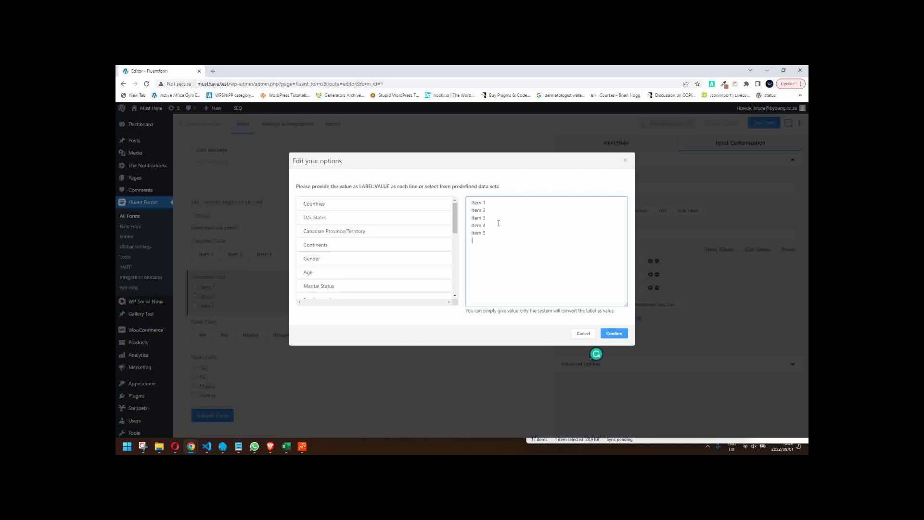
pyautogui.write('Item 6')
pyautogui.click(615, 336)
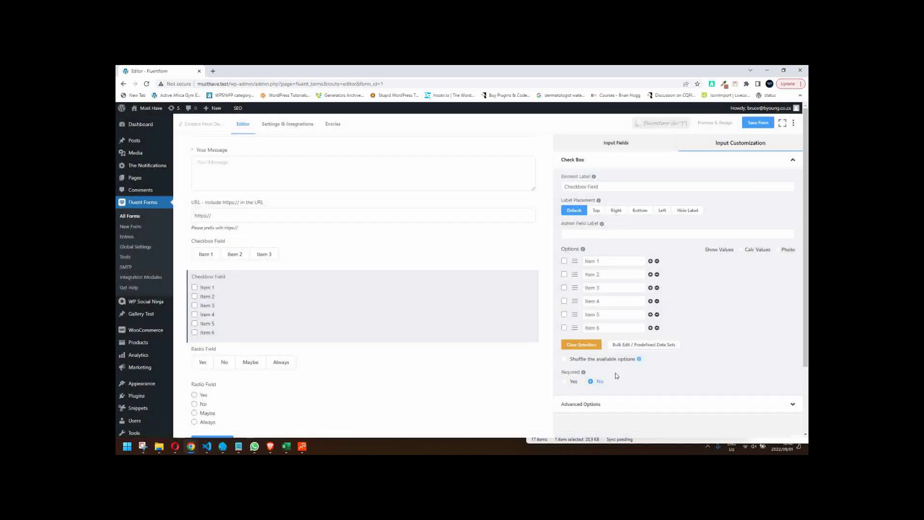
pyautogui.click(758, 123)
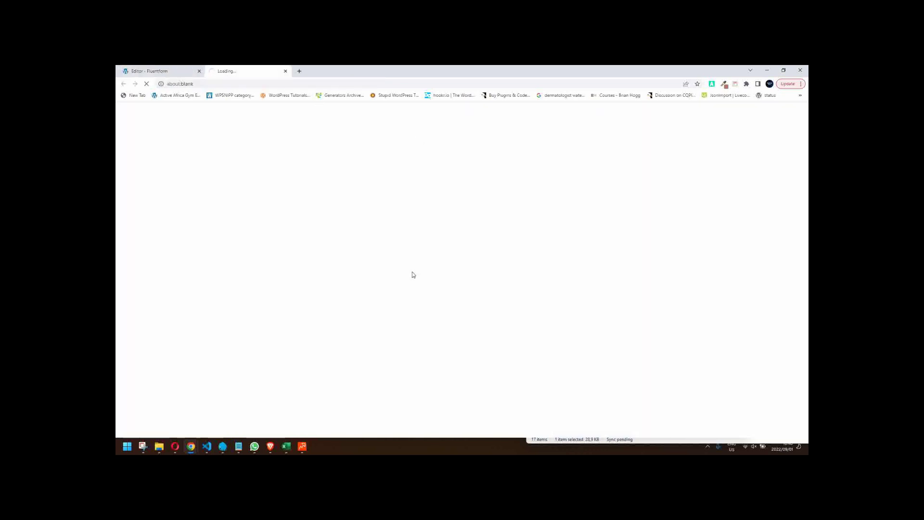
# - Check that the preview lists checkbox Items 1–6, close it, then reopen the preview and close it again
pyautogui.scroll(-2, 341, 293)
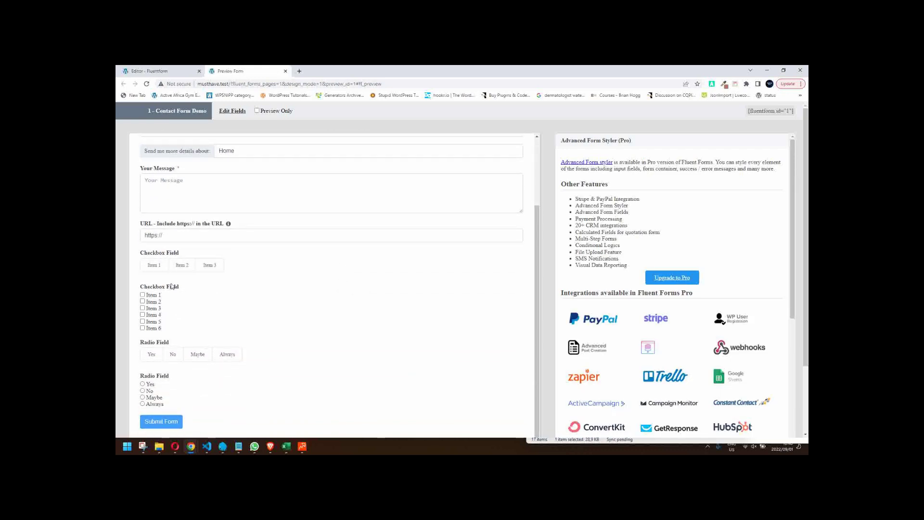
pyautogui.click(285, 71)
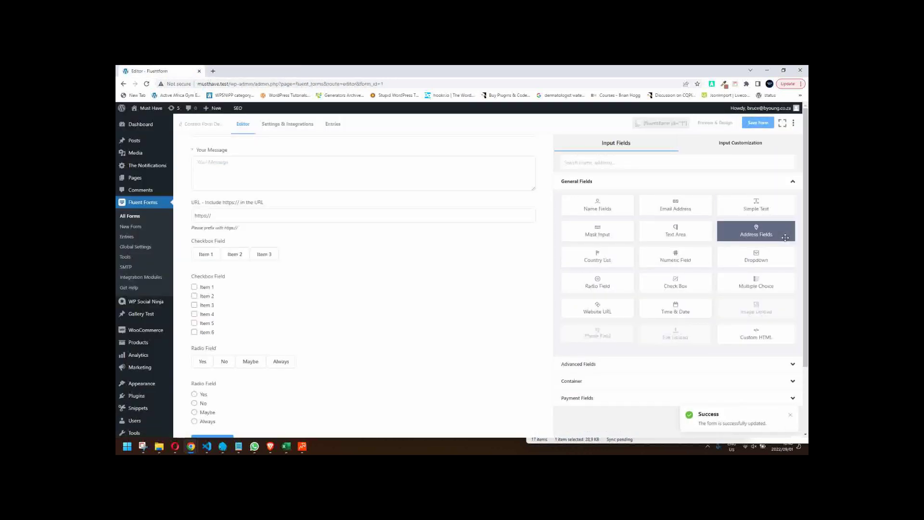
pyautogui.click(717, 123)
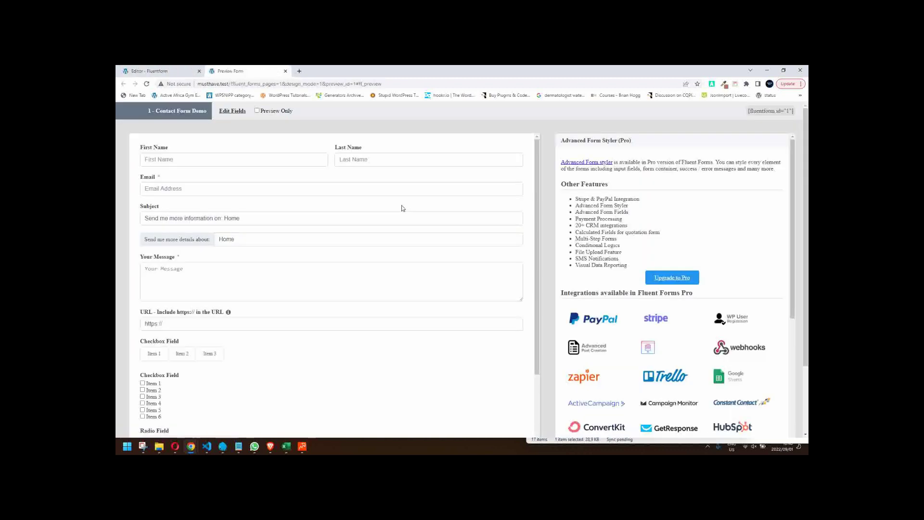
pyautogui.scroll(-2, 385, 260)
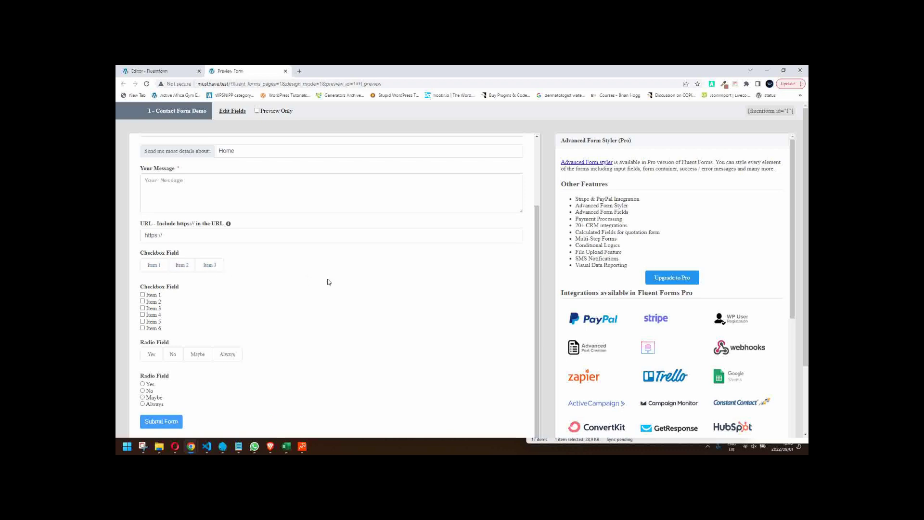
pyautogui.click(286, 71)
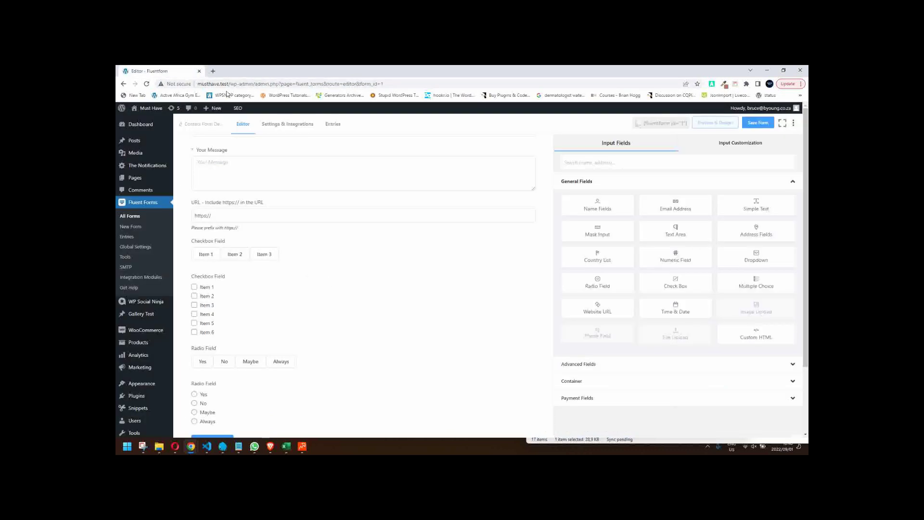
# - Copy the six Item lines, Item 1 to Item 6, from the plain Checkbox Field's Bulk Edit
pyautogui.moveTo(283, 309)
pyautogui.click(356, 305)
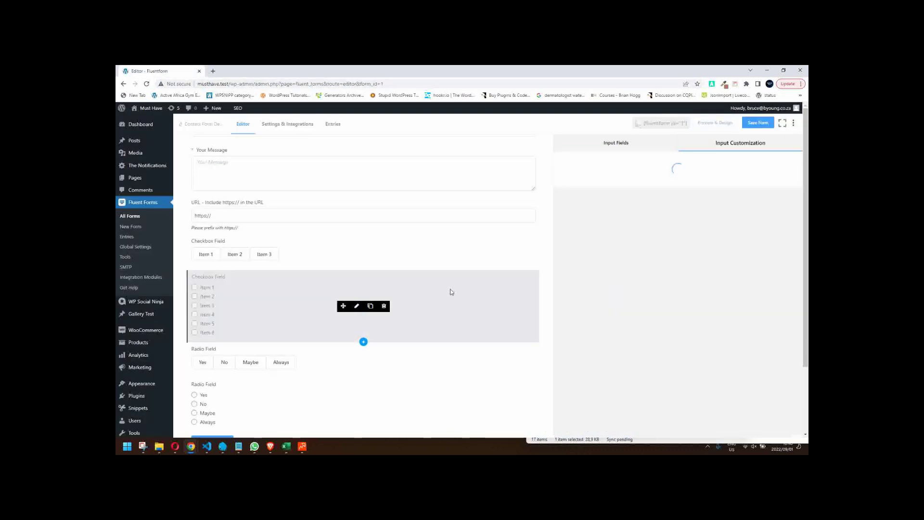
pyautogui.click(602, 411)
pyautogui.scroll(-5, 606, 385)
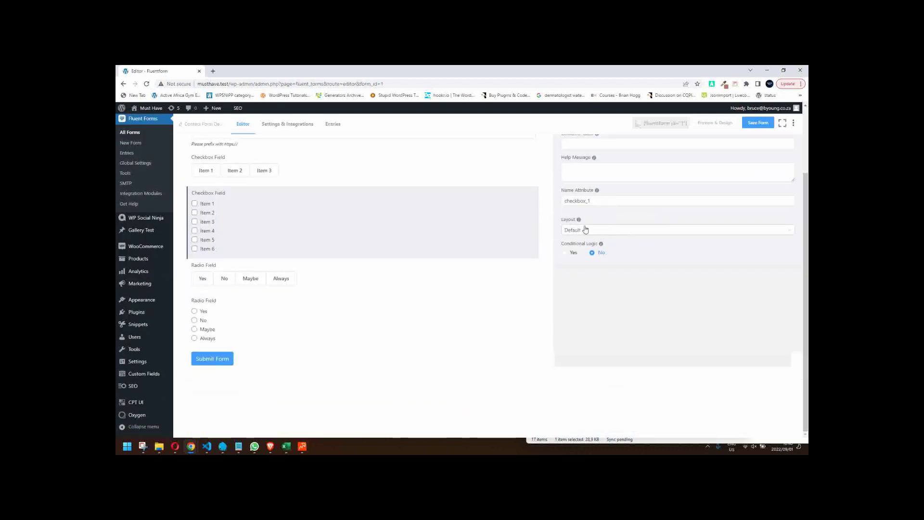
pyautogui.moveTo(338, 183)
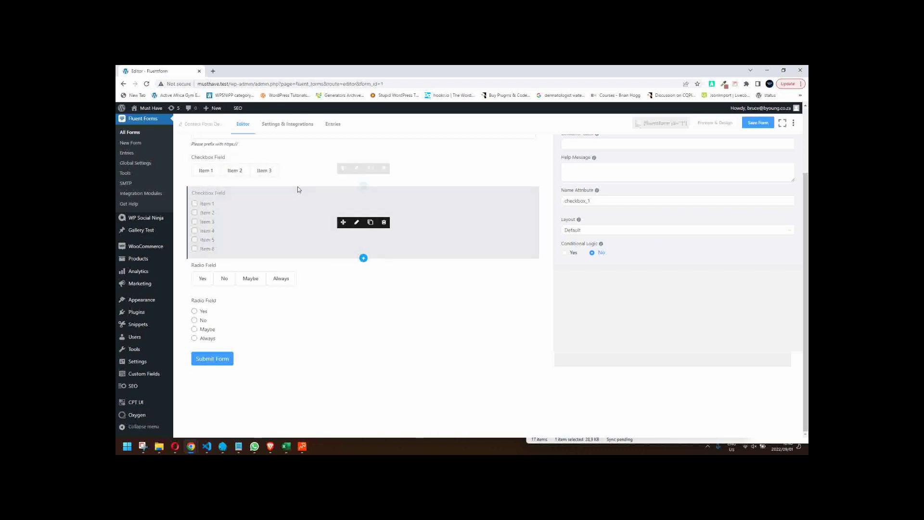
pyautogui.click(357, 226)
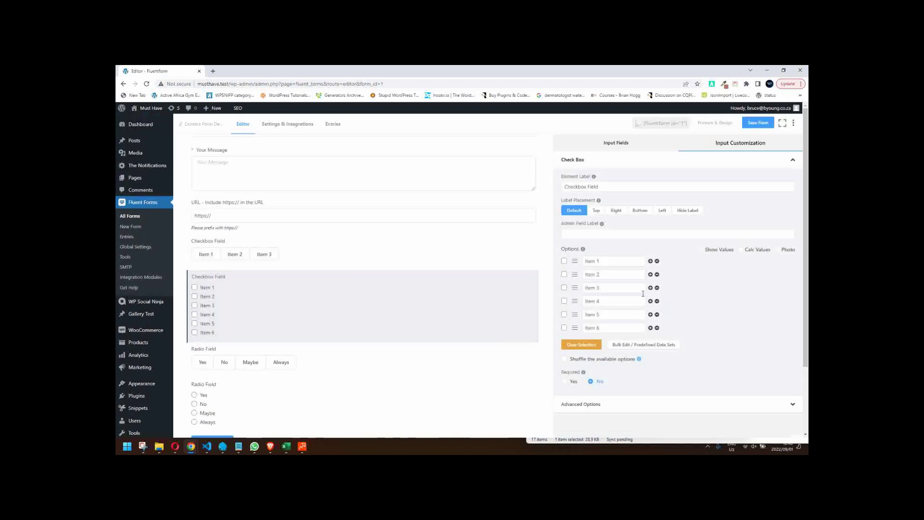
pyautogui.click(669, 346)
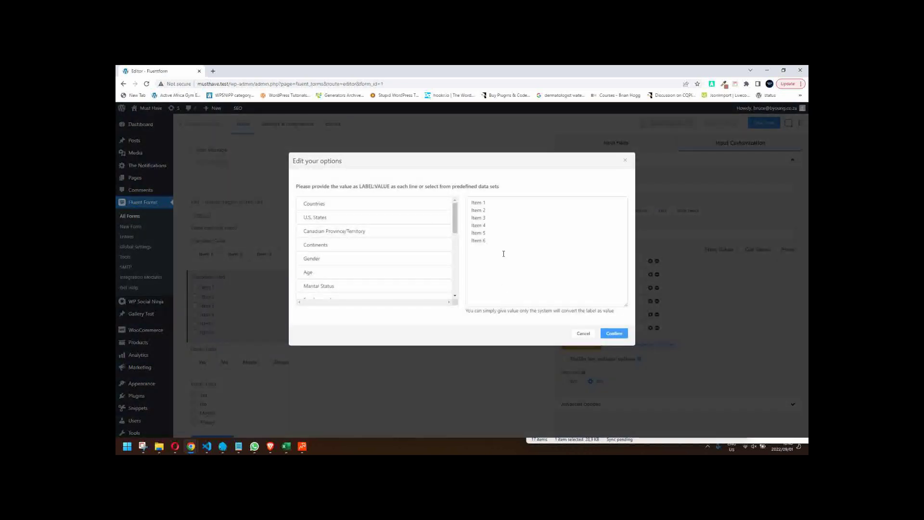
pyautogui.moveTo(503, 254); pyautogui.dragTo(411, 183)
pyautogui.hotkey('ctrl', 'c')
pyautogui.click(614, 333)
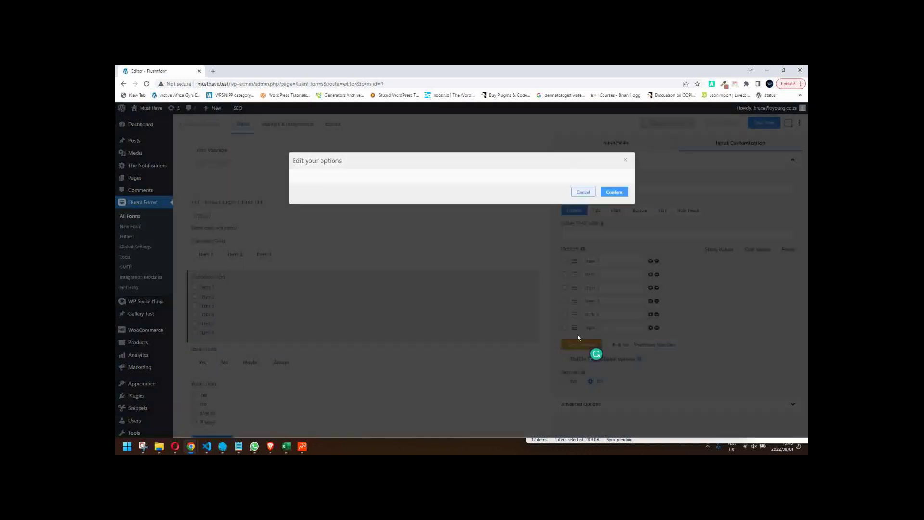
# - Replace the button-style Checkbox Field's three options with the six copied Item lines
pyautogui.click(357, 252)
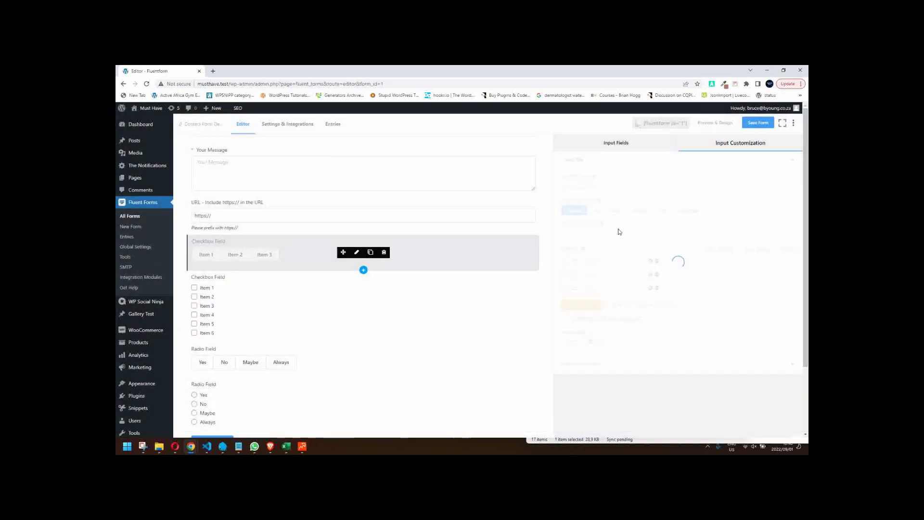
pyautogui.click(644, 304)
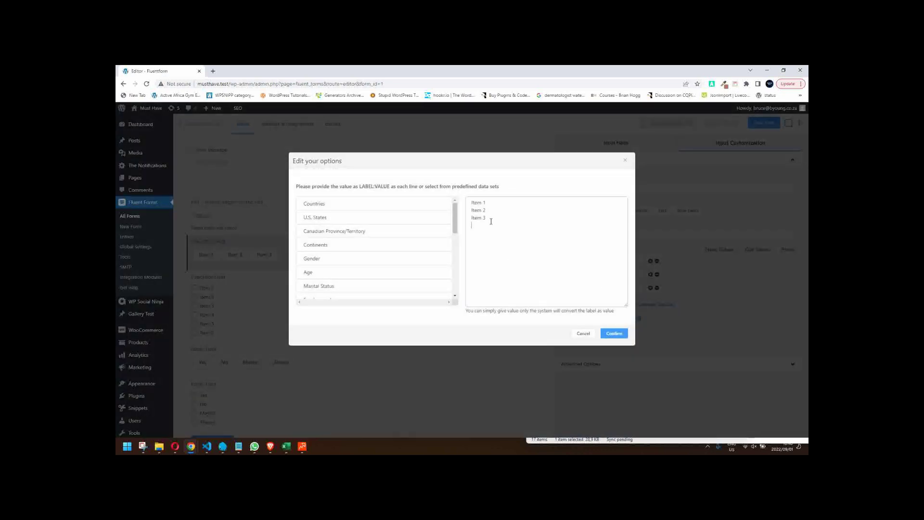
pyautogui.moveTo(488, 220); pyautogui.dragTo(461, 173)
pyautogui.hotkey('ctrl', 'v')
pyautogui.click(615, 333)
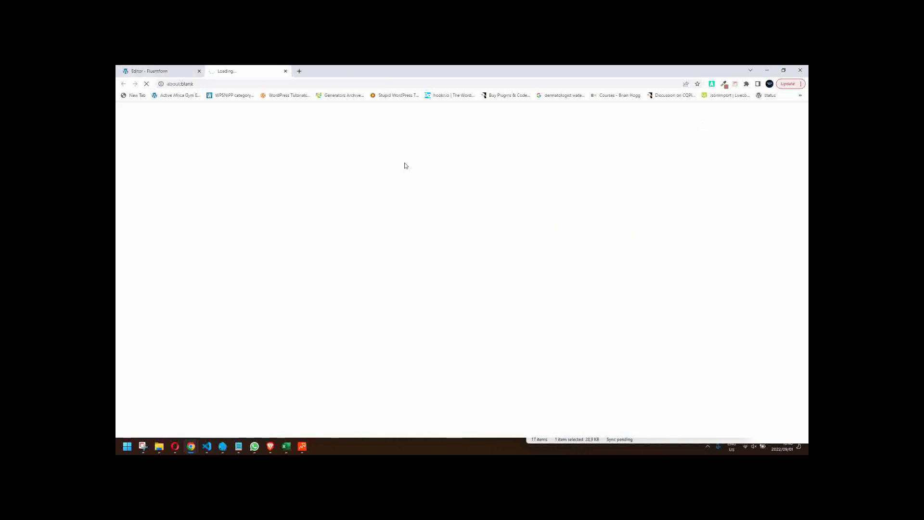
# - Toggle Item buttons 1–4 on and off in the preview, then close the preview
pyautogui.click(238, 354)
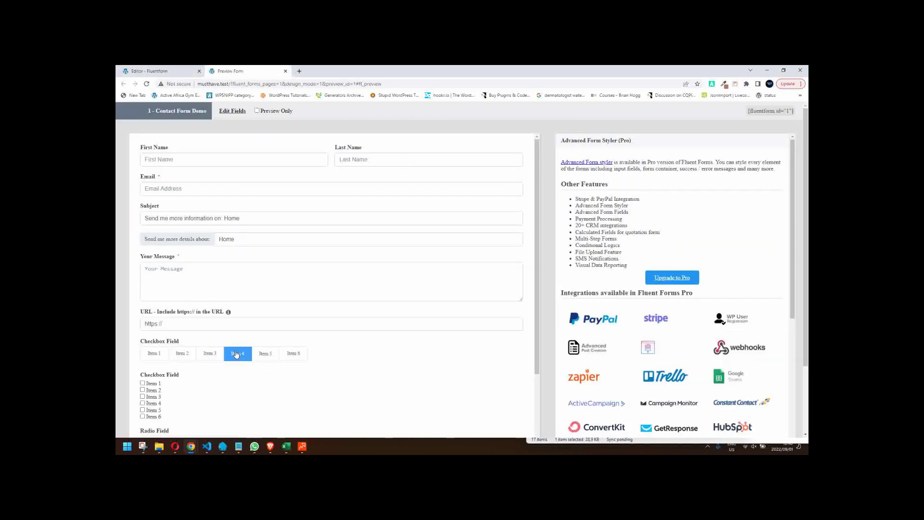
pyautogui.click(209, 353)
pyautogui.click(181, 354)
pyautogui.click(163, 353)
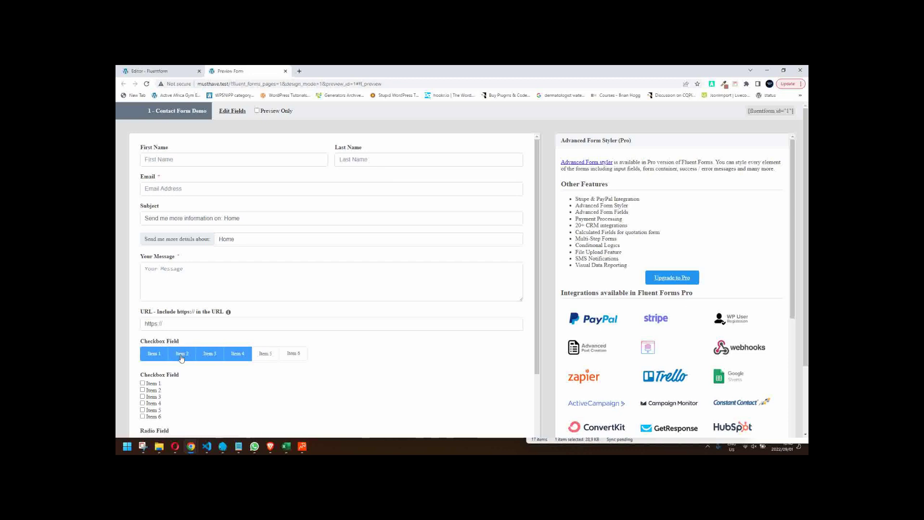
pyautogui.click(181, 354)
pyautogui.click(210, 354)
pyautogui.click(238, 353)
pyautogui.click(164, 354)
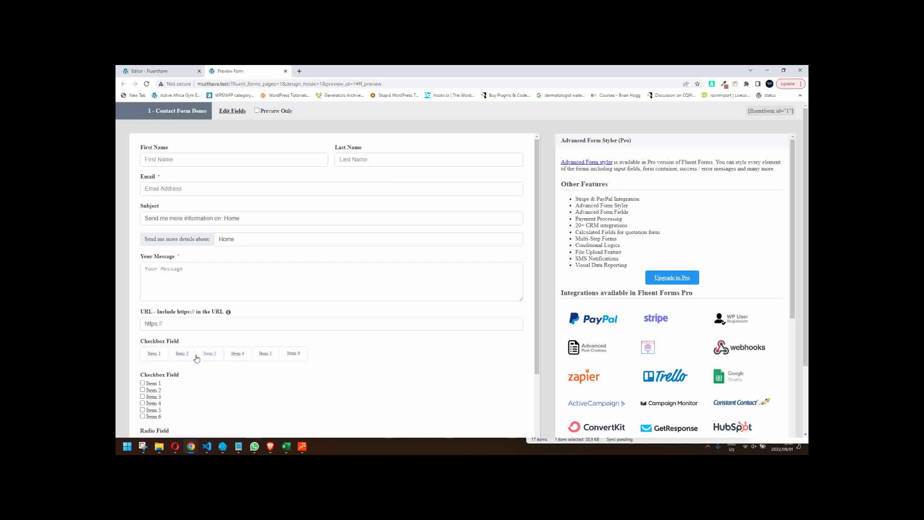
pyautogui.click(286, 70)
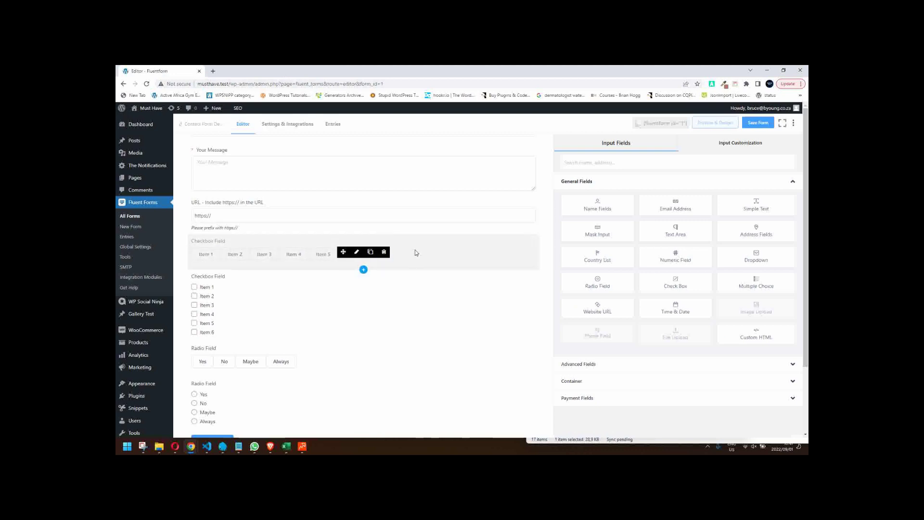
# - Clear the six Item lines from the button-style Checkbox Field's bulk options editor
pyautogui.click(356, 253)
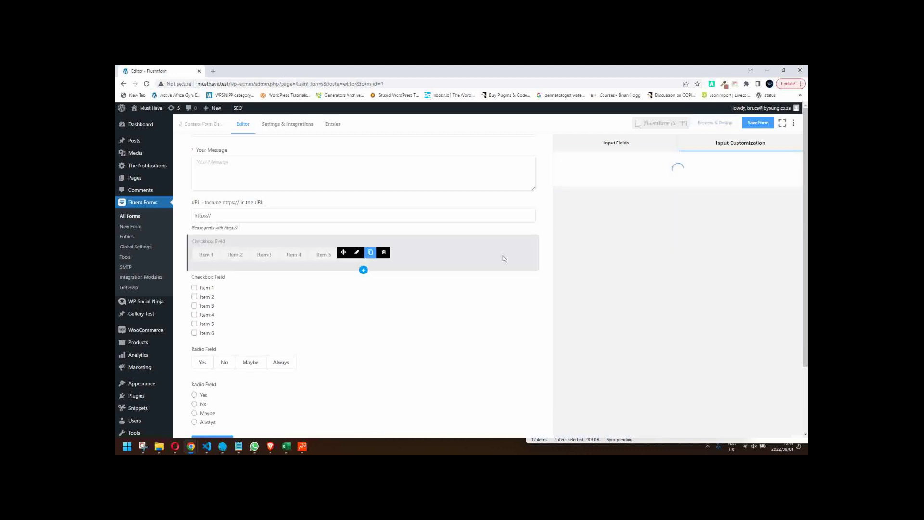
pyautogui.click(638, 345)
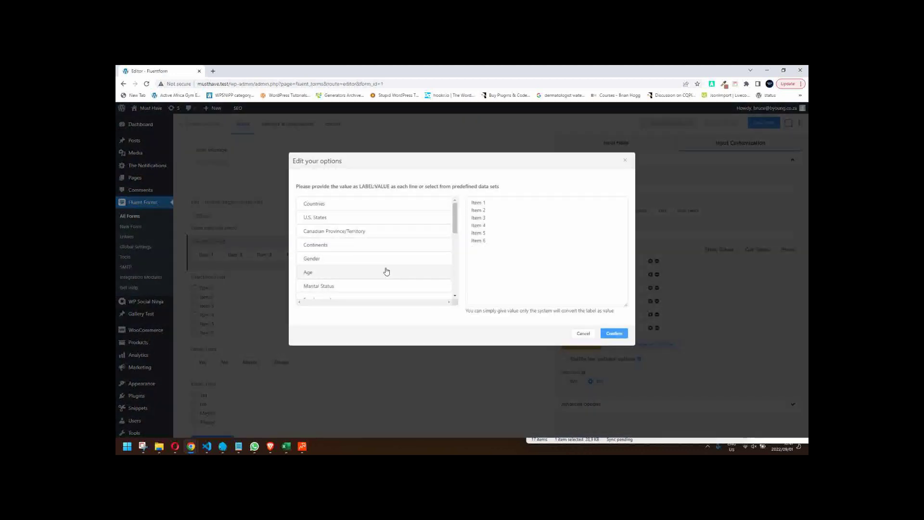
pyautogui.scroll(-2, 388, 269)
pyautogui.scroll(-3, 389, 269)
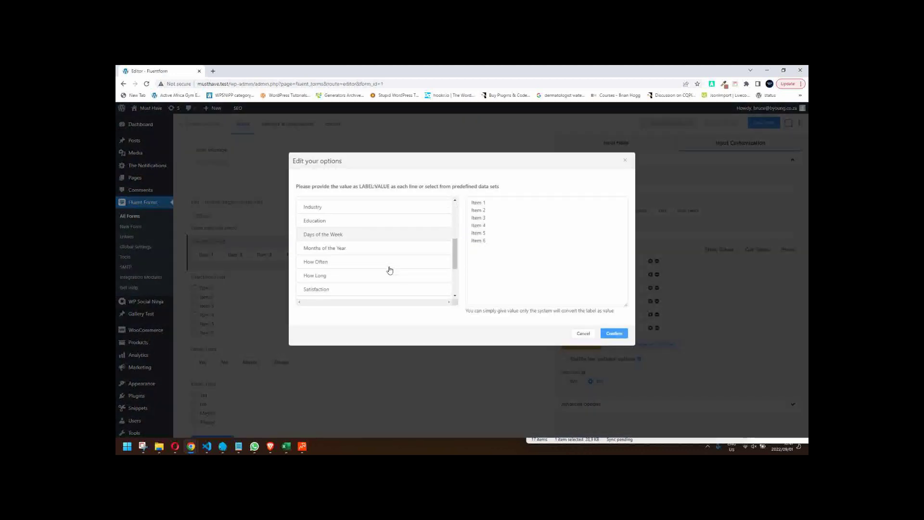
pyautogui.click(491, 241)
pyautogui.hotkey('ctrl', 'a')
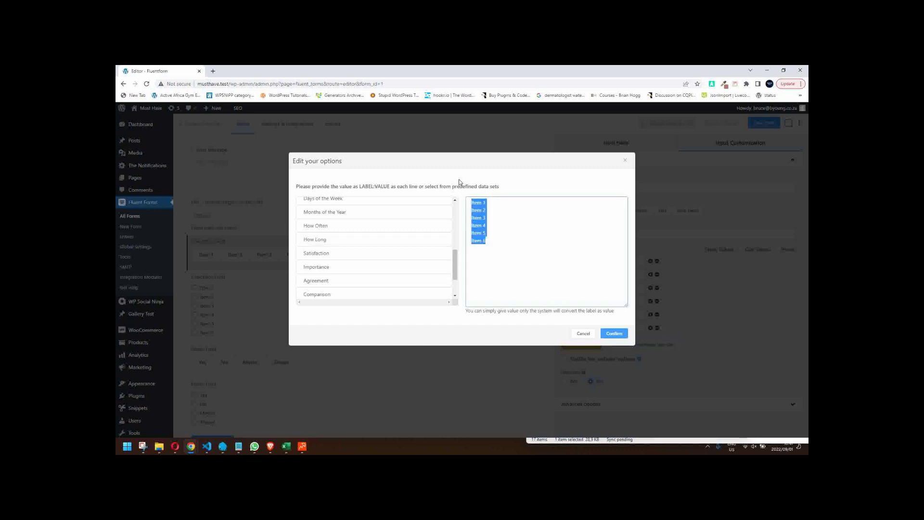
pyautogui.press('BackSpace')
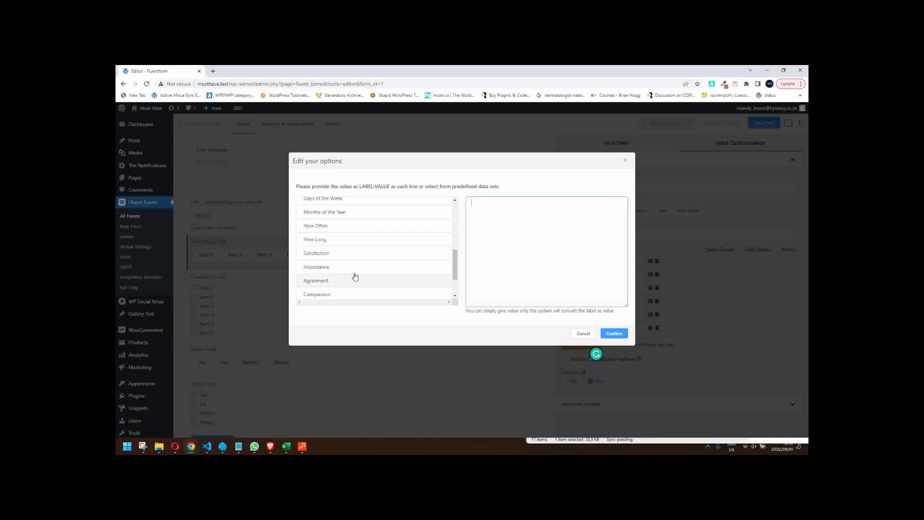
# - After trying several predefined option sets, load the Employment set and confirm it
pyautogui.scroll(3, 361, 275)
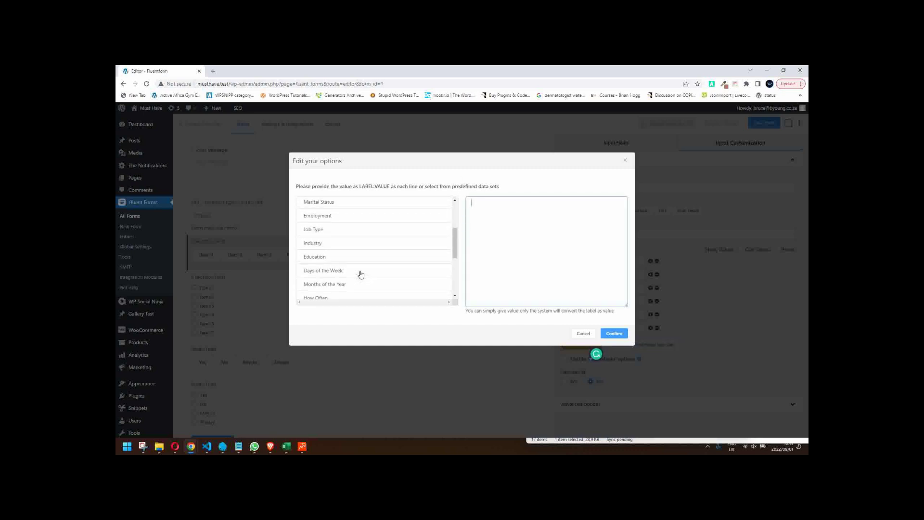
pyautogui.click(360, 271)
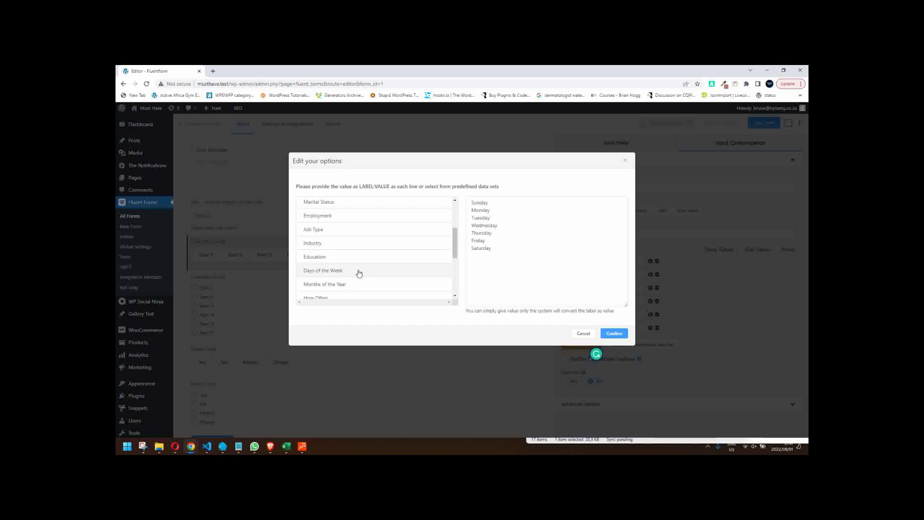
pyautogui.click(333, 259)
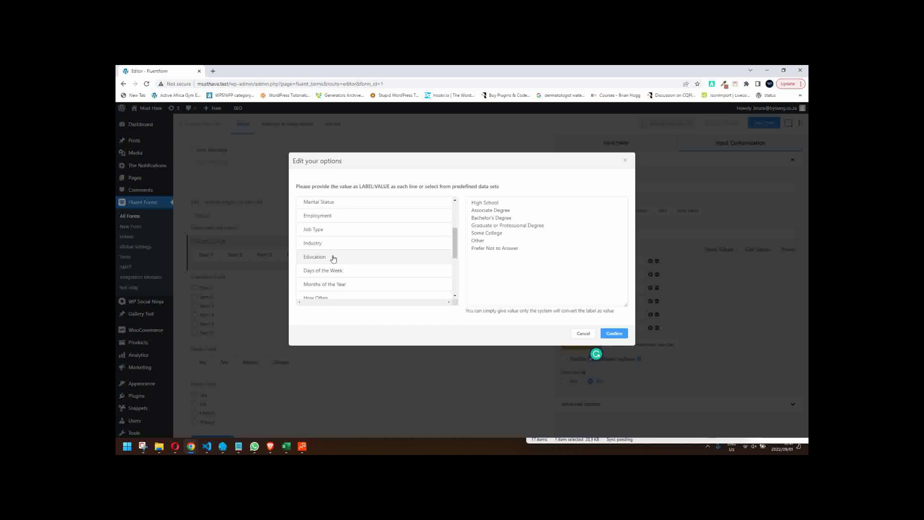
pyautogui.scroll(1, 335, 259)
pyautogui.click(337, 265)
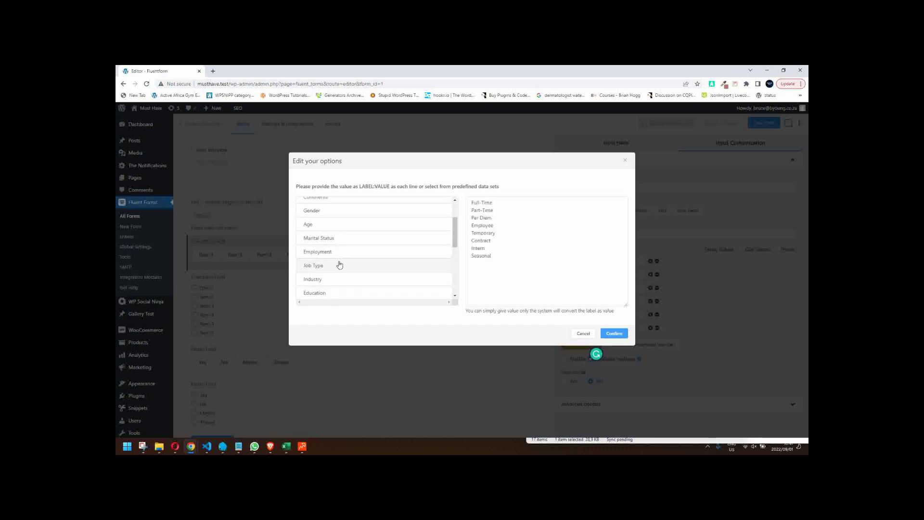
pyautogui.click(347, 256)
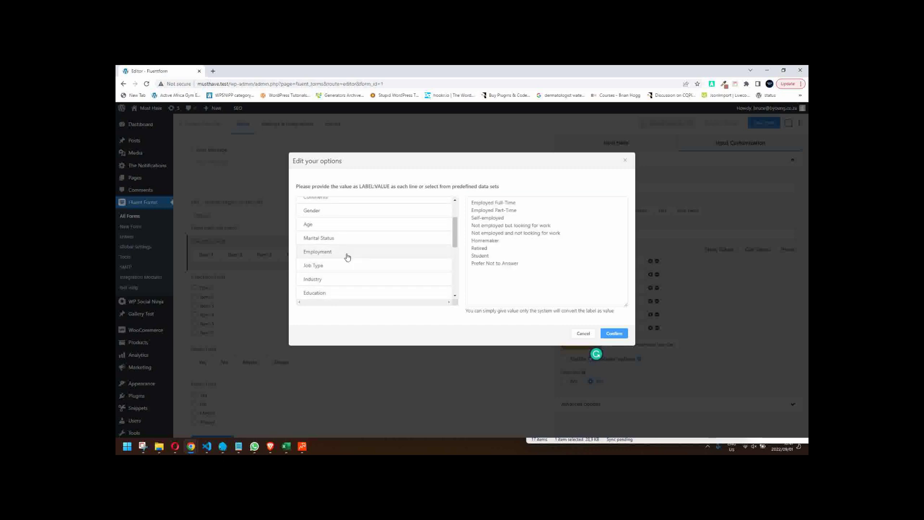
pyautogui.click(330, 239)
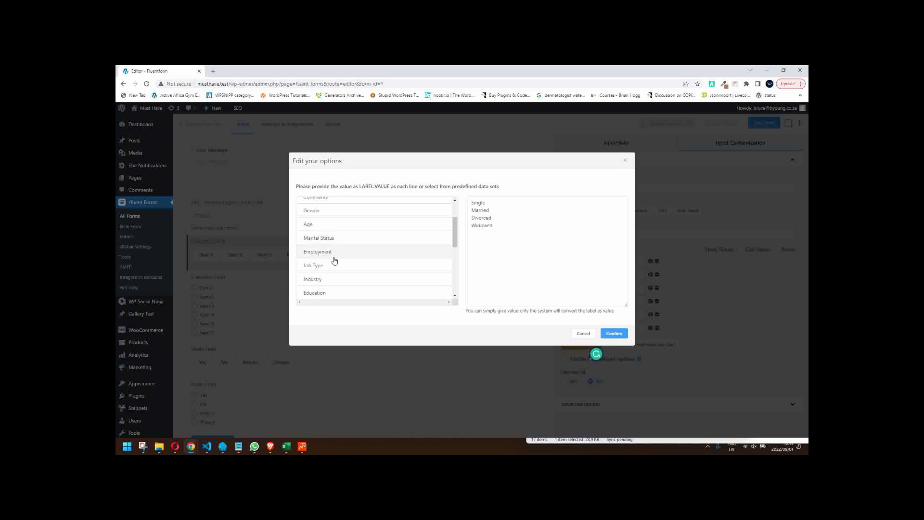
pyautogui.click(339, 252)
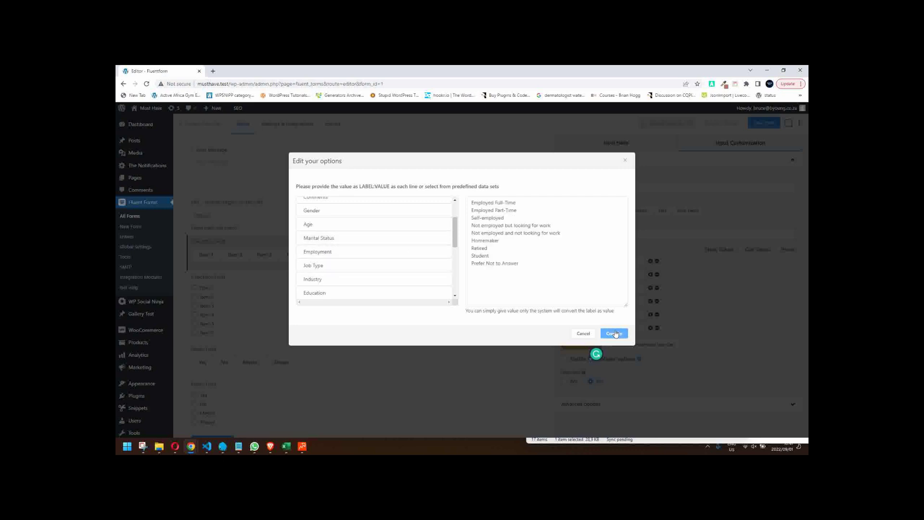
pyautogui.click(616, 334)
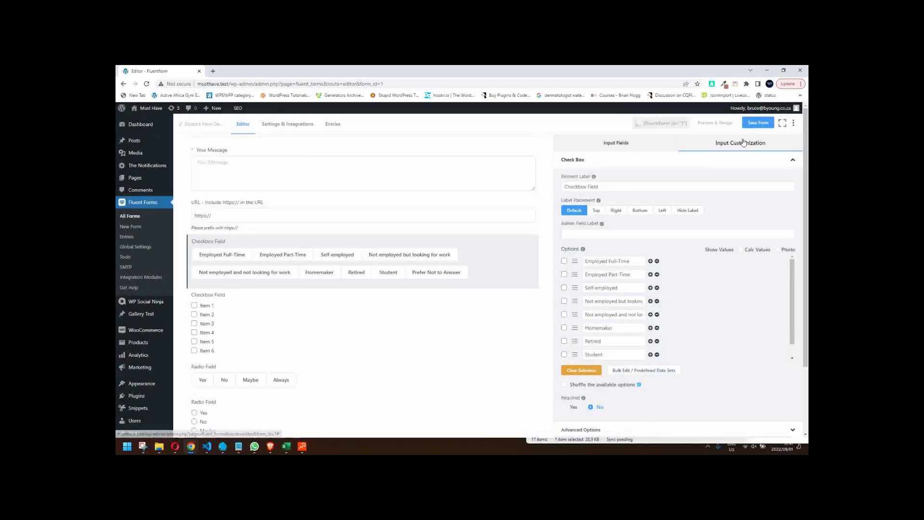
# - Save the form and preview it, scrolling to the Employment button choices
pyautogui.click(758, 124)
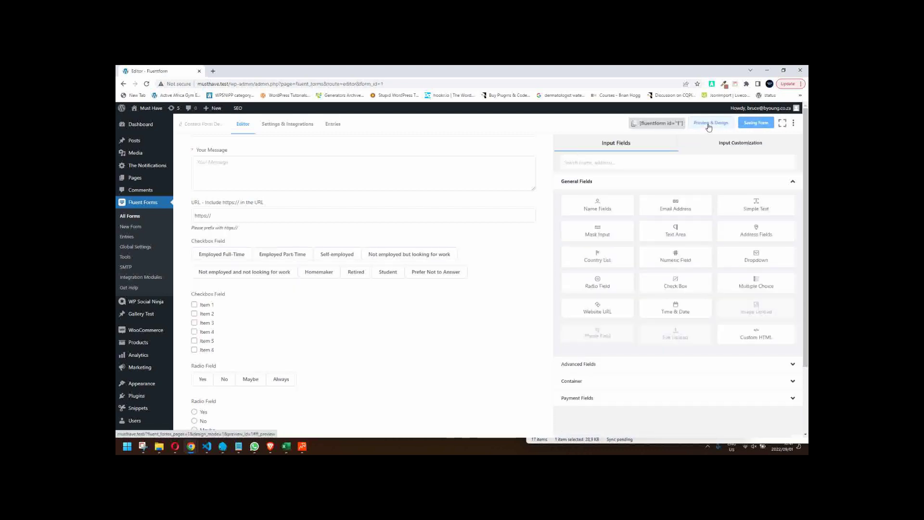
pyautogui.click(711, 123)
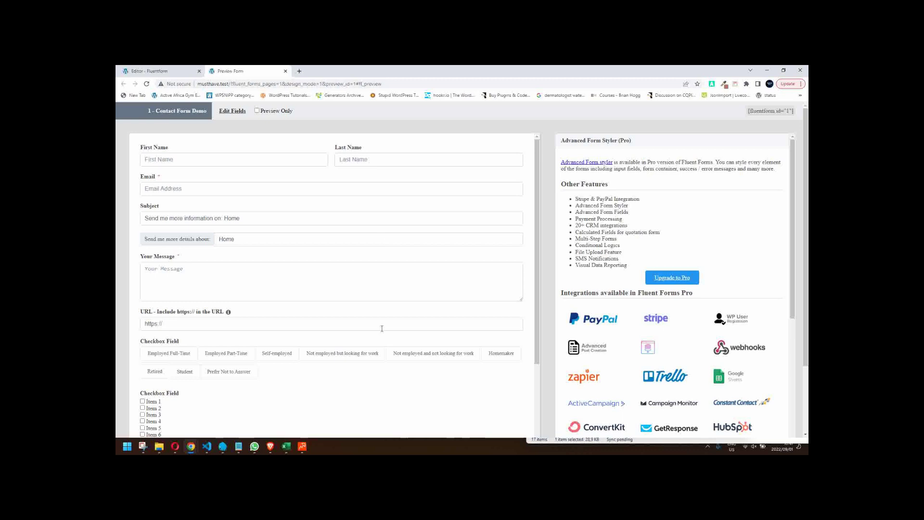
pyautogui.scroll(-2, 381, 328)
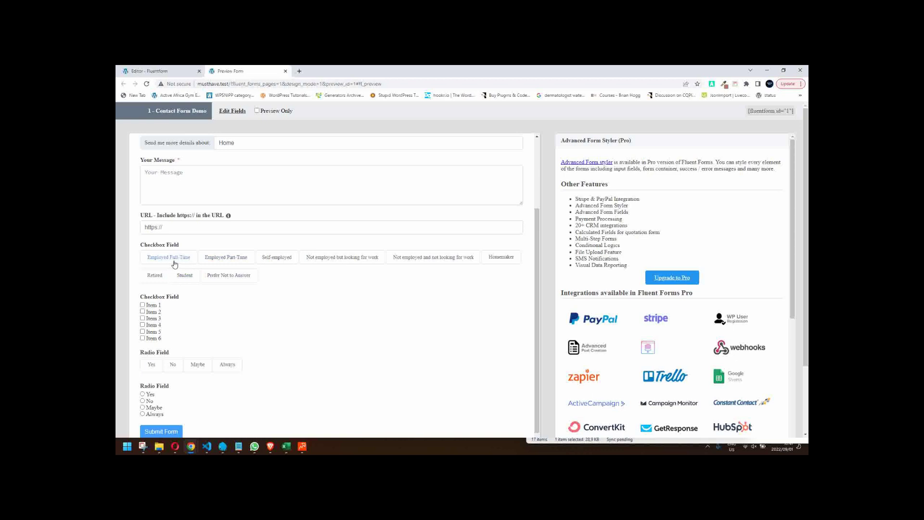
# - Drag Homemaker ahead of 'Not employed and not looking for work' in the Checkbox Field, then open Bulk Edit
pyautogui.click(286, 72)
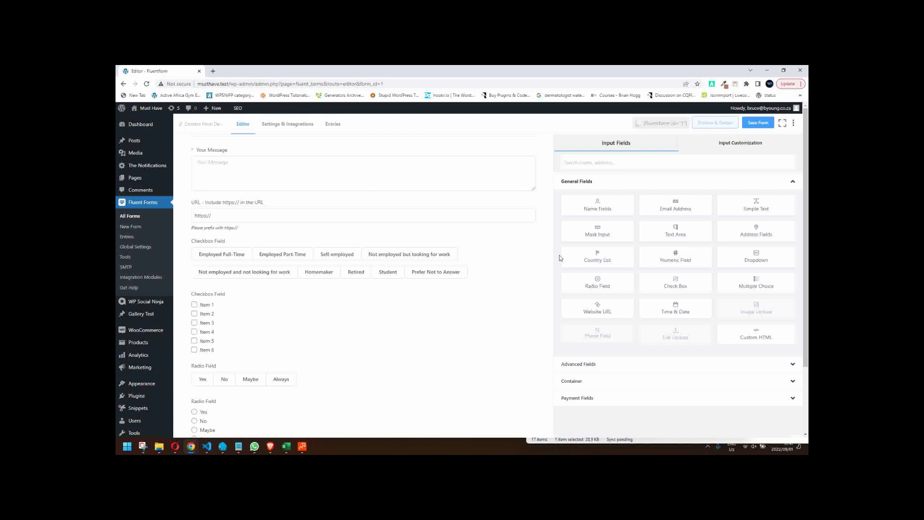
pyautogui.click(357, 262)
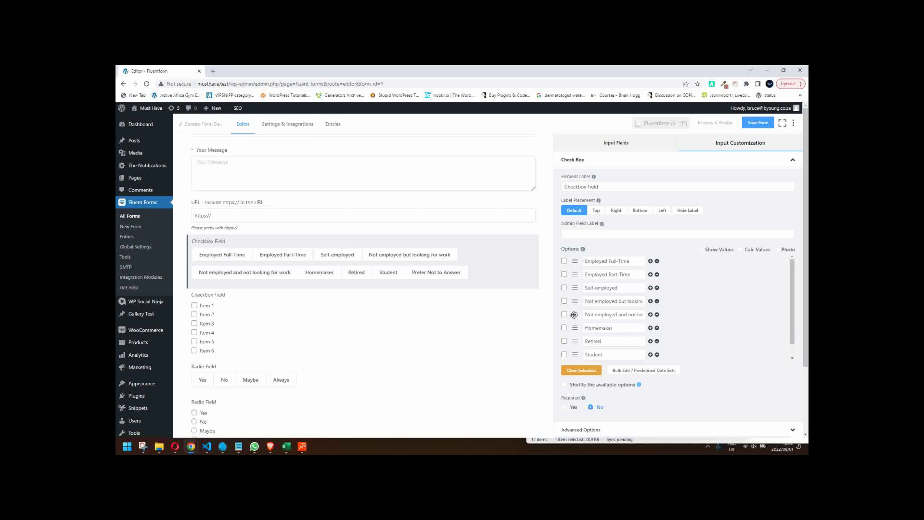
pyautogui.moveTo(574, 315); pyautogui.dragTo(569, 332)
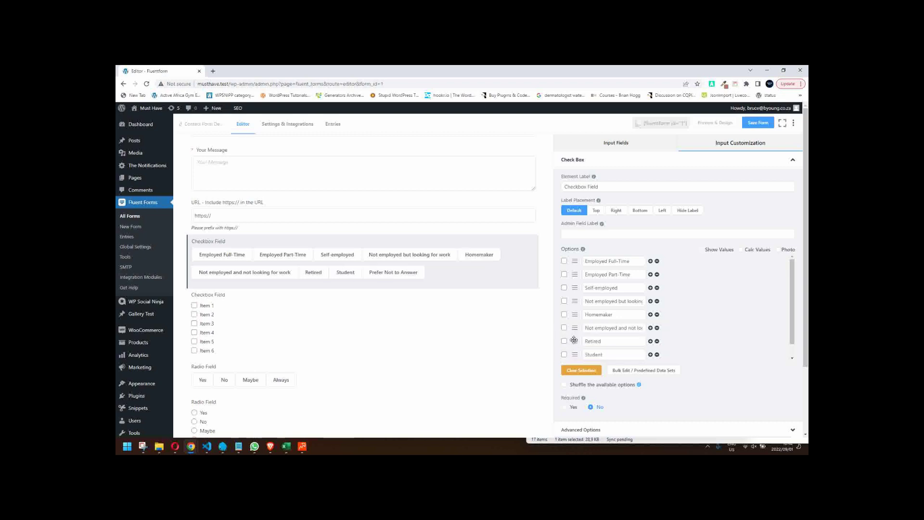
pyautogui.moveTo(574, 301); pyautogui.dragTo(576, 314)
pyautogui.click(638, 369)
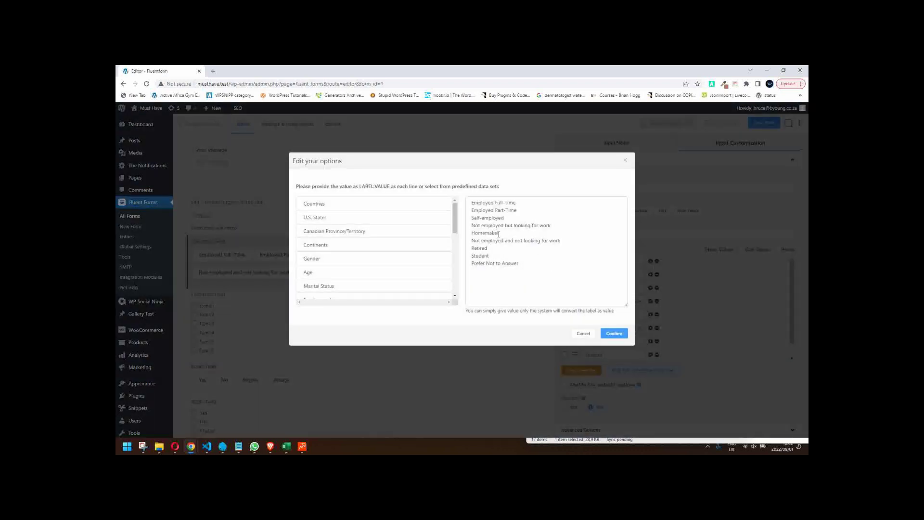
# - Move Self-employed to the end and Prefer Not to Answer after the not-employed option
pyautogui.moveTo(507, 218); pyautogui.dragTo(471, 218)
pyautogui.hotkey('ctrl', 'c')
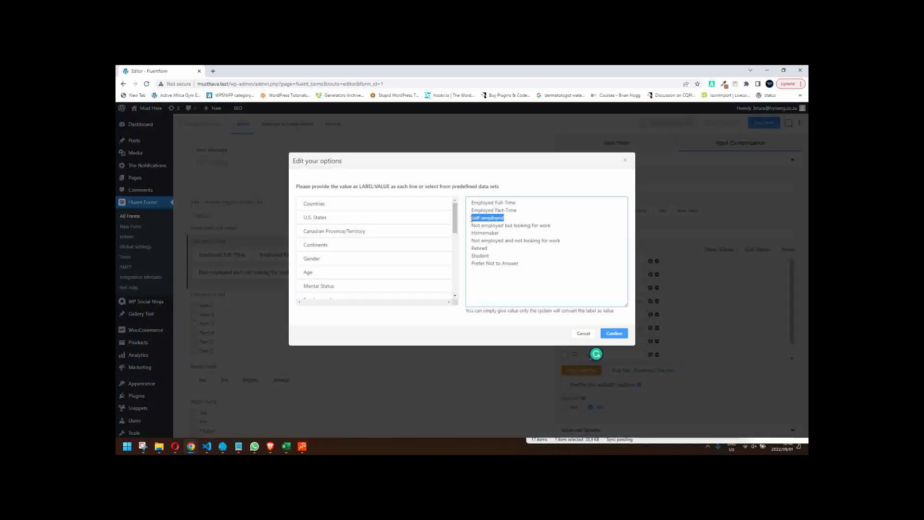
pyautogui.press('BackSpace')
pyautogui.click(526, 262)
pyautogui.press('Return')
pyautogui.hotkey('ctrl', 'v')
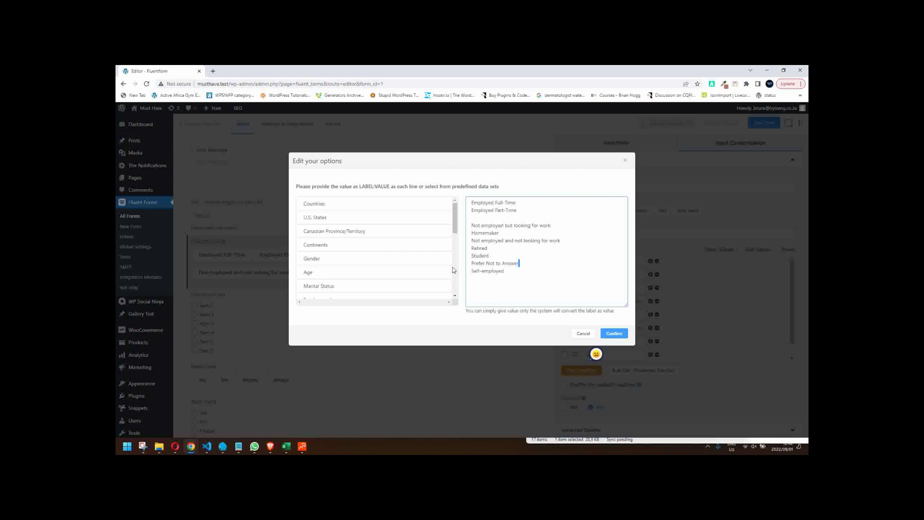
pyautogui.hotkey('shift', 'Home')
pyautogui.hotkey('ctrl', 'c')
pyautogui.press('BackSpace')
pyautogui.press('BackSpace')
pyautogui.press('Return')
pyautogui.hotkey('ctrl', 'v')
# - Put Homemaker after Employed Part-Time, followed by 'Not employed and not looking for work', and confirm
pyautogui.moveTo(502, 234); pyautogui.dragTo(472, 234)
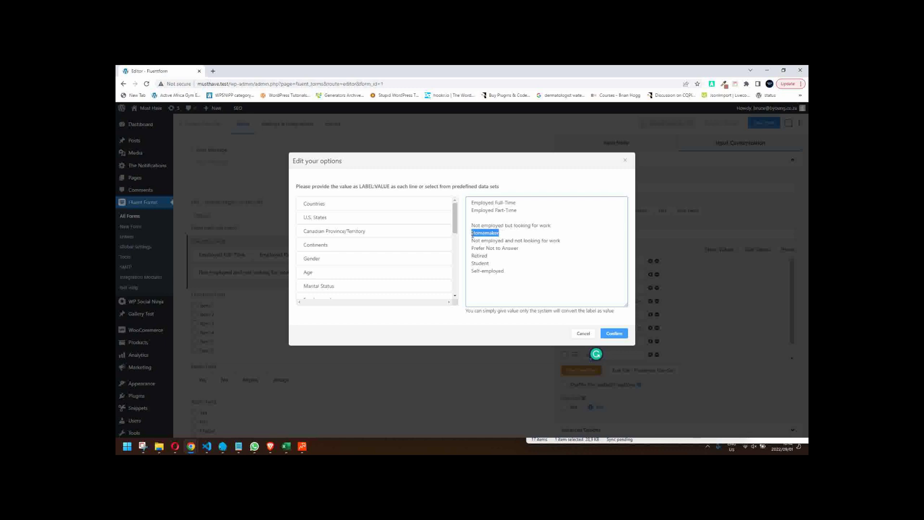
pyautogui.hotkey('ctrl', 'x')
pyautogui.press('BackSpace')
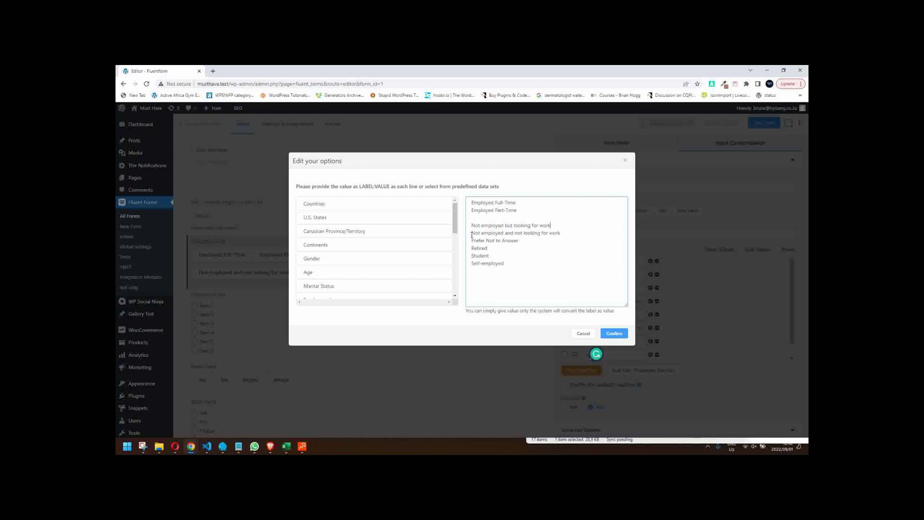
pyautogui.hotkey('ctrl', 'v')
pyautogui.moveTo(514, 233); pyautogui.dragTo(577, 232)
pyautogui.hotkey('ctrl', 'x')
pyautogui.press('BackSpace')
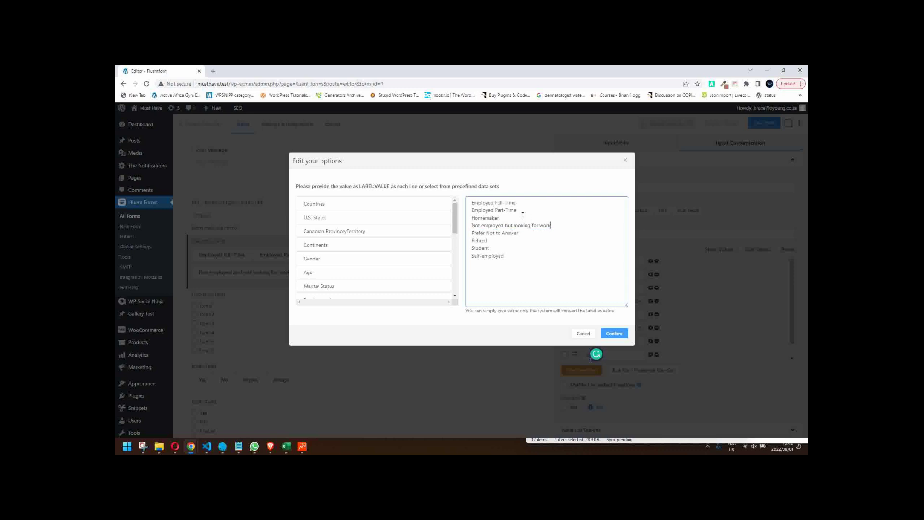
pyautogui.press('Return')
pyautogui.hotkey('ctrl', 'v')
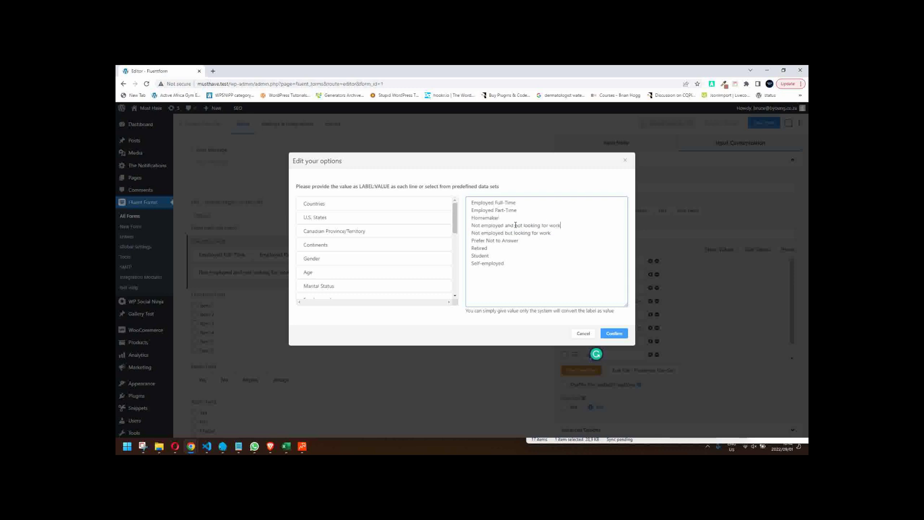
pyautogui.click(615, 336)
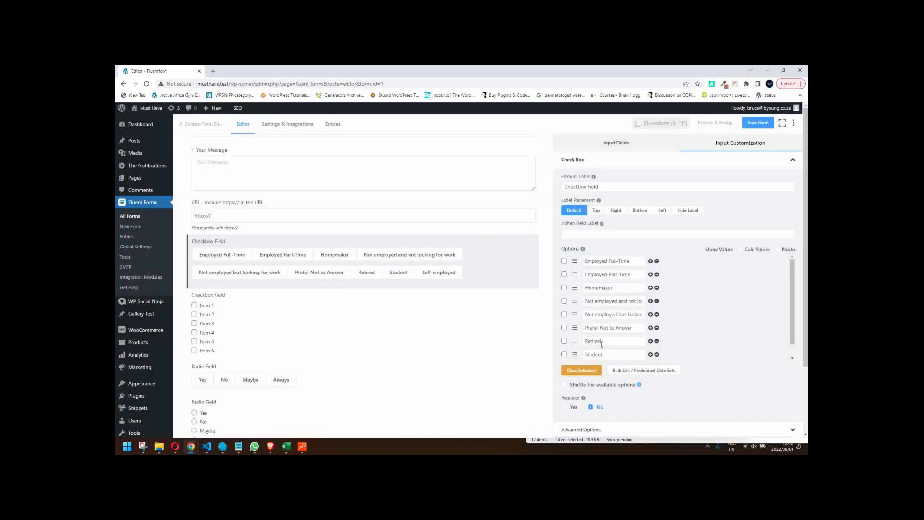
# - Save the form, preview it, tick Employed Full-Time, and close the preview
pyautogui.click(757, 123)
pyautogui.click(715, 124)
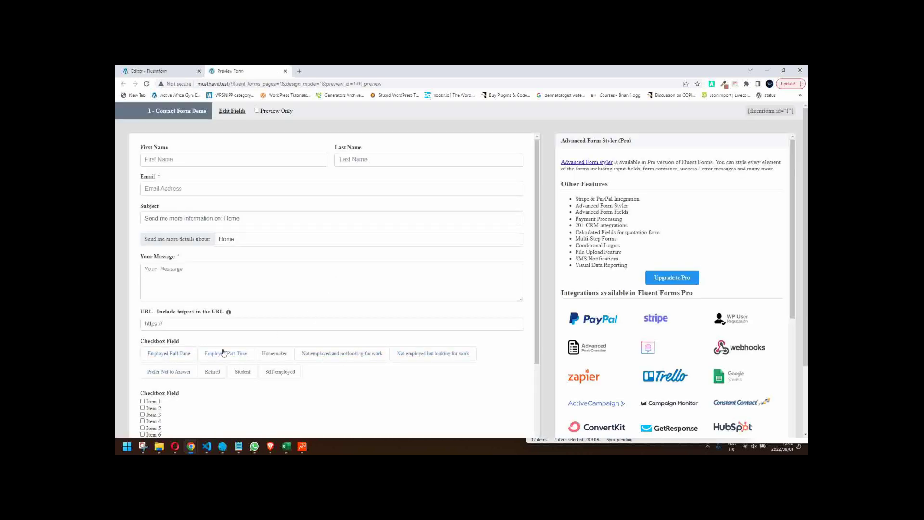
pyautogui.click(166, 354)
pyautogui.rightClick(311, 164)
pyautogui.click(286, 71)
pyautogui.click(286, 70)
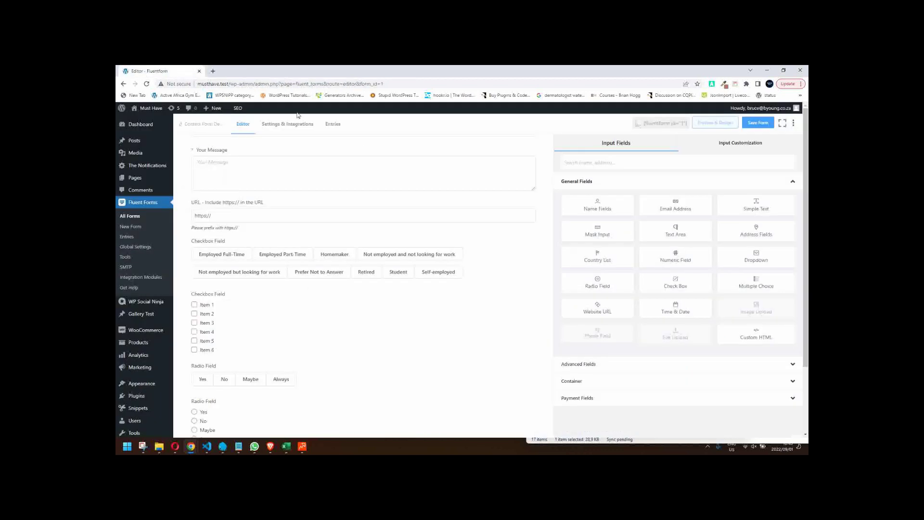
pyautogui.scroll(1, 337, 269)
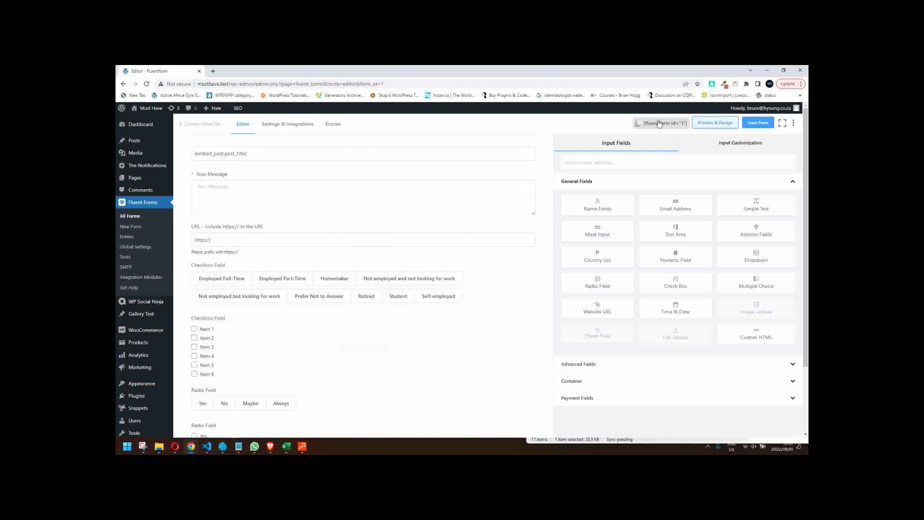
# - Preview again, ticking Employed Part-Time, Homemaker and 'Not employed and not looking for work', then close
pyautogui.click(699, 122)
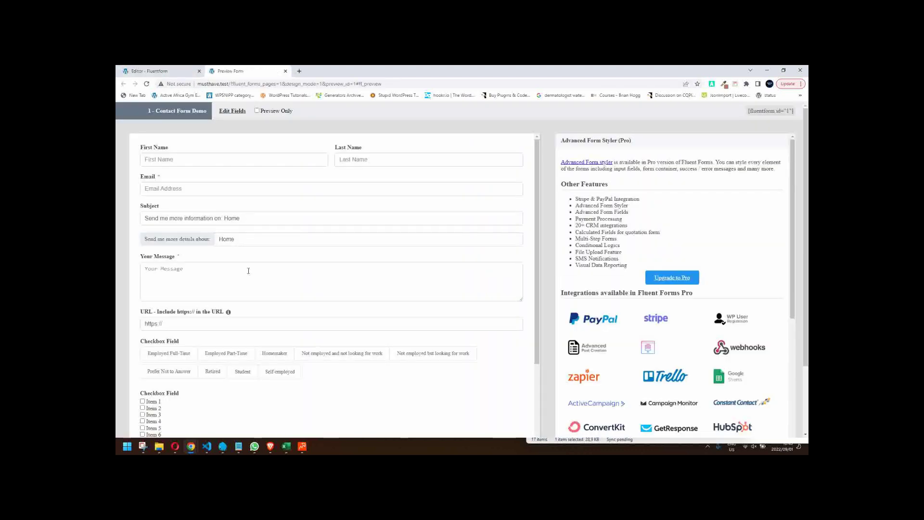
pyautogui.click(233, 357)
pyautogui.click(268, 359)
pyautogui.click(322, 361)
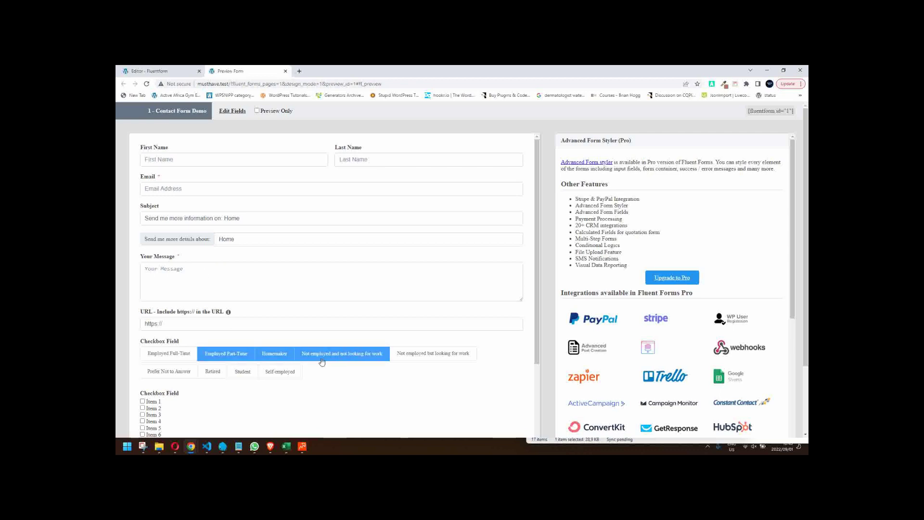
pyautogui.click(286, 71)
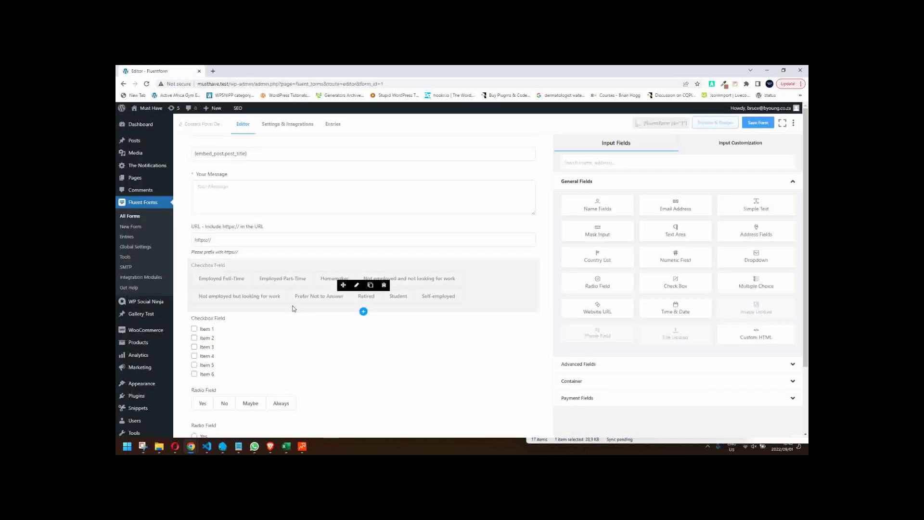
# - Load the predefined Continents data set into the first Radio Field and save the form
pyautogui.scroll(-2, 292, 301)
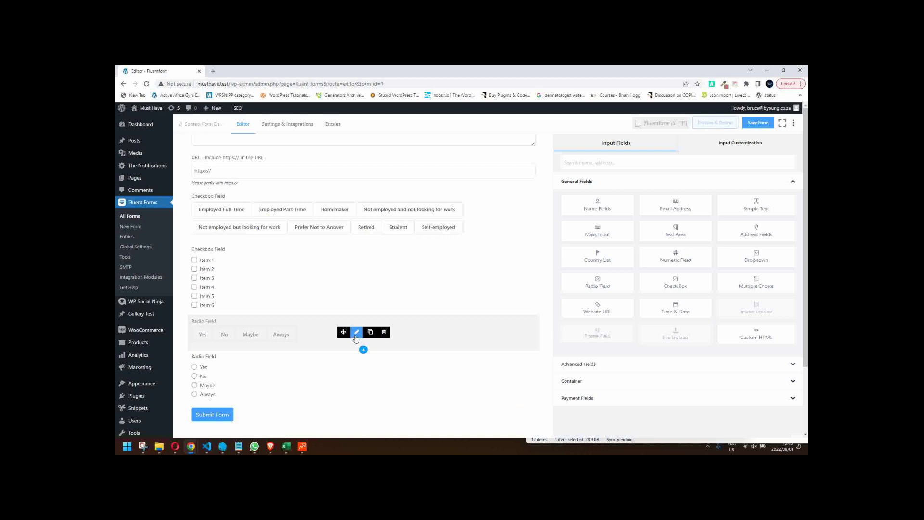
pyautogui.click(356, 333)
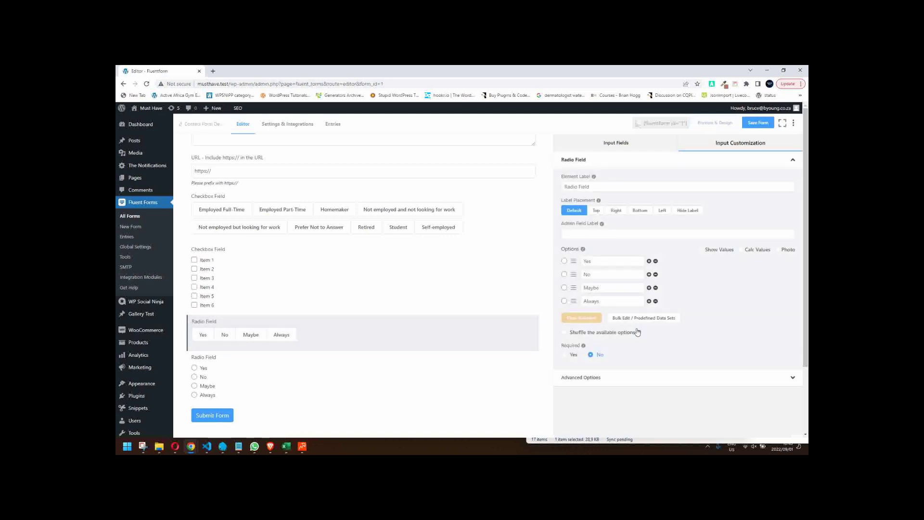
pyautogui.click(644, 317)
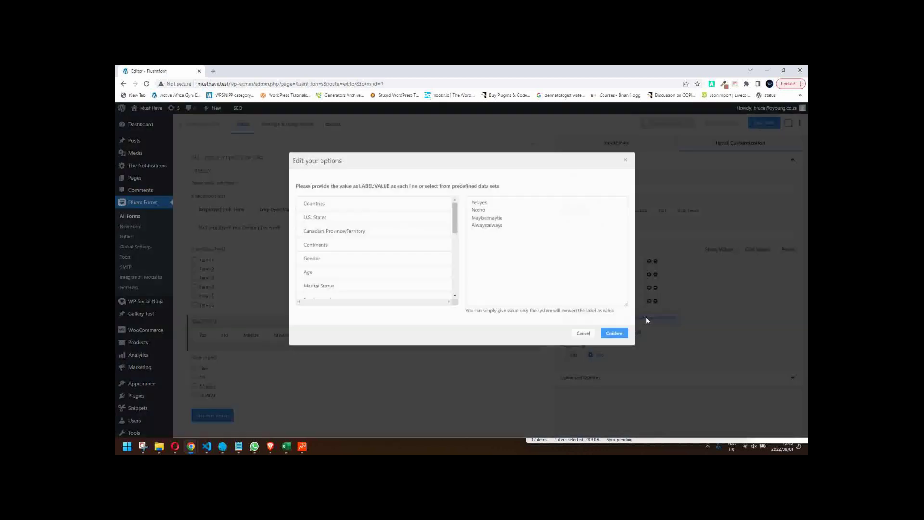
pyautogui.click(327, 251)
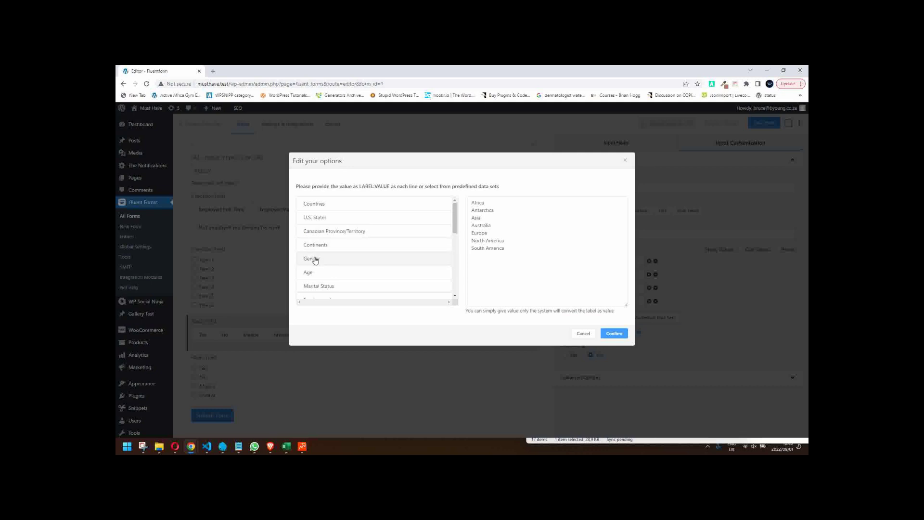
pyautogui.click(614, 334)
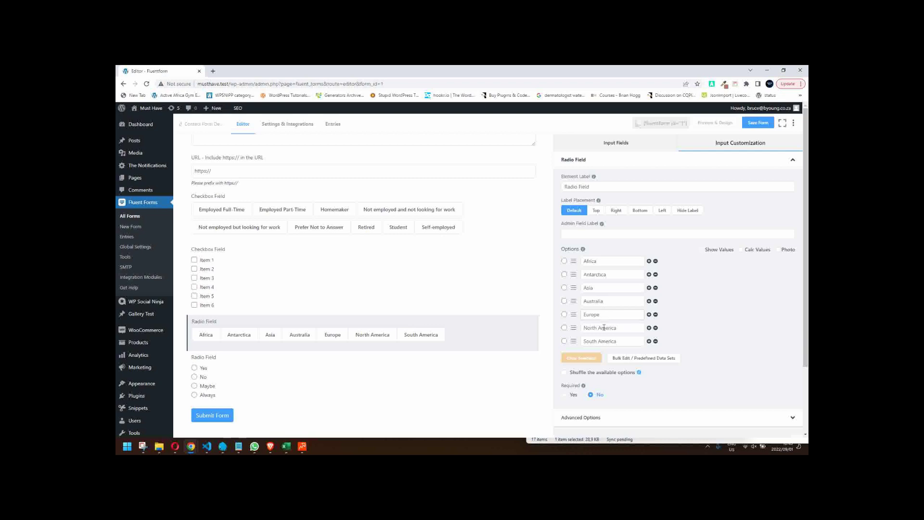
pyautogui.scroll(-1, 606, 336)
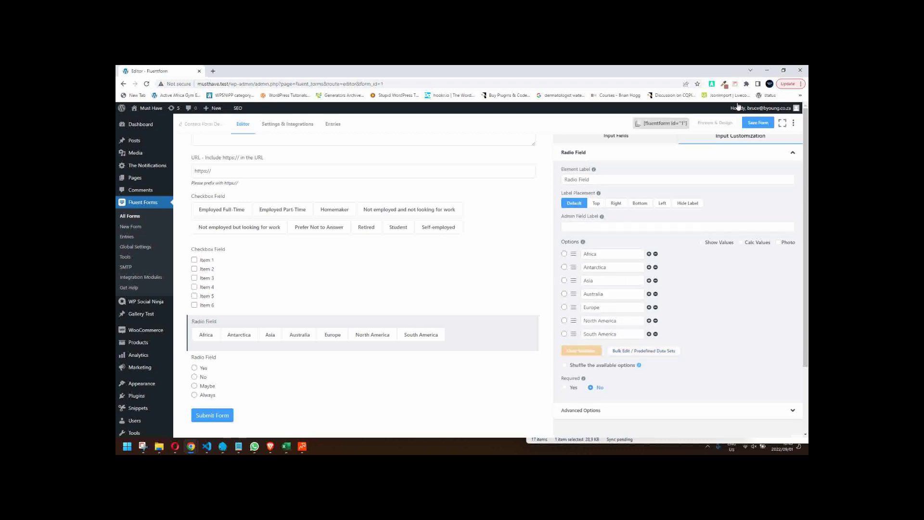
pyautogui.click(758, 123)
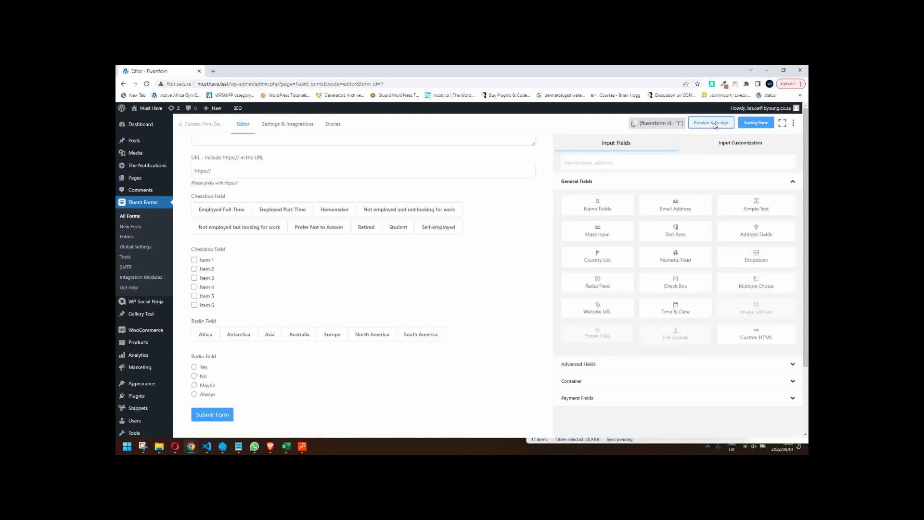
# - Preview the form, click through the continent options ending on Antarctica, and enable Preview Only
pyautogui.click(714, 124)
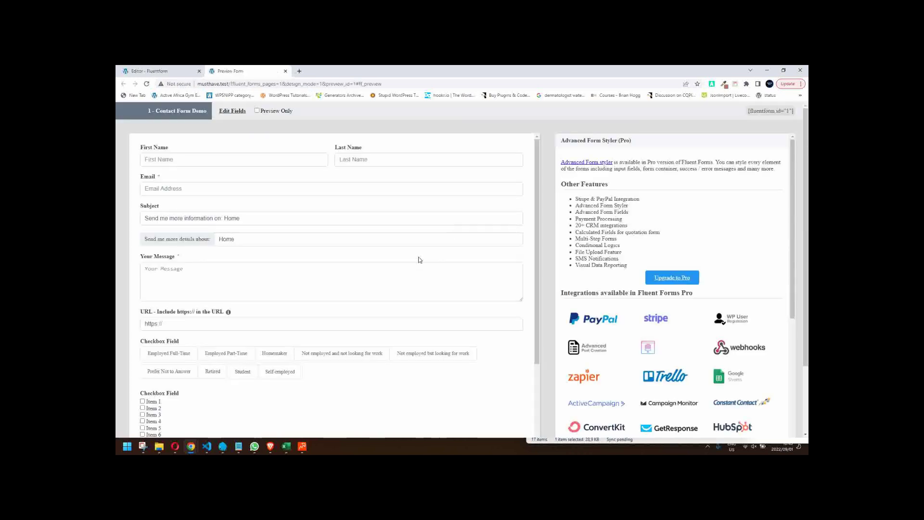
pyautogui.scroll(-3, 352, 327)
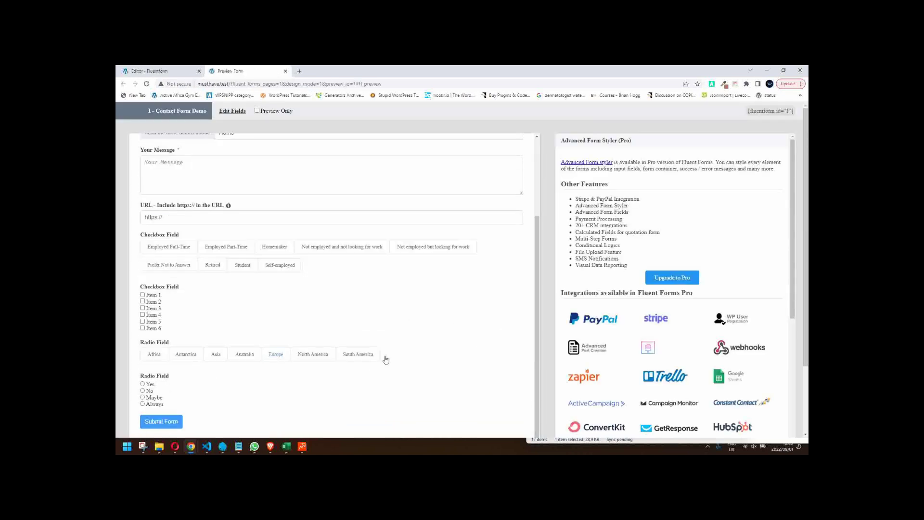
pyautogui.click(186, 354)
pyautogui.click(215, 355)
pyautogui.click(245, 354)
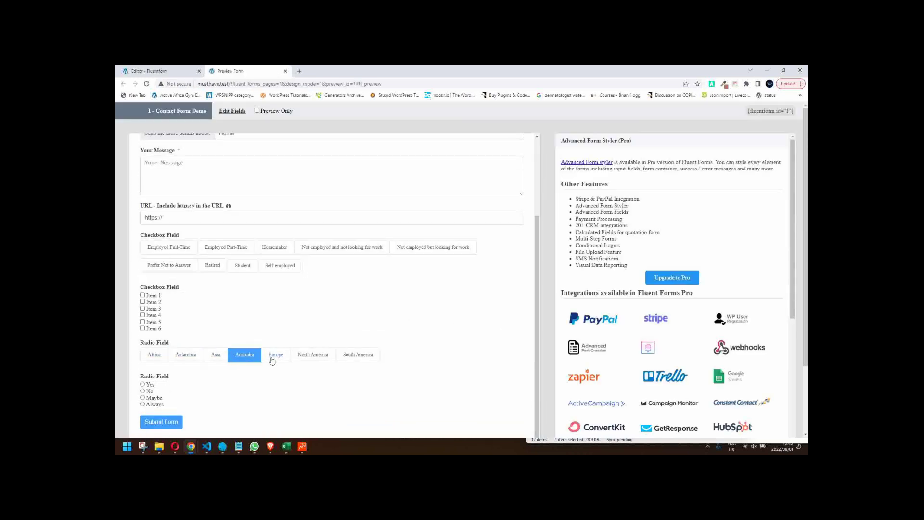
pyautogui.click(272, 355)
pyautogui.click(154, 355)
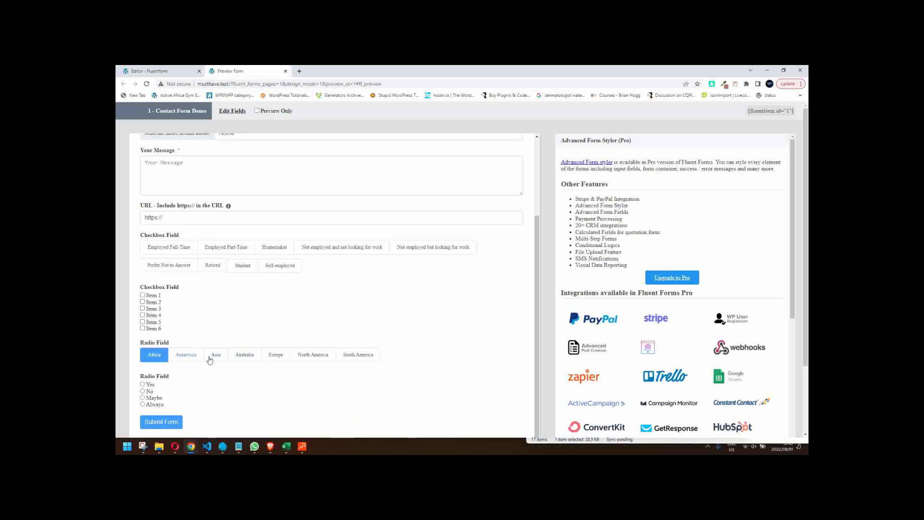
pyautogui.click(359, 357)
pyautogui.click(313, 356)
pyautogui.click(275, 355)
pyautogui.click(244, 355)
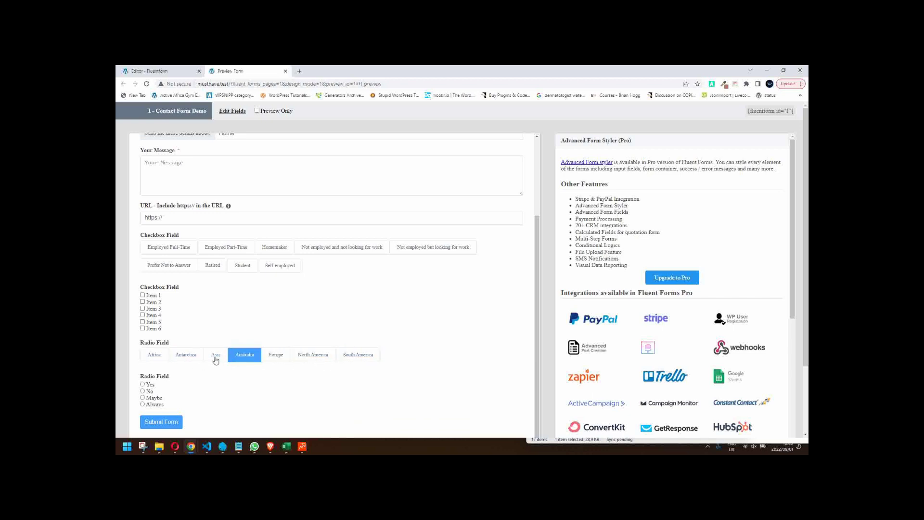
pyautogui.click(215, 355)
pyautogui.click(195, 354)
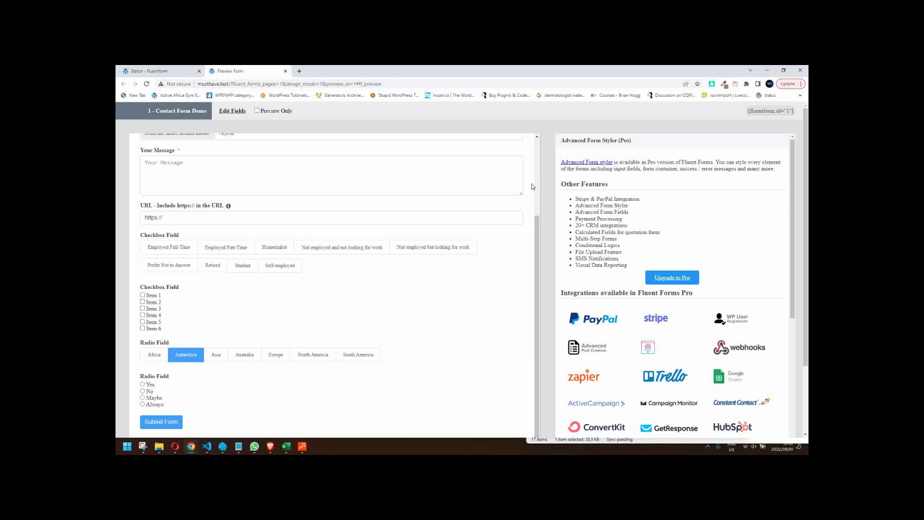
pyautogui.click(272, 113)
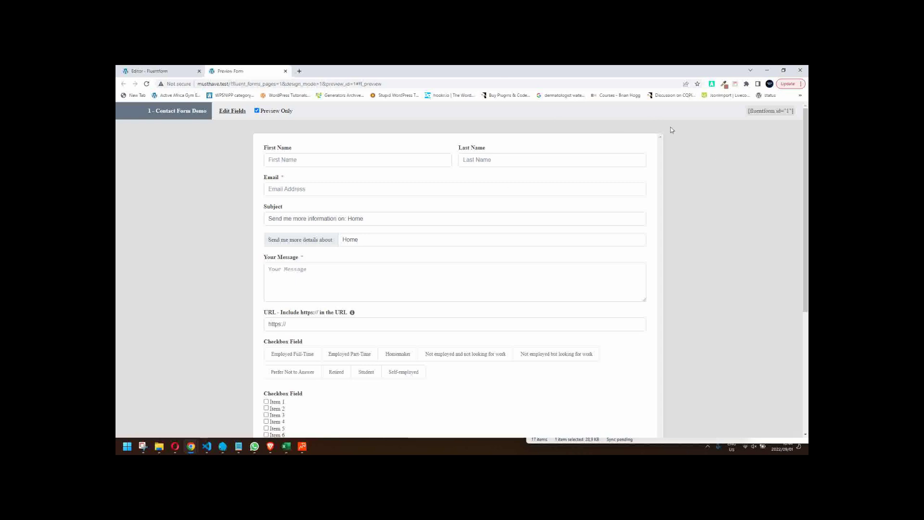
# - View the preview at iPhone 12 Pro size in DevTools, scroll through it, then close the preview
pyautogui.scroll(-4, 688, 250)
pyautogui.scroll(4, 625, 217)
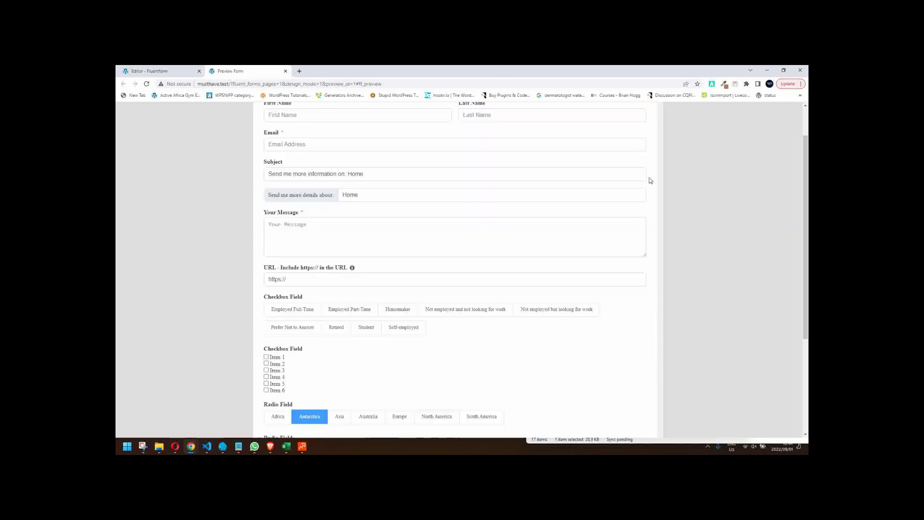
pyautogui.rightClick(698, 154)
pyautogui.click(687, 311)
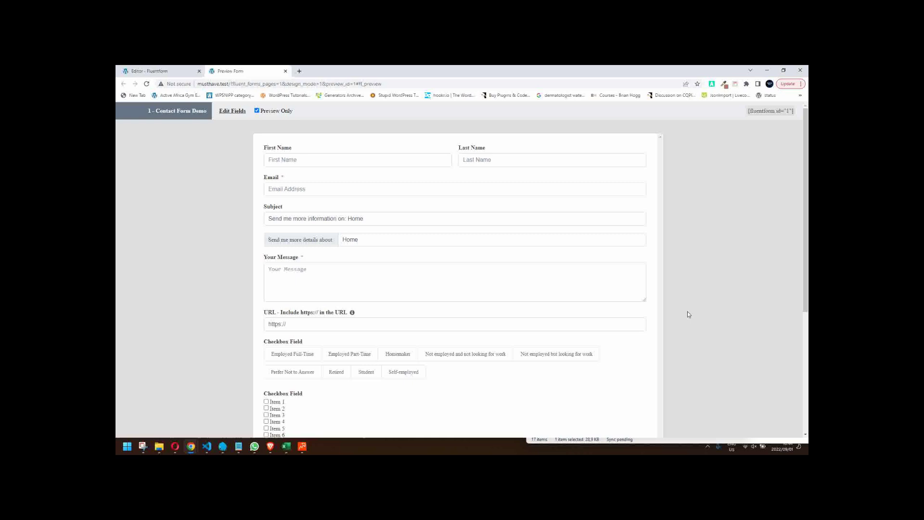
pyautogui.rightClick(707, 187)
pyautogui.click(645, 324)
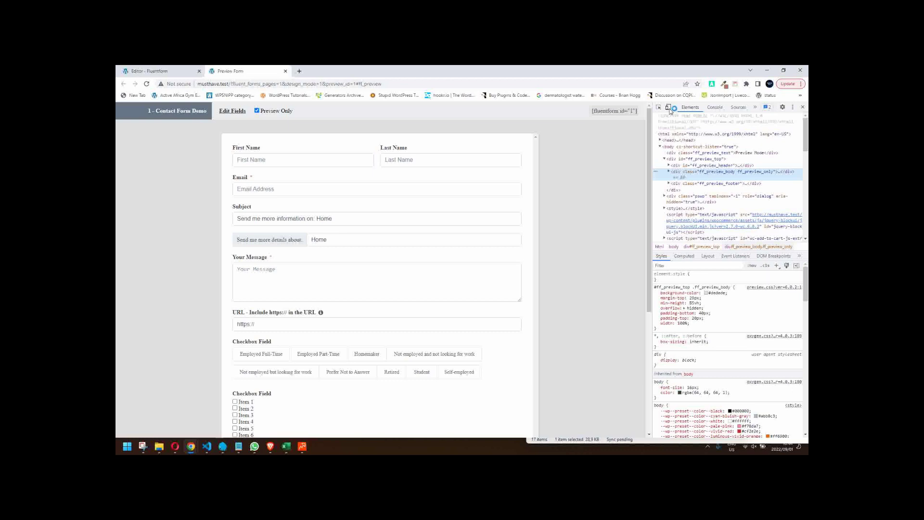
pyautogui.click(668, 107)
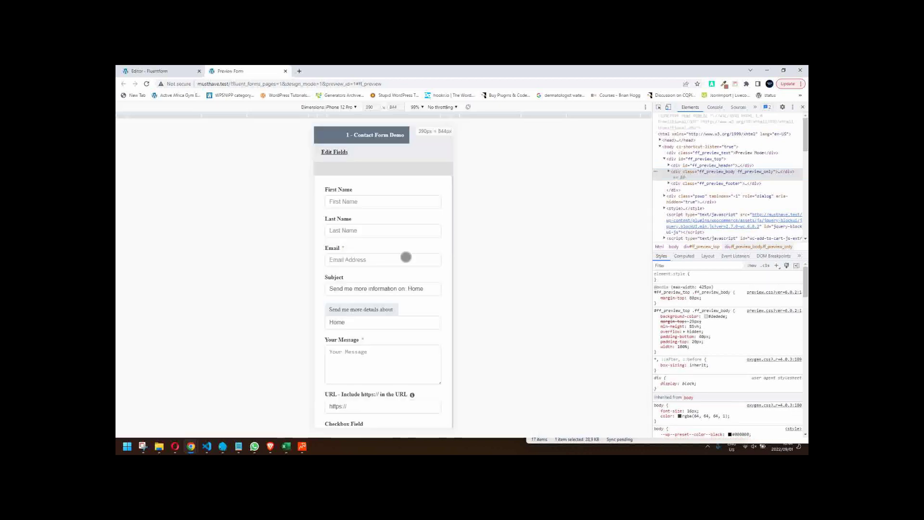
pyautogui.scroll(-10, 406, 257)
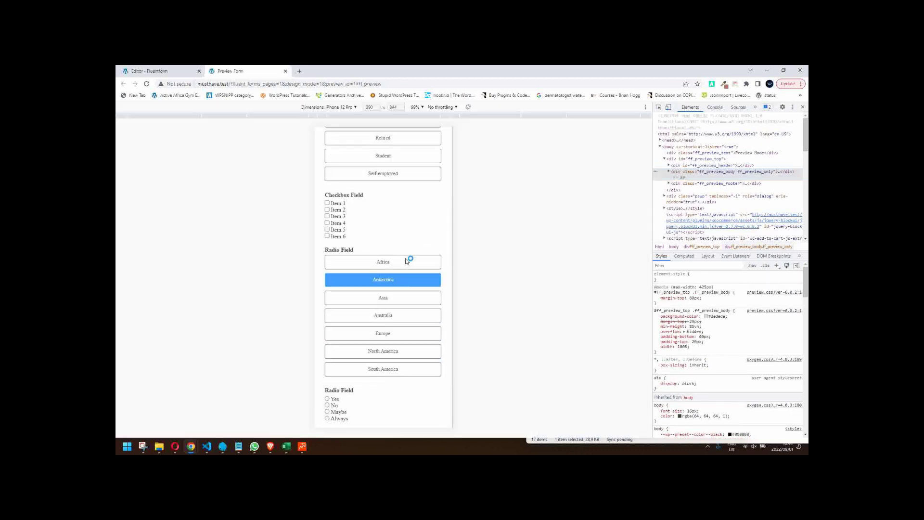
pyautogui.scroll(3, 407, 260)
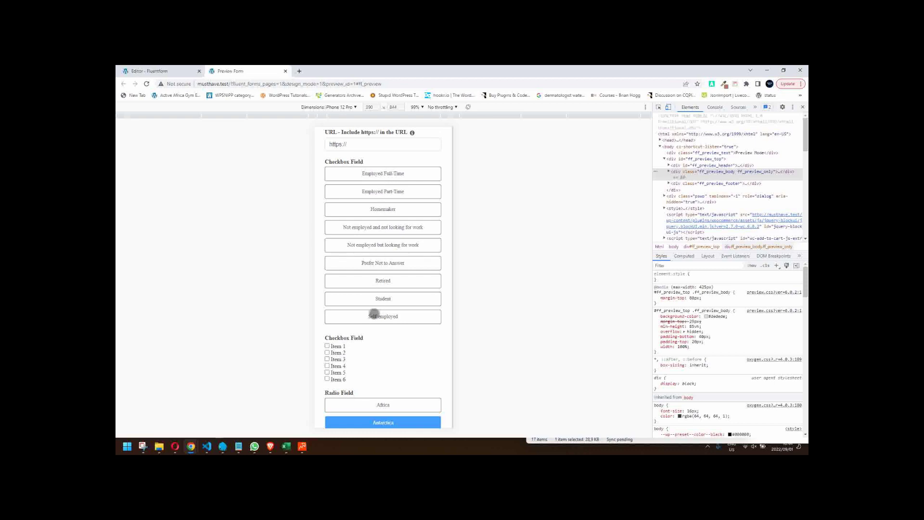
pyautogui.scroll(-2, 373, 318)
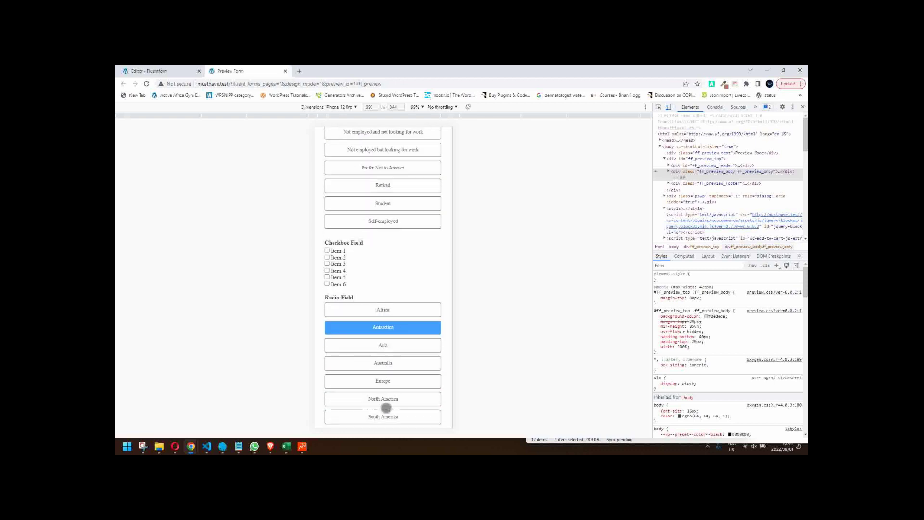
pyautogui.click(285, 71)
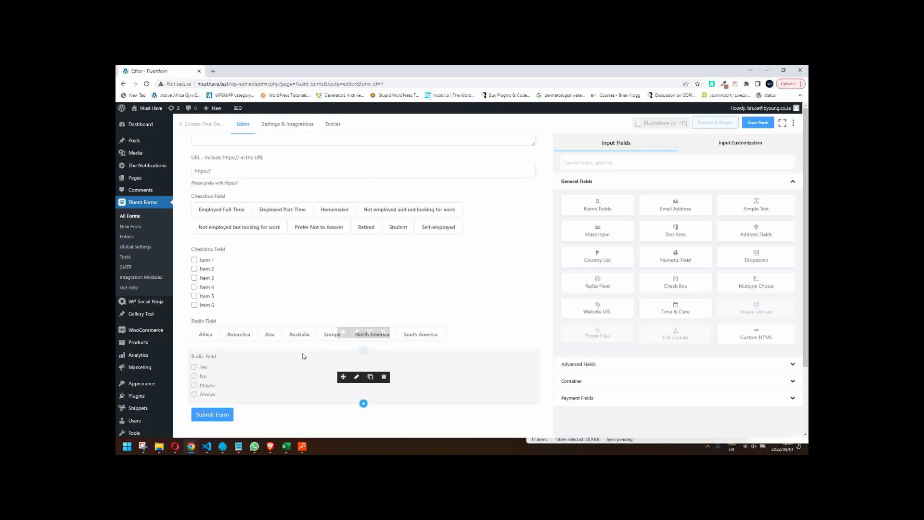
# - Insert a Simple Text field directly below the Yes/No radio field
pyautogui.scroll(-1, 305, 351)
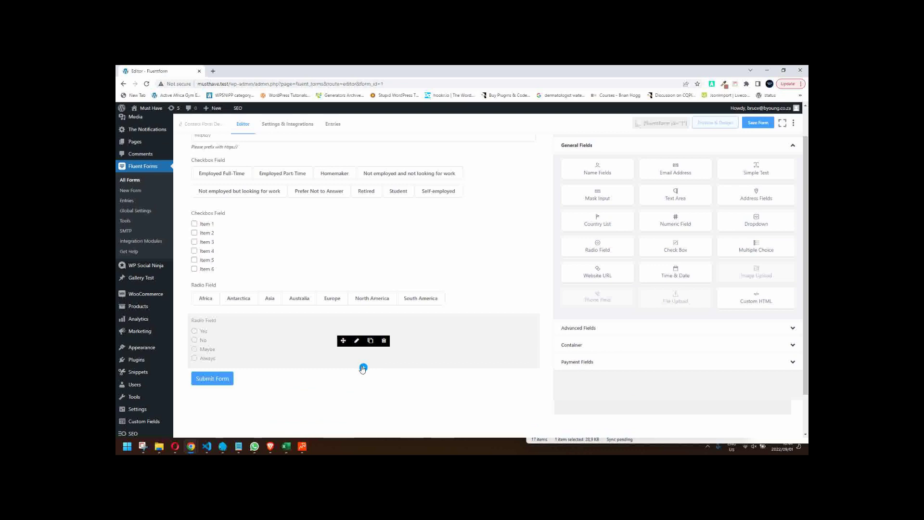
pyautogui.click(364, 367)
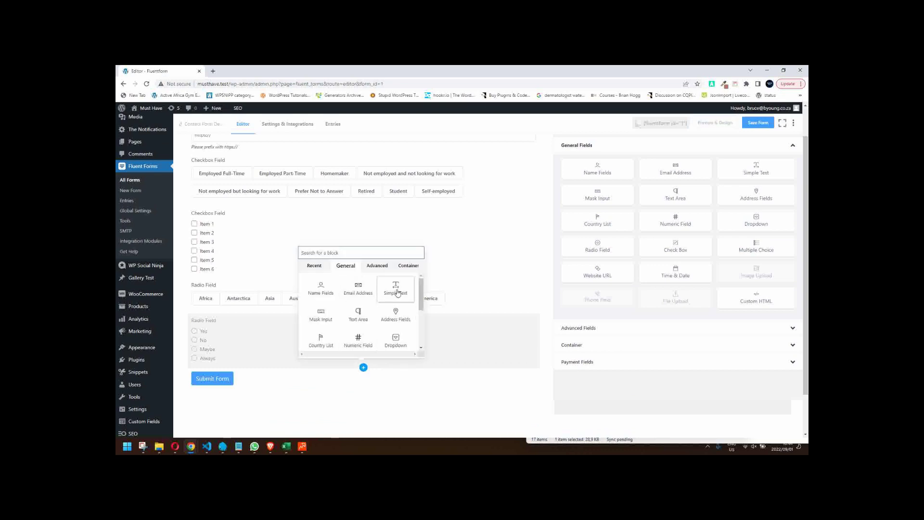
pyautogui.click(397, 291)
# - Set the Text Input's Advanced Options prefix label to 'I use this to' and save
pyautogui.click(357, 385)
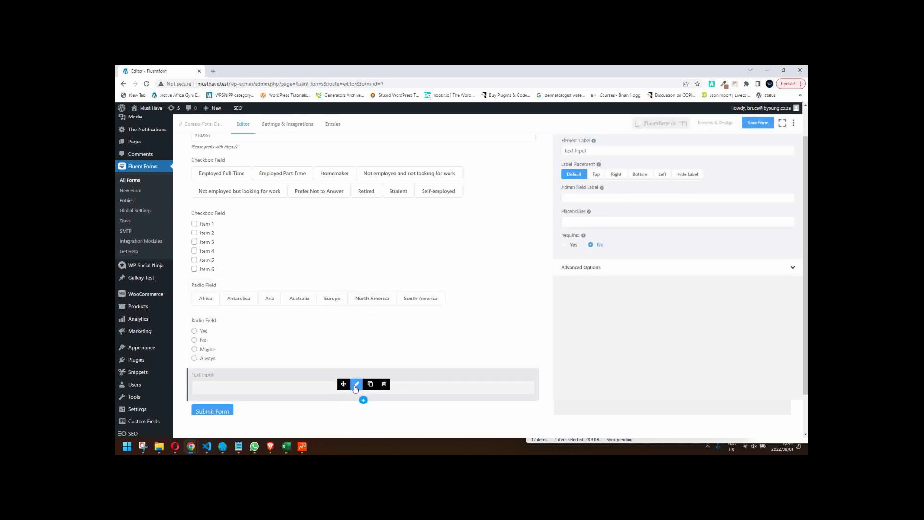
pyautogui.scroll(1, 583, 317)
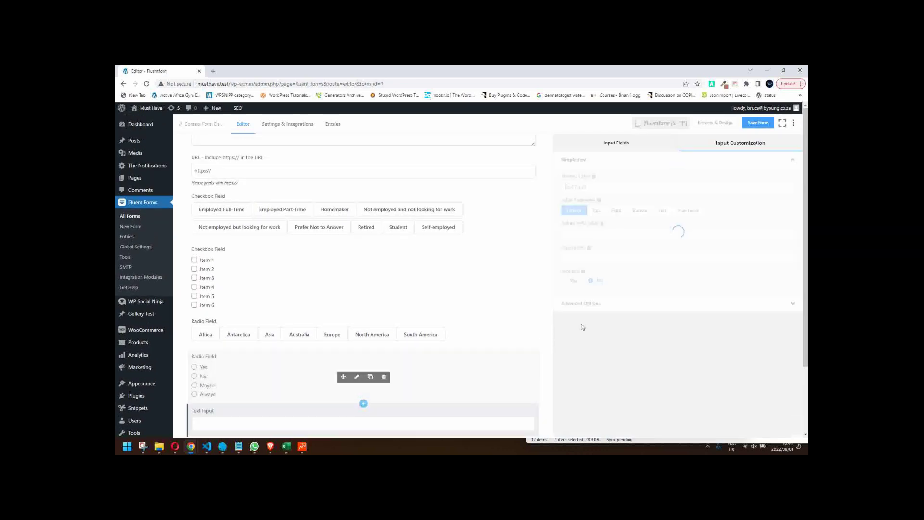
pyautogui.click(611, 302)
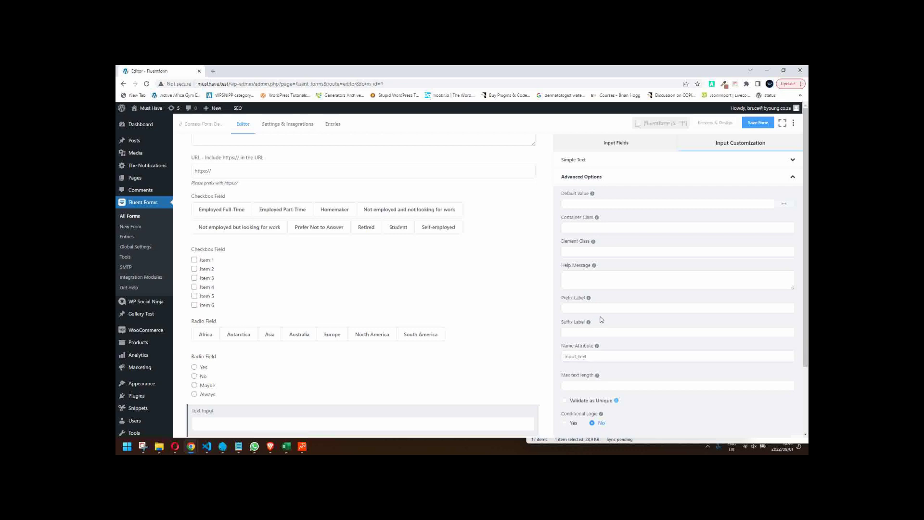
pyautogui.click(611, 307)
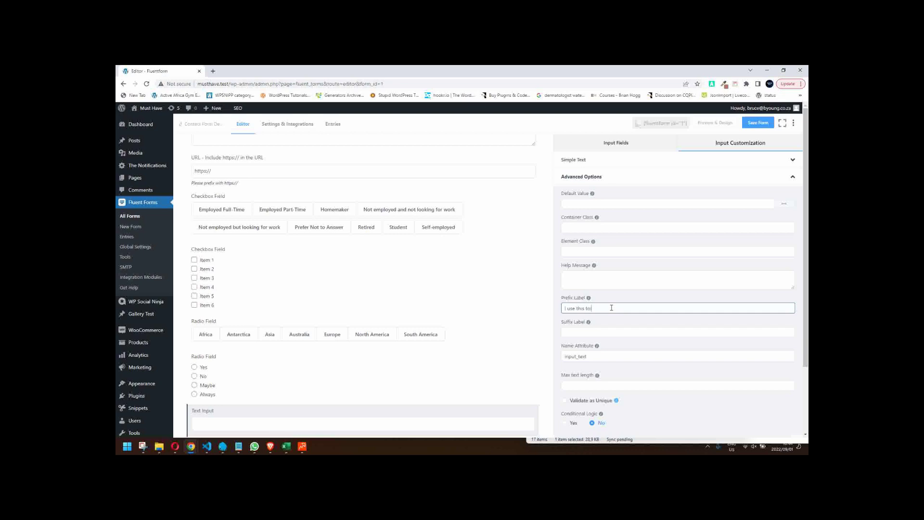
pyautogui.click(763, 123)
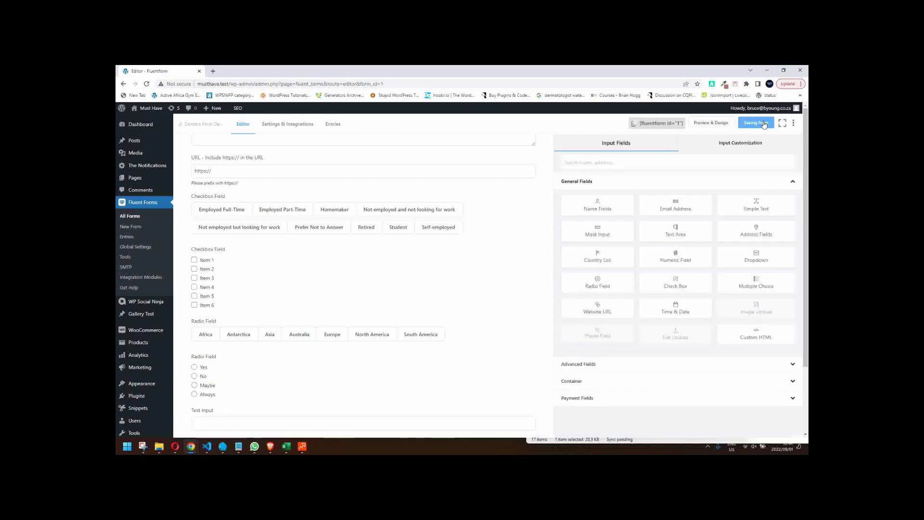
pyautogui.click(711, 123)
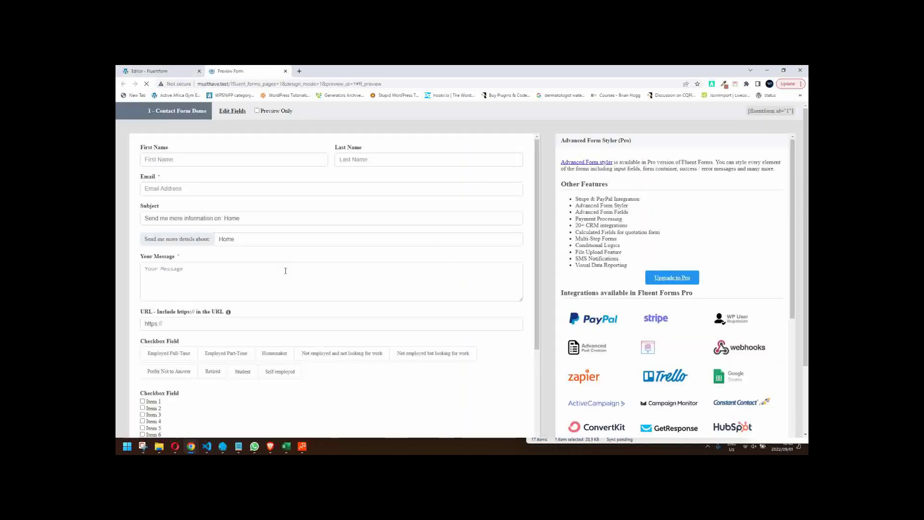
pyautogui.scroll(-3, 282, 286)
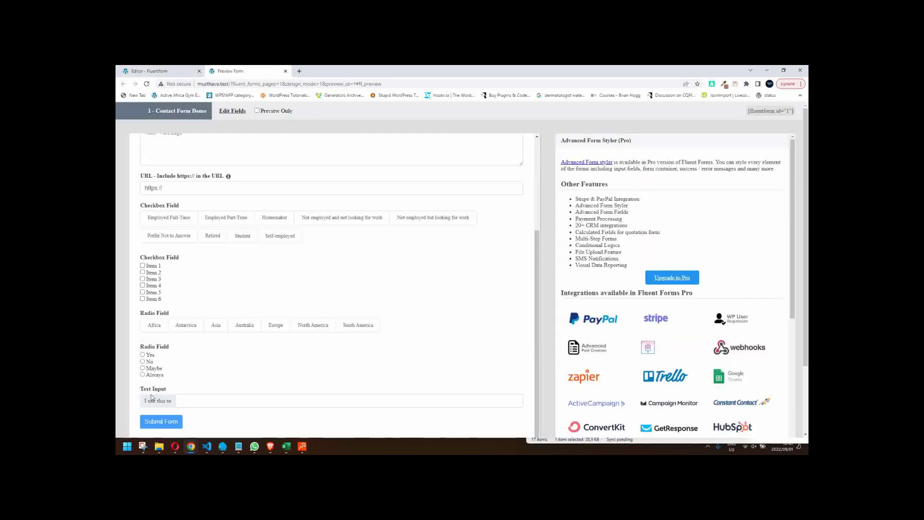
pyautogui.click(286, 71)
pyautogui.scroll(-1, 391, 381)
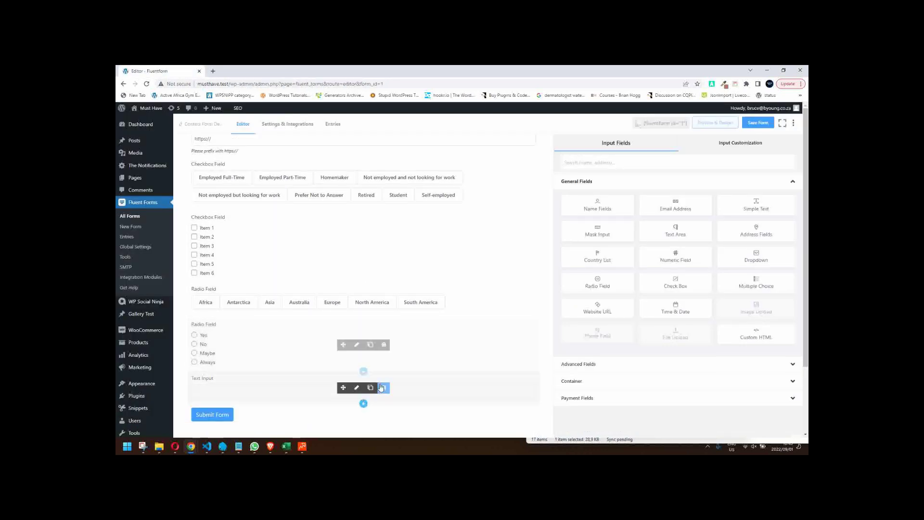
# - Add a Simple Text field labelled 'How do you use our product?' under Text Input and save
pyautogui.click(363, 404)
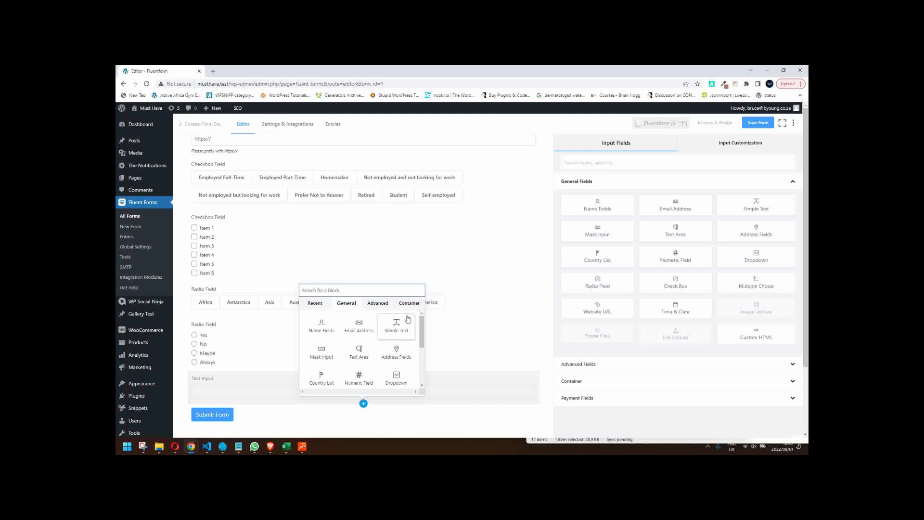
pyautogui.click(409, 322)
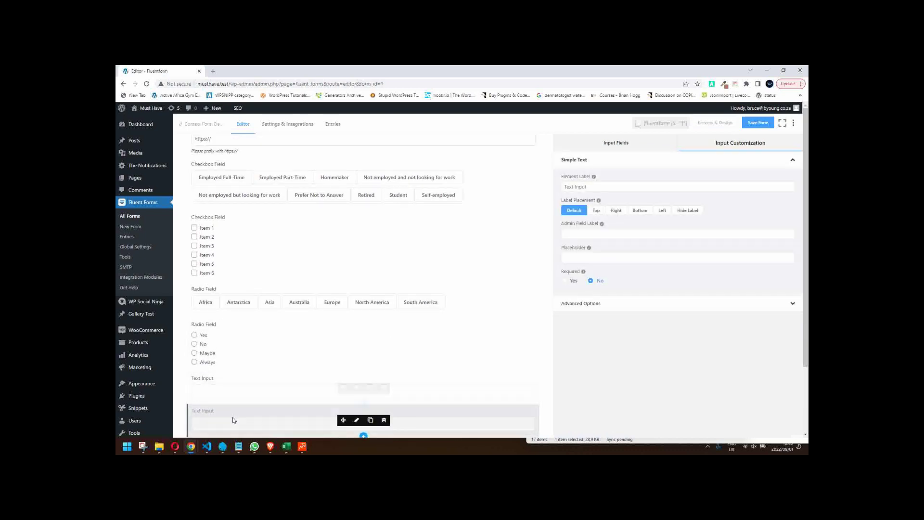
pyautogui.tripleClick(699, 186)
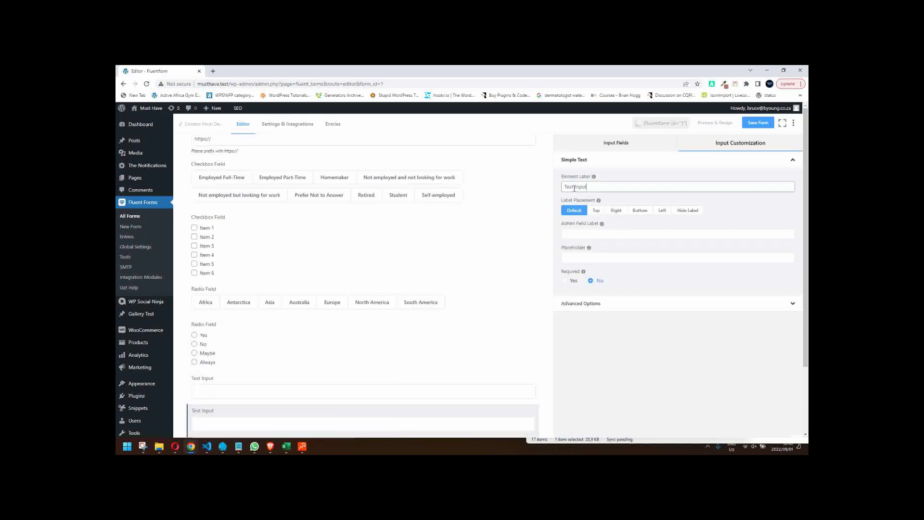
pyautogui.write('Ho')
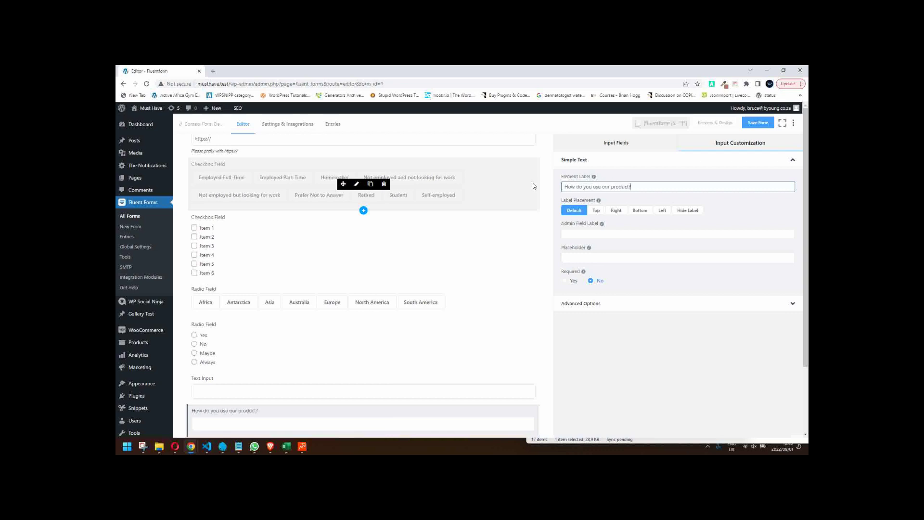
pyautogui.click(758, 123)
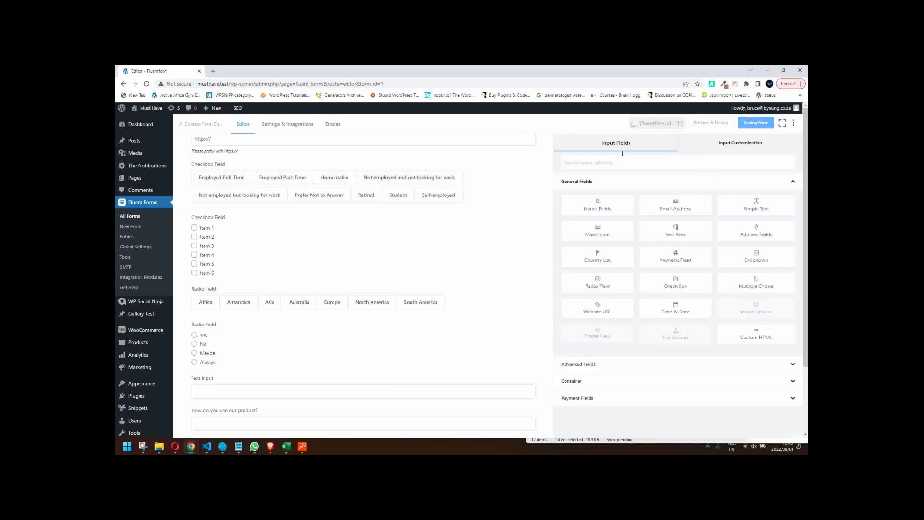
# - Preview the form, type 'make stuff at home' after the 'I use this to' prefix, then return
pyautogui.click(711, 123)
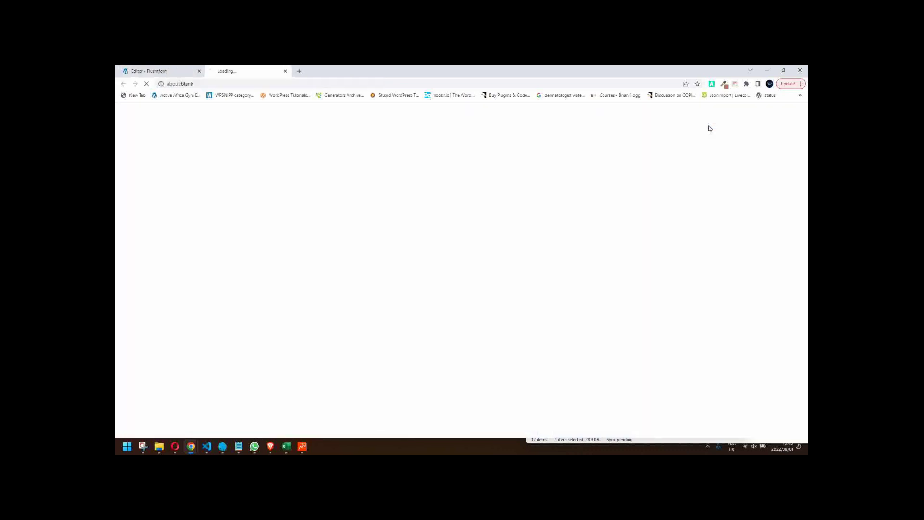
pyautogui.scroll(-3, 379, 334)
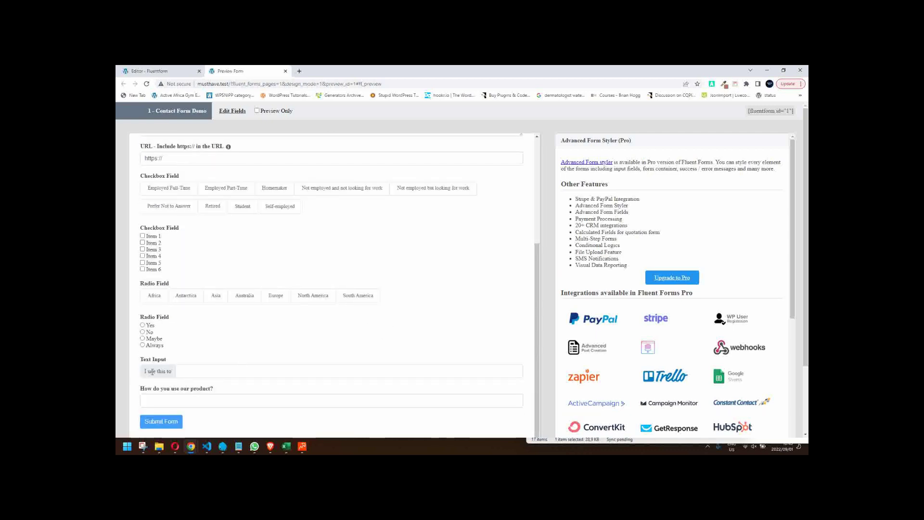
pyautogui.click(190, 371)
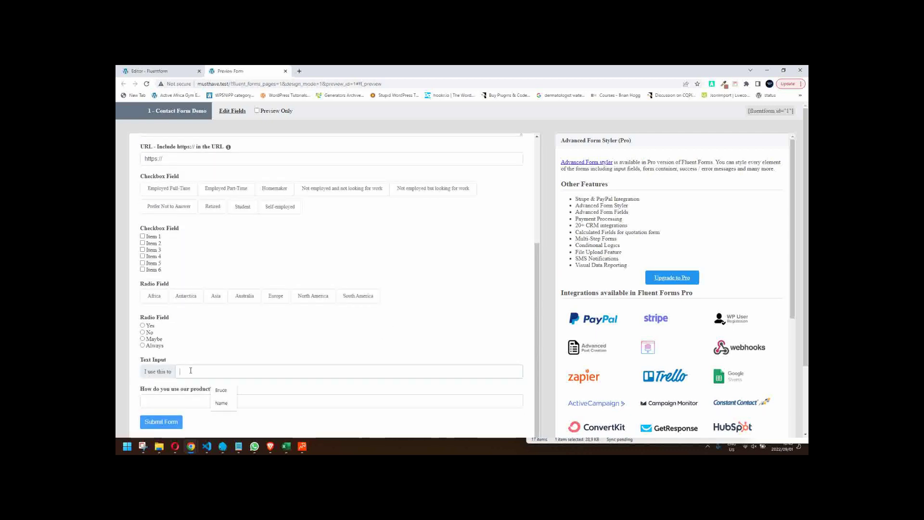
pyautogui.write('make')
pyautogui.click(174, 402)
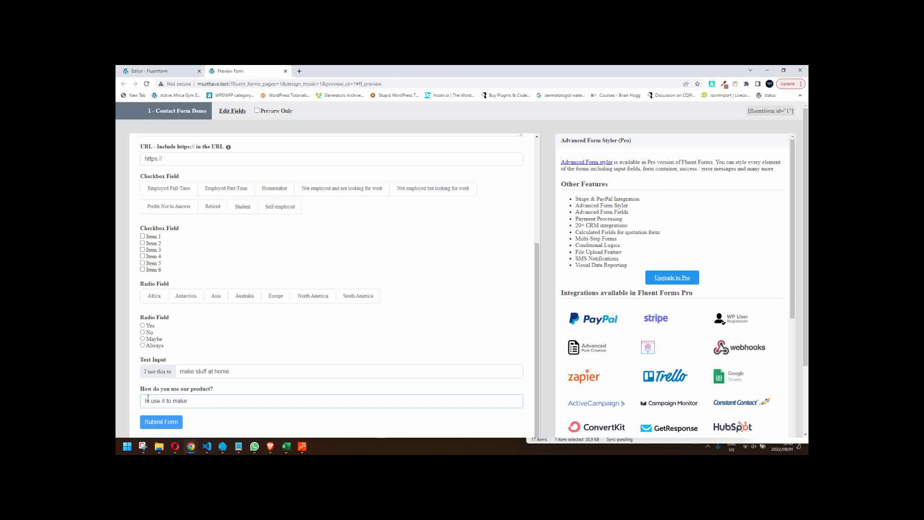
pyautogui.hotkey('ctrl', 'a')
pyautogui.click(241, 371)
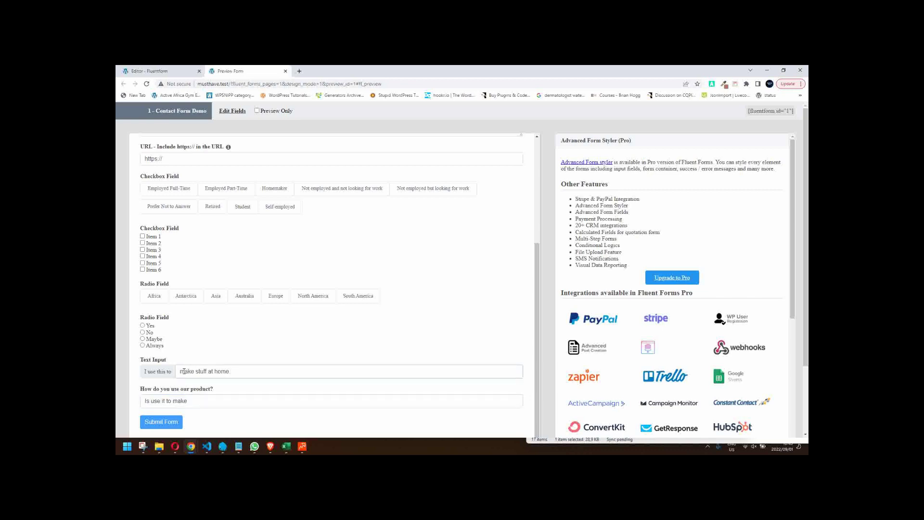
pyautogui.moveTo(182, 371); pyautogui.dragTo(258, 373)
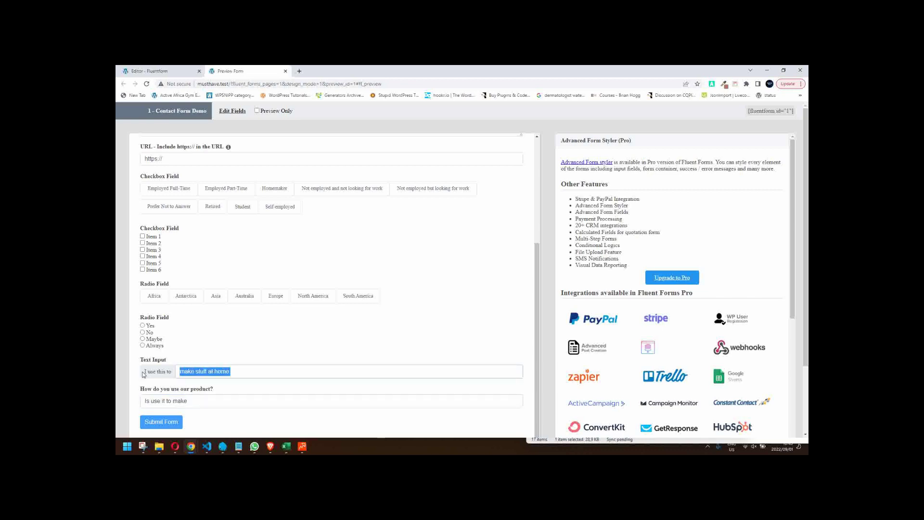
pyautogui.moveTo(146, 375); pyautogui.dragTo(198, 374)
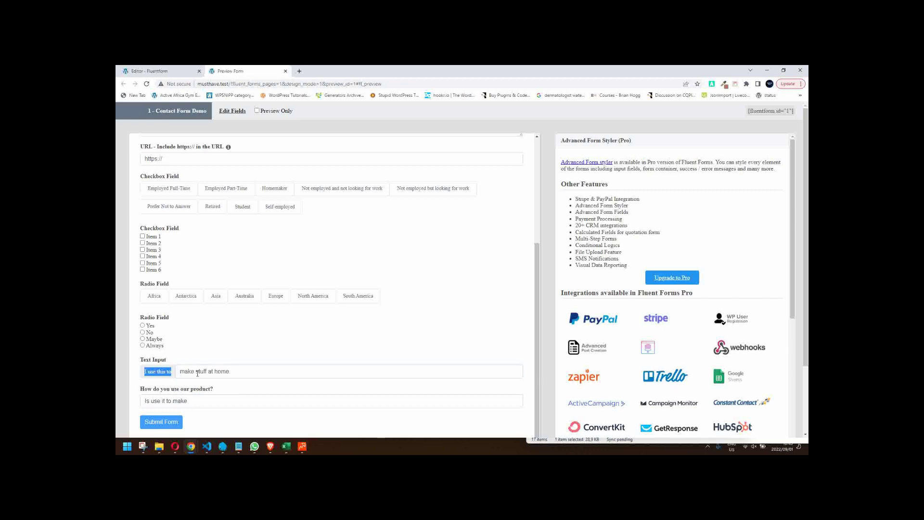
pyautogui.click(153, 71)
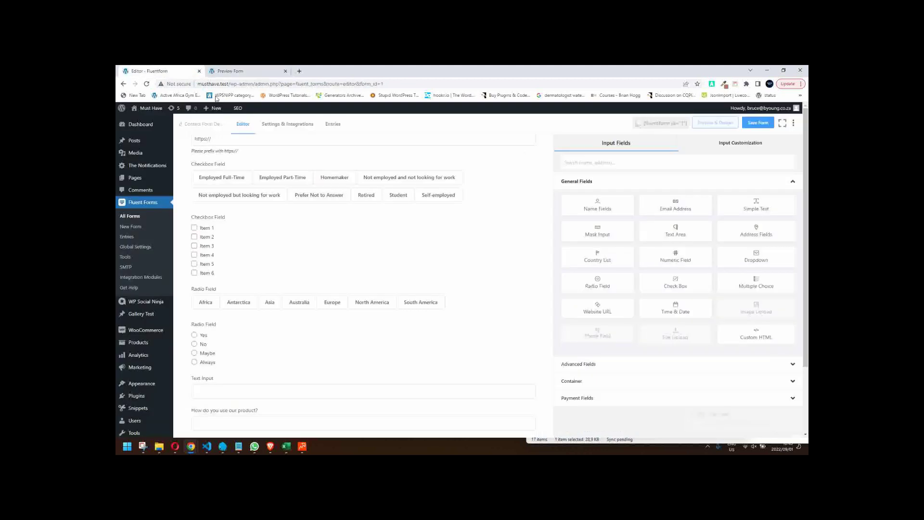
# - Set the Text Input's Prefix Label to 'I would like to know how to', save, and close the outdated preview
pyautogui.scroll(-1, 318, 373)
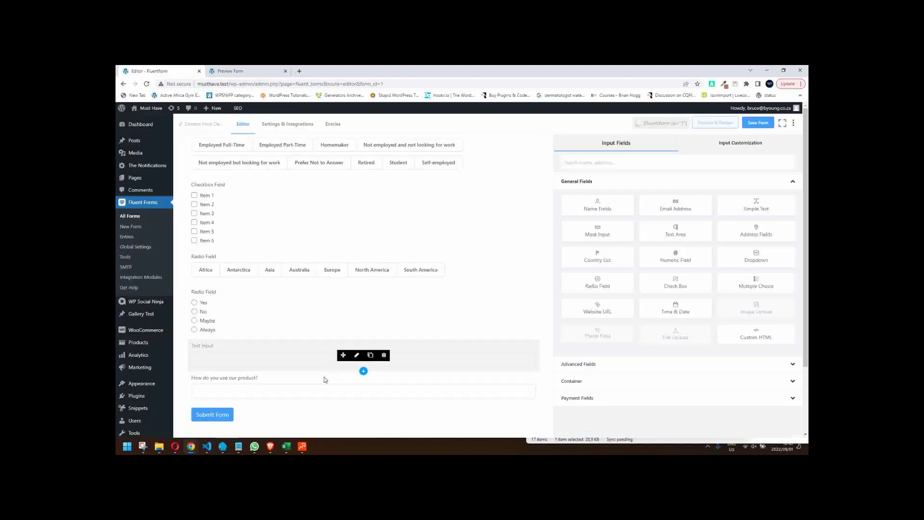
pyautogui.click(291, 388)
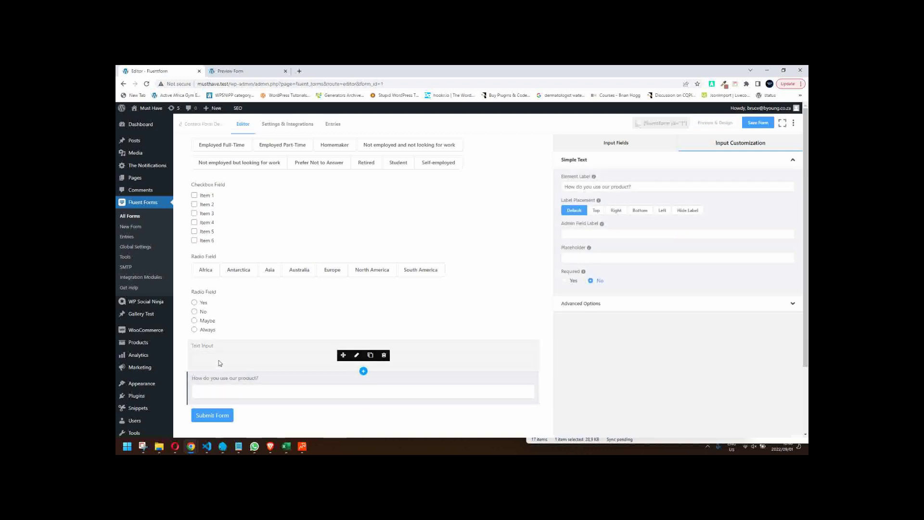
pyautogui.click(357, 355)
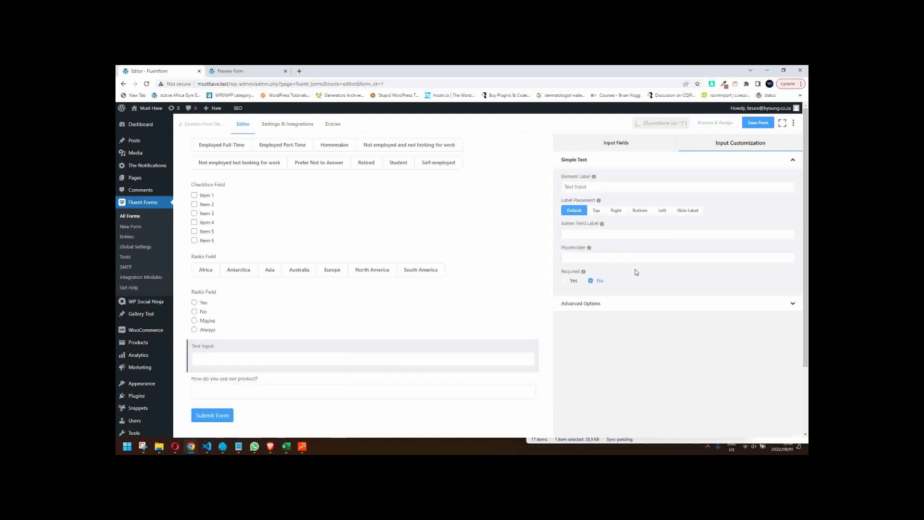
pyautogui.click(608, 308)
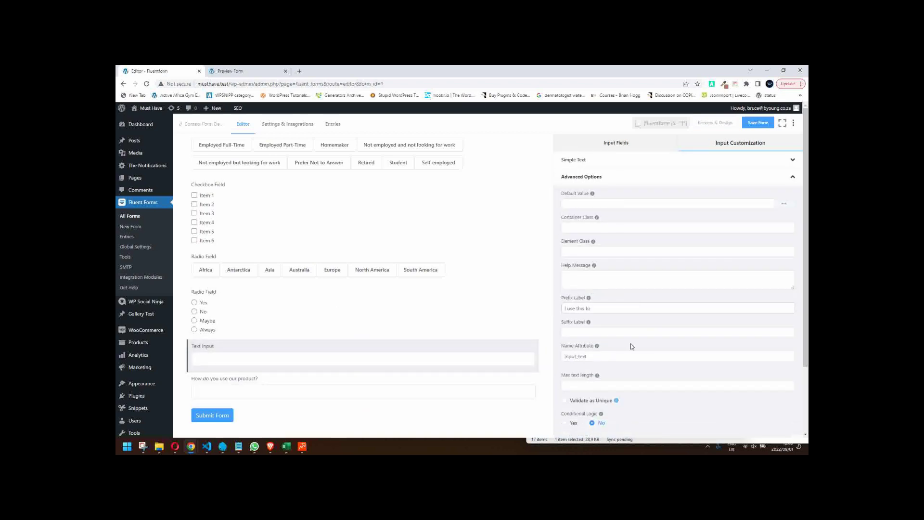
pyautogui.tripleClick(604, 309)
pyautogui.write('I')
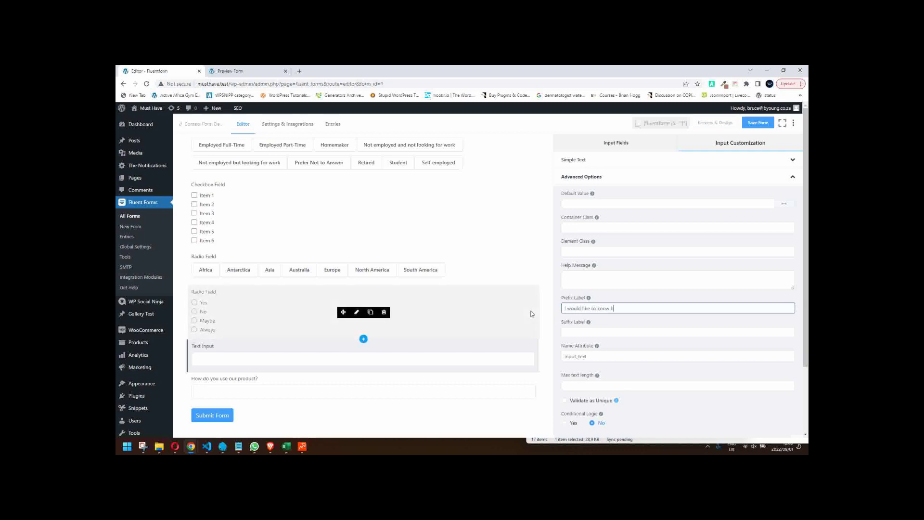
pyautogui.click(763, 123)
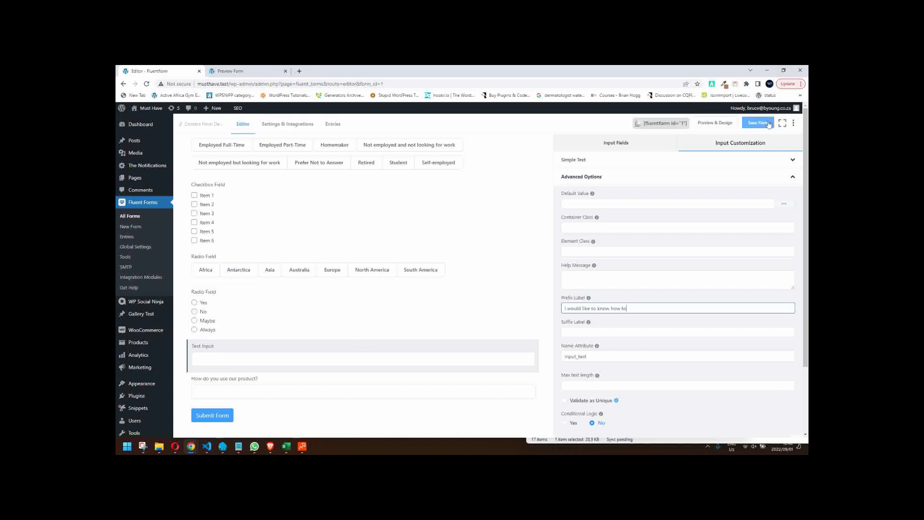
pyautogui.click(286, 70)
pyautogui.click(715, 123)
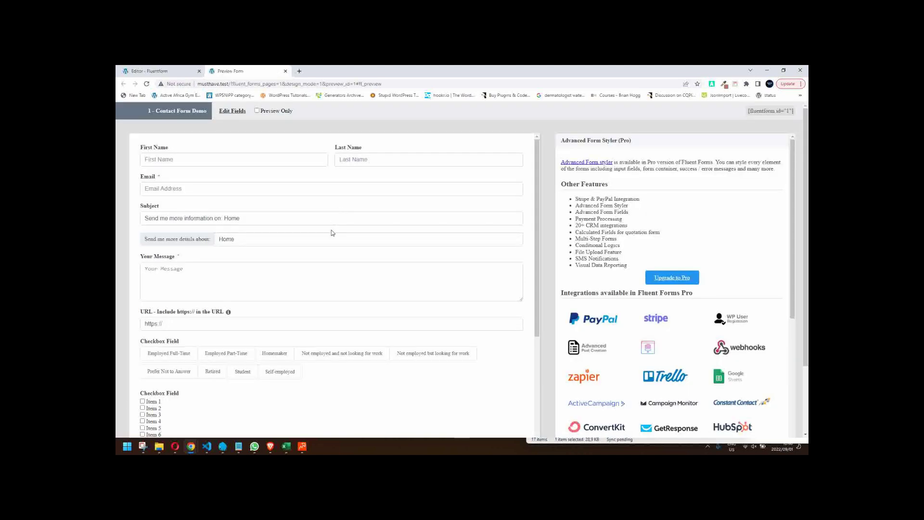
pyautogui.scroll(-3, 332, 233)
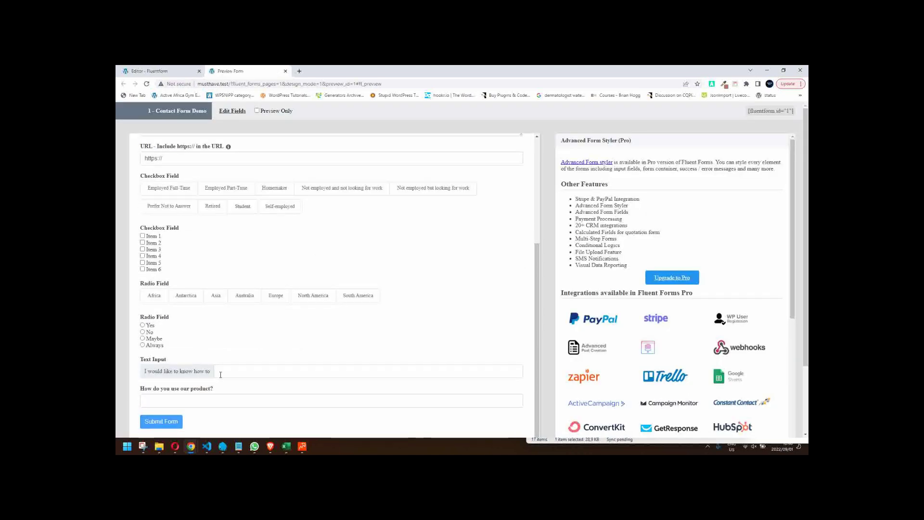
pyautogui.rightClick(549, 167)
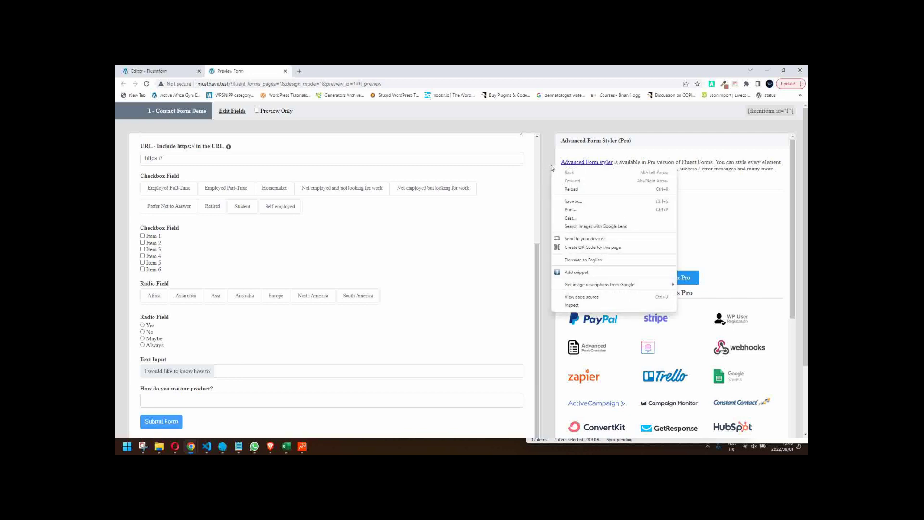
pyautogui.click(575, 304)
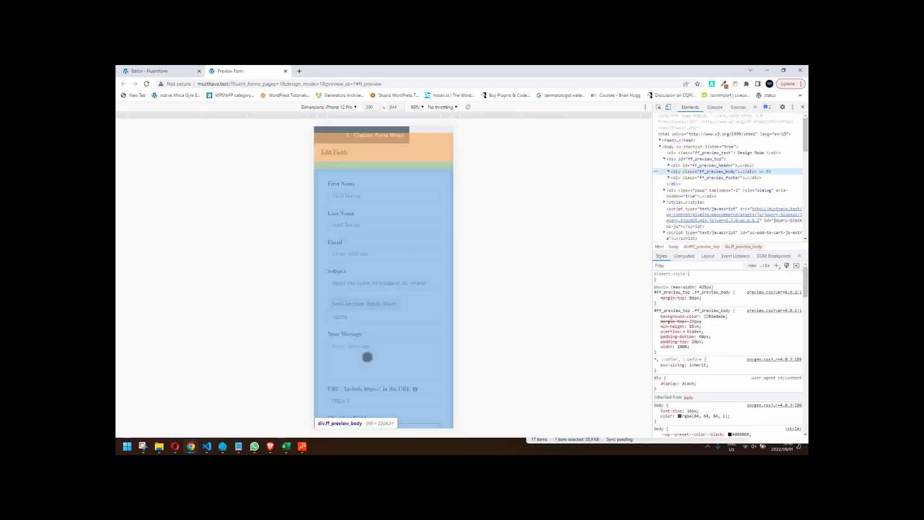
pyautogui.scroll(-10, 367, 357)
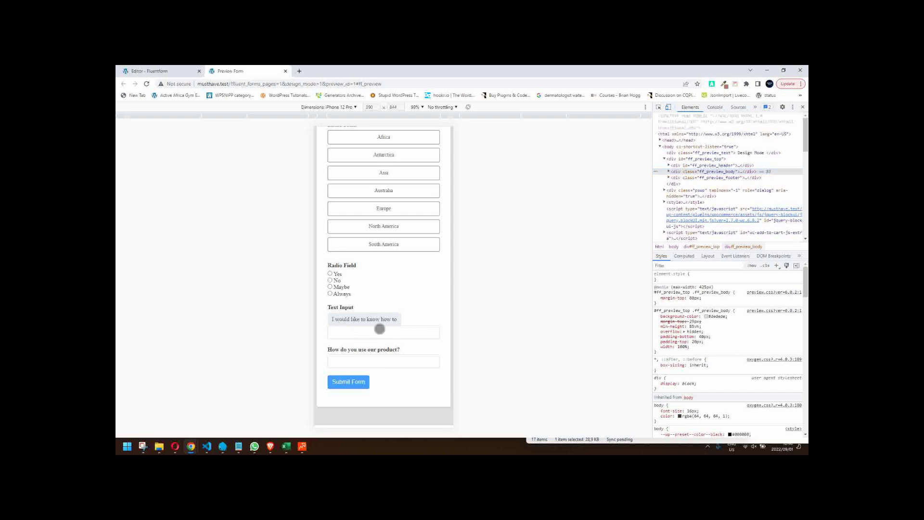
pyautogui.click(374, 335)
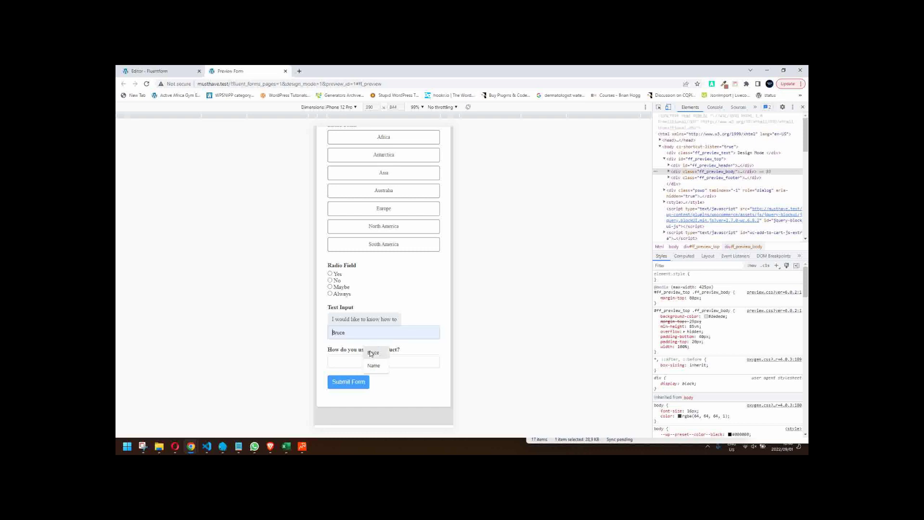
pyautogui.click(285, 71)
pyautogui.scroll(-2, 286, 296)
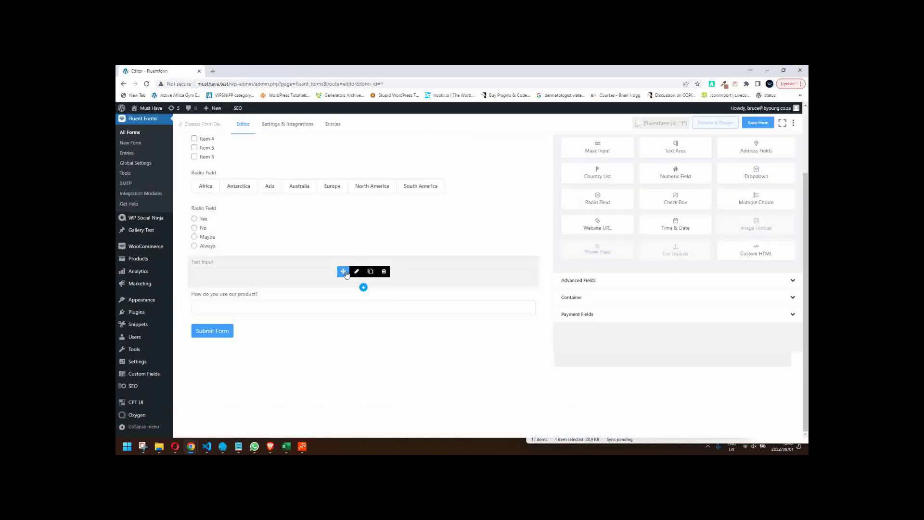
# - Set the Text Input's Label Placement to Hide Label and save the form
pyautogui.click(346, 274)
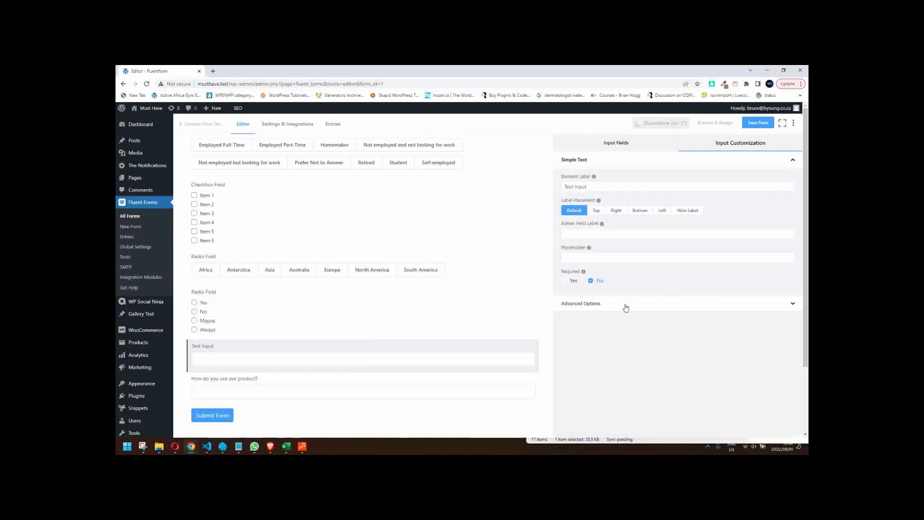
pyautogui.click(625, 305)
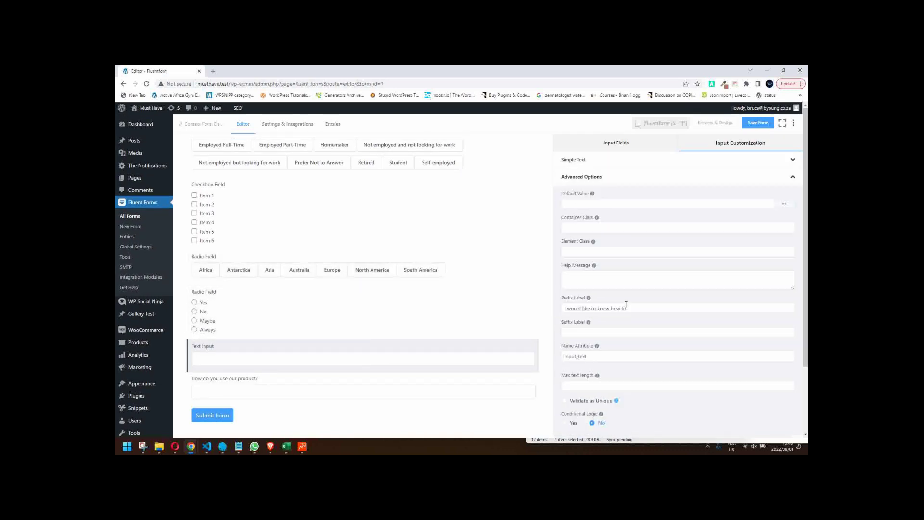
pyautogui.click(604, 160)
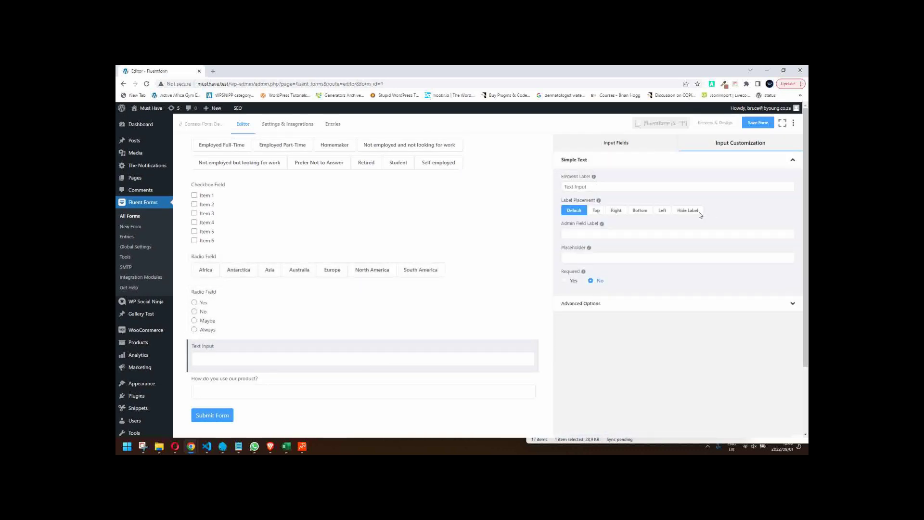
pyautogui.click(687, 209)
pyautogui.hotkey('ctrl', 's')
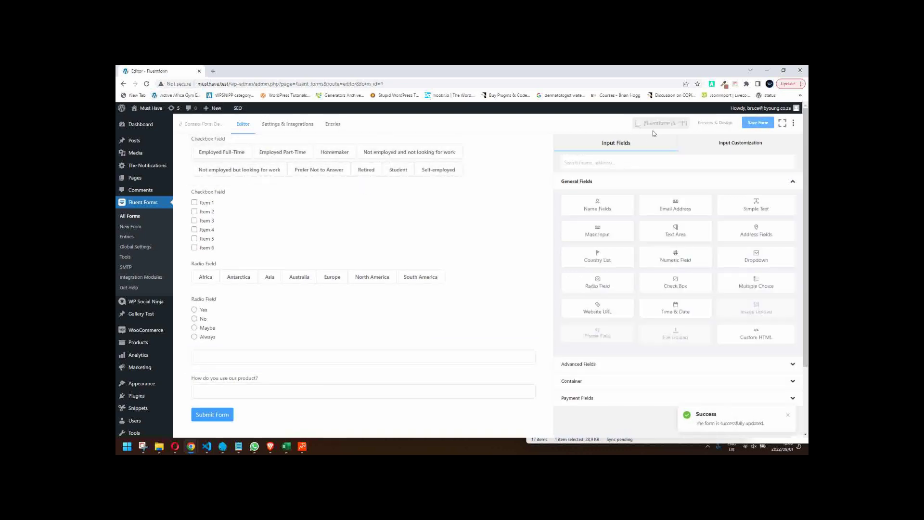
# - Preview the form to confirm the field shows only its prefix
pyautogui.click(714, 122)
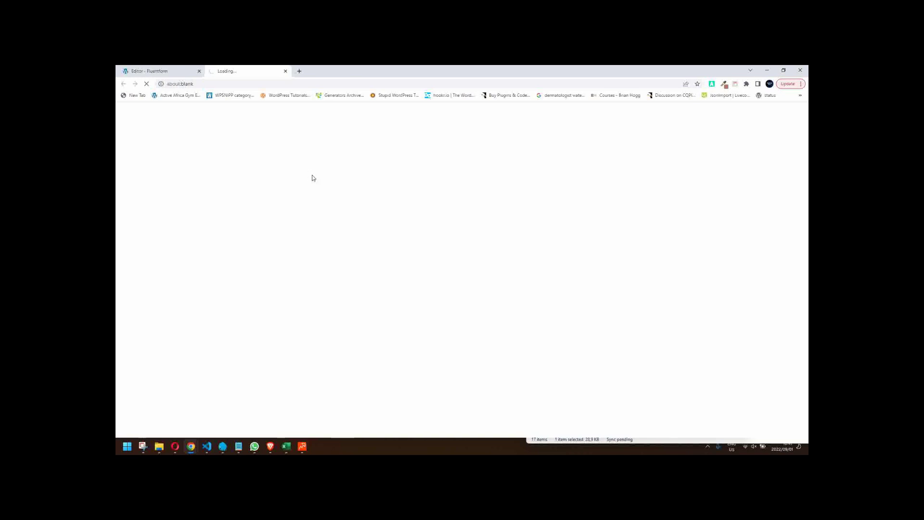
pyautogui.scroll(-3, 309, 225)
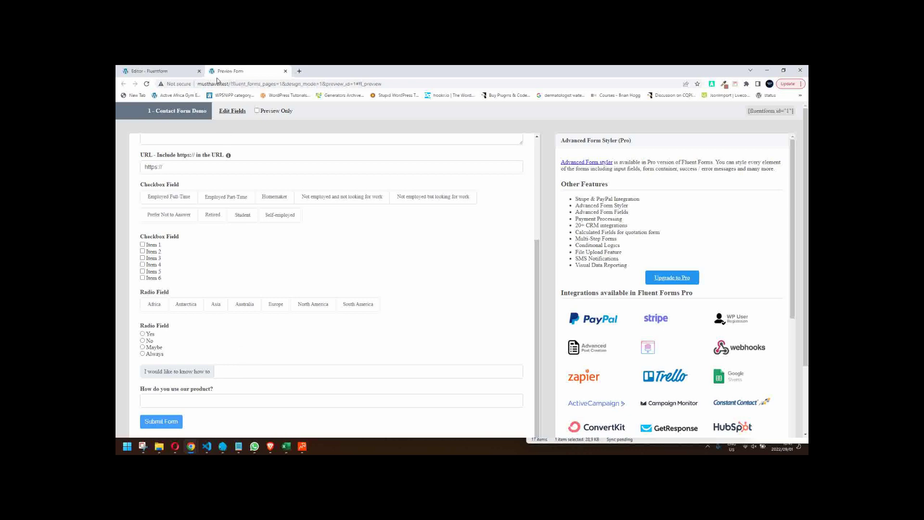
pyautogui.click(154, 71)
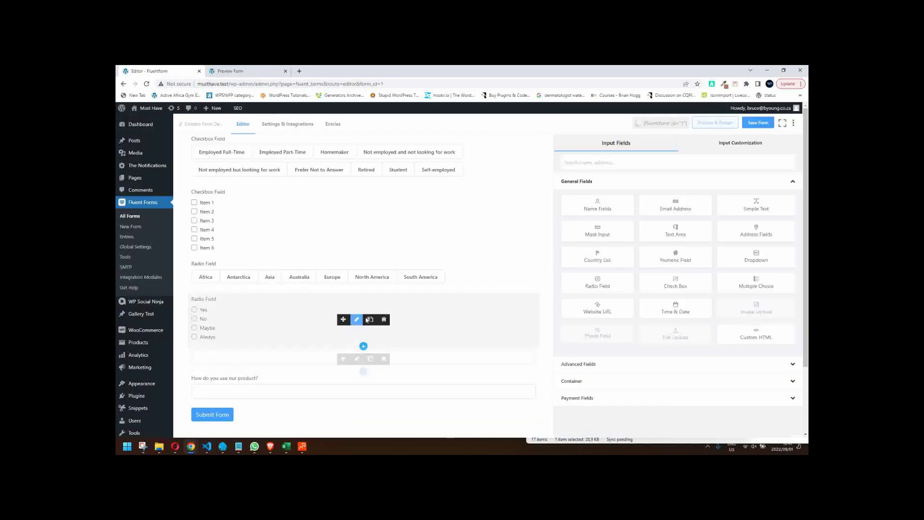
# - Delete the Yes/No/Maybe/Always radio field and the Item 1–6 checkbox field
pyautogui.click(383, 320)
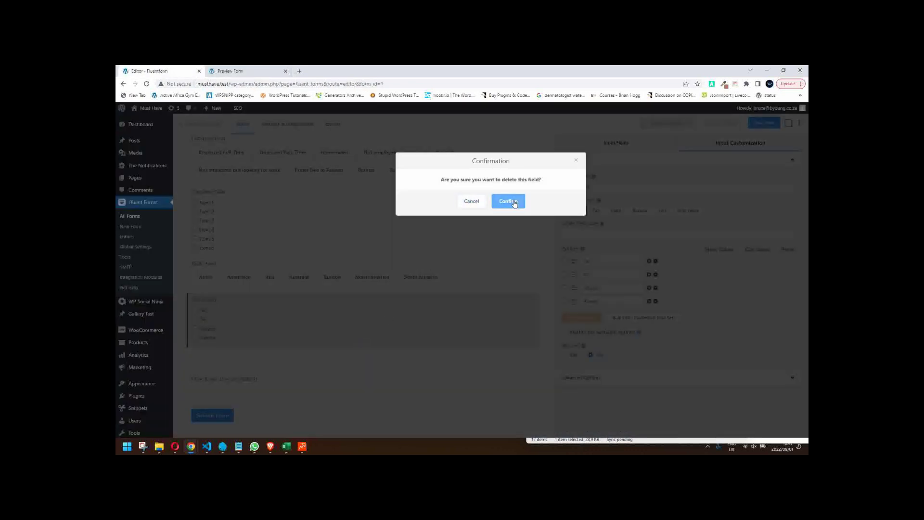
pyautogui.click(507, 201)
pyautogui.click(383, 275)
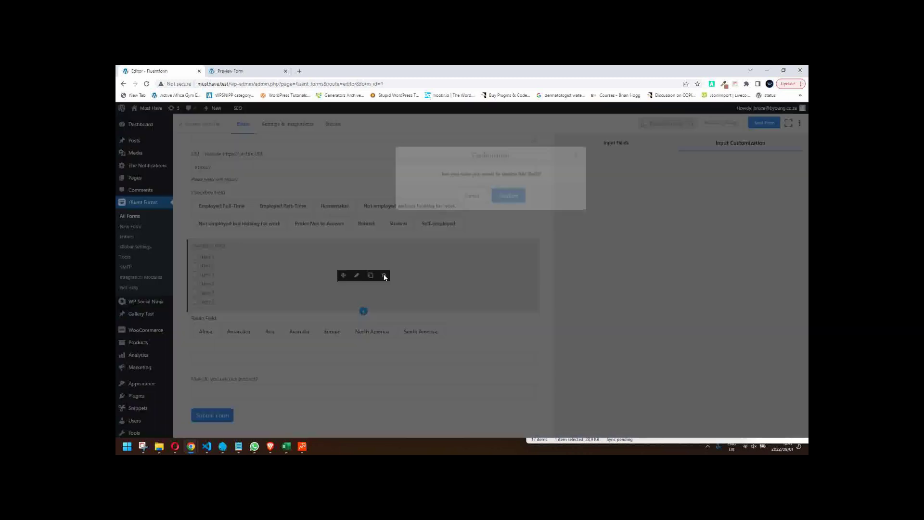
pyautogui.click(508, 201)
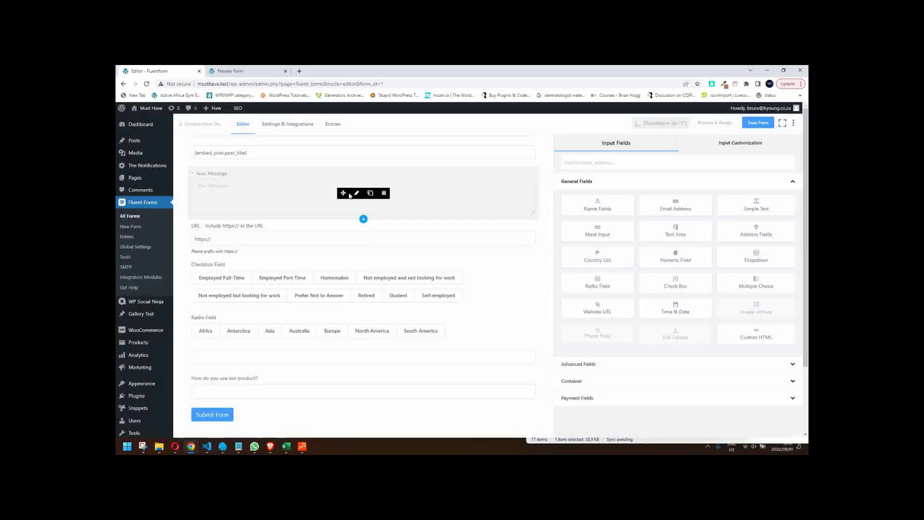
# - Save the form and replace the outdated preview with a fresh one
pyautogui.click(758, 122)
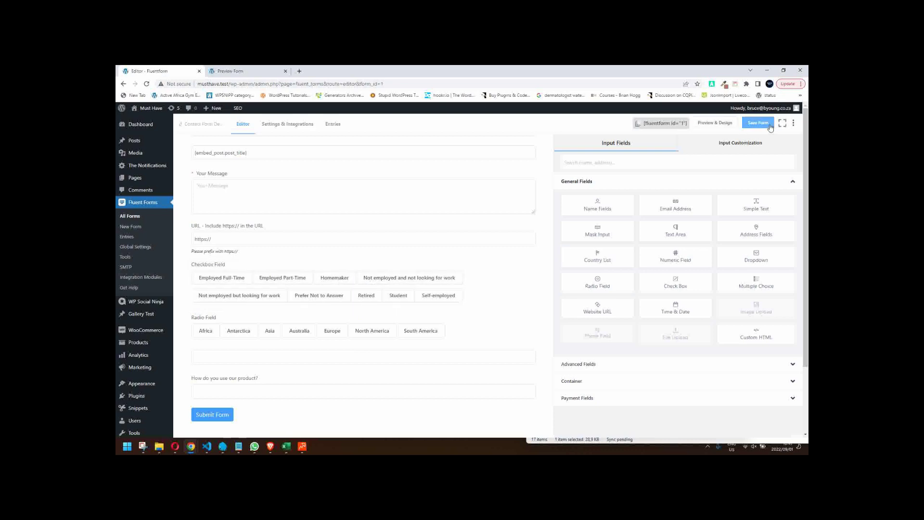
pyautogui.click(285, 71)
pyautogui.click(721, 124)
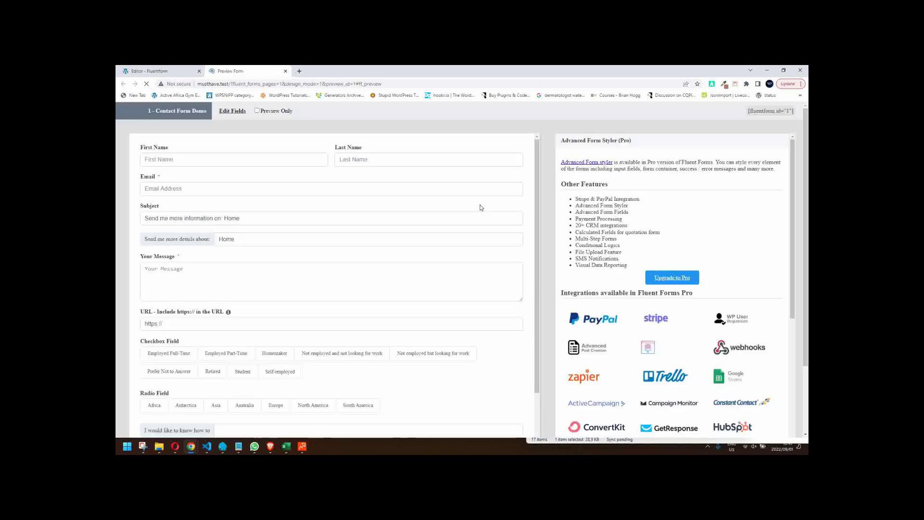
pyautogui.scroll(-1, 433, 231)
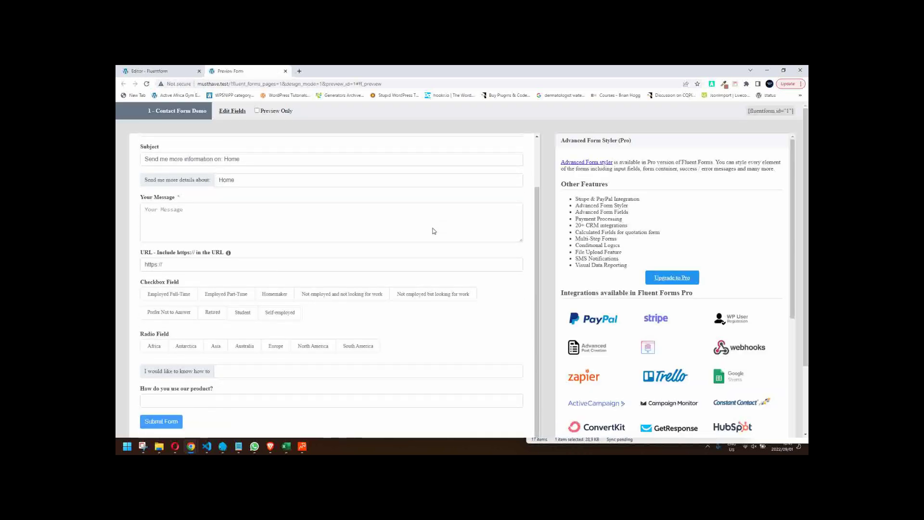
pyautogui.scroll(1, 434, 231)
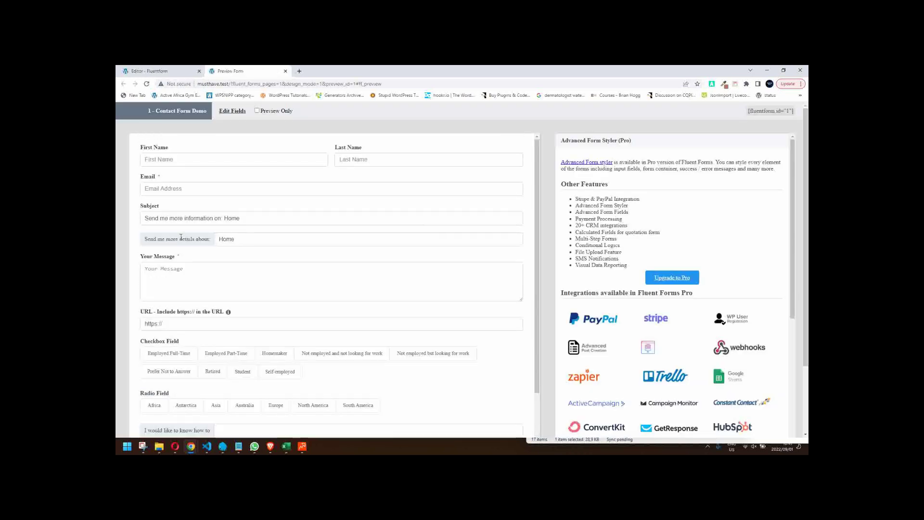
pyautogui.click(261, 238)
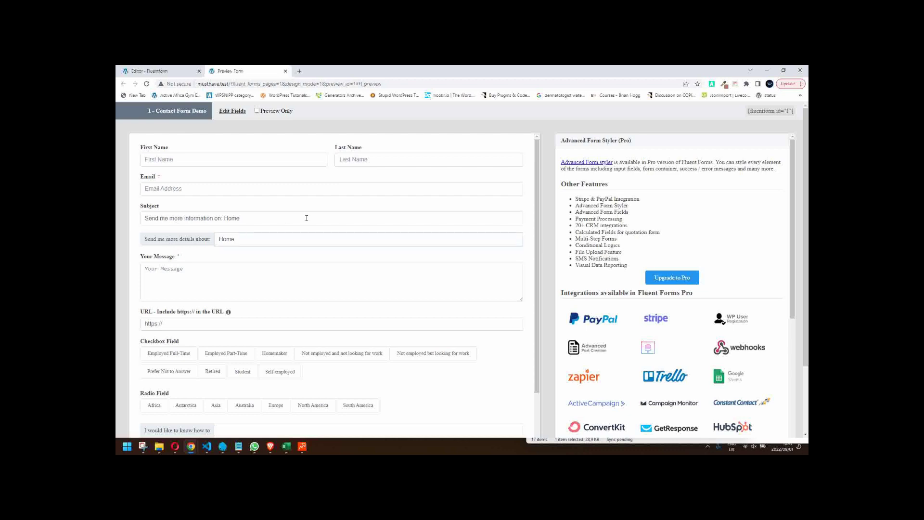
pyautogui.scroll(-1, 308, 226)
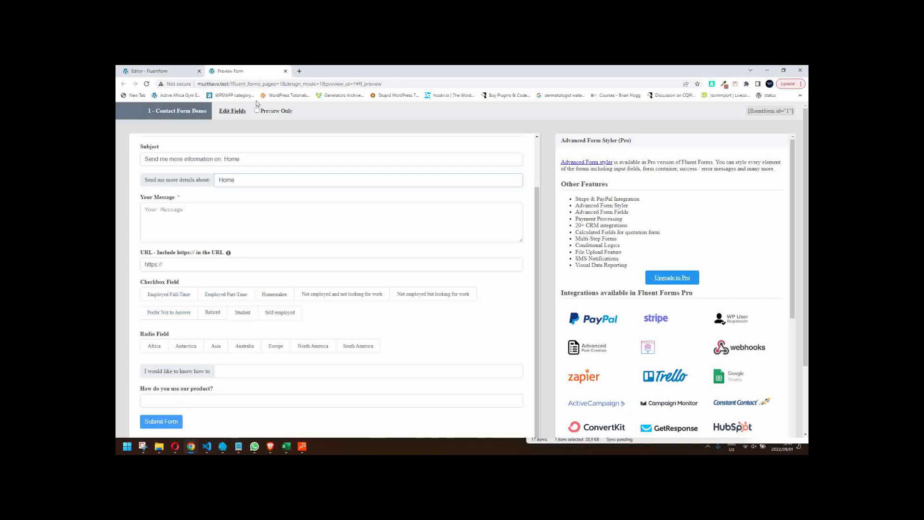
# - Close the preview and delete the 'How do you use our product?' field
pyautogui.click(285, 71)
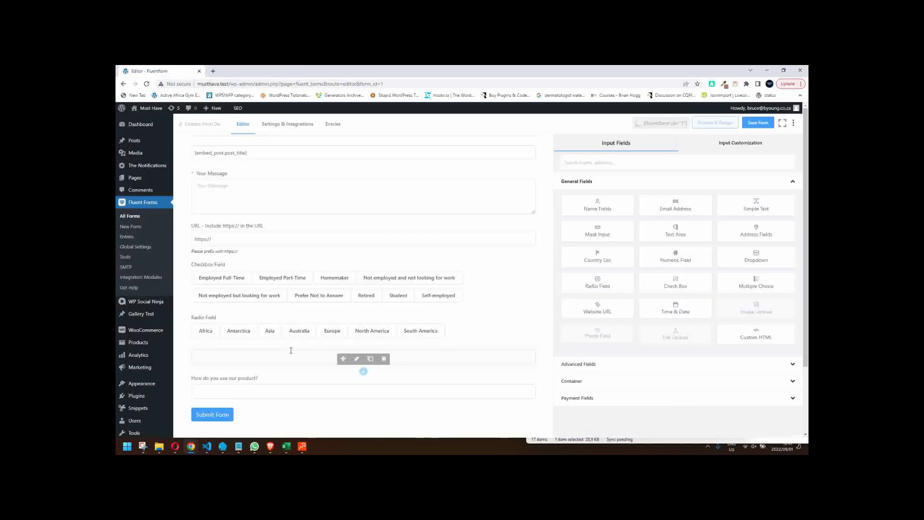
pyautogui.moveTo(306, 388)
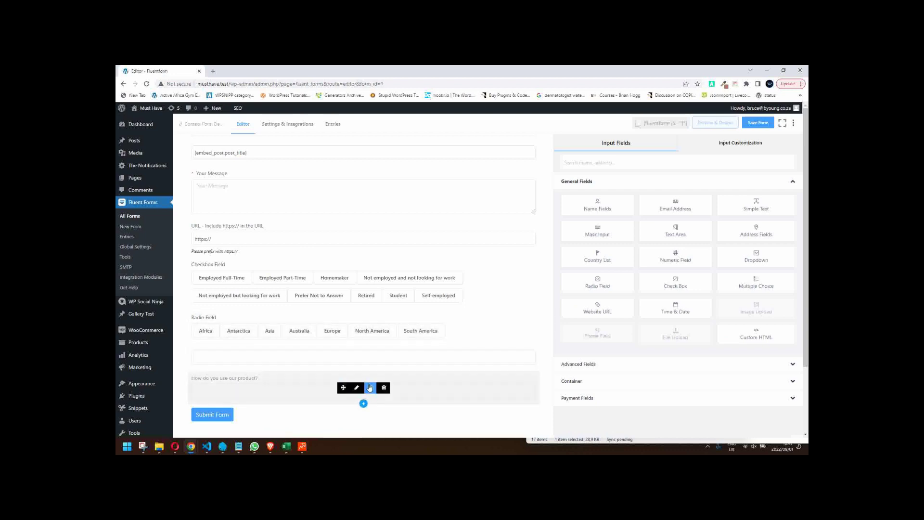
pyautogui.click(383, 387)
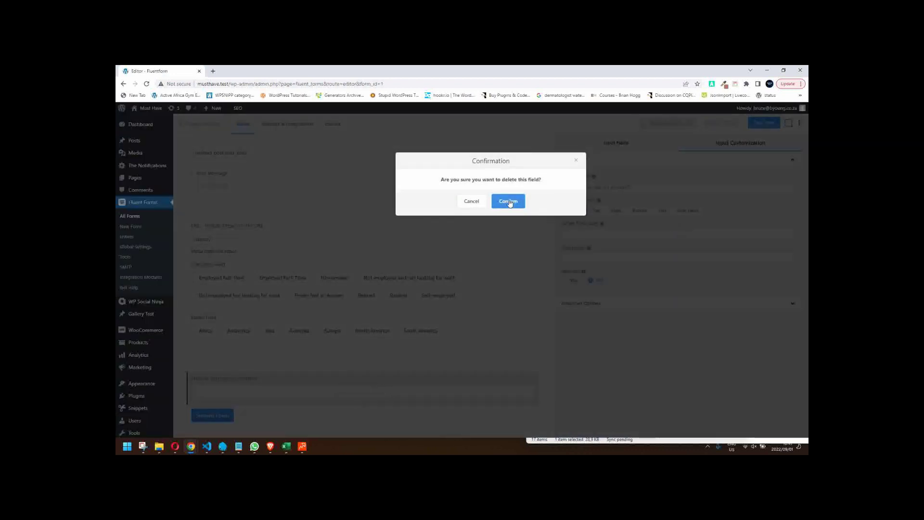
pyautogui.click(508, 201)
# - Delete the Subject field and save the form
pyautogui.scroll(1, 318, 271)
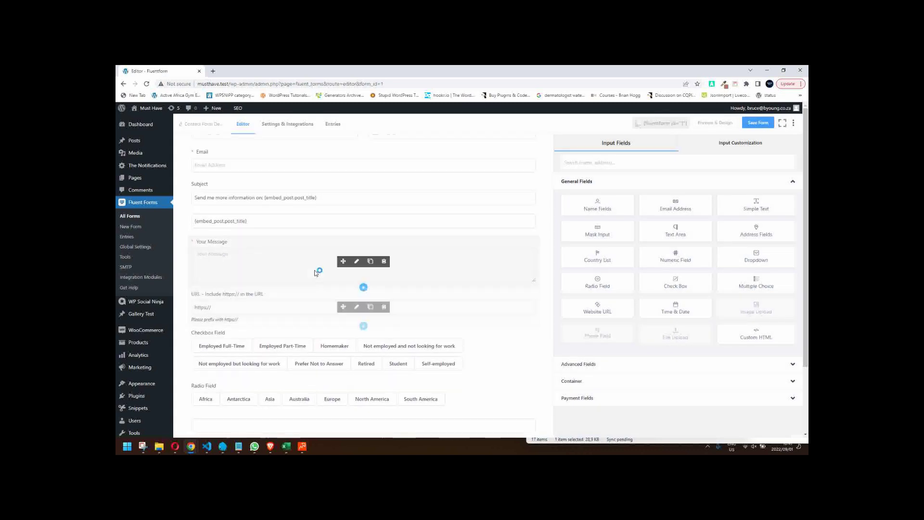
pyautogui.scroll(1, 315, 339)
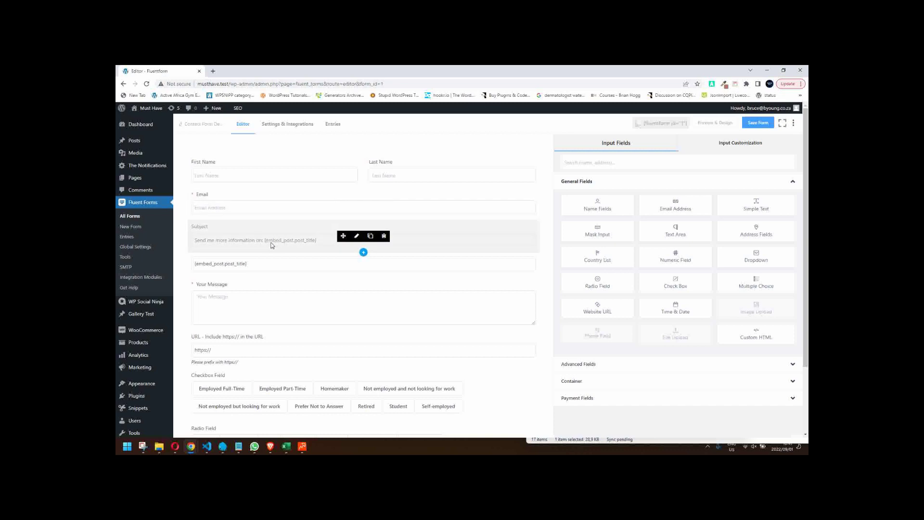
pyautogui.click(384, 236)
pyautogui.click(508, 202)
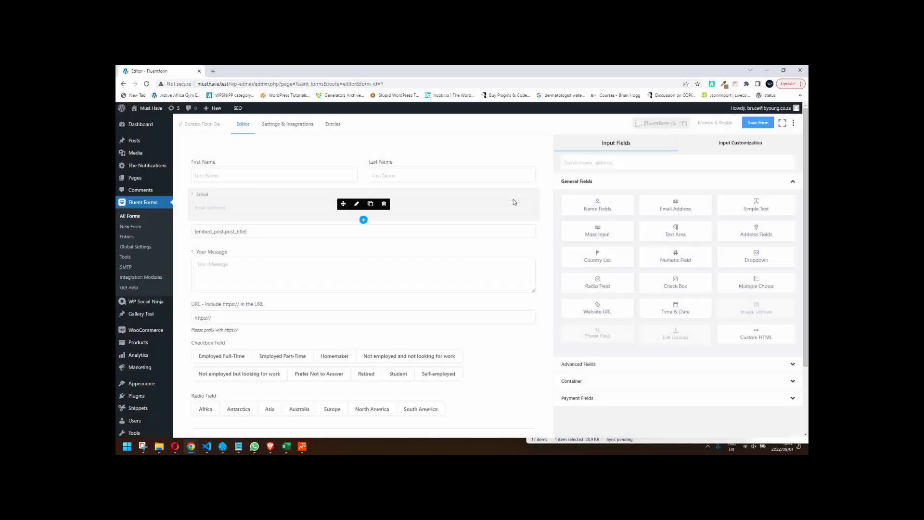
pyautogui.scroll(-1, 385, 265)
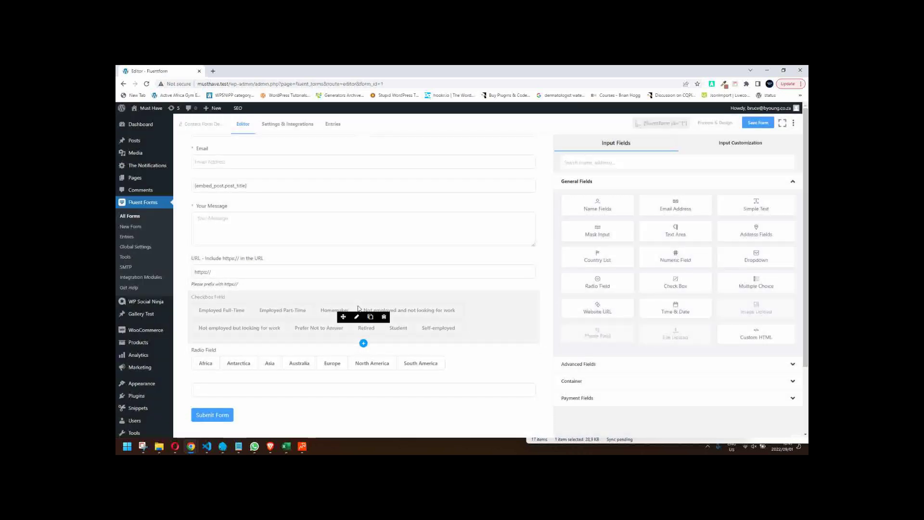
pyautogui.scroll(1, 385, 289)
pyautogui.click(758, 123)
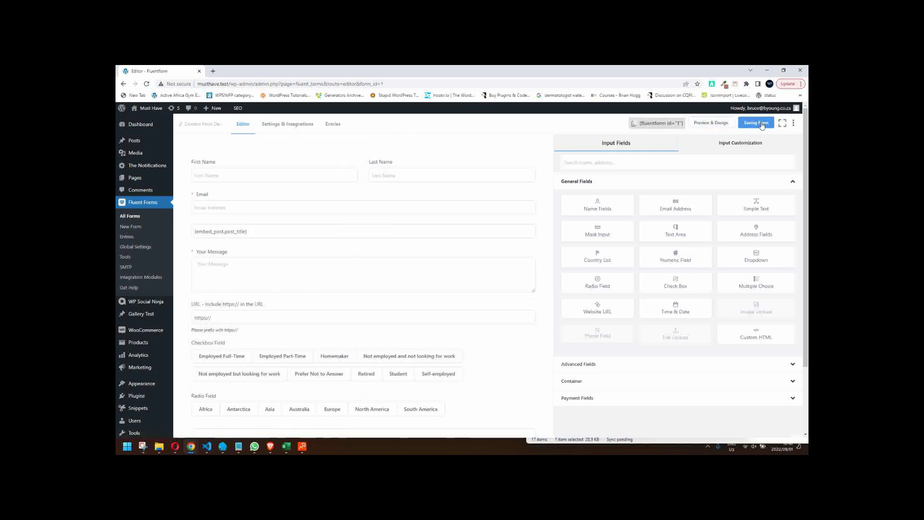
# - Preview the form and test the details field, URL field and employment checkboxes
pyautogui.click(709, 124)
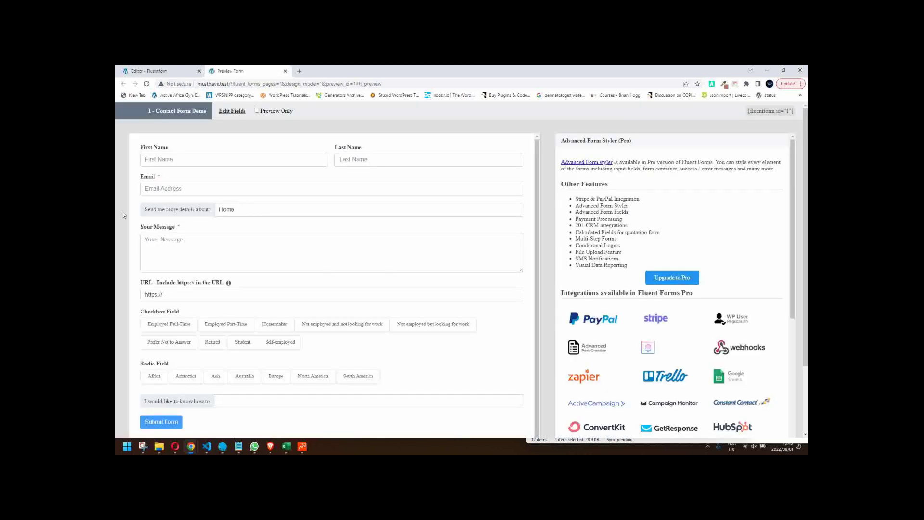
pyautogui.click(255, 211)
pyautogui.doubleClick(358, 211)
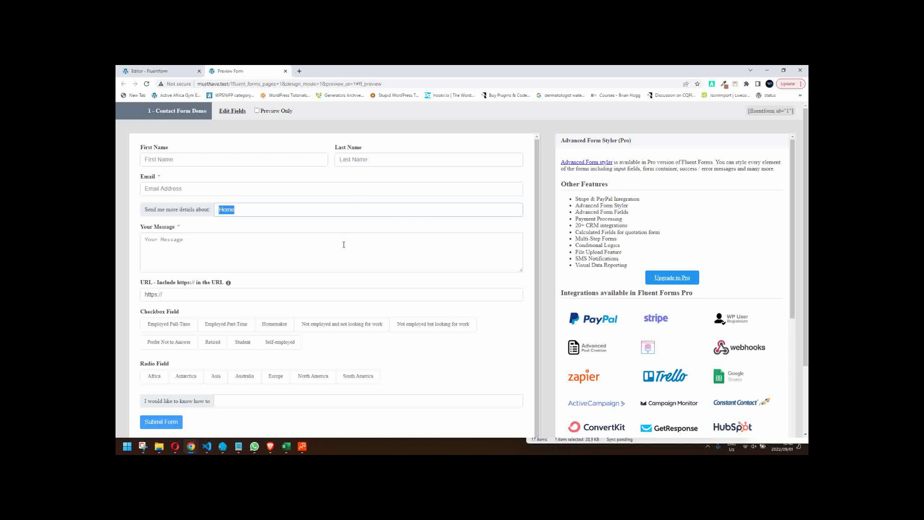
pyautogui.click(170, 296)
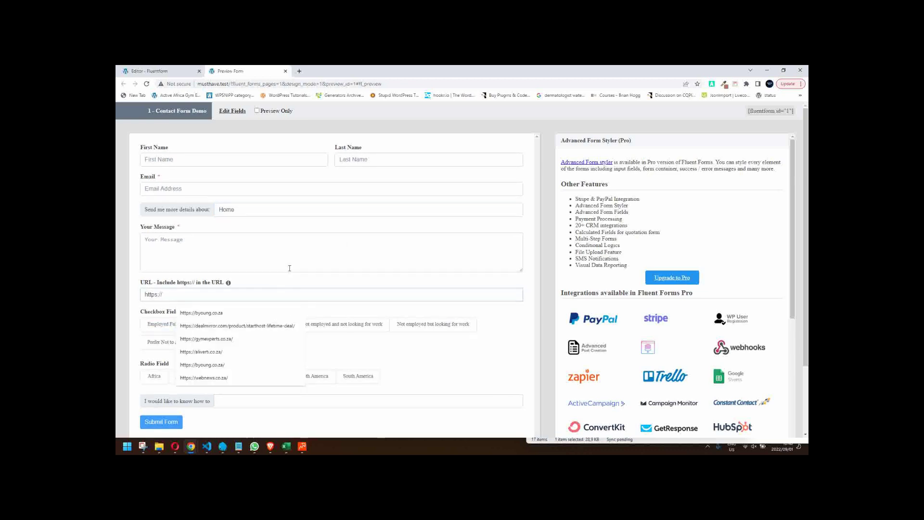
pyautogui.click(152, 305)
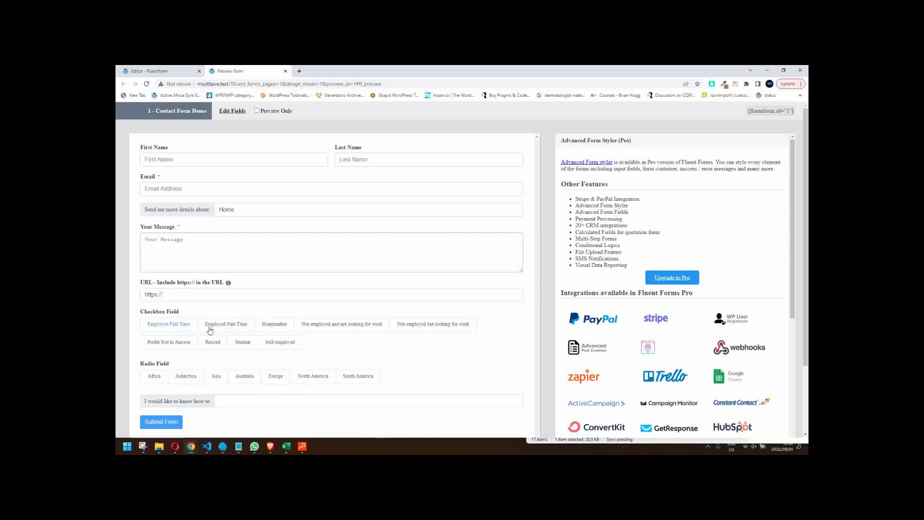
pyautogui.click(224, 324)
pyautogui.click(274, 325)
pyautogui.click(318, 324)
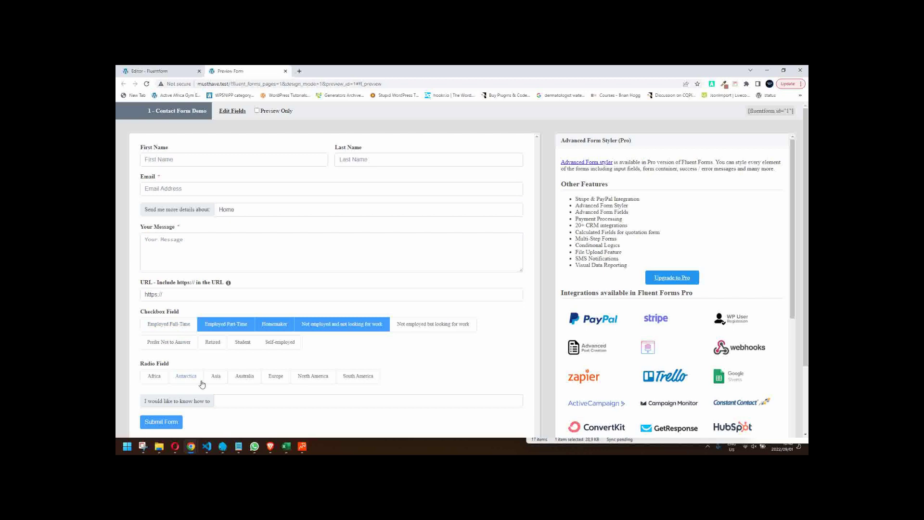
# - Choose Australia, enter 'do stuff' after the prefix, clear the checkboxes, and show Preview Only
pyautogui.click(244, 377)
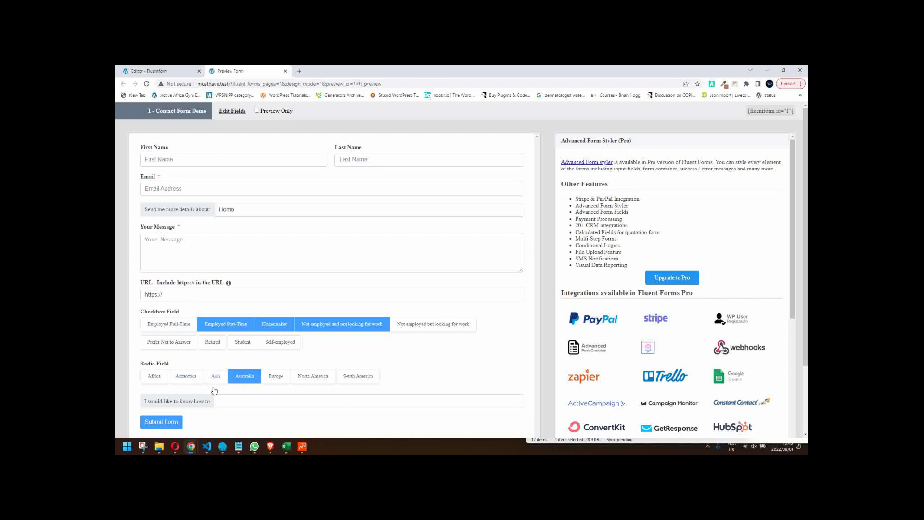
pyautogui.click(236, 402)
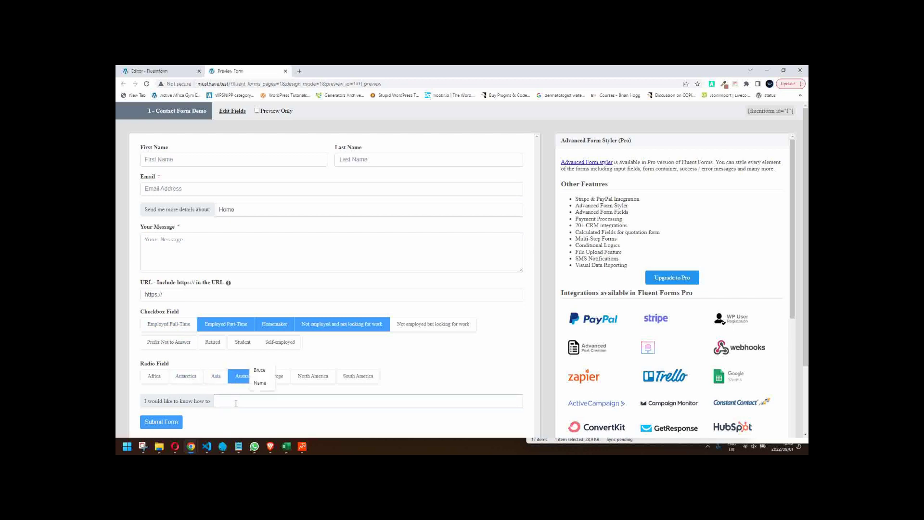
pyautogui.write('do stuff')
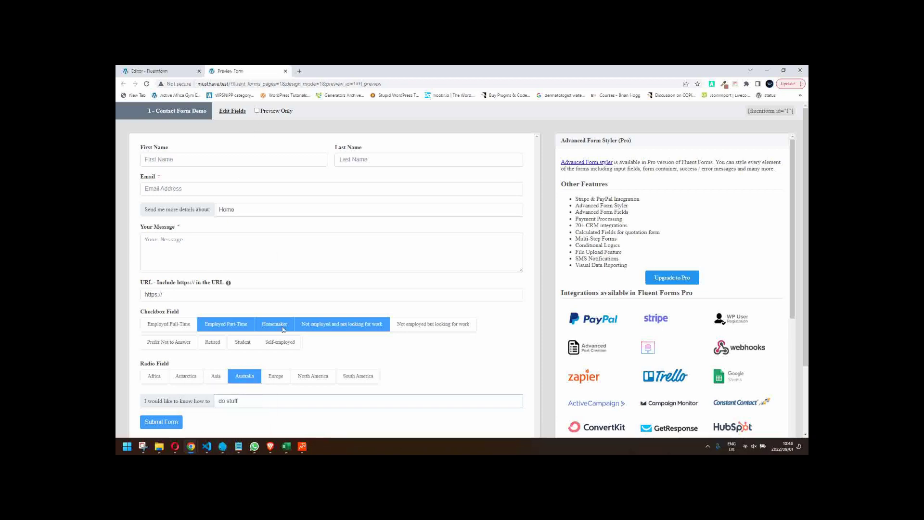
pyautogui.click(356, 324)
pyautogui.click(259, 324)
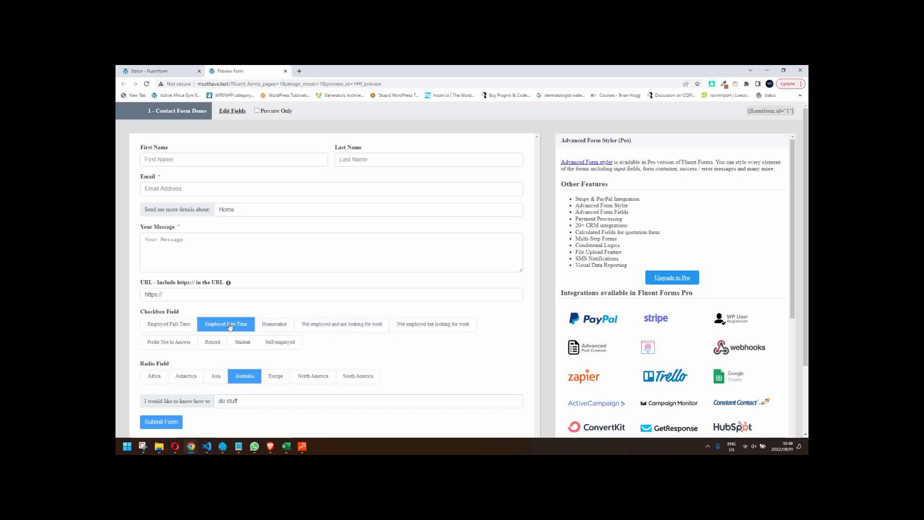
pyautogui.click(222, 324)
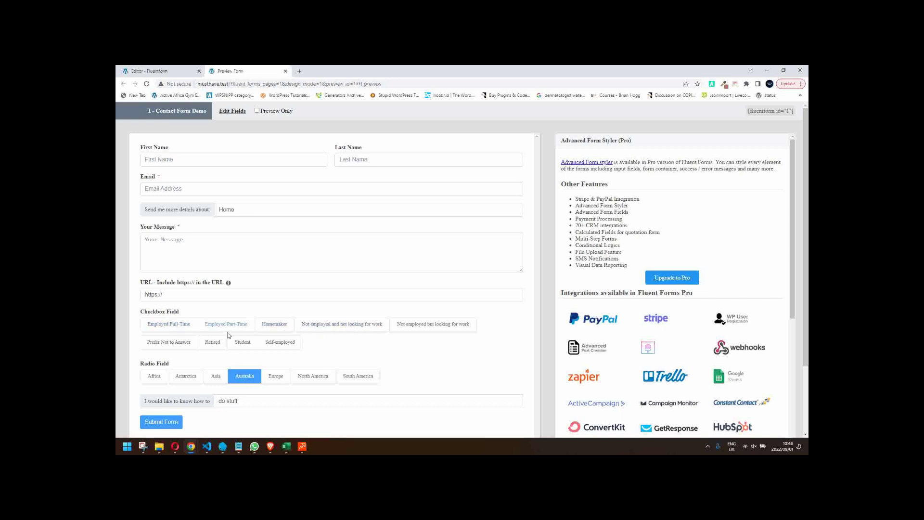
pyautogui.click(277, 112)
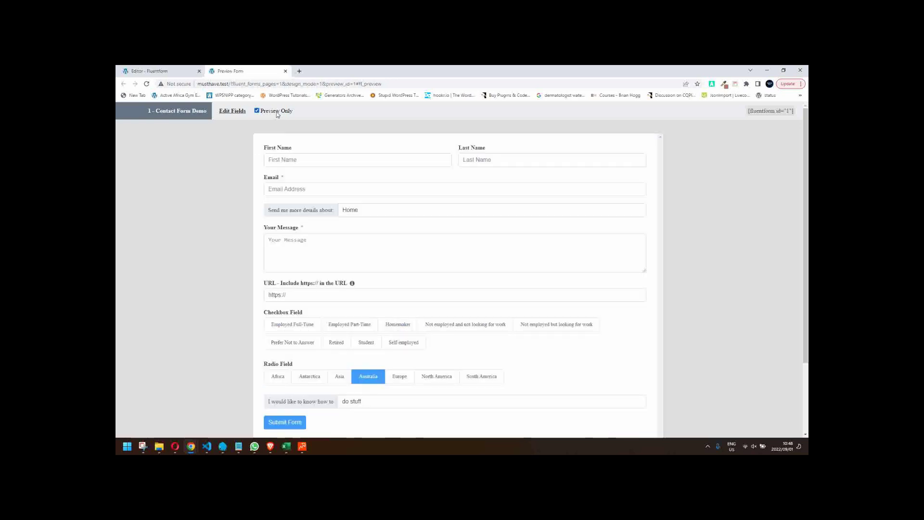
# - Open Chrome DevTools to view the form preview at phone width
pyautogui.rightClick(712, 245)
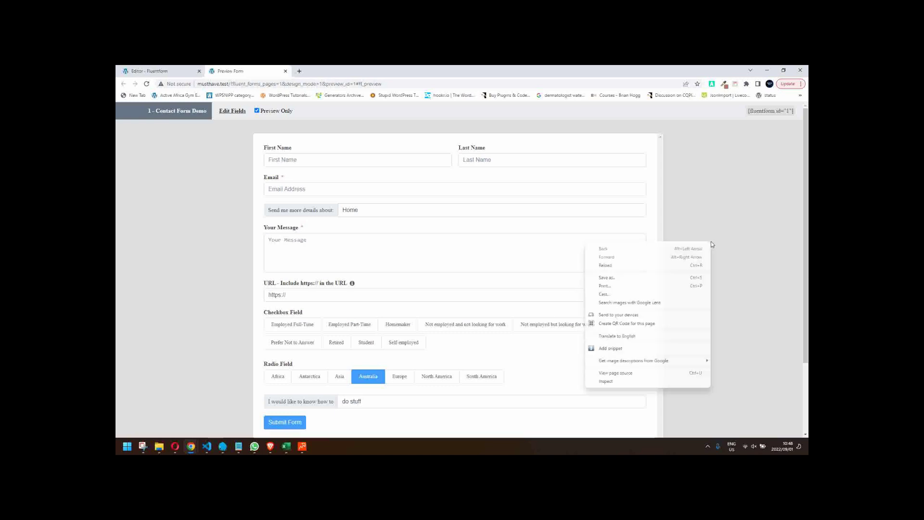
pyautogui.click(651, 385)
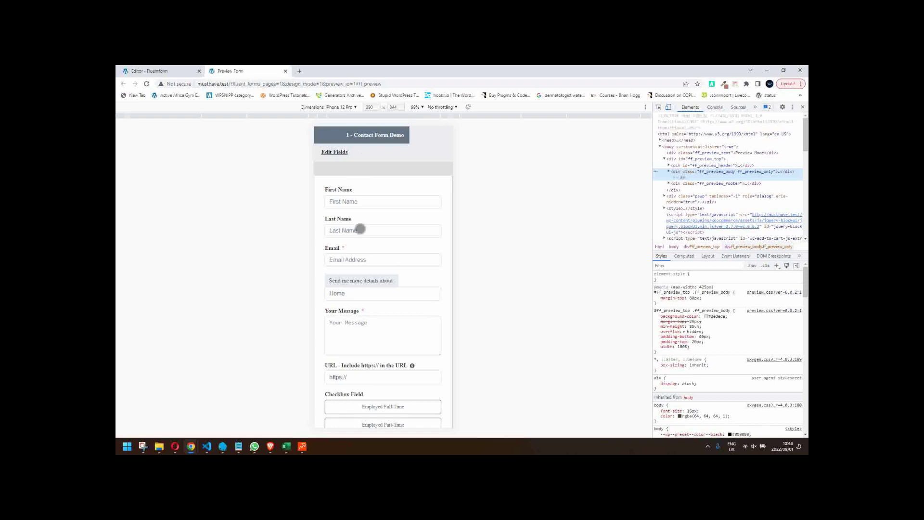
pyautogui.click(369, 295)
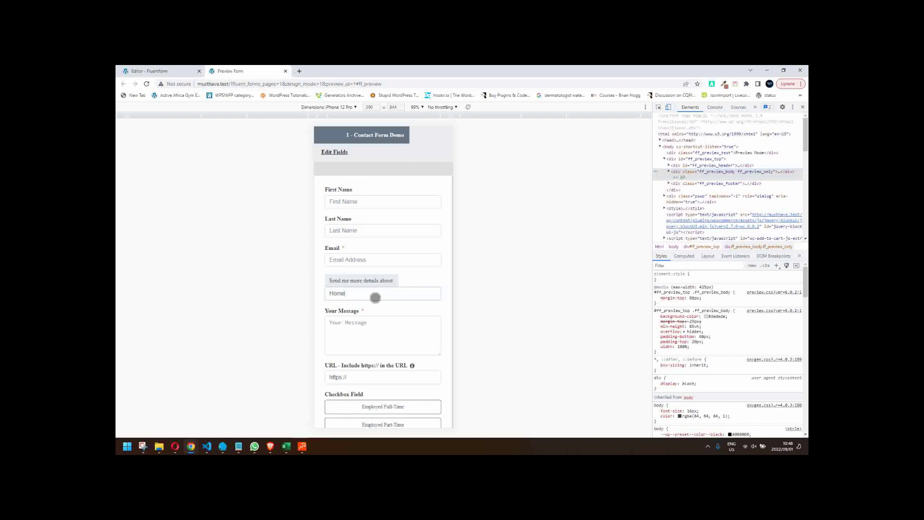
pyautogui.scroll(-2, 378, 298)
pyautogui.scroll(-1, 378, 299)
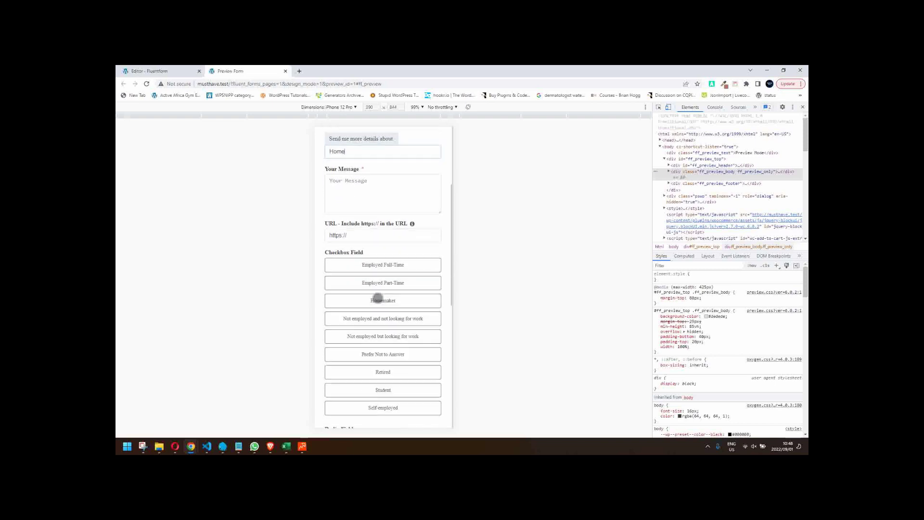
pyautogui.scroll(-2, 378, 296)
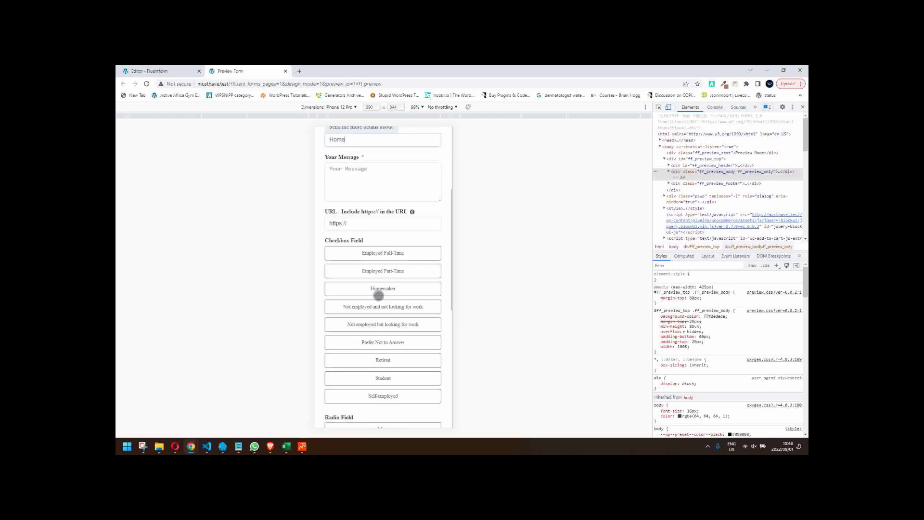
# - Test the employment checkboxes and radio options in mobile view, ending on South America
pyautogui.click(381, 191)
pyautogui.click(378, 206)
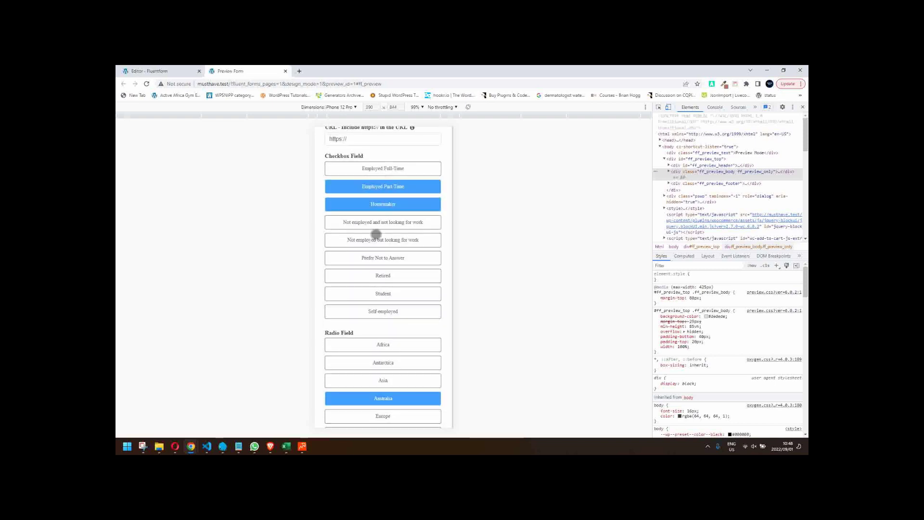
pyautogui.click(378, 240)
pyautogui.click(379, 258)
pyautogui.scroll(-3, 383, 288)
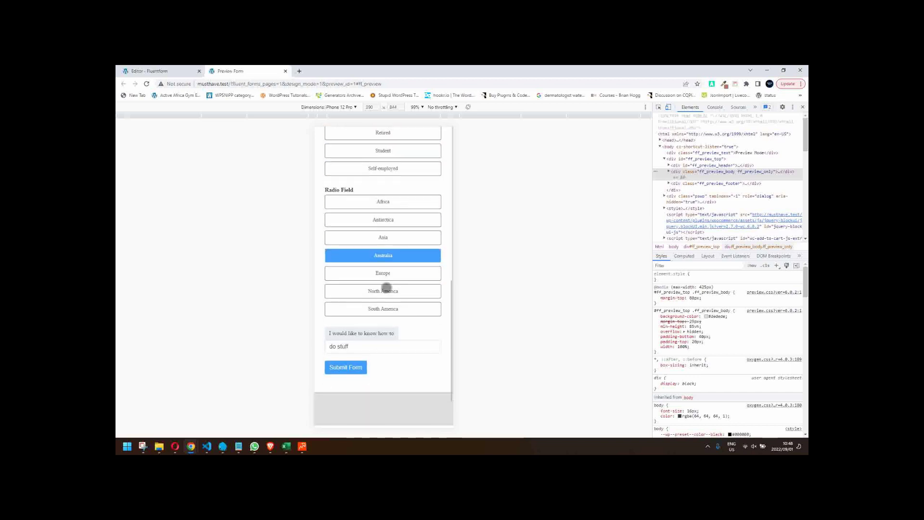
pyautogui.click(391, 237)
pyautogui.click(399, 221)
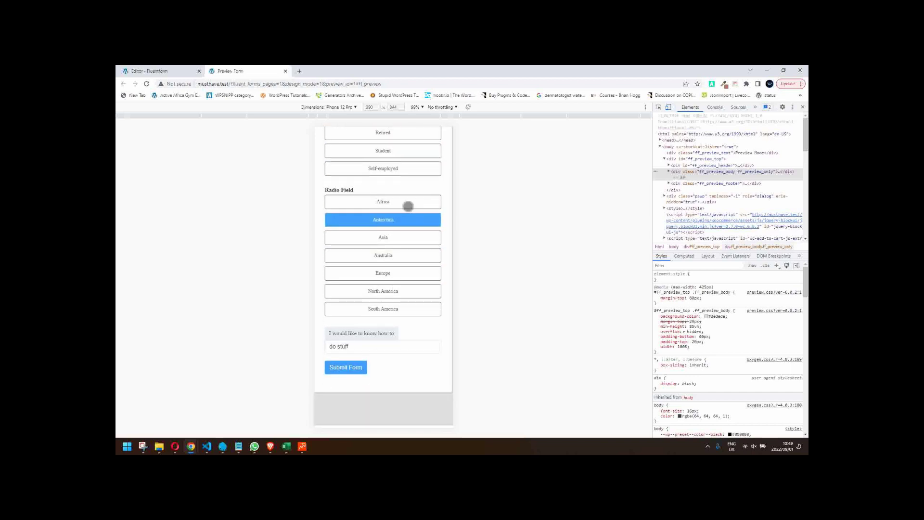
pyautogui.click(407, 206)
pyautogui.click(404, 273)
pyautogui.click(404, 293)
pyautogui.click(407, 308)
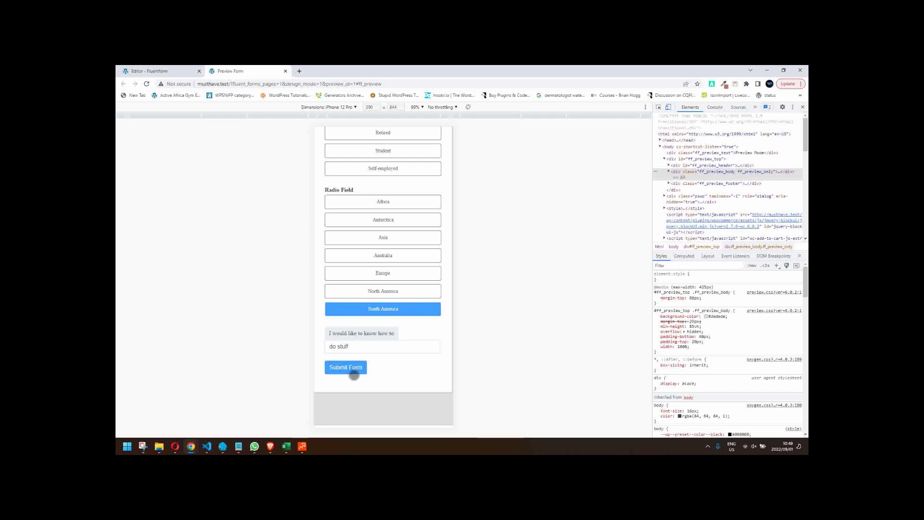
# - Close DevTools and the preview tab to return to the form editor
pyautogui.scroll(5, 358, 371)
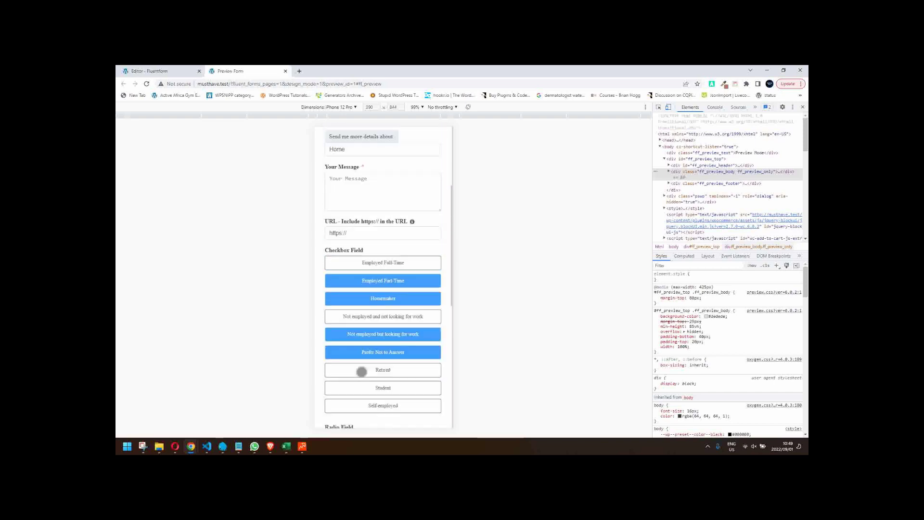
pyautogui.scroll(1, 362, 371)
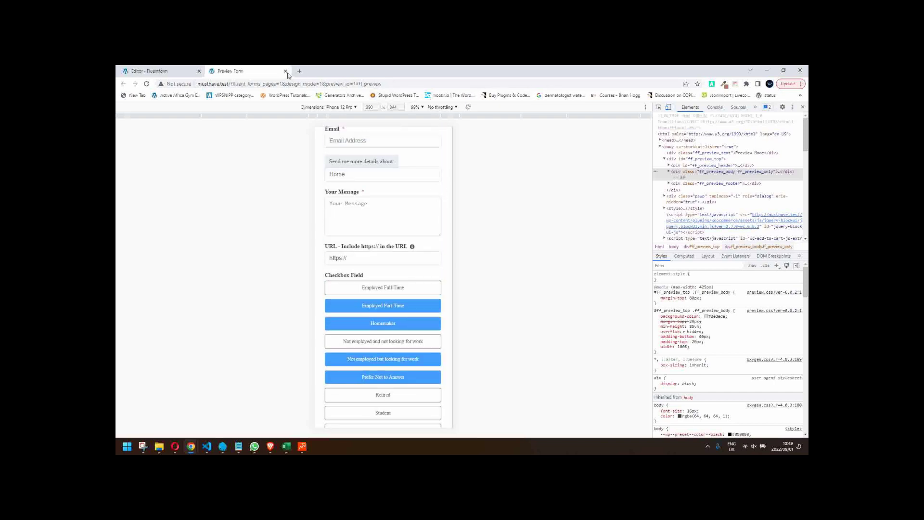
pyautogui.click(802, 109)
pyautogui.scroll(2, 366, 231)
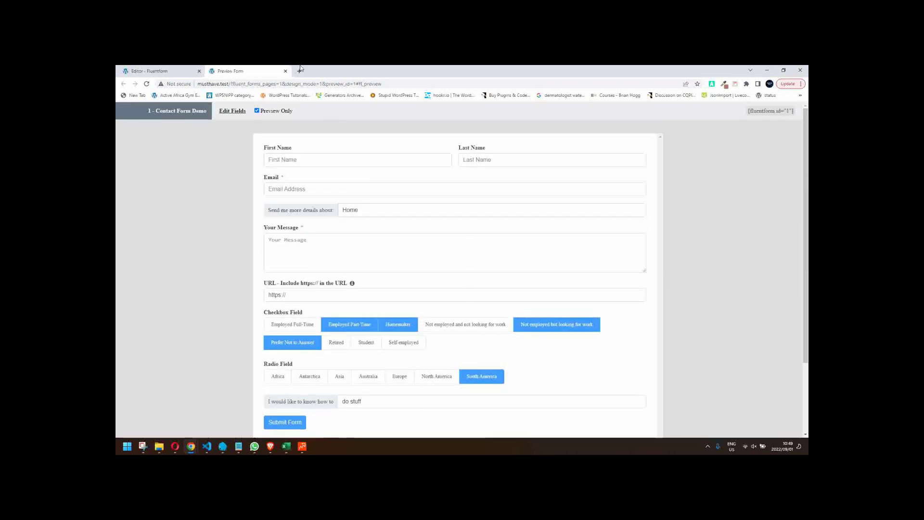
pyautogui.click(285, 71)
pyautogui.moveTo(357, 316)
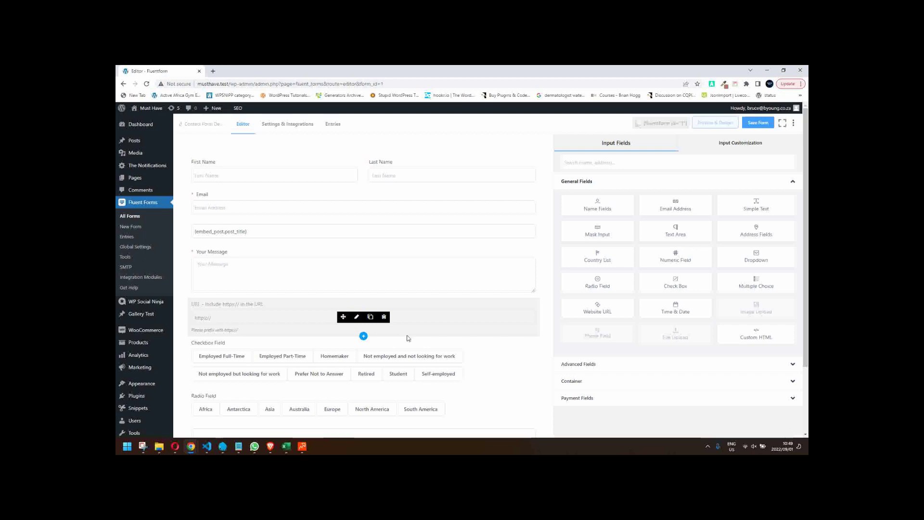
# - Check the Checkbox Field's Name Attribute under Advanced Options, then preview the form
pyautogui.moveTo(316, 366)
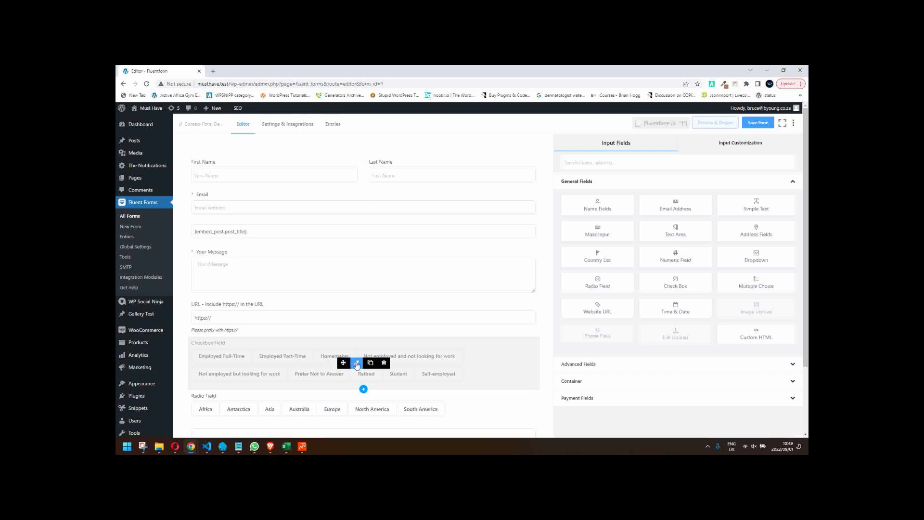
pyautogui.click(357, 364)
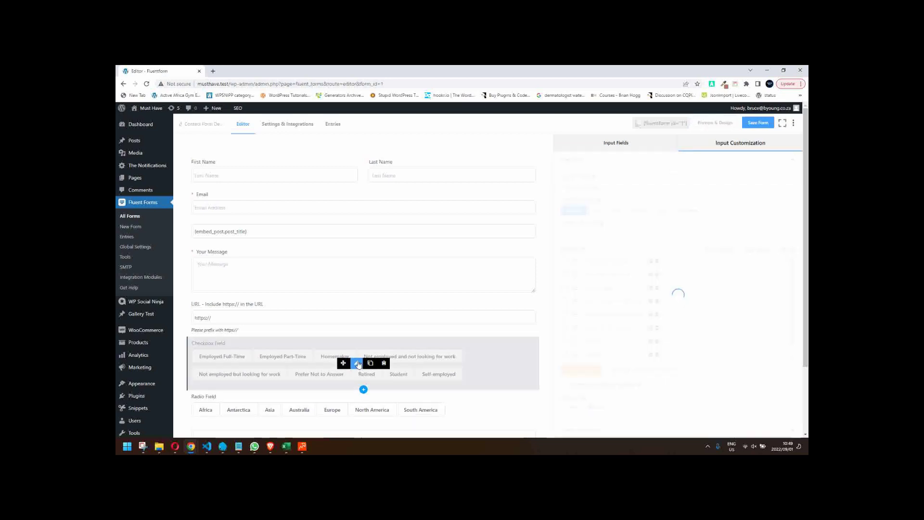
pyautogui.scroll(-1, 708, 335)
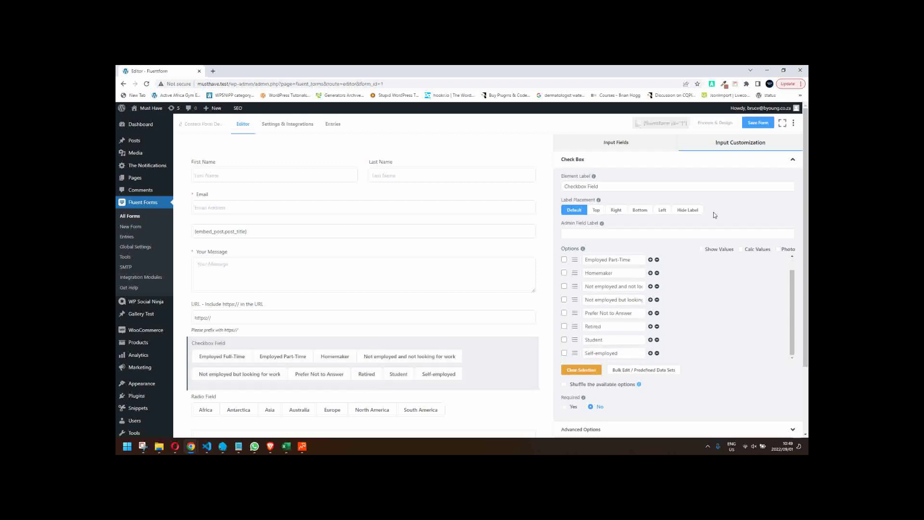
pyautogui.scroll(-3, 715, 214)
pyautogui.click(606, 327)
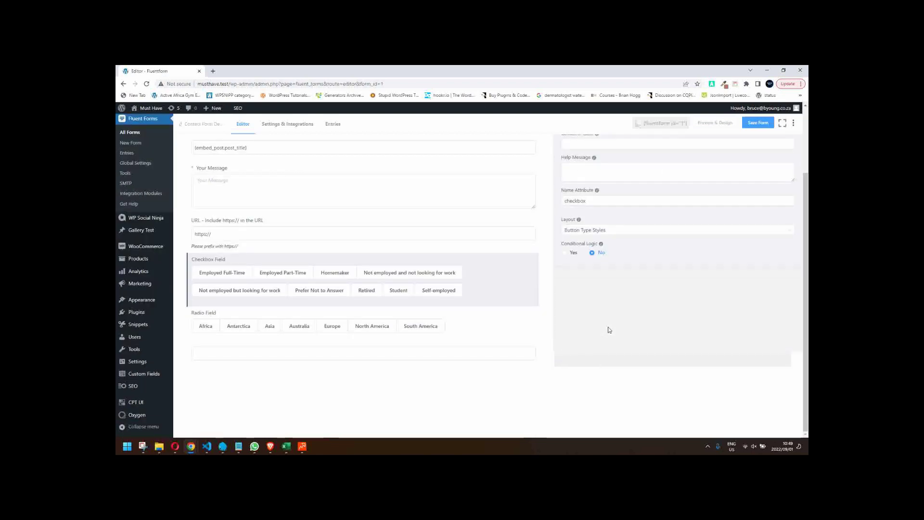
pyautogui.scroll(3, 611, 341)
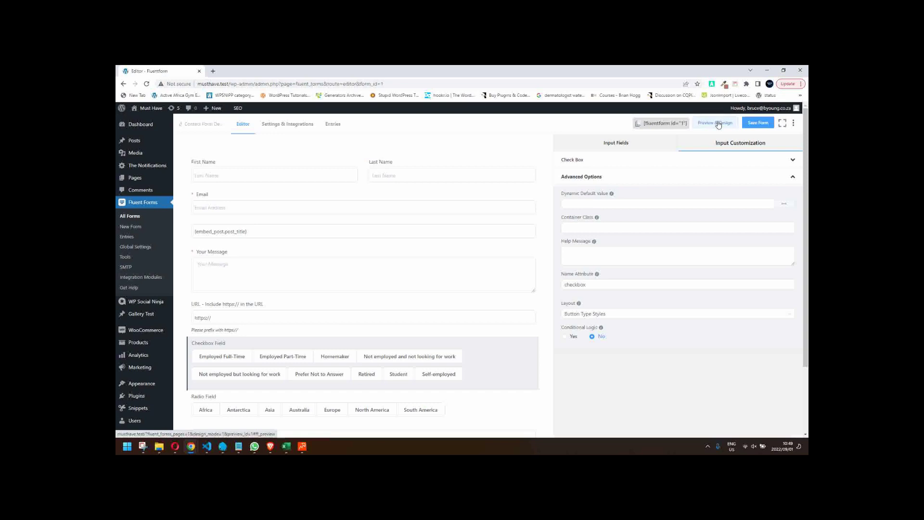
pyautogui.click(717, 124)
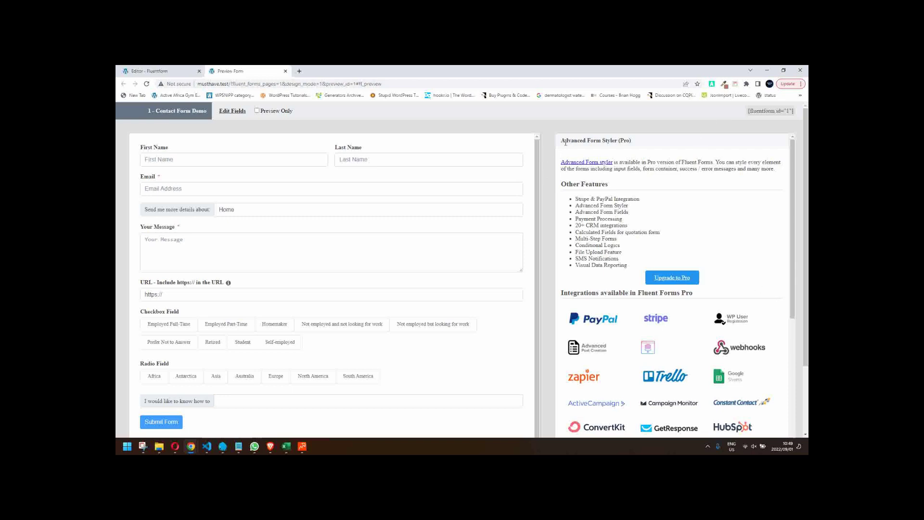
# - Look over the preview's Advanced Form Styler (Pro) panel, then close the preview tab
pyautogui.moveTo(589, 142); pyautogui.dragTo(631, 141)
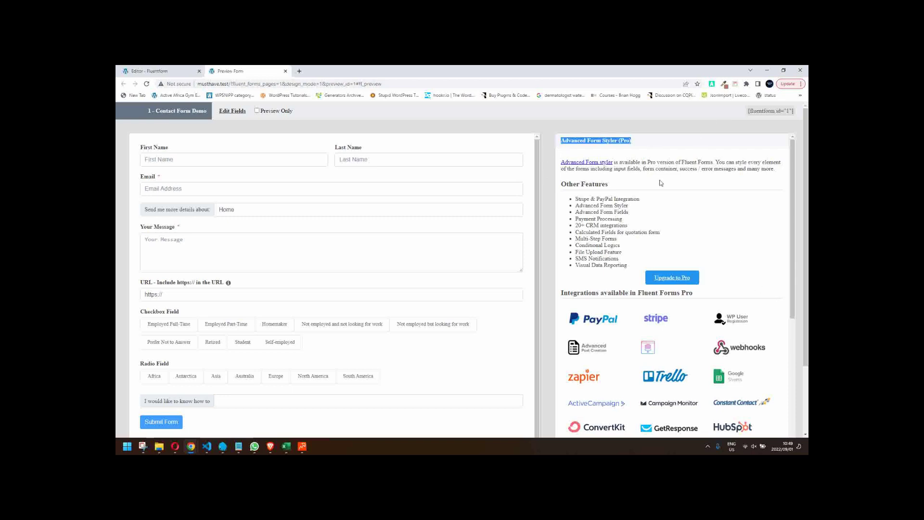
pyautogui.scroll(-5, 668, 205)
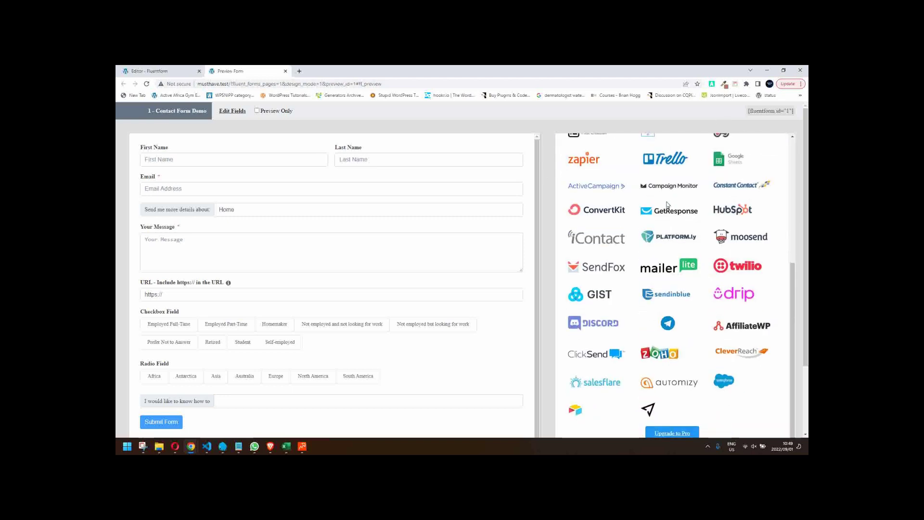
pyautogui.scroll(5, 668, 205)
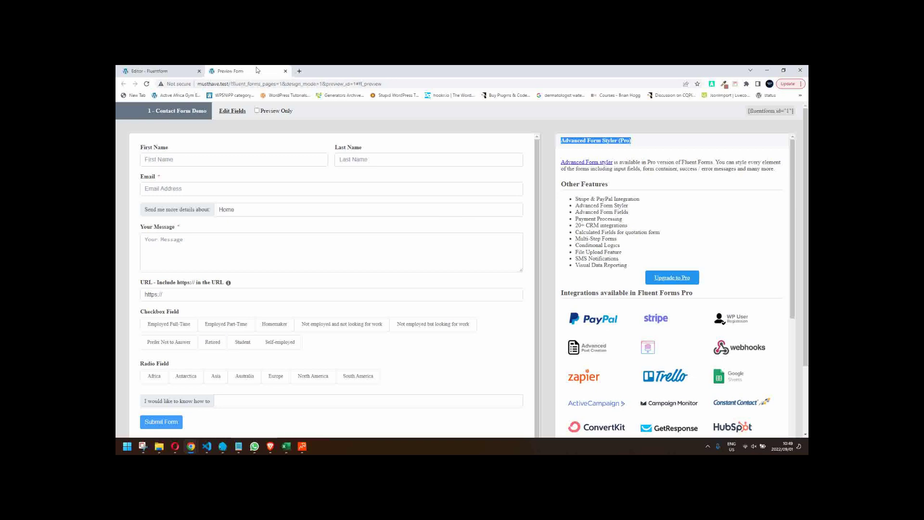
pyautogui.click(285, 71)
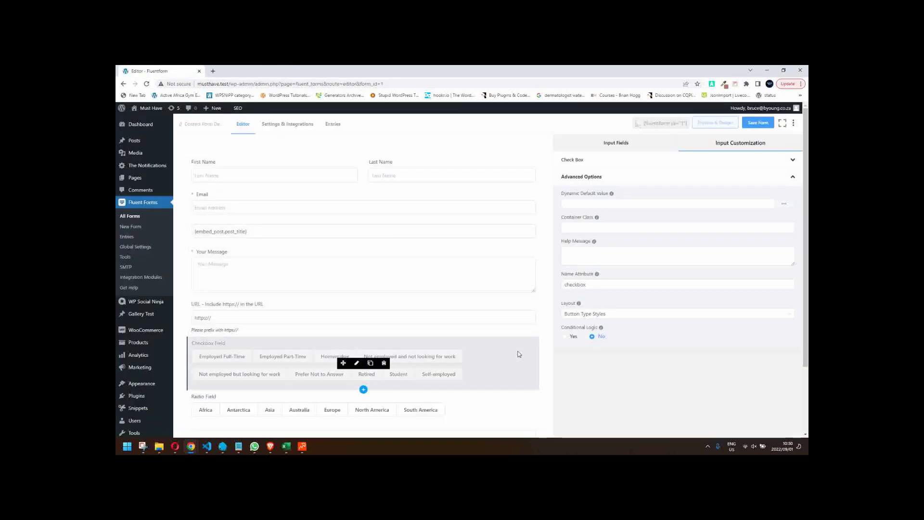
# - Save the form with Ctrl+S and go to Settings & Integrations
pyautogui.click(492, 355)
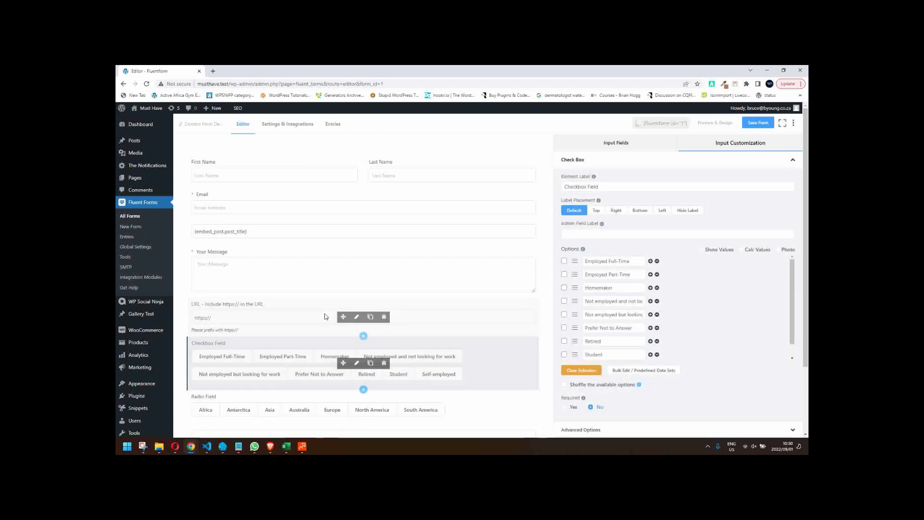
pyautogui.click(309, 306)
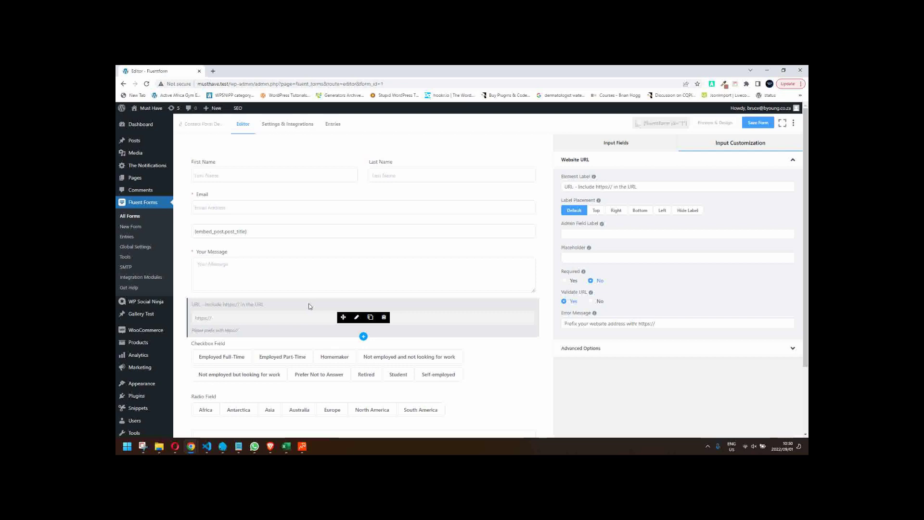
pyautogui.hotkey('ctrl', 's')
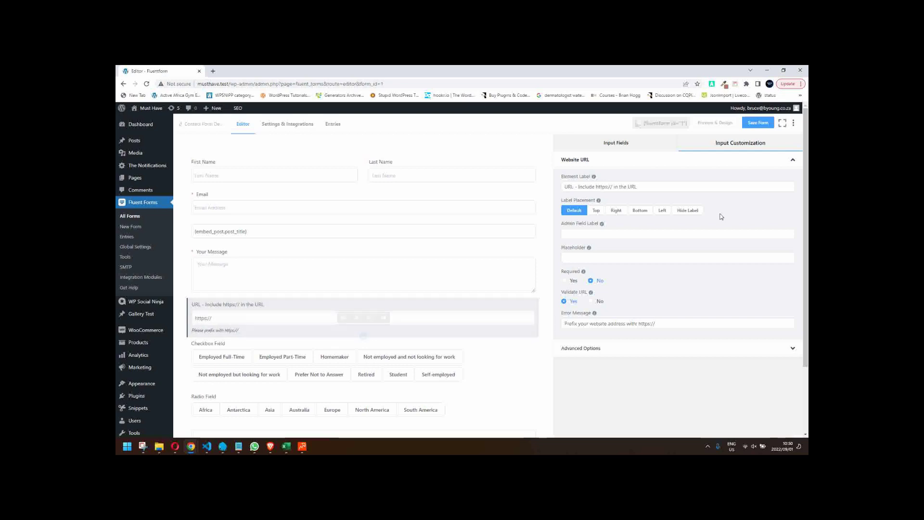
pyautogui.moveTo(372, 363)
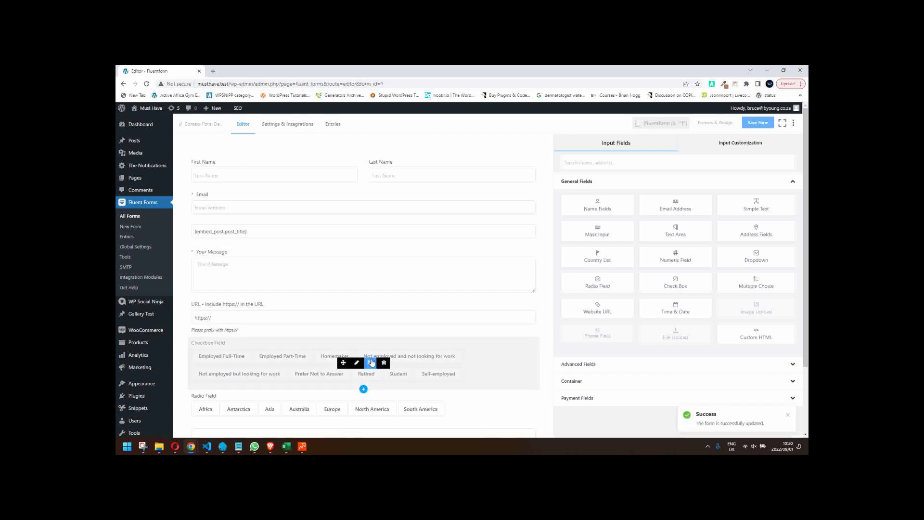
pyautogui.click(287, 125)
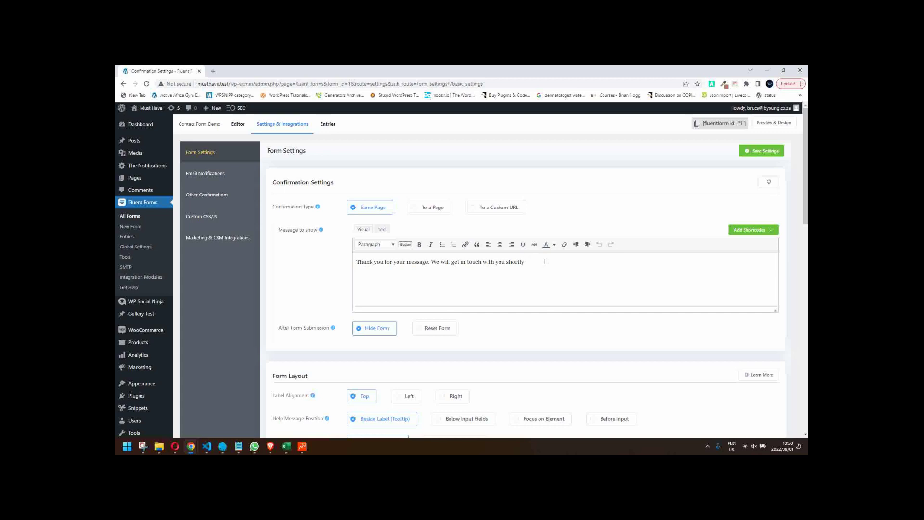
# - Replace the confirmation message with 'Hi' followed by the names[First Name] smartcode
pyautogui.moveTo(546, 260); pyautogui.dragTo(350, 254)
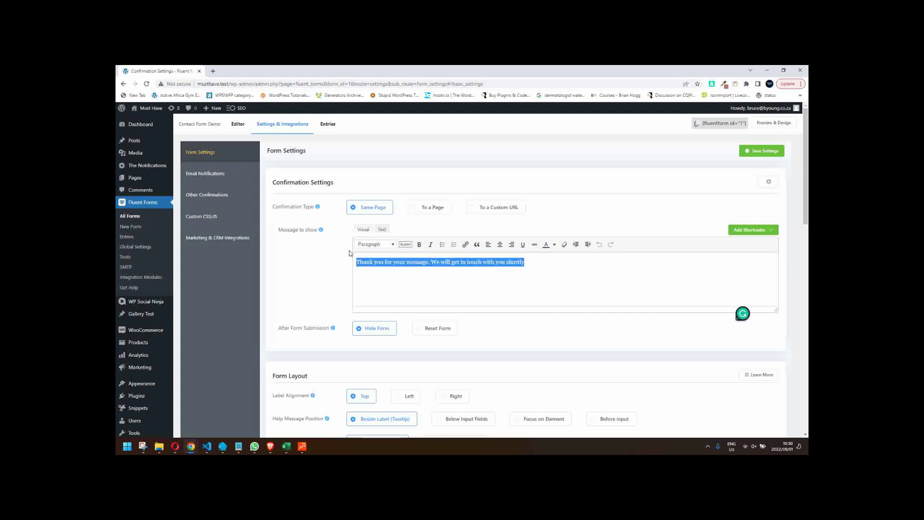
pyautogui.press('BackSpace')
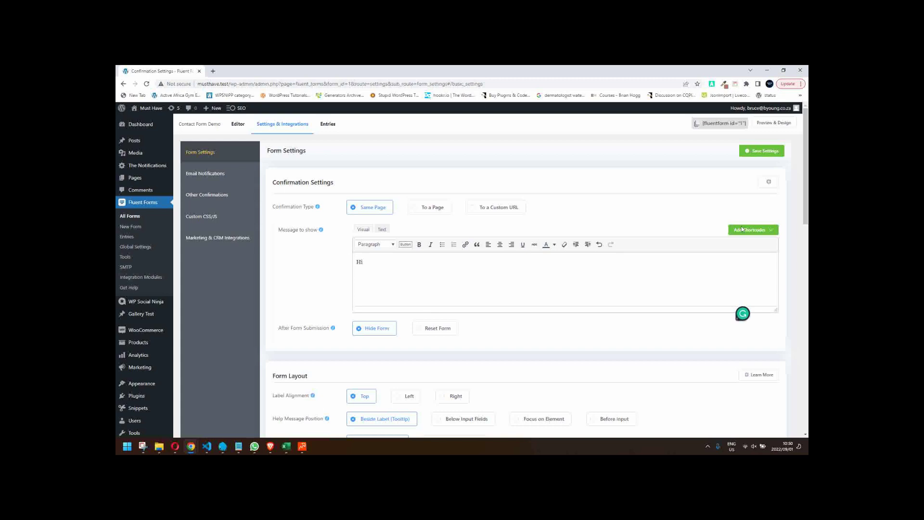
pyautogui.click(755, 232)
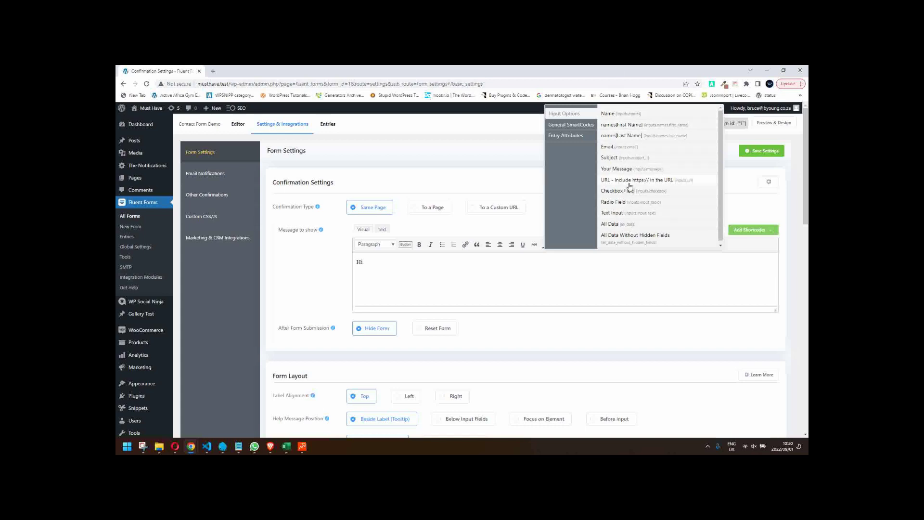
pyautogui.click(626, 126)
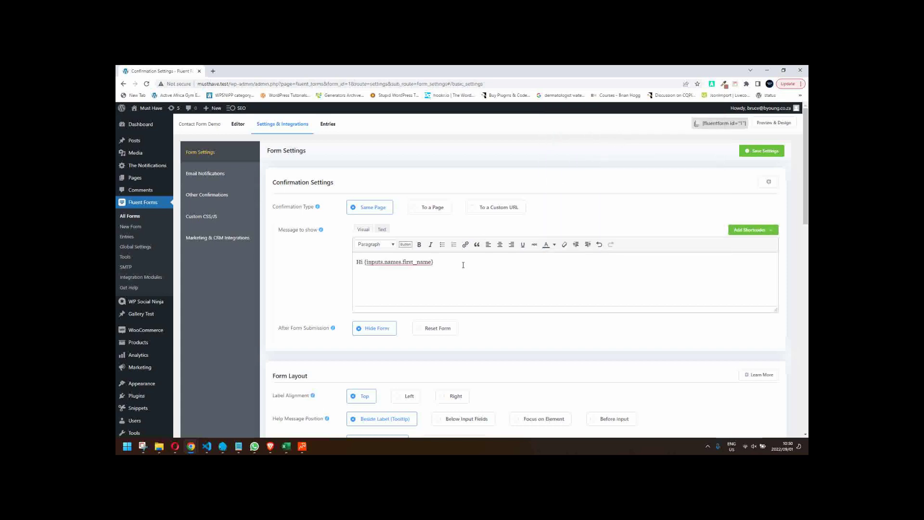
# - Add 'Thank you for completing the form. Somebody will contact you regarding how to'
pyautogui.press('Return')
pyautogui.write('Thank hyou')
pyautogui.press('BackSpace')
pyautogui.press('BackSpace')
pyautogui.press('BackSpace')
pyautogui.write('you for')
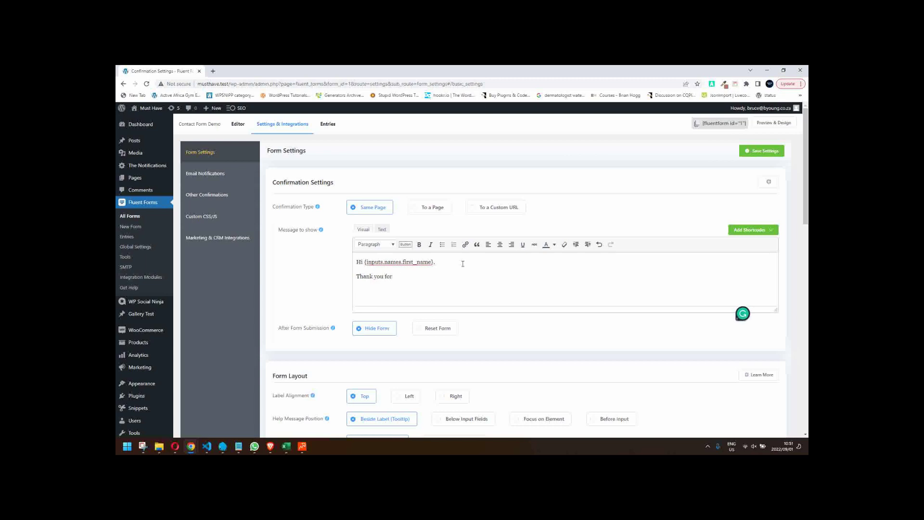
pyautogui.write(' completing the ')
pyautogui.write('form. ')
pyautogui.write('Somebo')
pyautogui.write('dy from')
pyautogui.press('BackSpace')
pyautogui.press('BackSpace')
pyautogui.press('BackSpace')
pyautogui.press('BackSpace')
pyautogui.press('BackSpace')
pyautogui.write('will contact')
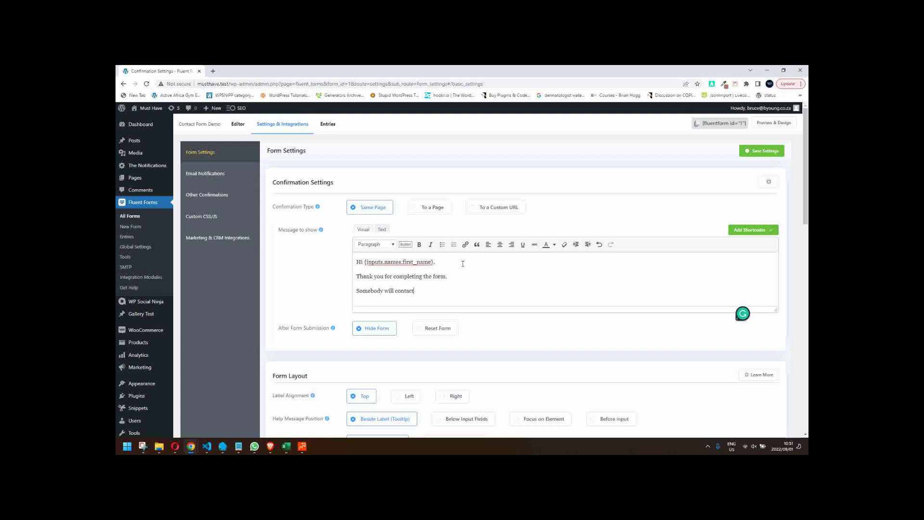
pyautogui.write(' you regarding you')
pyautogui.write(' ho')
pyautogui.write('w')
pyautogui.write(' to')
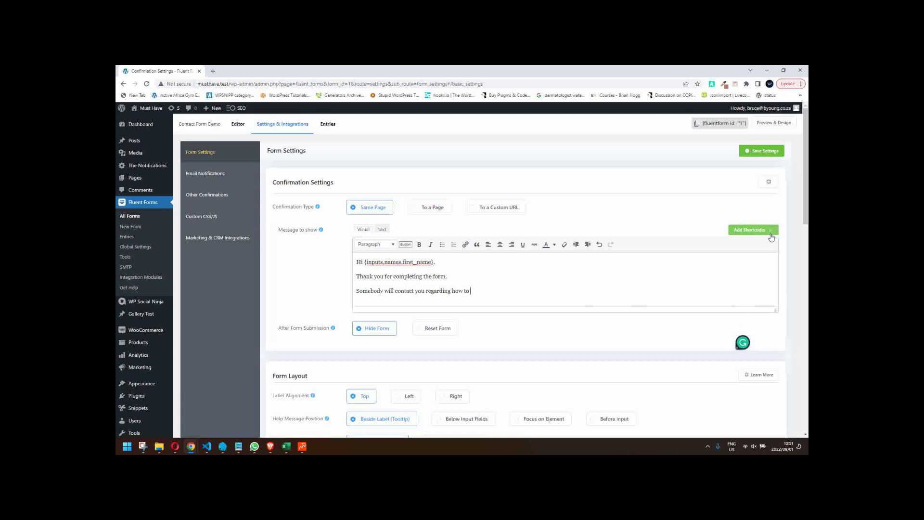
pyautogui.click(769, 230)
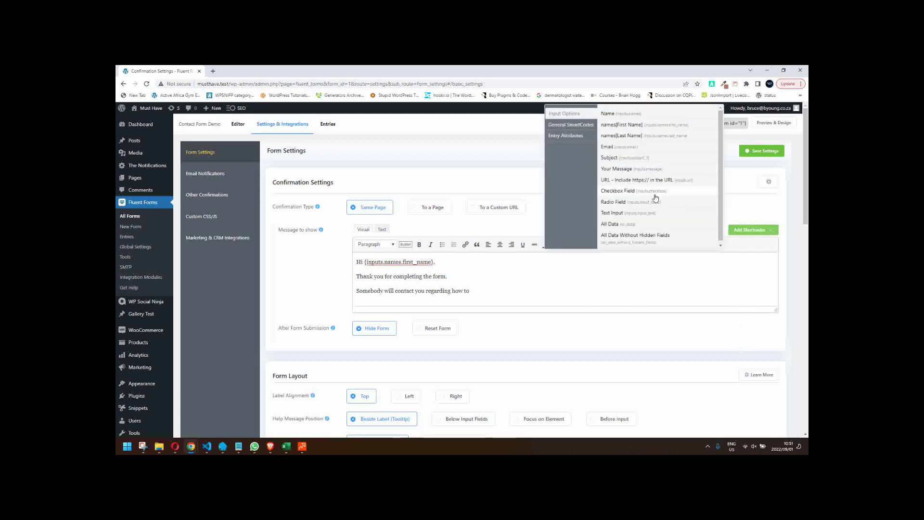
# - Insert the Text Input smartcode after 'regarding how to' and add a 'Chat soon' sign-off line
pyautogui.scroll(-1, 650, 195)
pyautogui.scroll(-1, 681, 212)
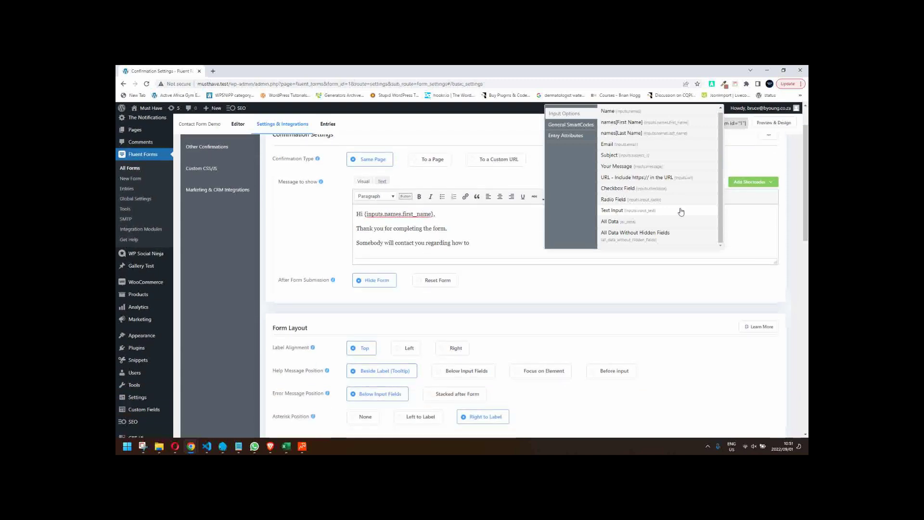
pyautogui.scroll(1, 681, 212)
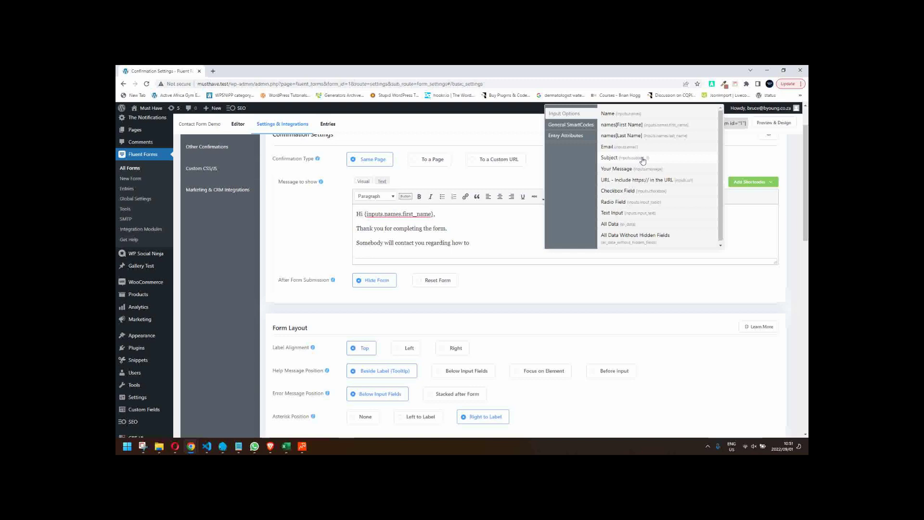
pyautogui.click(630, 215)
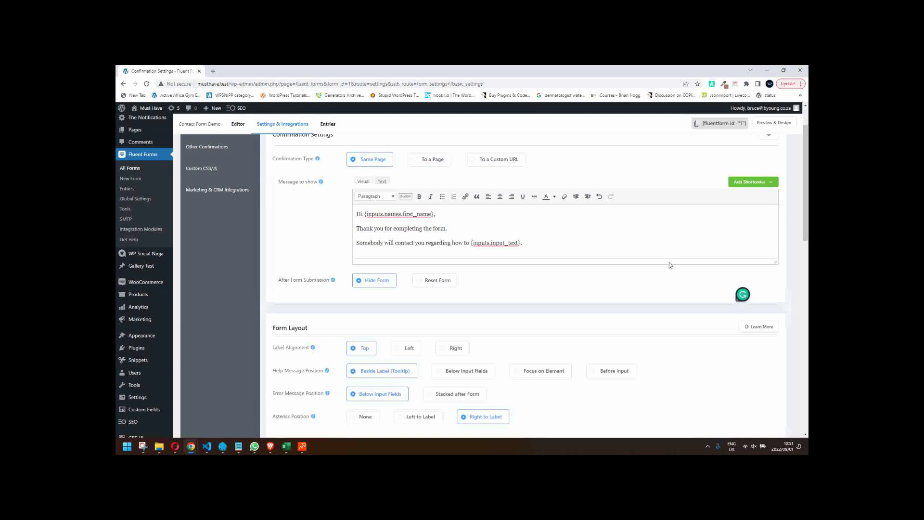
pyautogui.press('Return')
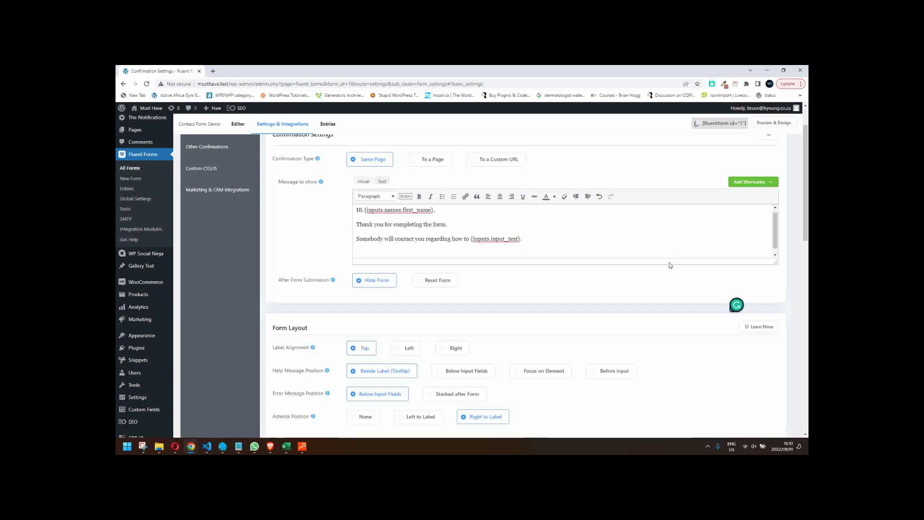
pyautogui.write('Kind regards')
pyautogui.press('BackSpace')
pyautogui.press('BackSpace')
pyautogui.press('BackSpace')
pyautogui.press('BackSpace')
pyautogui.press('BackSpace')
pyautogui.press('BackSpace')
pyautogui.press('BackSpace')
pyautogui.press('BackSpace')
pyautogui.press('BackSpace')
pyautogui.press('BackSpace')
pyautogui.press('BackSpace')
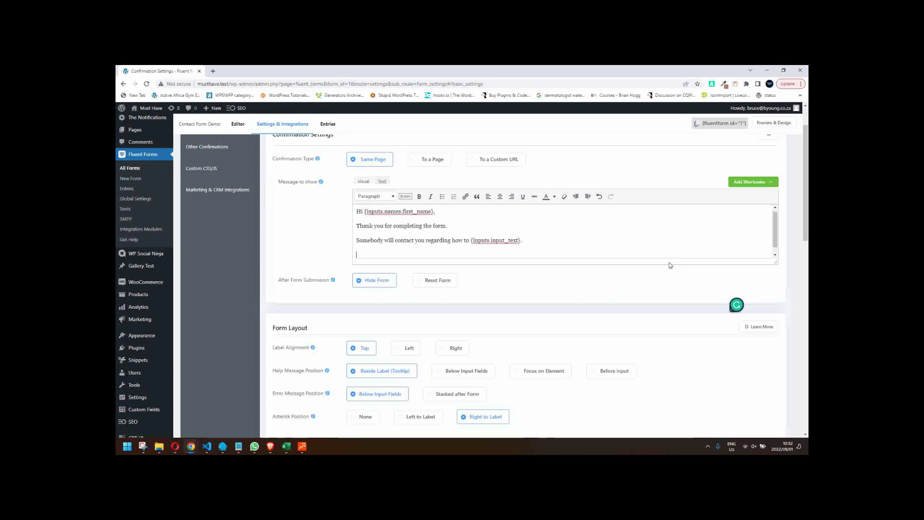
pyautogui.write('Chat soon!')
# - Add the paragraph 'We see you're interested in {inputs.checkbox}' and save the confirmation settings
pyautogui.press('Return')
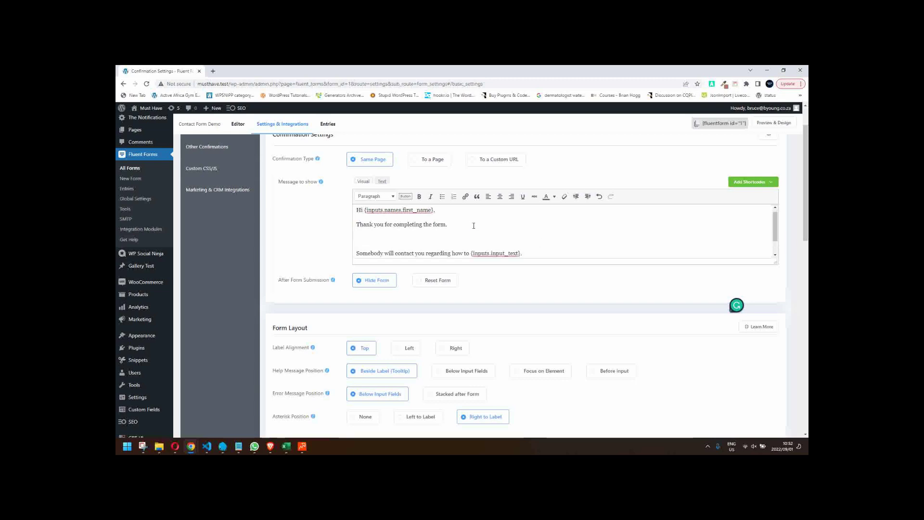
pyautogui.write("We see you're interested in")
pyautogui.click(743, 183)
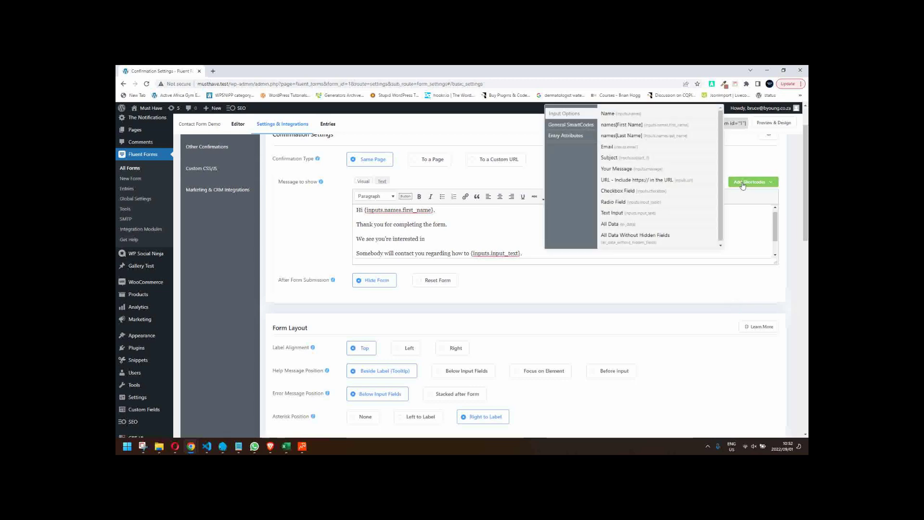
pyautogui.click(622, 193)
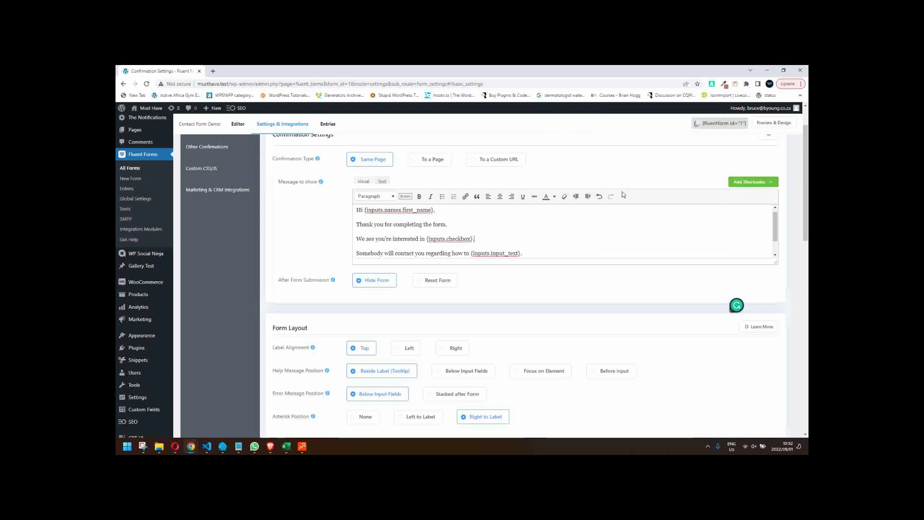
pyautogui.scroll(1, 738, 199)
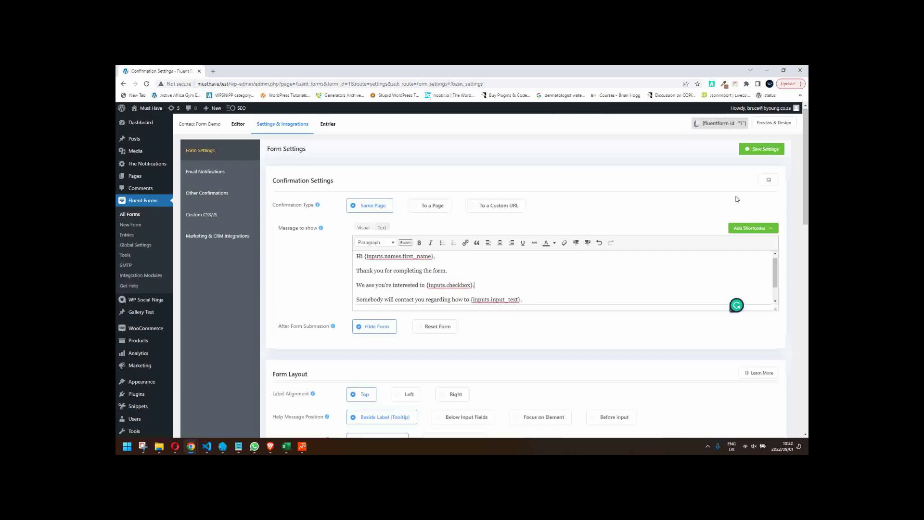
pyautogui.click(763, 151)
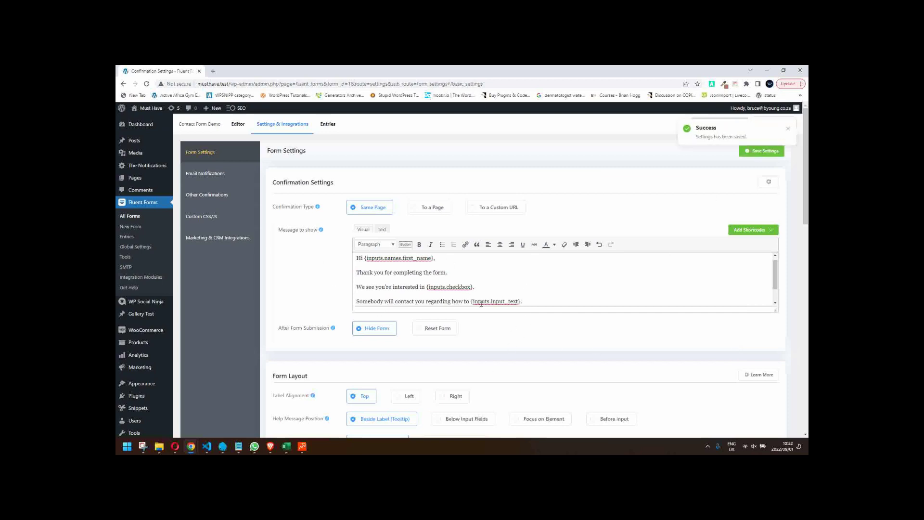
pyautogui.click(239, 125)
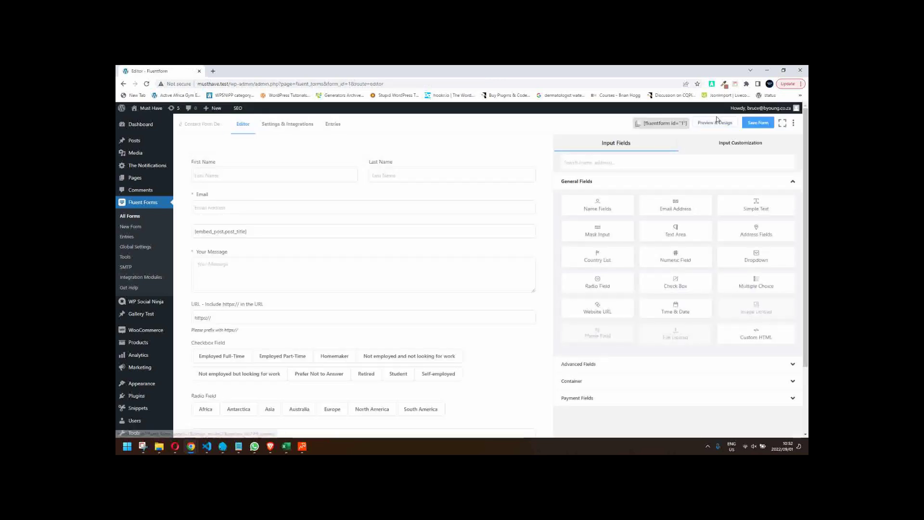
# - In the form preview, fill in name, email, message 'TEst' and the URL field
pyautogui.click(720, 125)
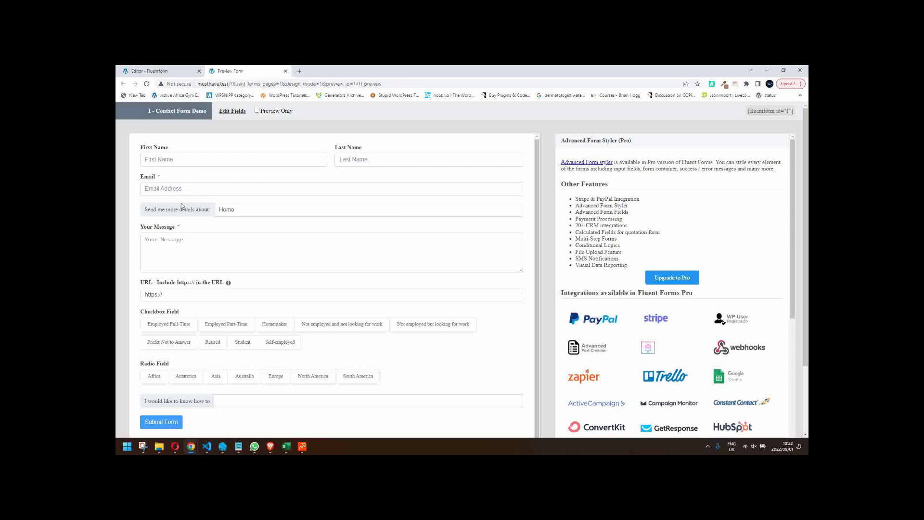
pyautogui.click(182, 188)
pyautogui.click(208, 210)
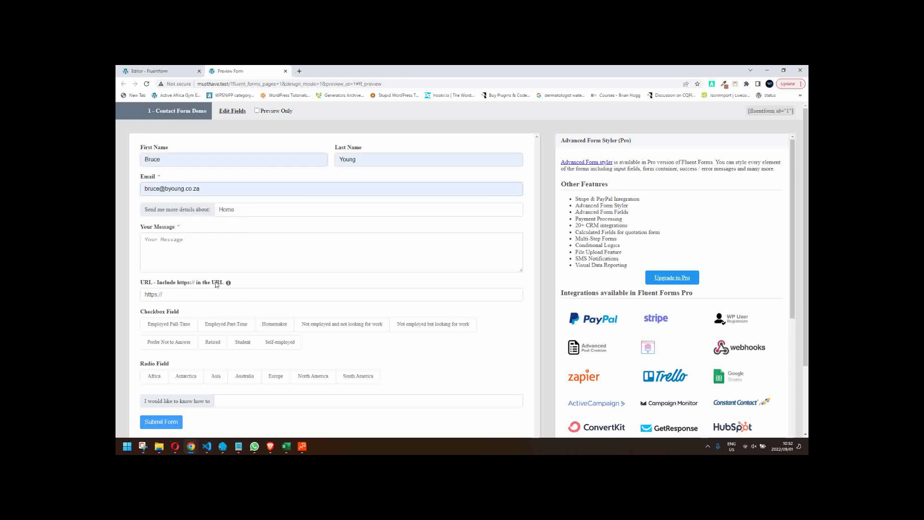
pyautogui.click(161, 249)
pyautogui.write('TEst')
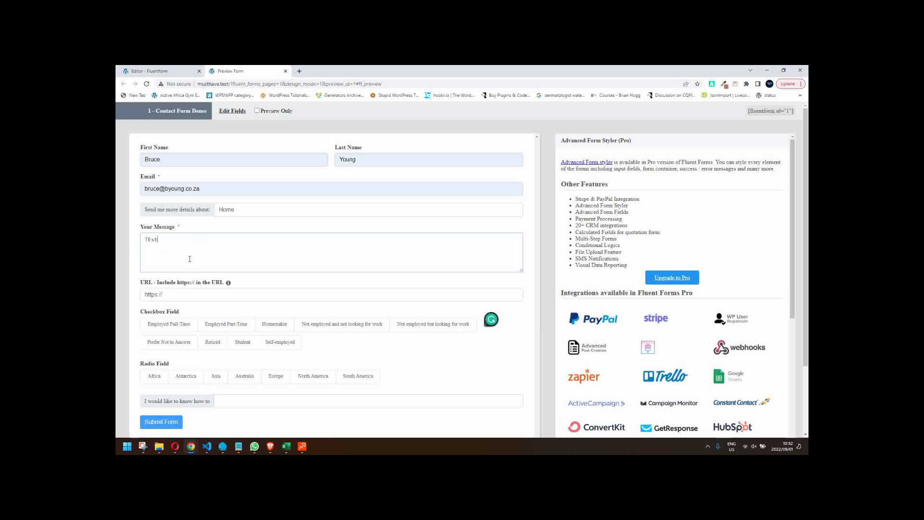
pyautogui.scroll(-2, 244, 267)
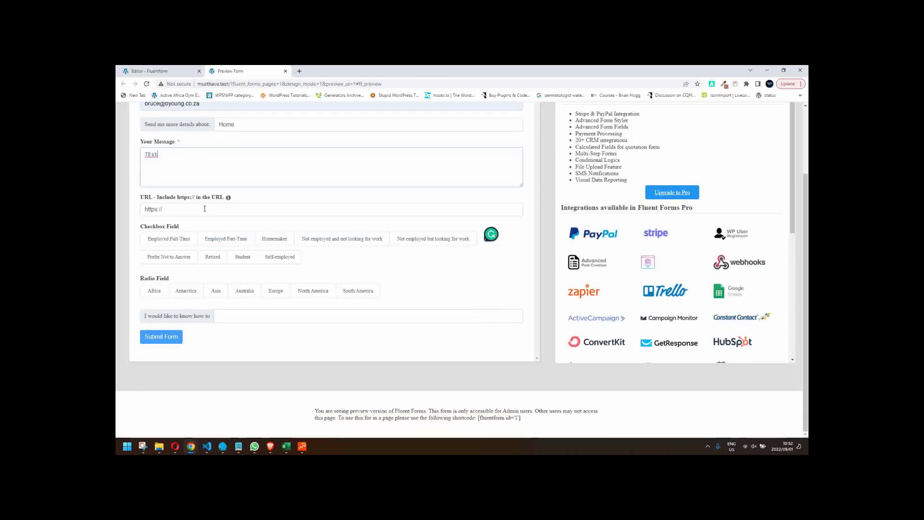
pyautogui.click(240, 211)
pyautogui.click(186, 225)
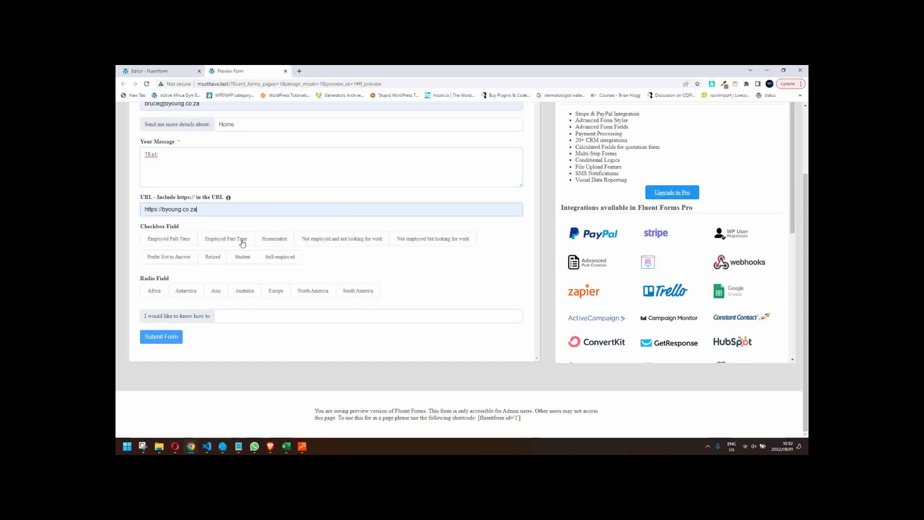
pyautogui.scroll(1, 239, 241)
# - Tick Part-Time, Homemaker and Not employed, choose Antarctica, enter 'build a house' and submit
pyautogui.click(252, 289)
pyautogui.click(274, 287)
pyautogui.click(329, 288)
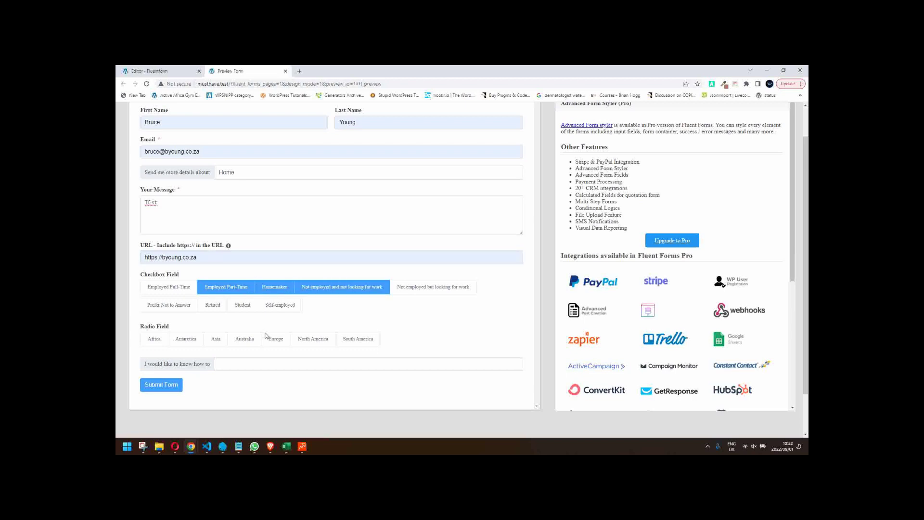
pyautogui.click(283, 341)
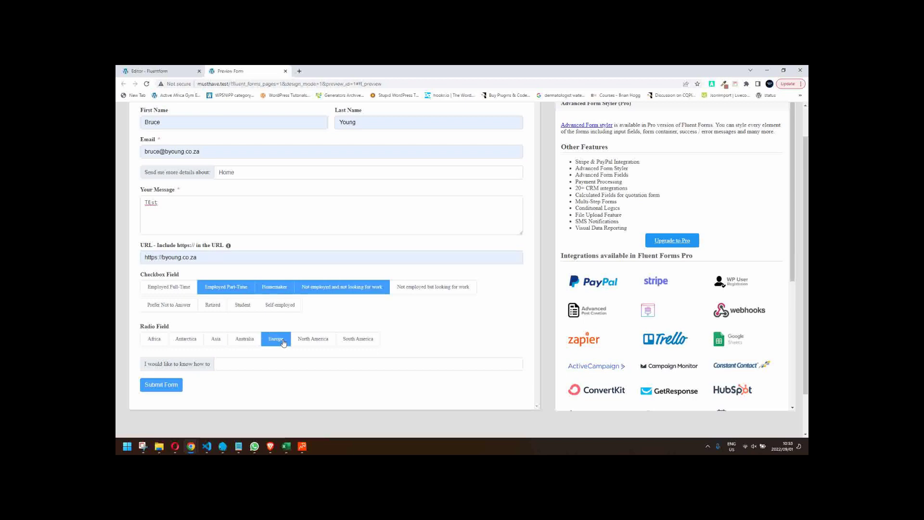
pyautogui.click(187, 340)
pyautogui.click(239, 365)
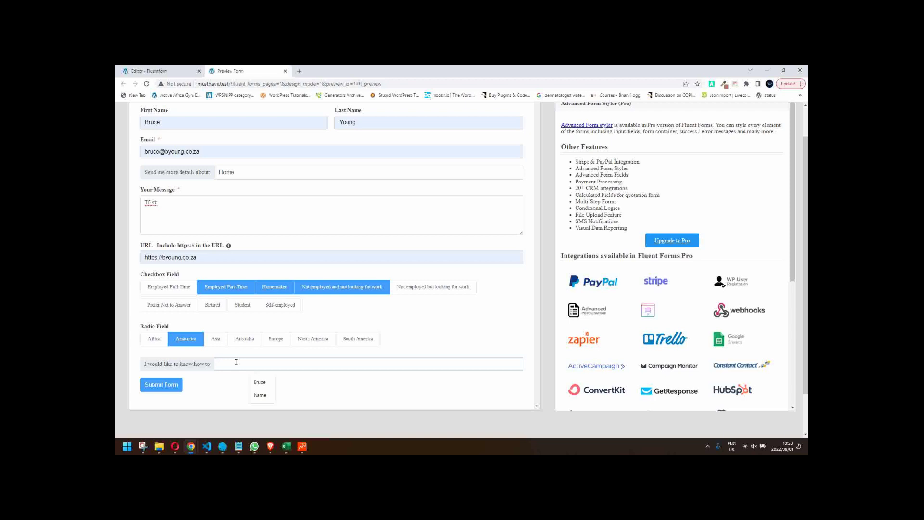
pyautogui.write('do')
pyautogui.press('BackSpace')
pyautogui.press('BackSpace')
pyautogui.press('BackSpace')
pyautogui.press('BackSpace')
pyautogui.press('BackSpace')
pyautogui.write('build a house')
pyautogui.click(169, 385)
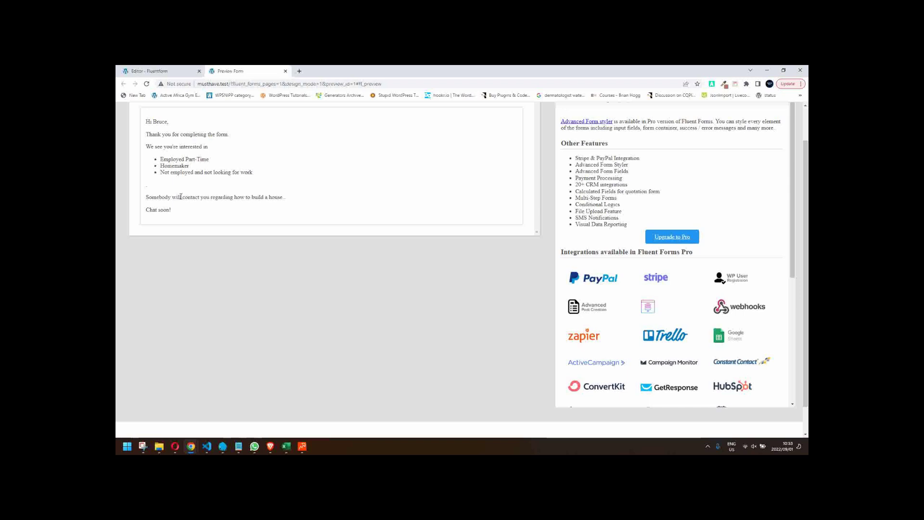
# - Back in the editor, set the Simple Text field's name attribute to I_would_like_to_know_how_to
pyautogui.click(286, 71)
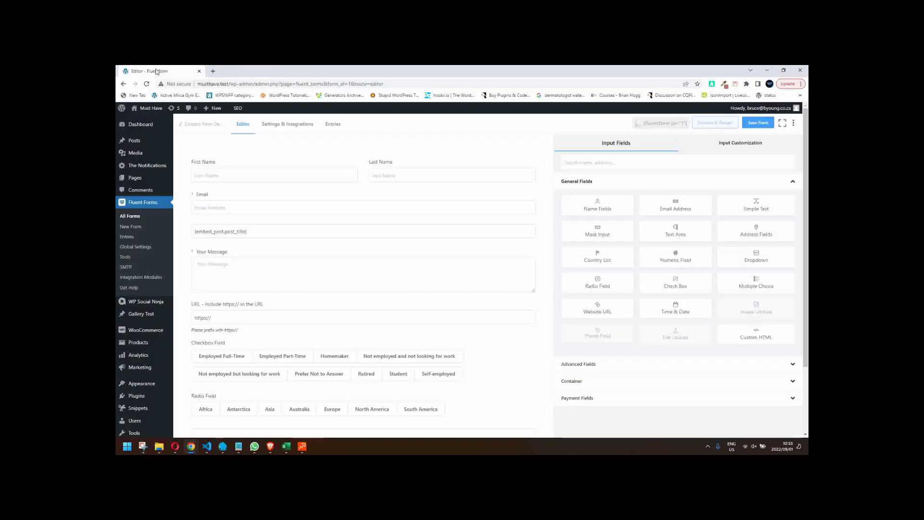
pyautogui.moveTo(299, 257)
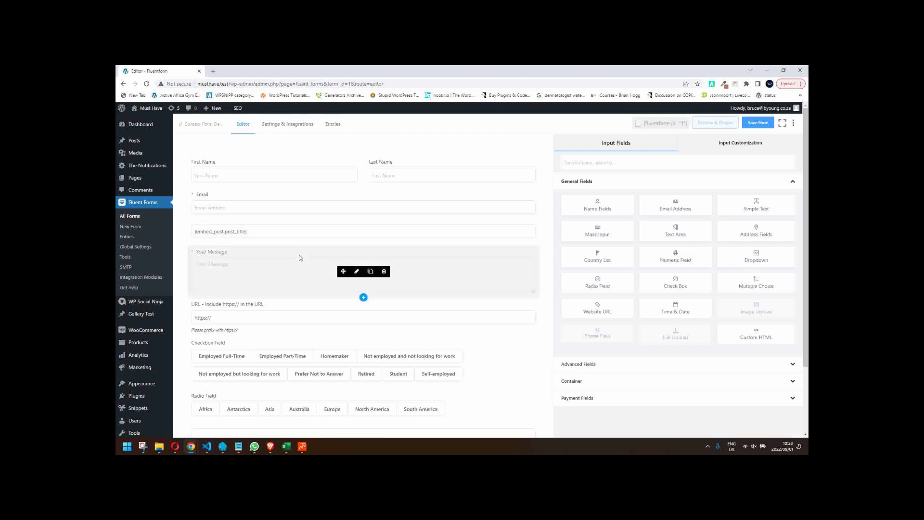
pyautogui.scroll(-1, 294, 263)
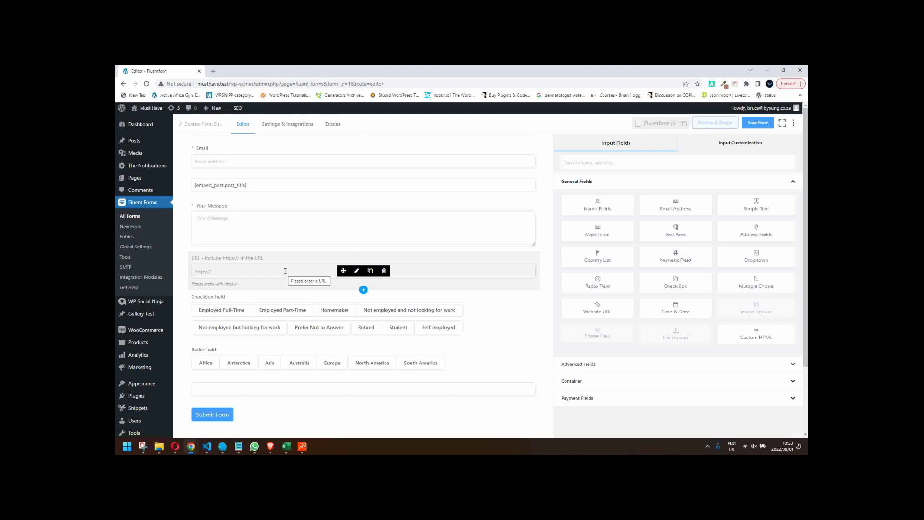
pyautogui.moveTo(271, 193)
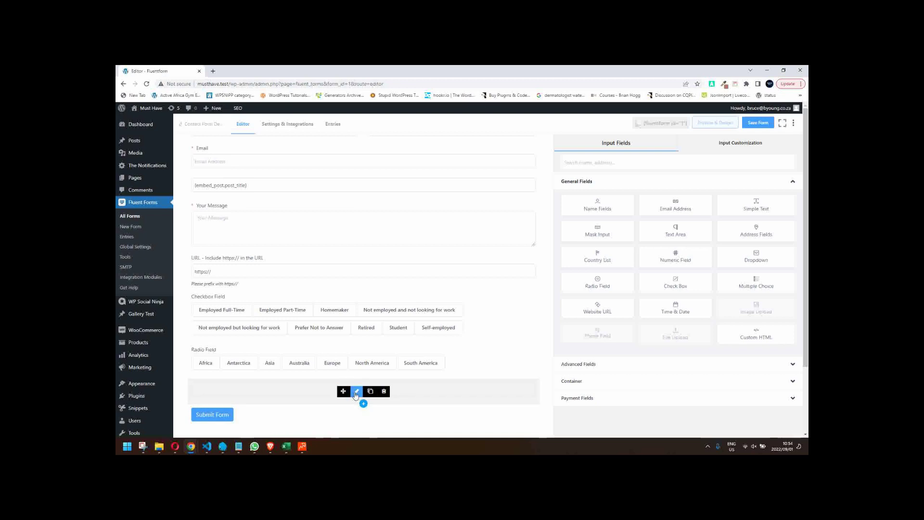
pyautogui.click(357, 391)
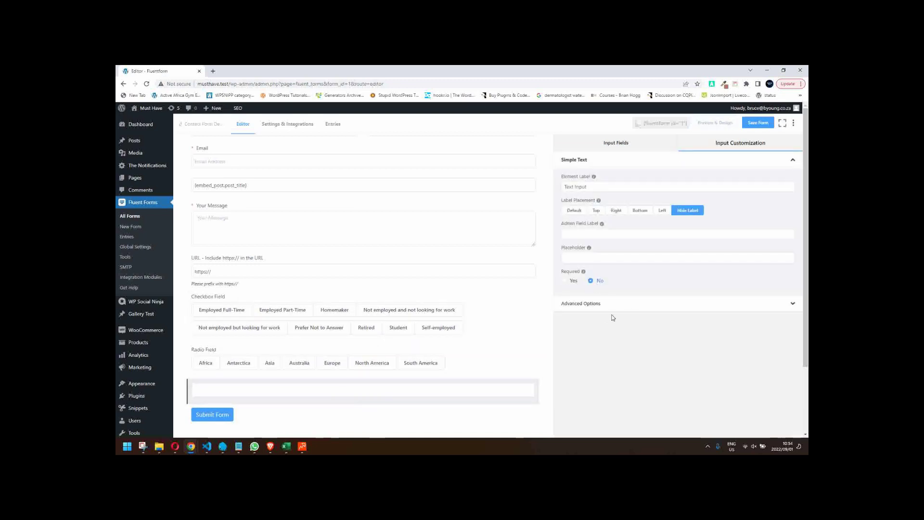
pyautogui.click(594, 304)
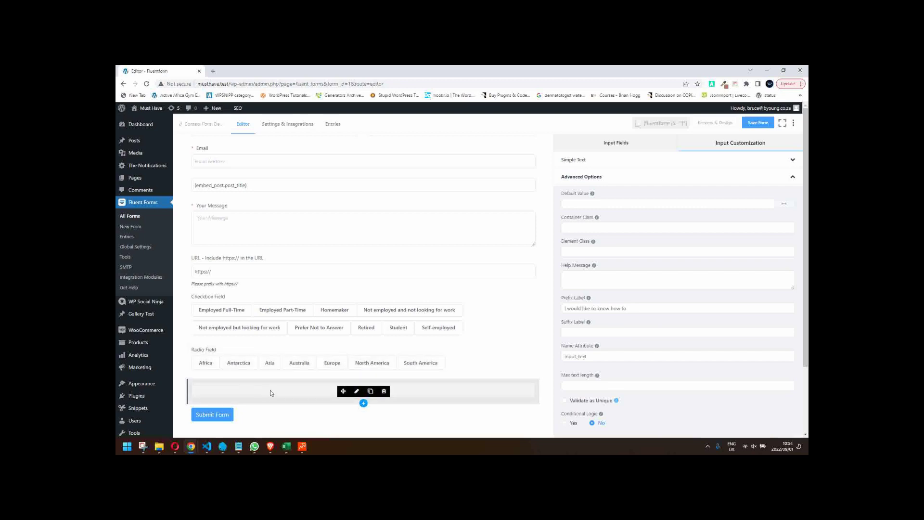
pyautogui.moveTo(628, 308); pyautogui.dragTo(525, 305)
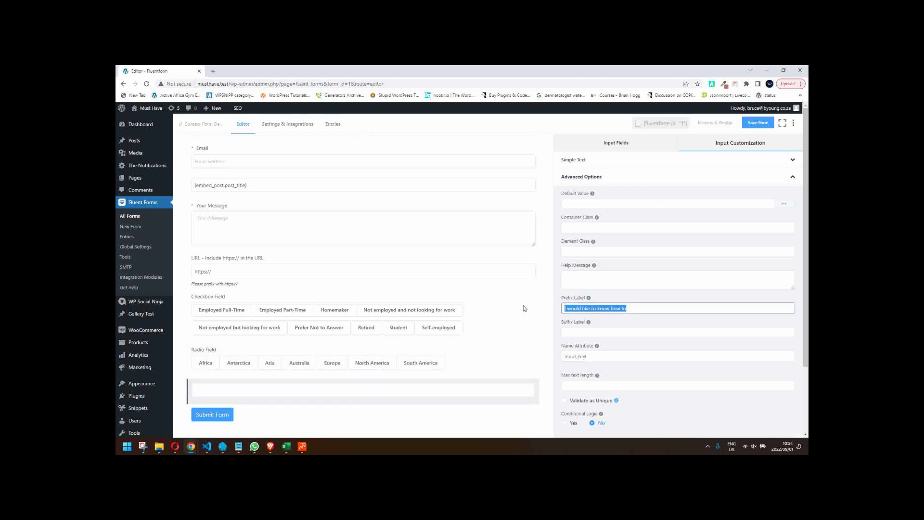
pyautogui.scroll(-1, 601, 362)
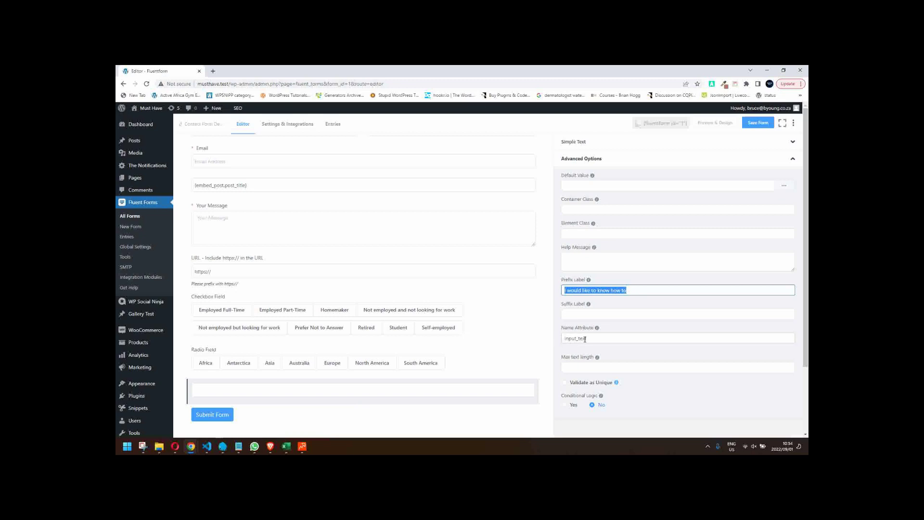
pyautogui.moveTo(591, 338); pyautogui.dragTo(563, 338)
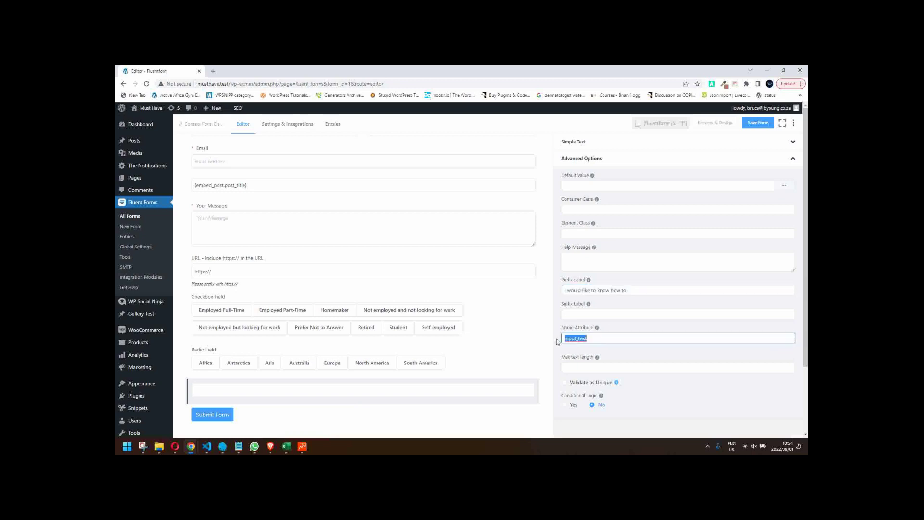
pyautogui.write('I_would_like_to_know_how_to')
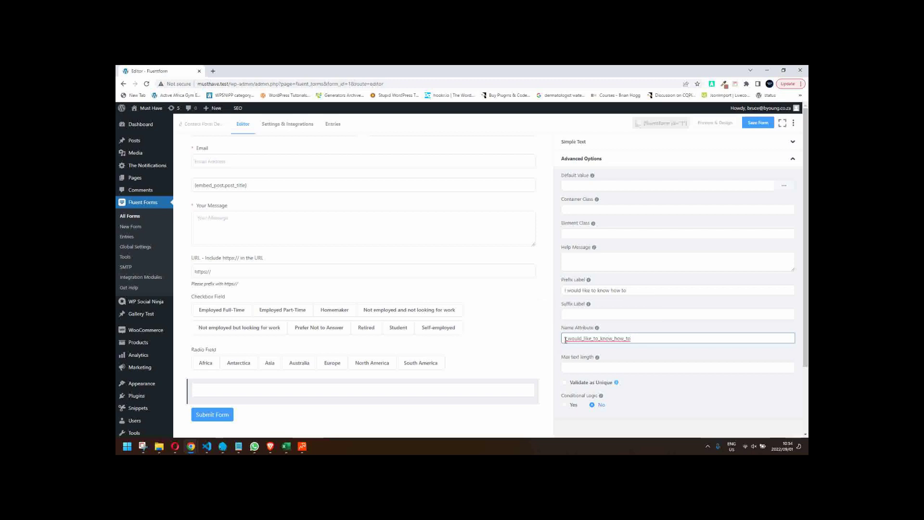
# - Replace the leading I with 'text_input' to get text_input_would_like_to_know_how_to
pyautogui.click(642, 308)
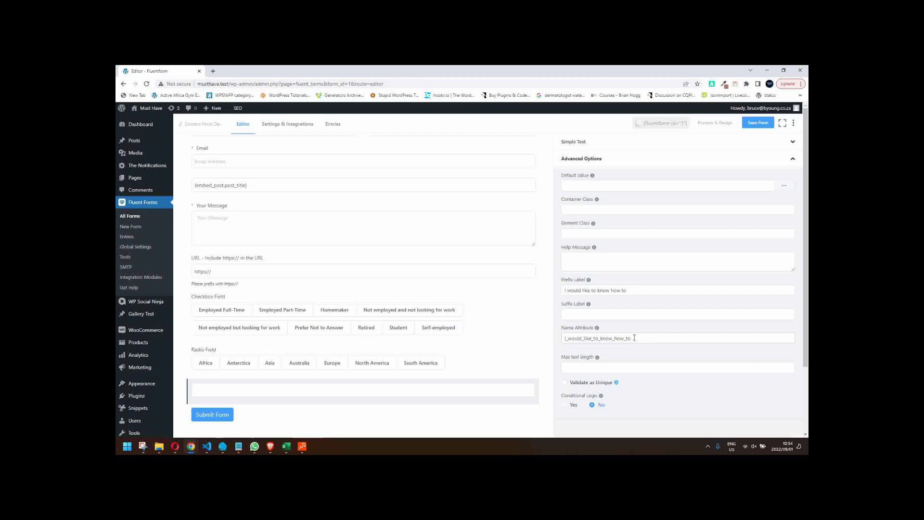
pyautogui.click(569, 341)
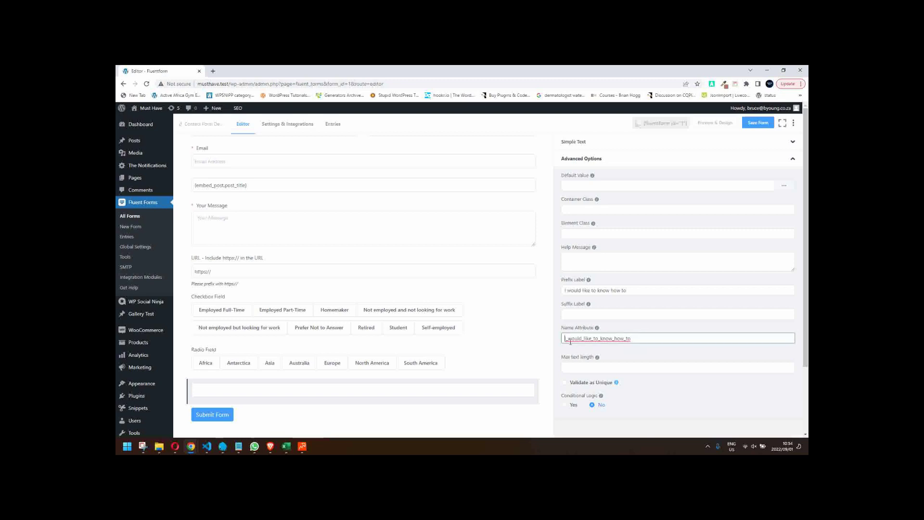
pyautogui.write('text_')
pyautogui.press('Delete')
pyautogui.write('input')
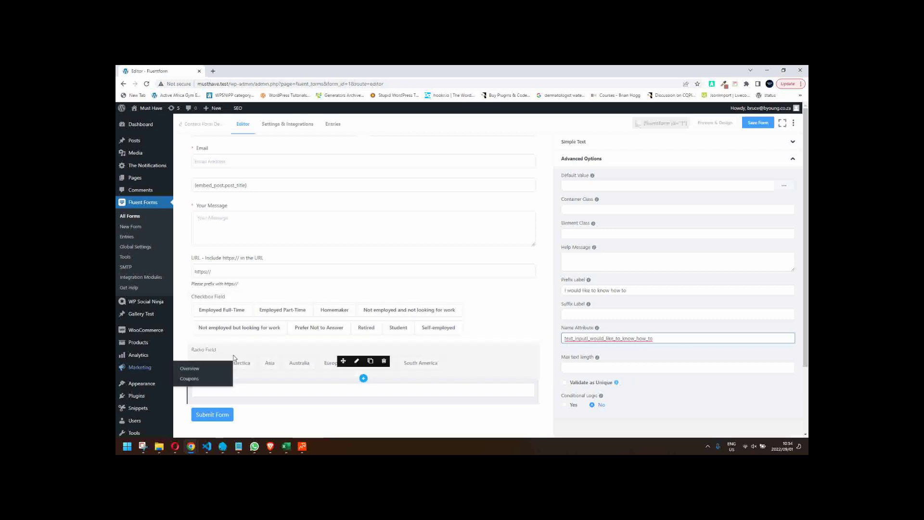
# - Relabel the radio field 'What continent' and set its name attribute to input_radio_continent
pyautogui.click(358, 362)
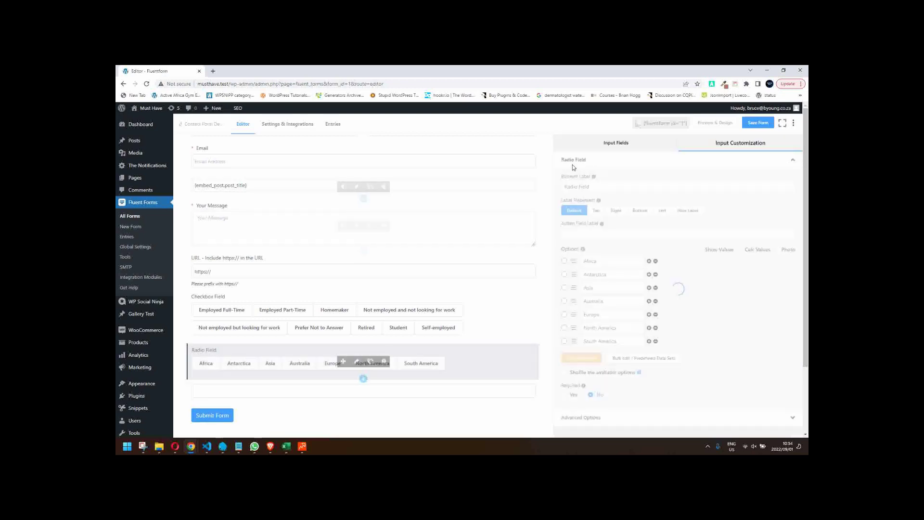
pyautogui.tripleClick(578, 188)
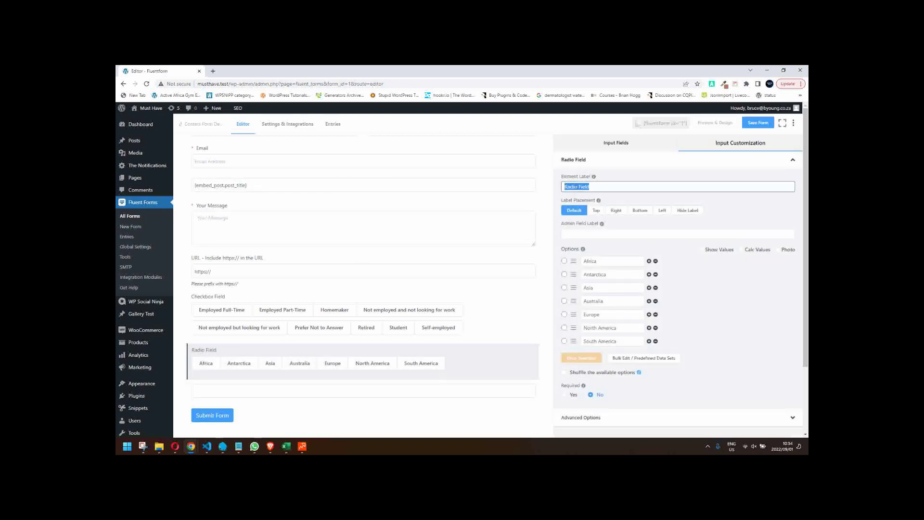
pyautogui.write('What continent')
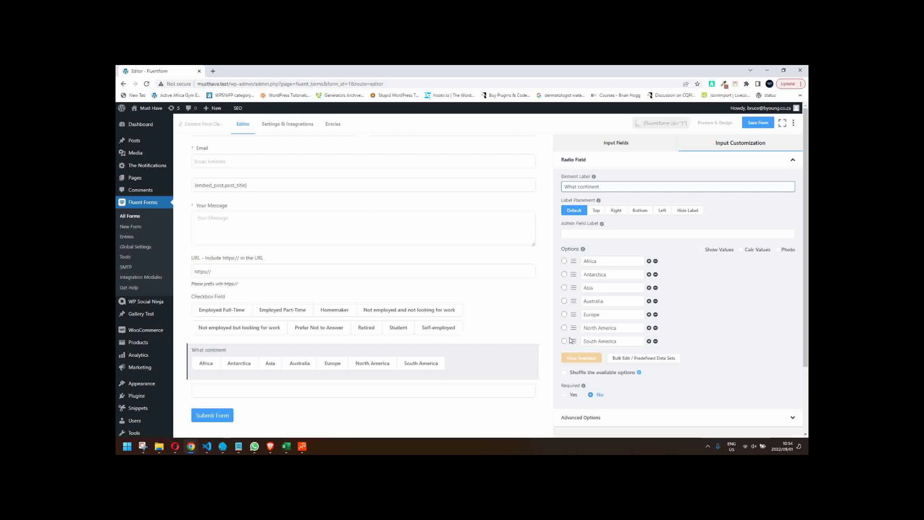
pyautogui.click(586, 418)
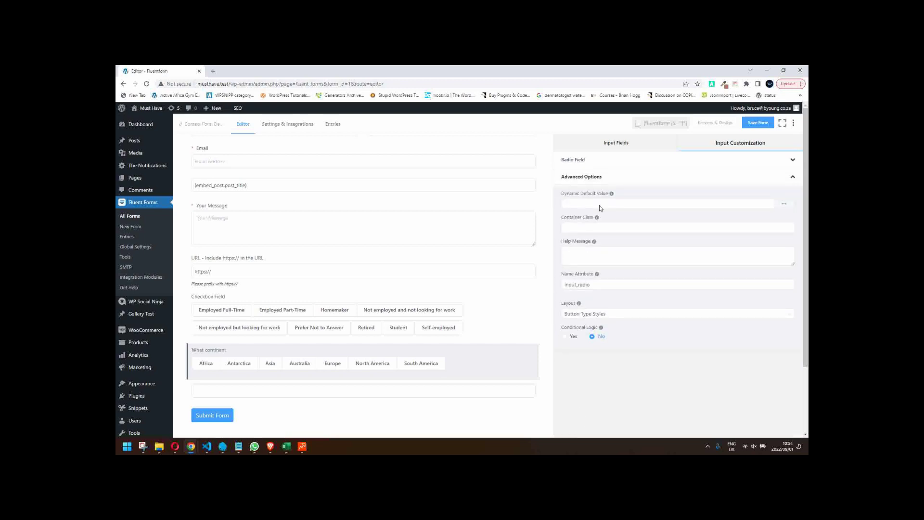
pyautogui.click(598, 286)
pyautogui.write('_continent')
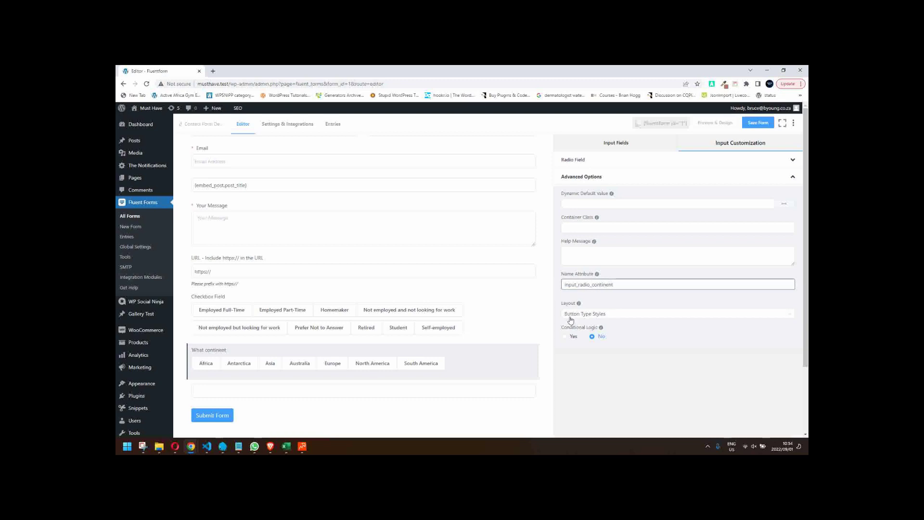
# - Set the Checkbox Field's name attribute to checkbox_employment and save the form
pyautogui.click(303, 311)
pyautogui.click(357, 317)
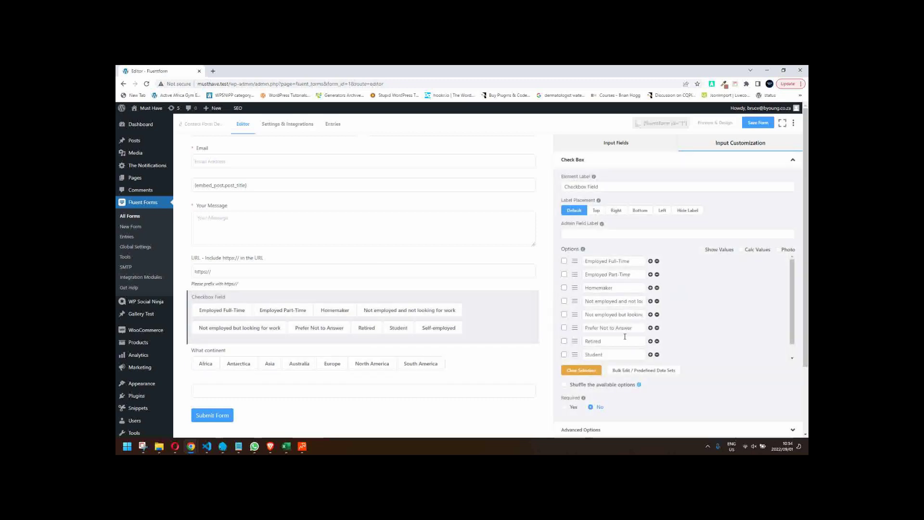
pyautogui.scroll(-1, 592, 409)
pyautogui.click(589, 411)
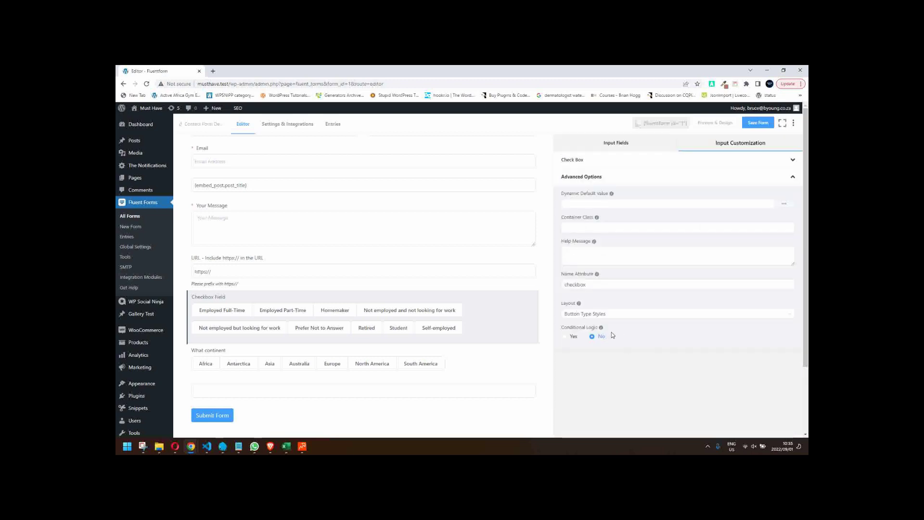
pyautogui.click(595, 285)
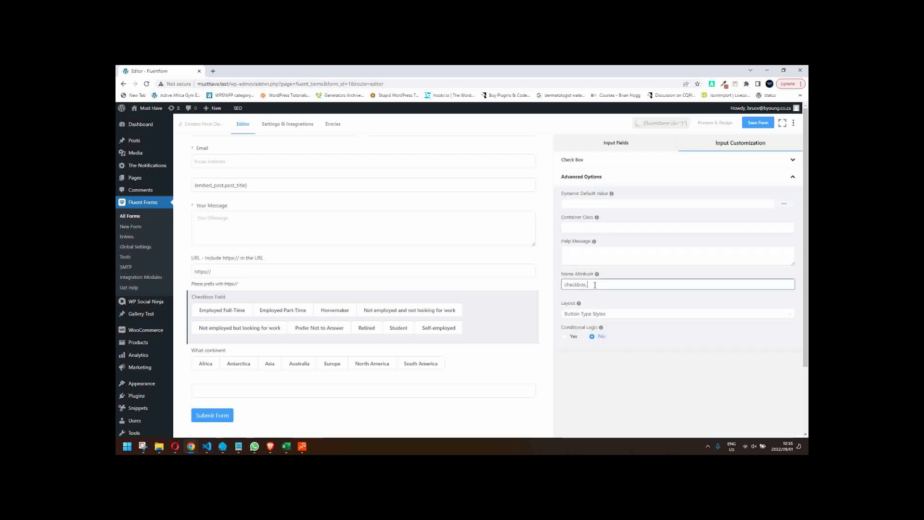
pyautogui.write('_employ')
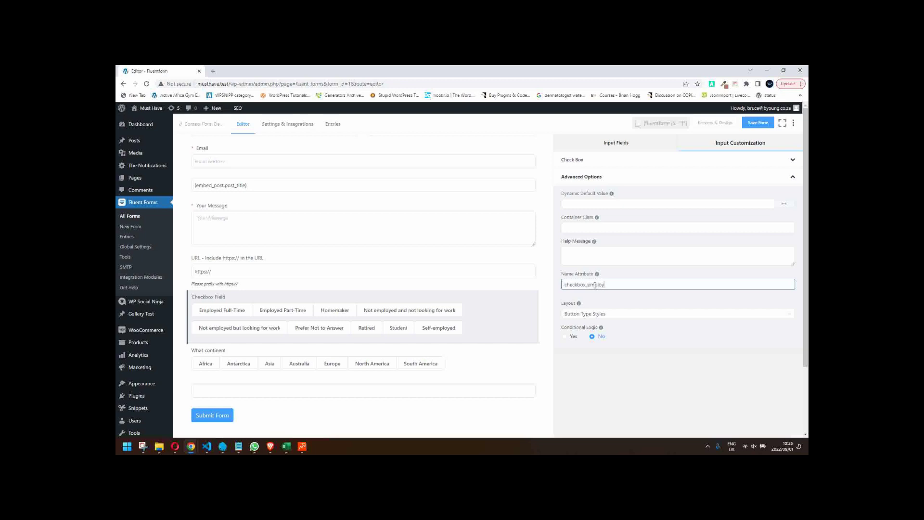
pyautogui.write('ment')
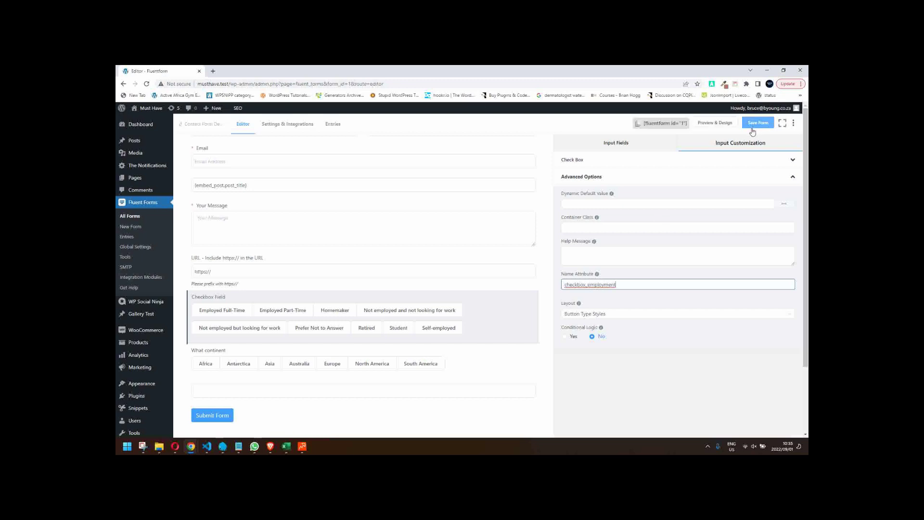
pyautogui.click(757, 123)
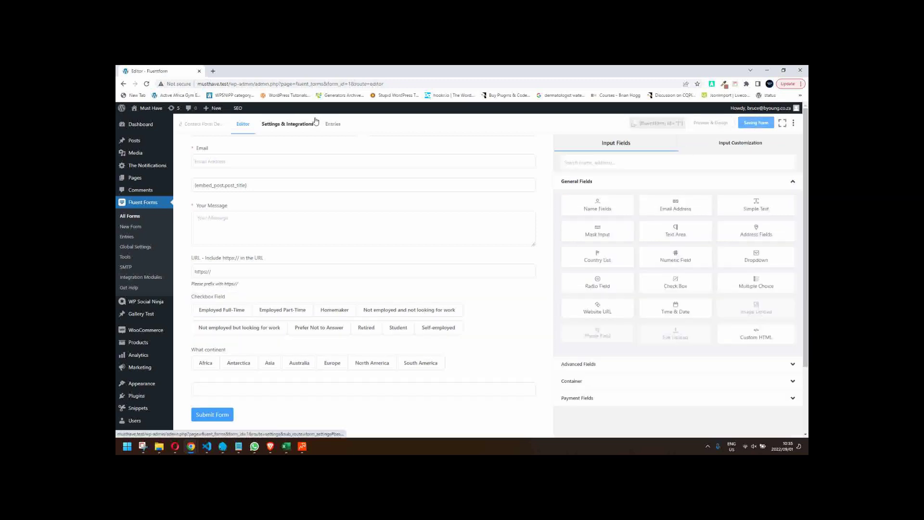
# - In the form settings, enlarge the message editor and delete the period after the input_text smartcode
pyautogui.click(289, 126)
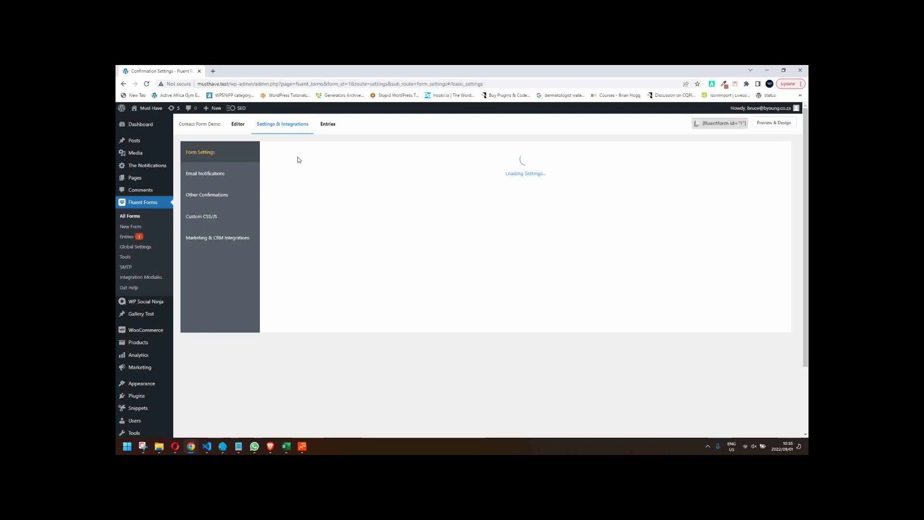
pyautogui.scroll(-1, 464, 270)
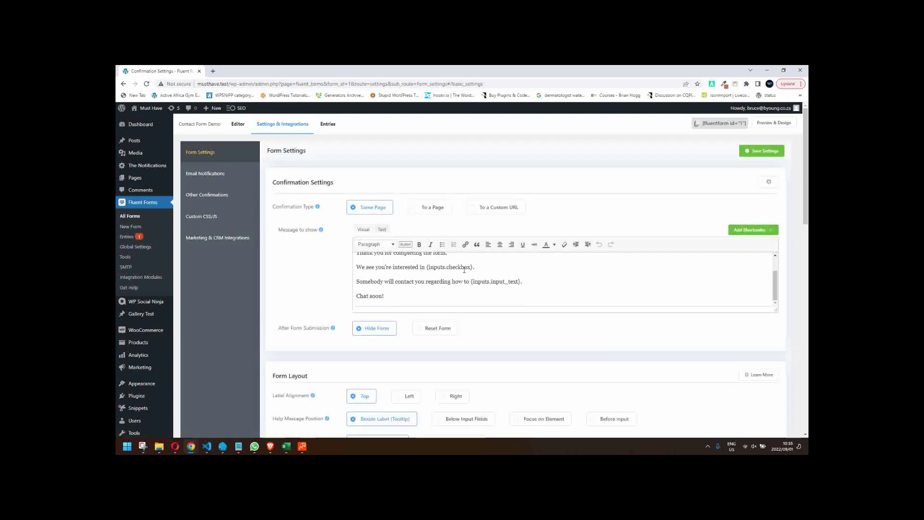
pyautogui.moveTo(775, 310); pyautogui.dragTo(776, 392)
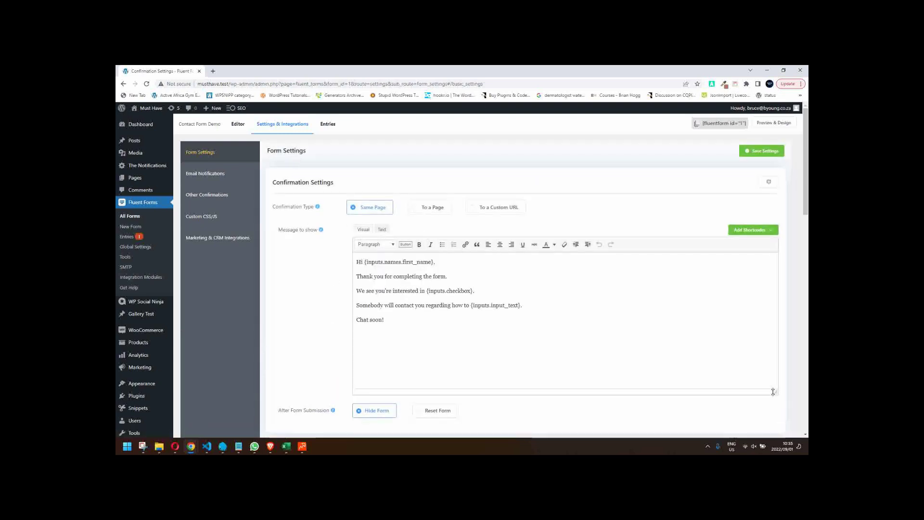
pyautogui.click(529, 307)
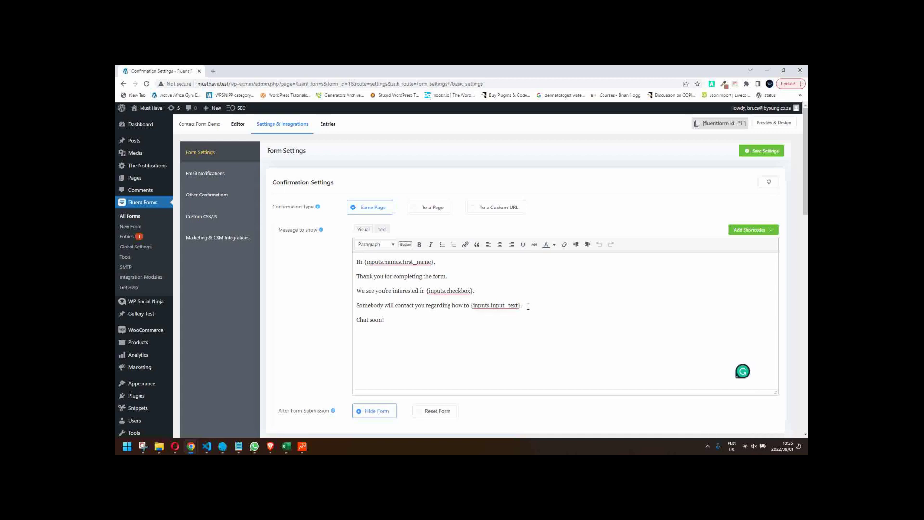
pyautogui.press('BackSpace')
# - Add a new line 'You live in {inputs.input_radio_continent}.' using the What continent smartcode
pyautogui.press('Return')
pyautogui.write('You liv')
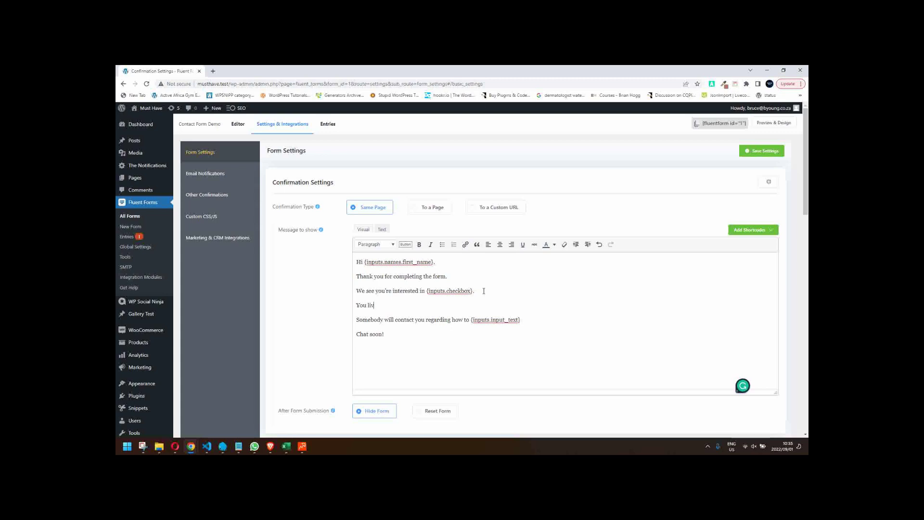
pyautogui.write('e in')
pyautogui.click(750, 230)
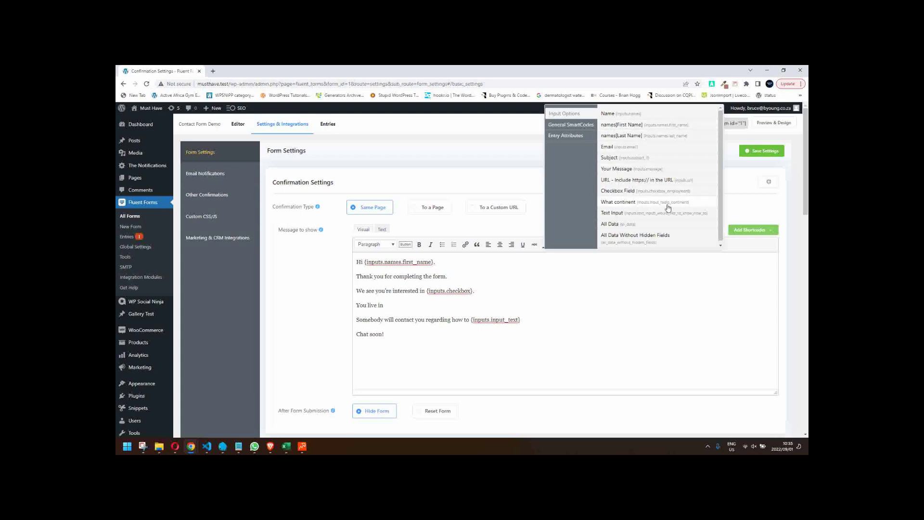
pyautogui.click(625, 203)
pyautogui.write('.input_radio_continent}.')
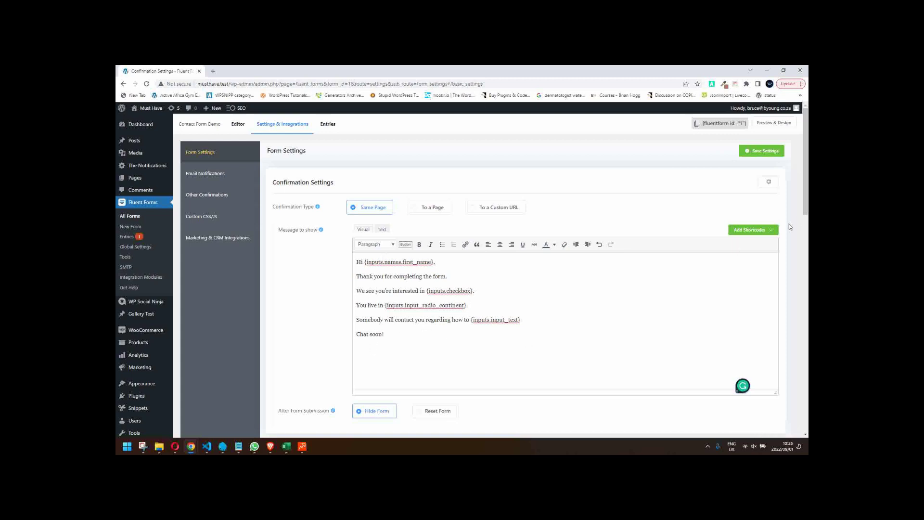
pyautogui.click(756, 230)
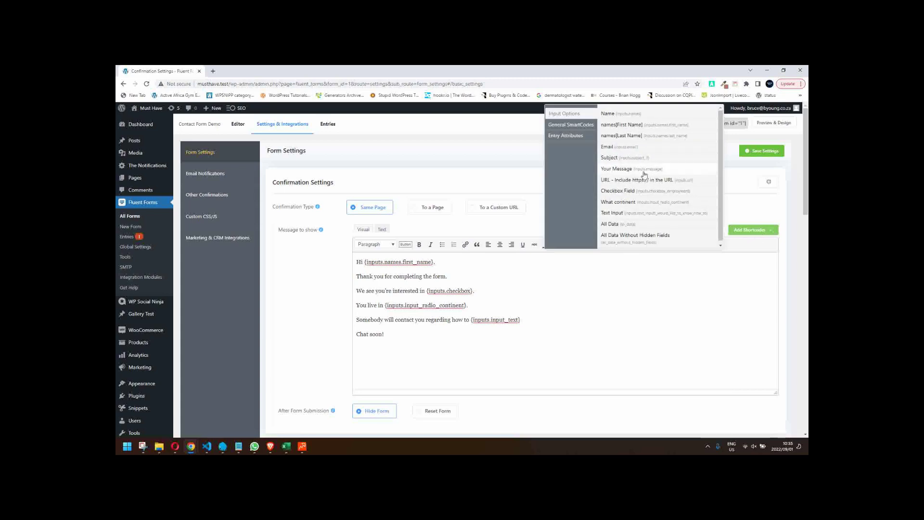
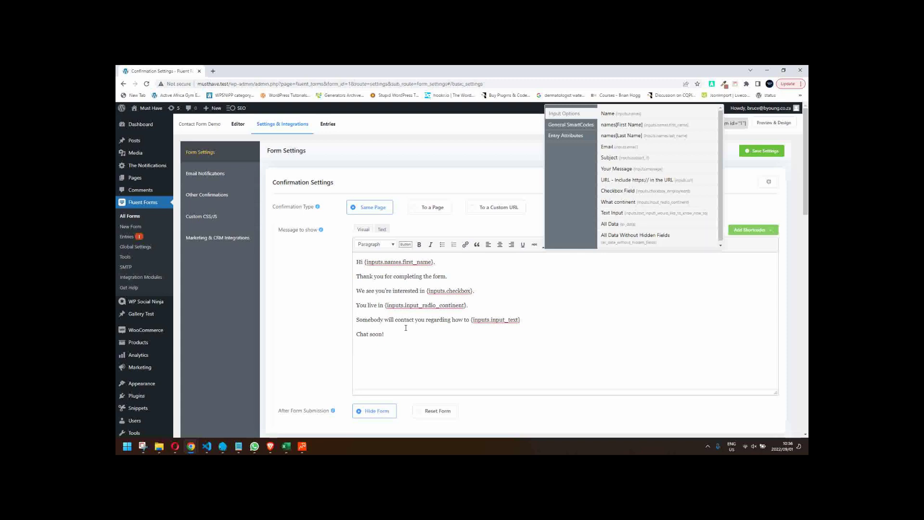
# - Append 'Summary of the form submitted:' plus the {all_data} shortcode to the confirmation message and save
pyautogui.click(422, 335)
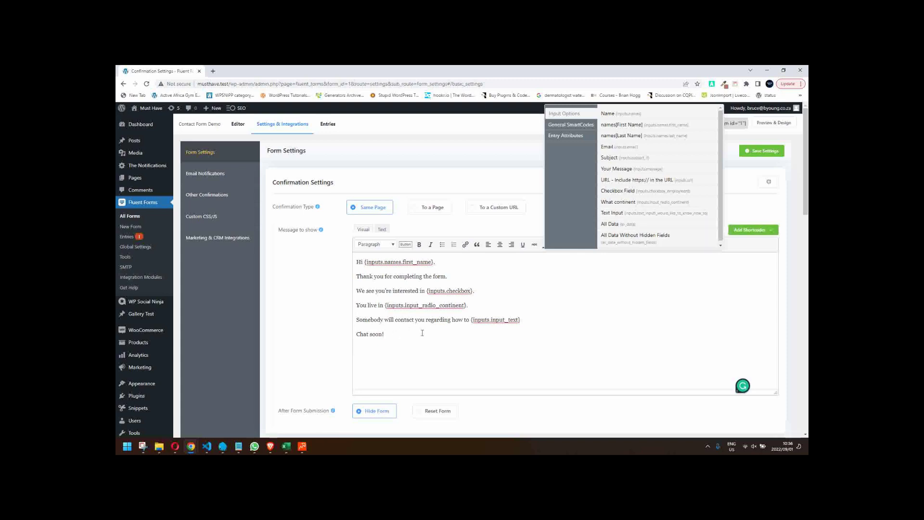
pyautogui.write('Summary of the form submitted:')
pyautogui.click(624, 225)
pyautogui.click(761, 151)
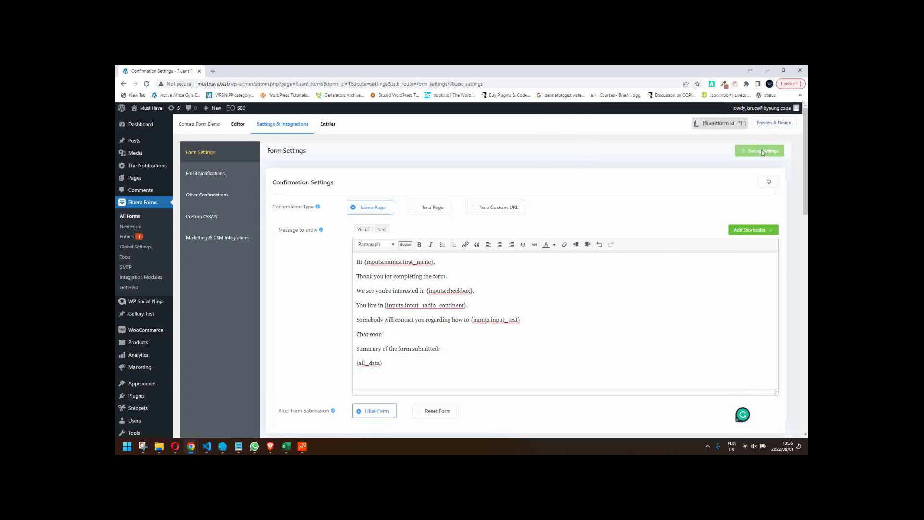
pyautogui.click(237, 126)
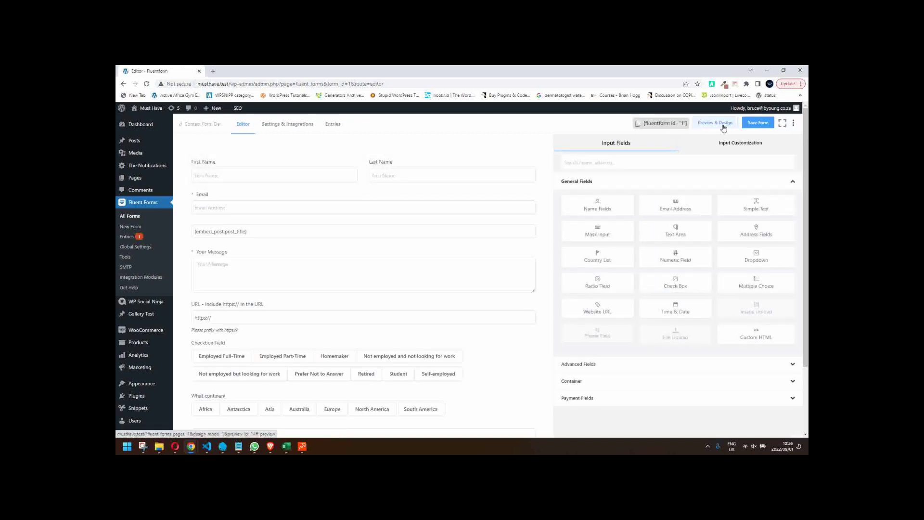
# - In the form preview, autofill name and email, enter message 'AAAAA', and fill the saved website URL
pyautogui.click(724, 126)
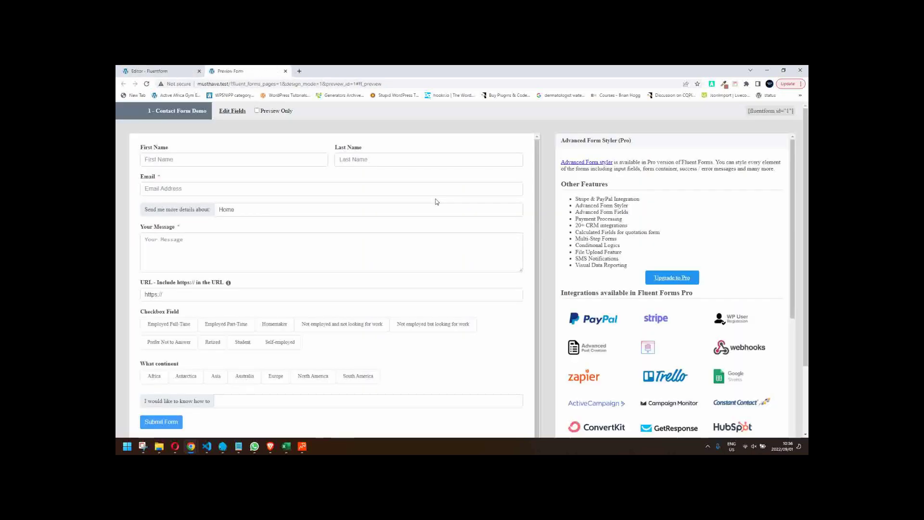
pyautogui.click(192, 192)
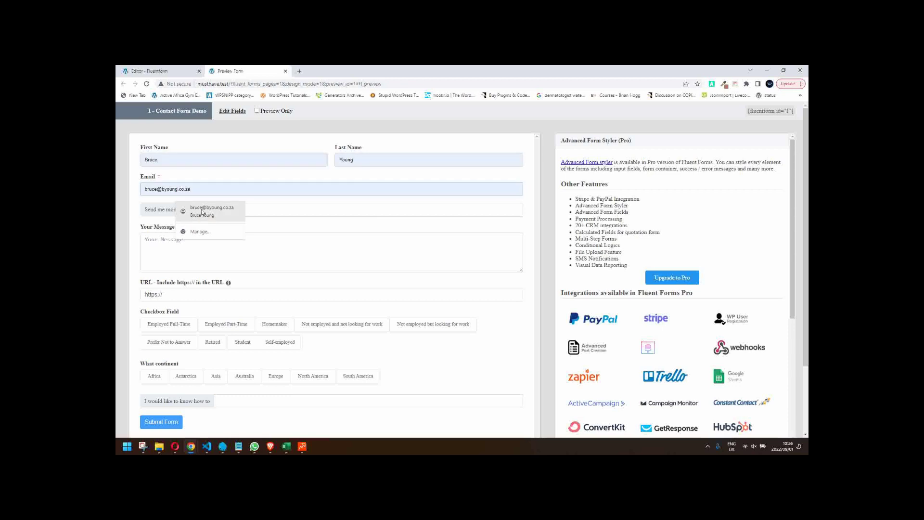
pyautogui.click(202, 211)
pyautogui.click(194, 249)
pyautogui.write('A')
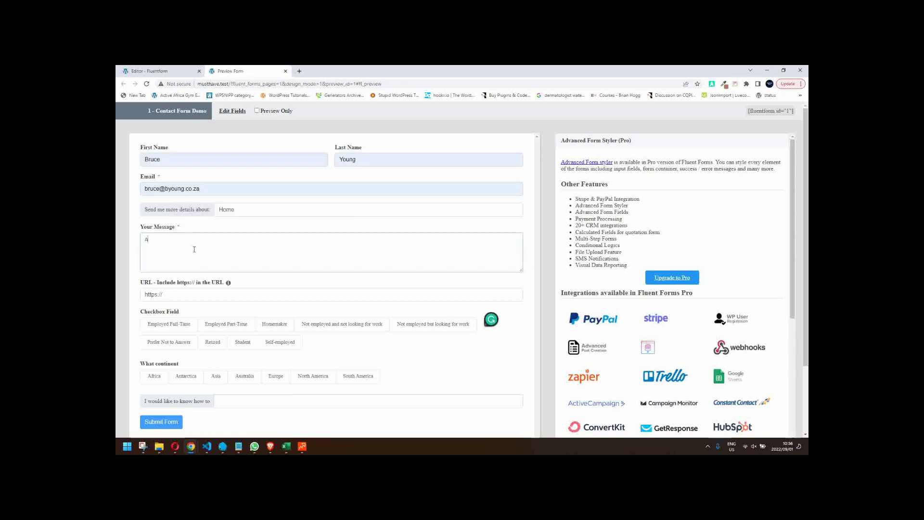
pyautogui.write('AAAA')
pyautogui.scroll(-2, 223, 287)
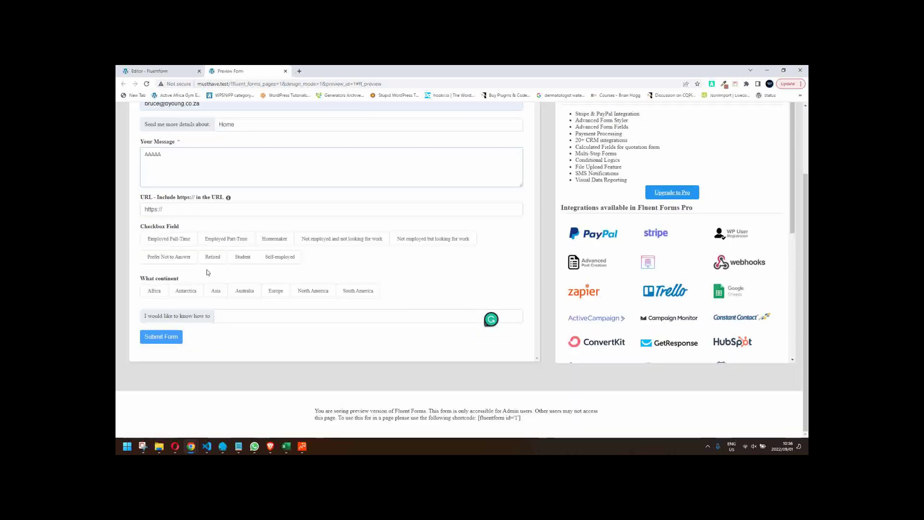
pyautogui.click(199, 211)
pyautogui.click(201, 228)
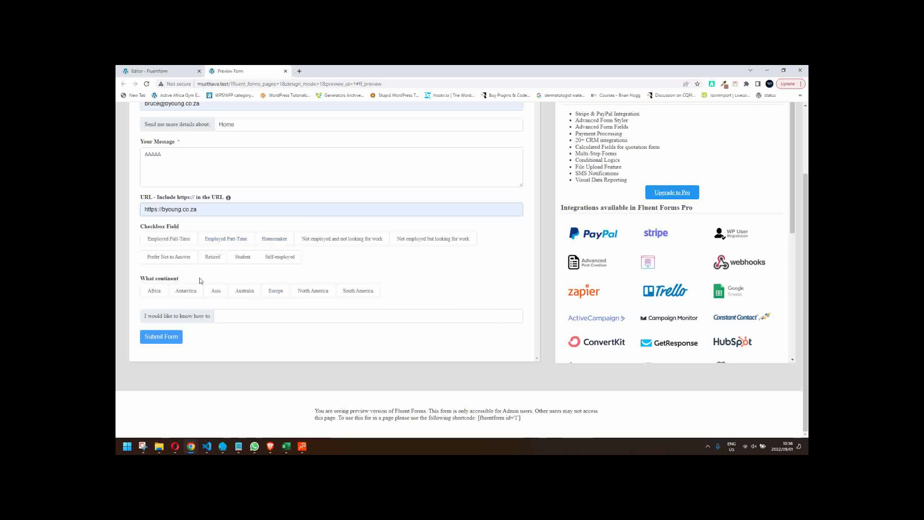
# - Tick Employed Part-Time, Homemaker and Not employed, choose Asia, and answer 'swim the ocean'
pyautogui.click(215, 240)
pyautogui.click(280, 244)
pyautogui.click(336, 240)
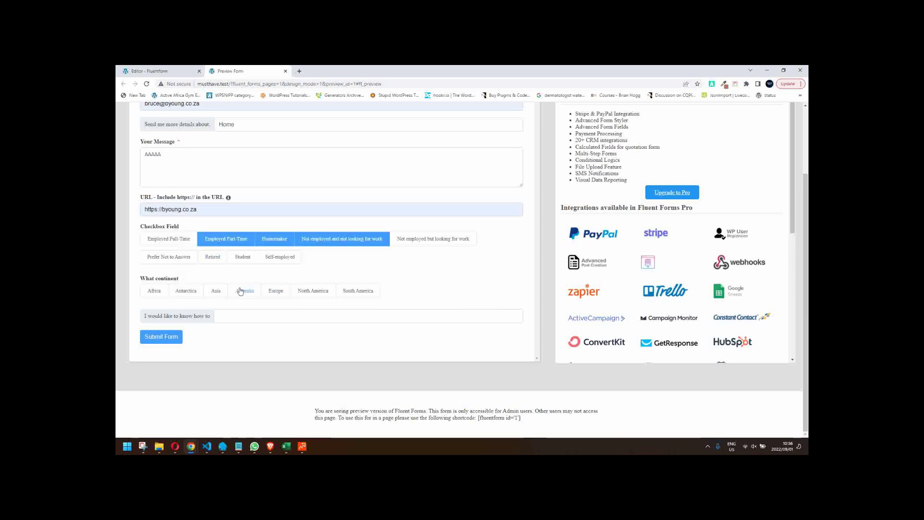
pyautogui.click(217, 293)
pyautogui.click(226, 315)
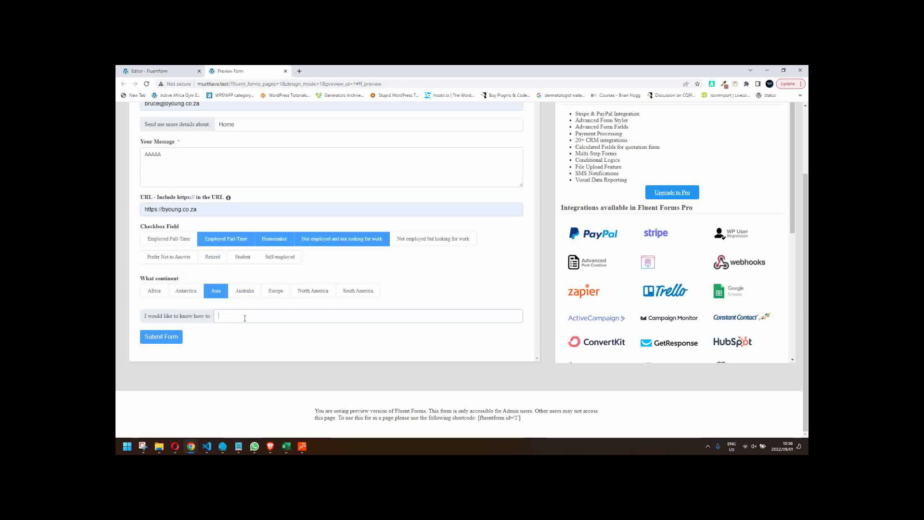
pyautogui.write('swim the ocean')
# - Submit the test entry and review the confirmation message and its submitted-data summary table
pyautogui.click(179, 337)
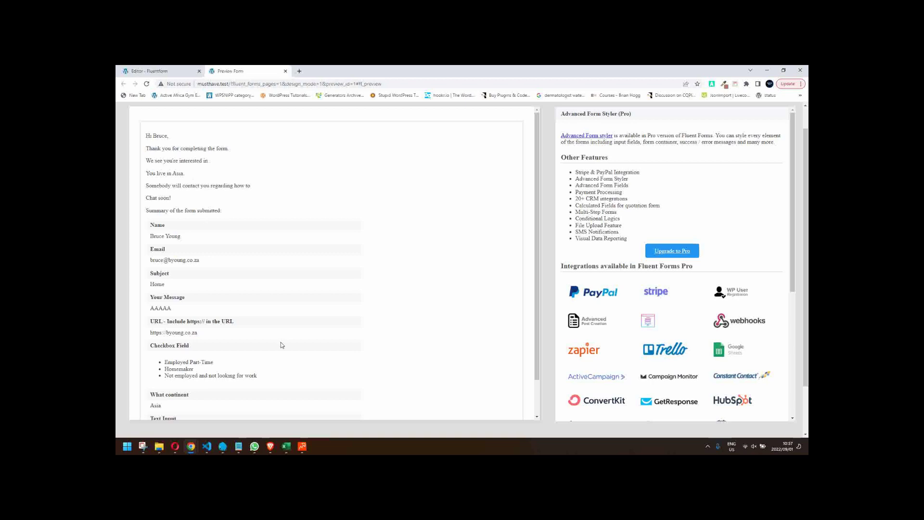
pyautogui.scroll(-1, 281, 342)
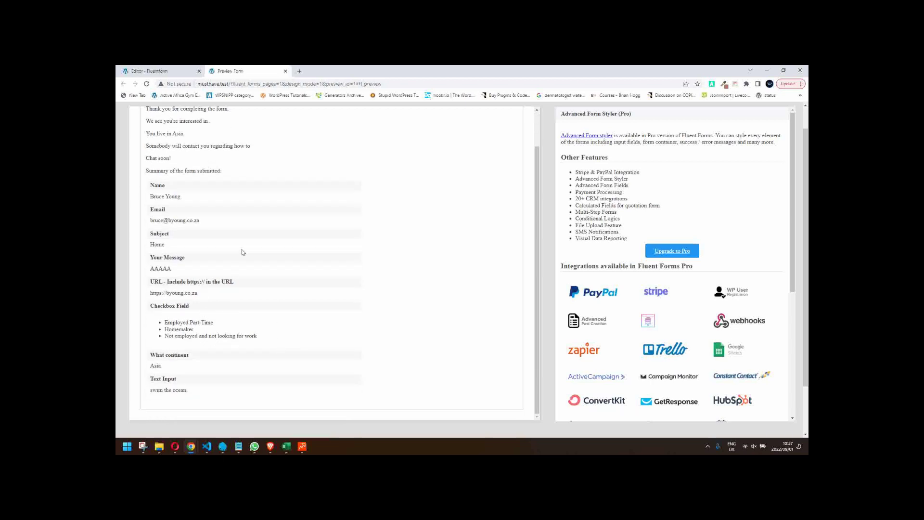
pyautogui.scroll(1, 242, 250)
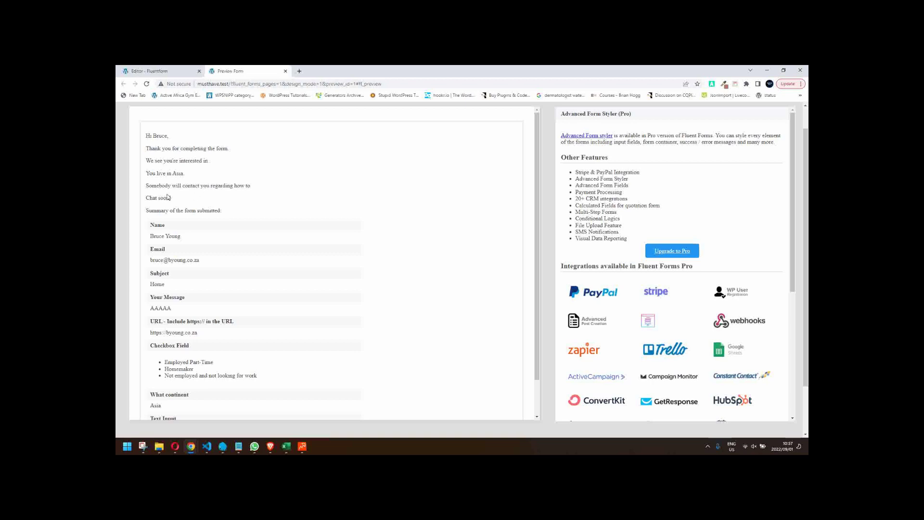
pyautogui.scroll(-1, 190, 218)
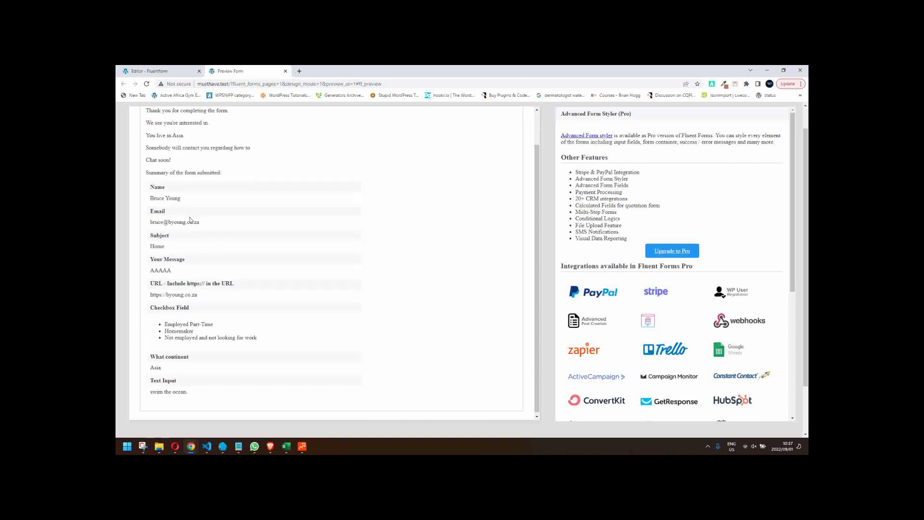
pyautogui.moveTo(153, 186); pyautogui.dragTo(243, 390)
pyautogui.click(389, 339)
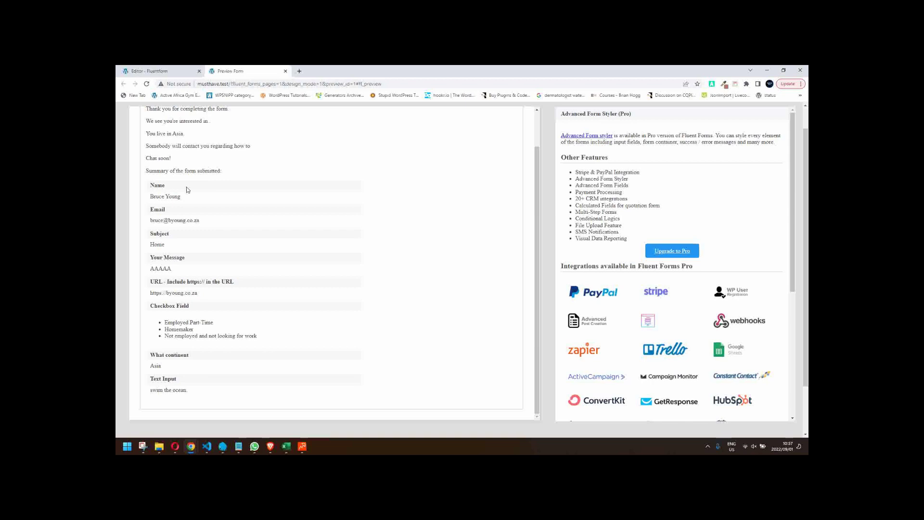
pyautogui.scroll(1, 378, 260)
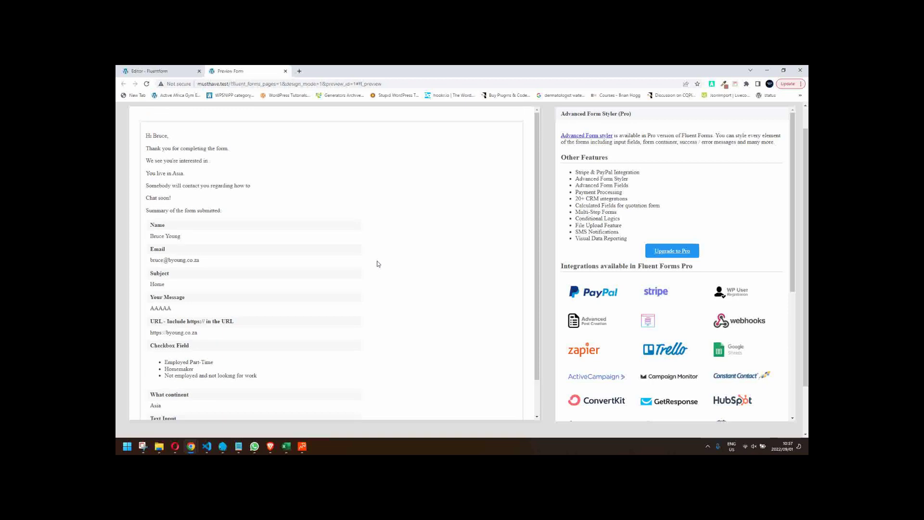
pyautogui.moveTo(147, 148); pyautogui.dragTo(261, 192)
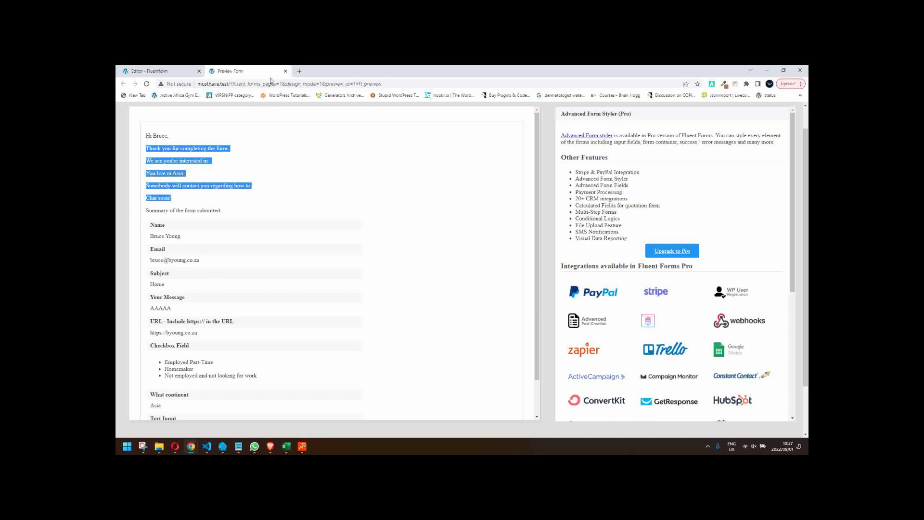
pyautogui.click(285, 72)
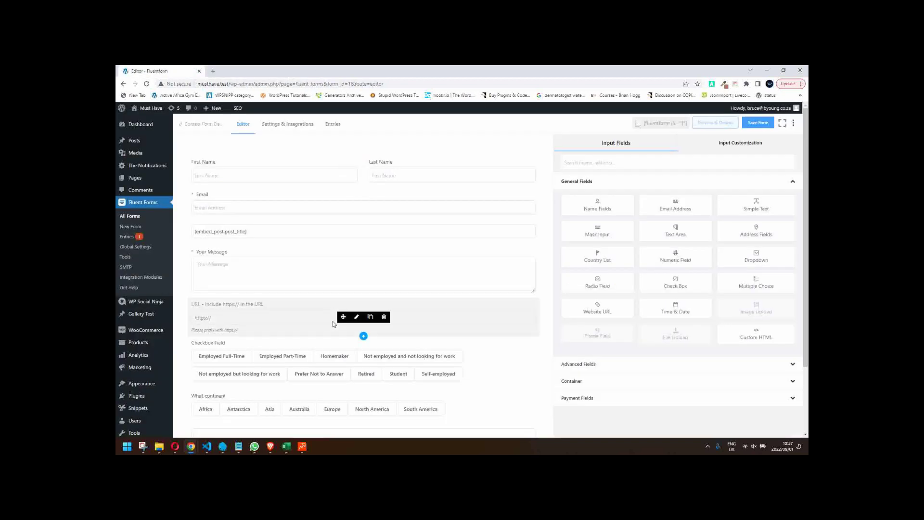
# - Set Required to Yes for the Checkbox Field and the What continent field
pyautogui.scroll(-1, 333, 321)
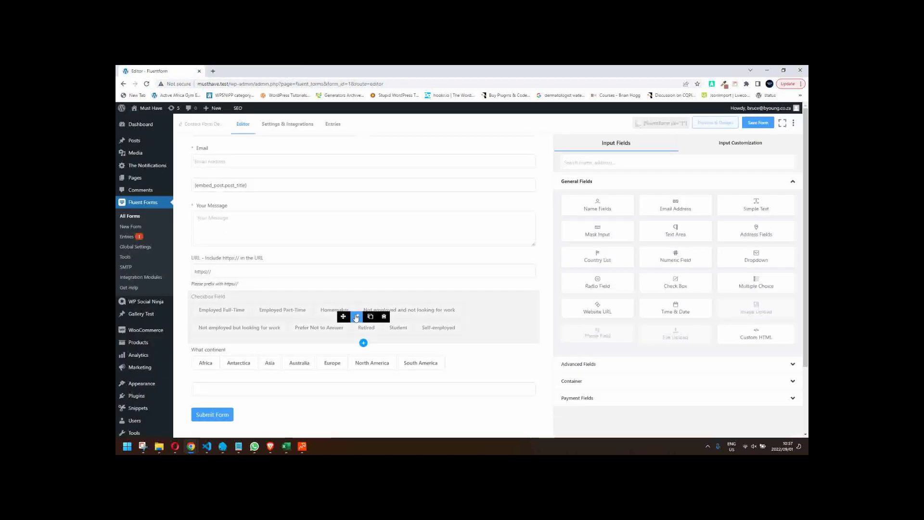
pyautogui.click(356, 317)
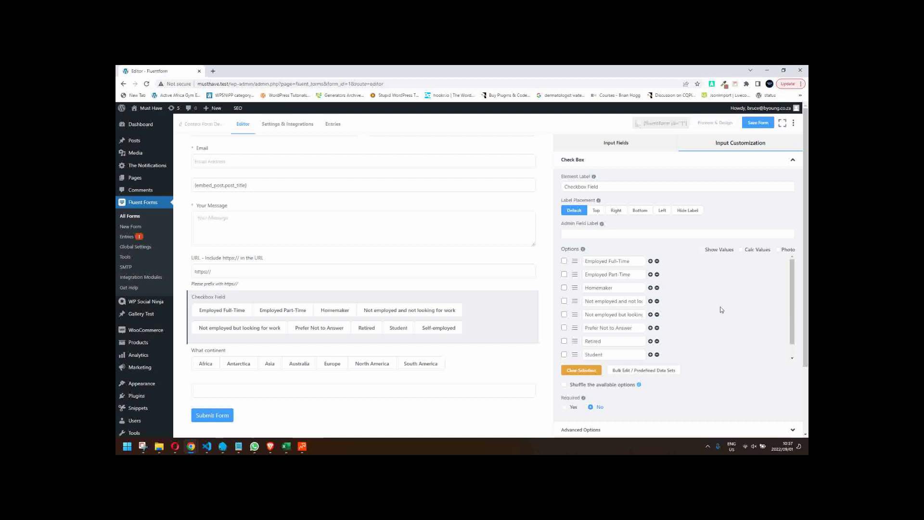
pyautogui.scroll(-1, 719, 310)
pyautogui.click(564, 407)
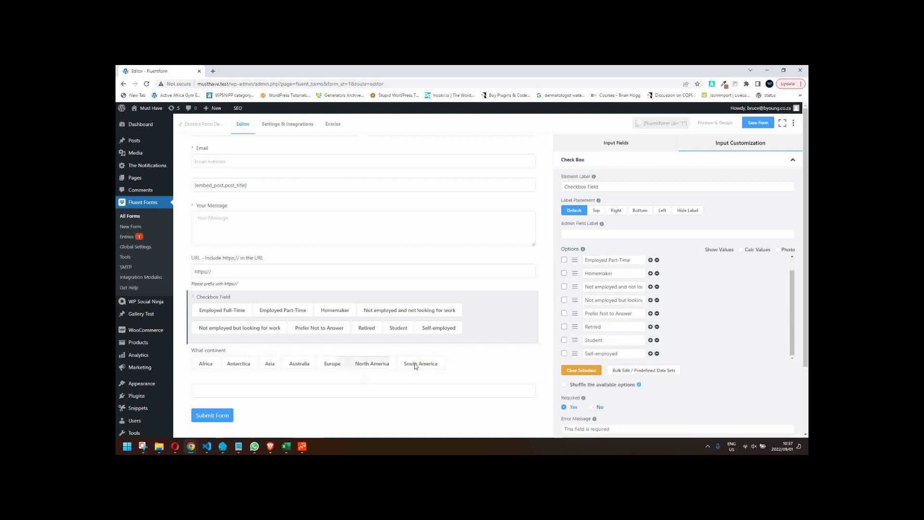
pyautogui.click(355, 364)
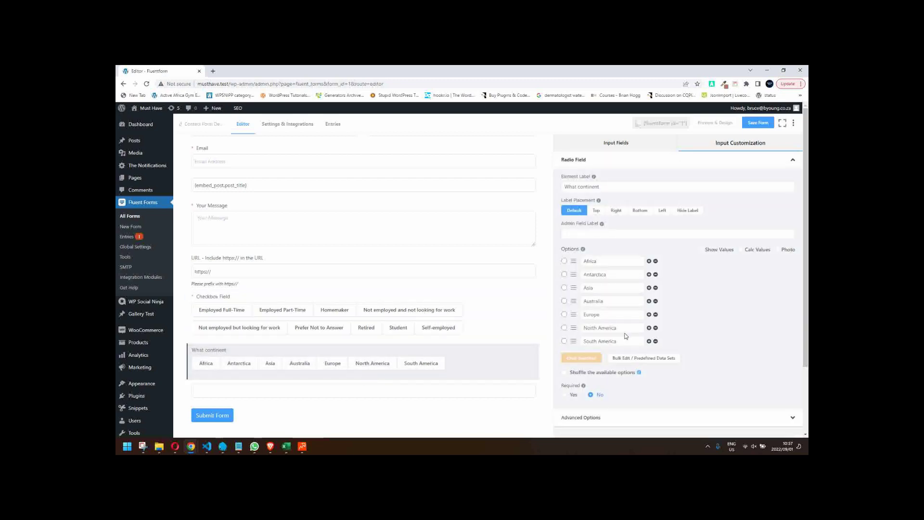
pyautogui.click(564, 394)
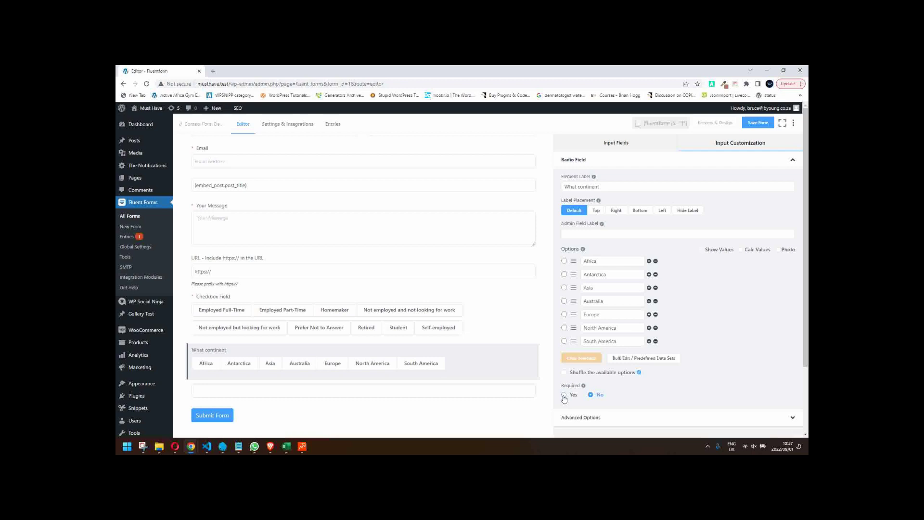
# - Make Text Input required and Your Message optional, then save the form
pyautogui.click(364, 403)
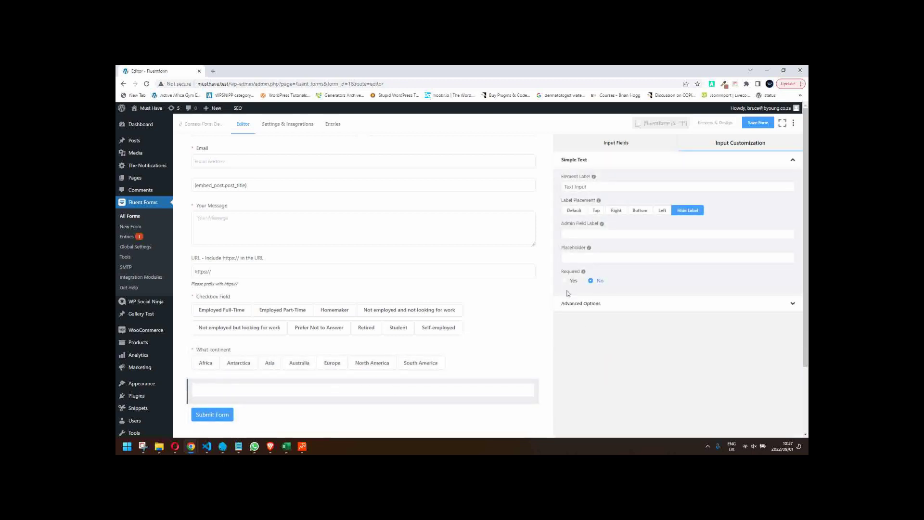
pyautogui.click(564, 280)
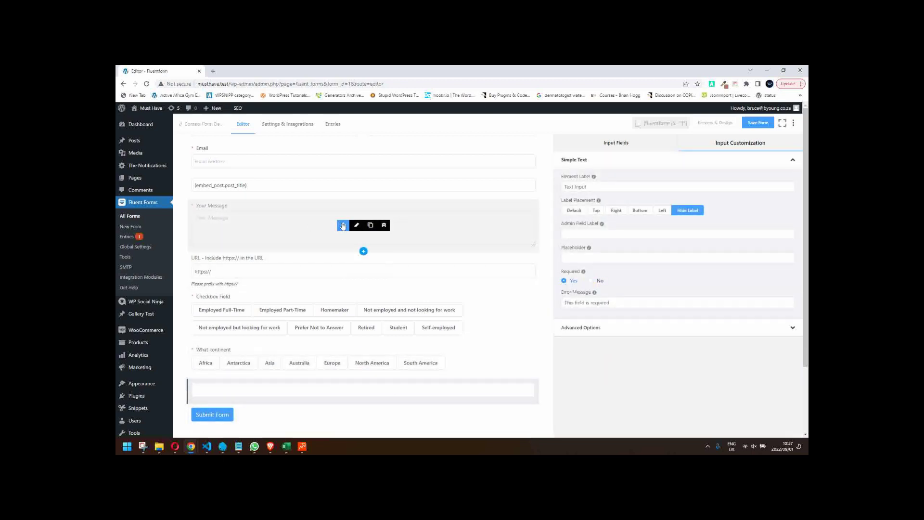
pyautogui.click(342, 226)
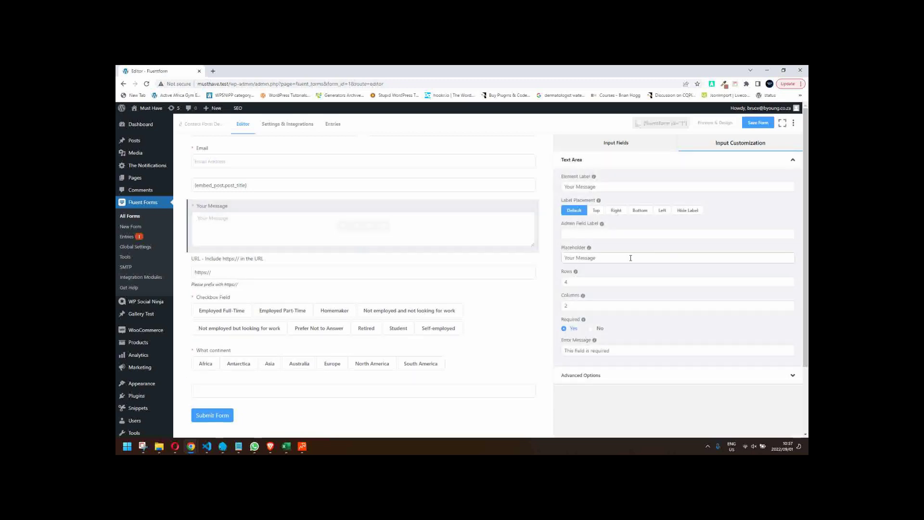
pyautogui.click(592, 328)
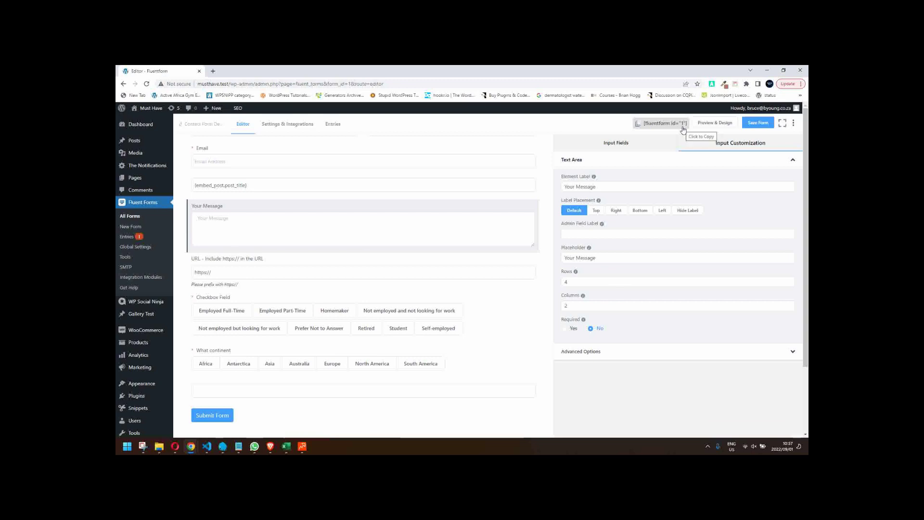
pyautogui.click(755, 123)
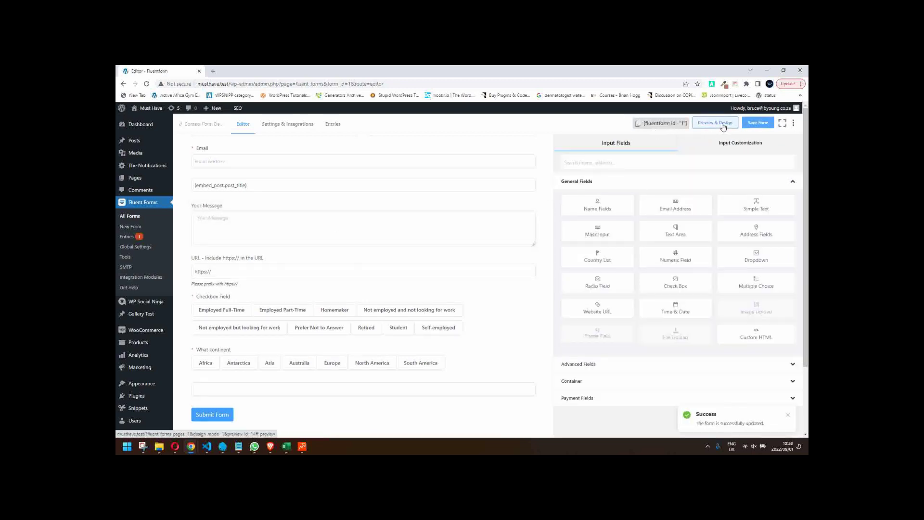
# - Open a fresh preview and autofill name, email and the saved website URL
pyautogui.click(732, 123)
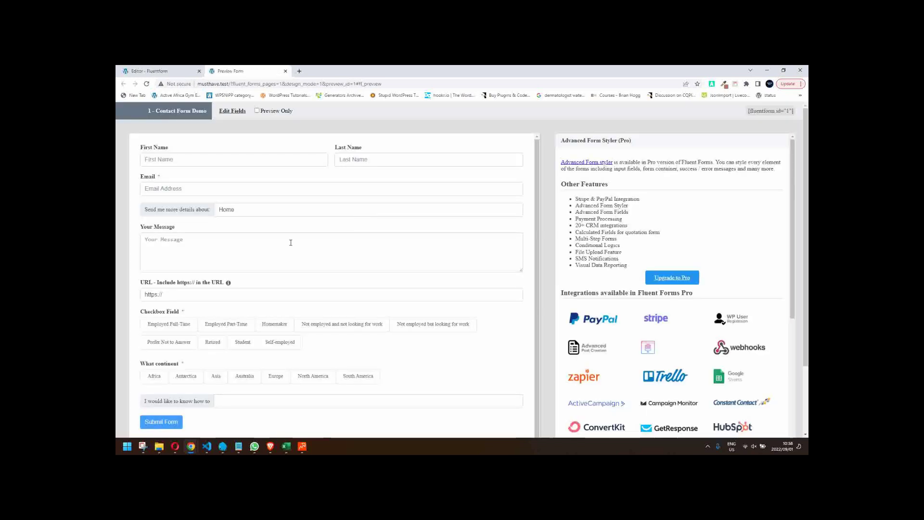
pyautogui.click(172, 188)
pyautogui.click(200, 212)
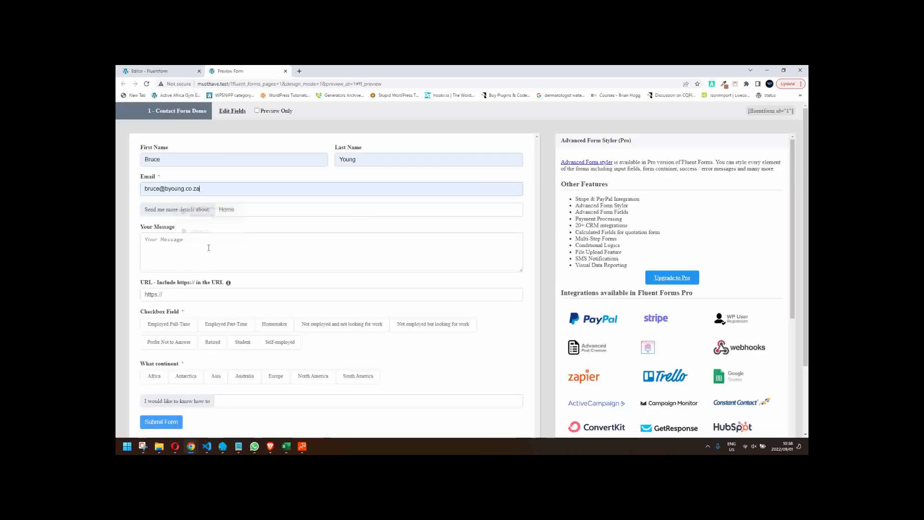
pyautogui.click(202, 295)
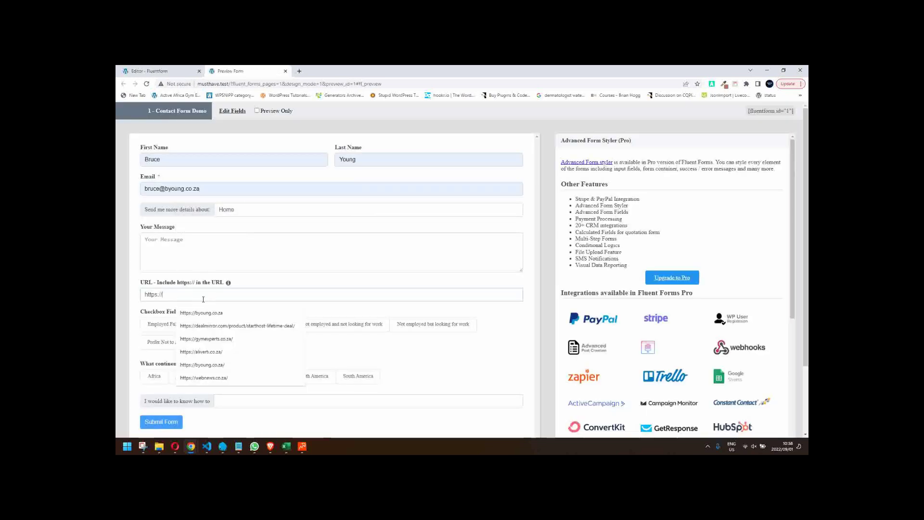
pyautogui.click(219, 318)
# - Tick Employed Part-Time, Retired and Student, choose Antarctica, and type 'keep' in the how-to field
pyautogui.scroll(-1, 332, 361)
pyautogui.scroll(-2, 332, 361)
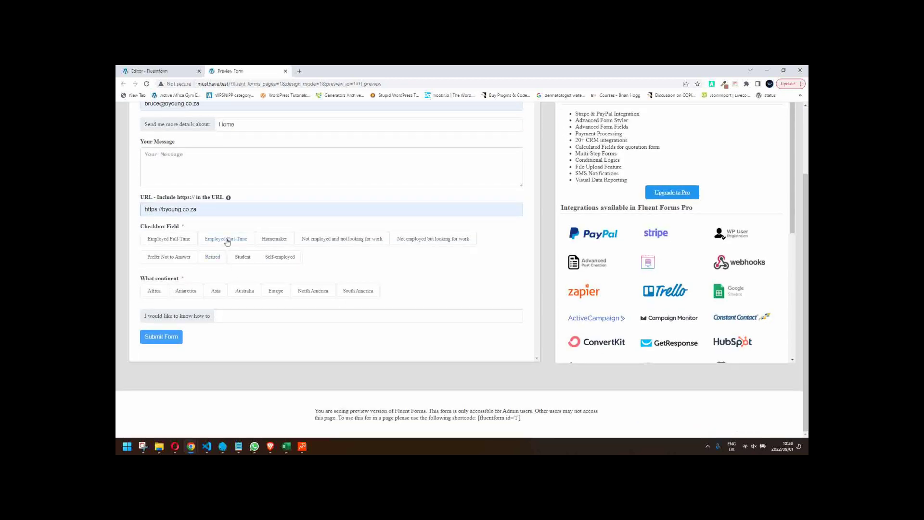
pyautogui.click(224, 239)
pyautogui.click(213, 257)
pyautogui.click(242, 256)
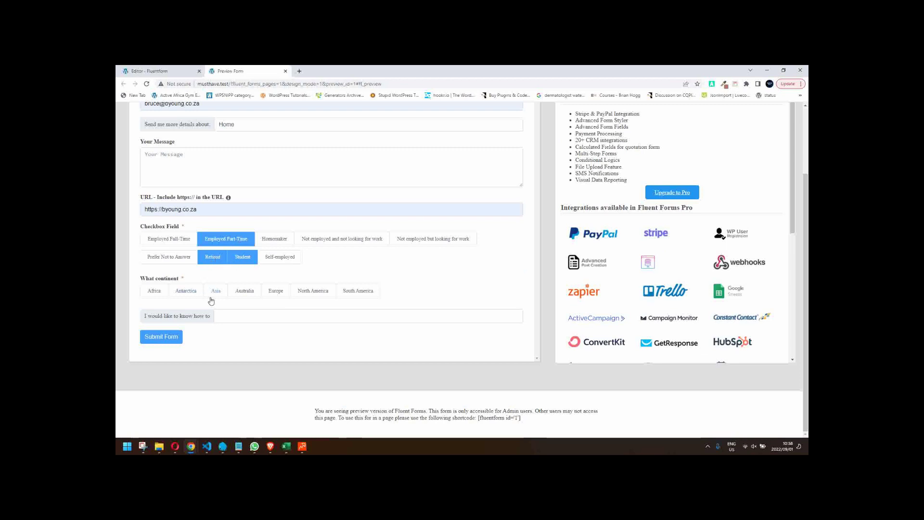
pyautogui.click(186, 293)
pyautogui.click(265, 317)
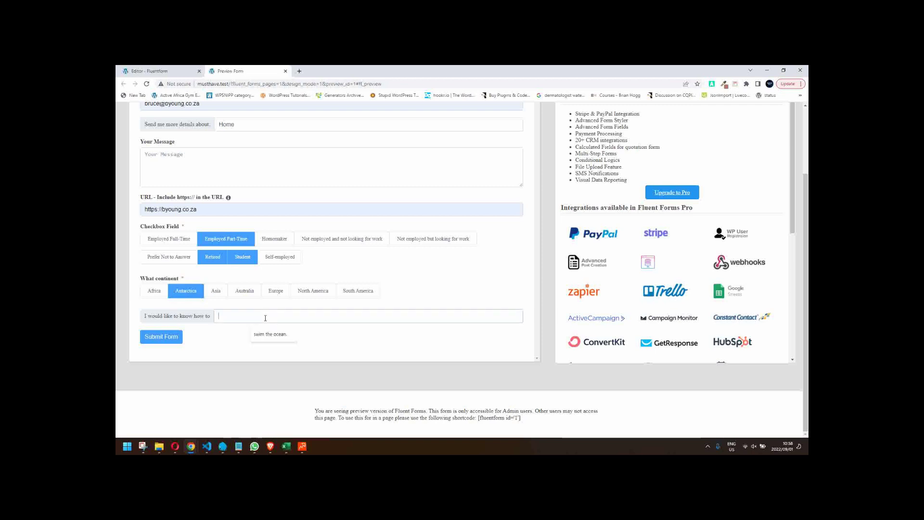
pyautogui.write('keep warm')
# - Submit the second entry, check the 'You live in Antarctica' line, and close the preview
pyautogui.click(170, 333)
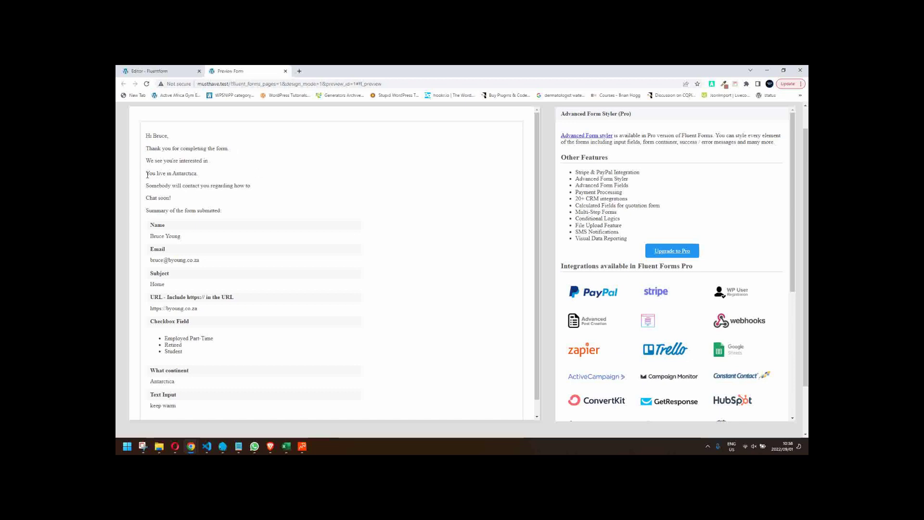
pyautogui.moveTo(148, 175); pyautogui.dragTo(218, 172)
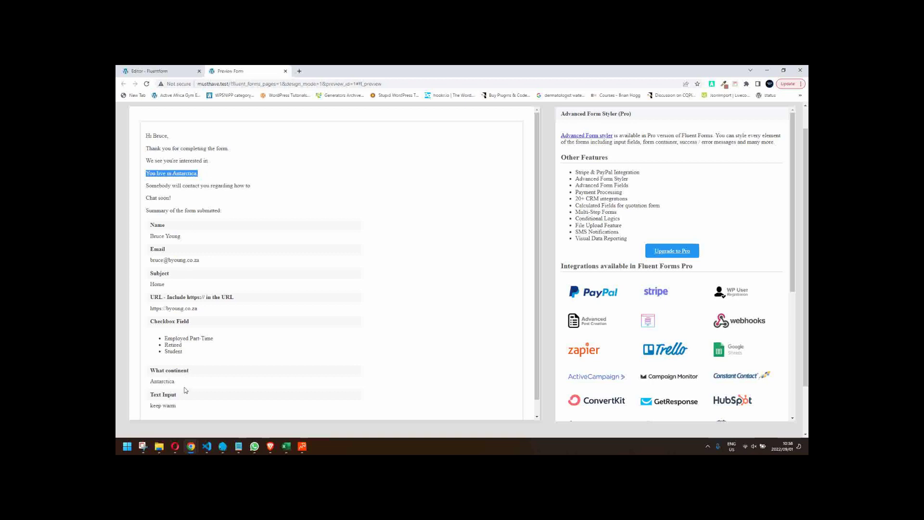
pyautogui.click(205, 159)
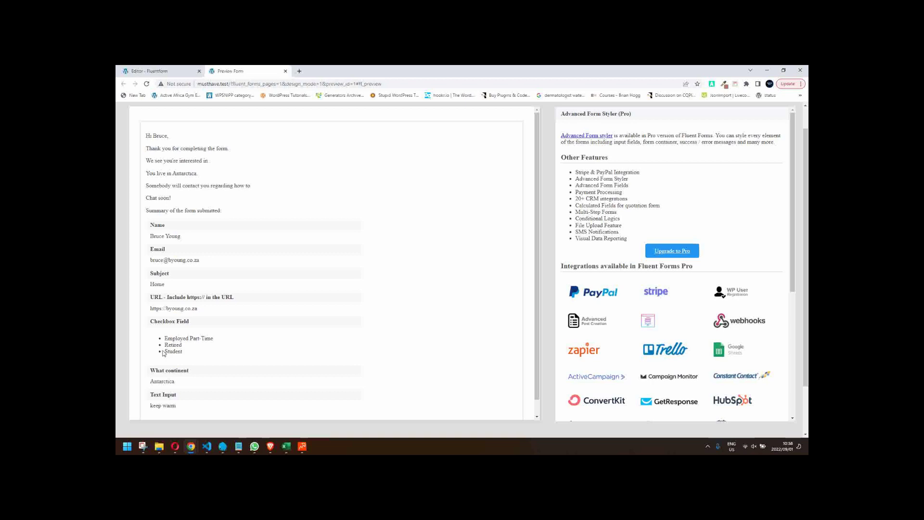
pyautogui.click(285, 70)
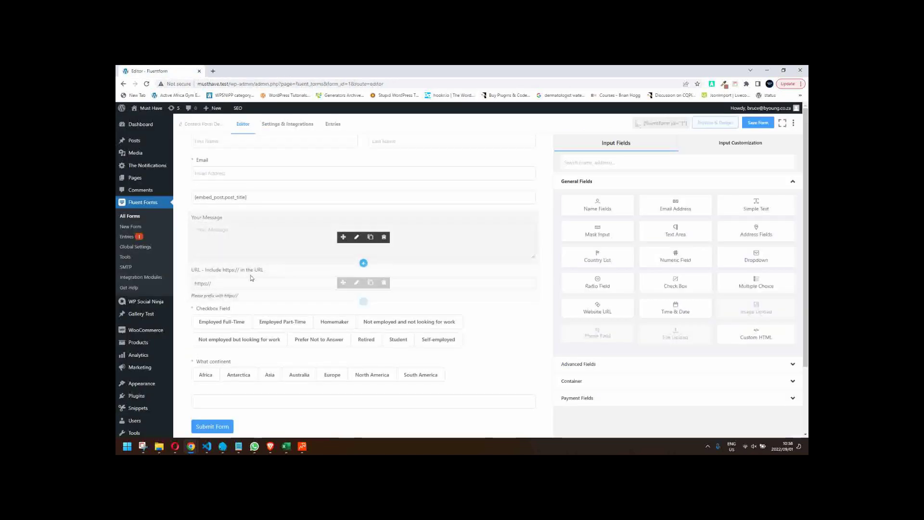
# - Replace the outdated {inputs.checkbox} shortcode in the confirmation with the Checkbox Field shortcode
pyautogui.scroll(2, 294, 274)
pyautogui.click(297, 126)
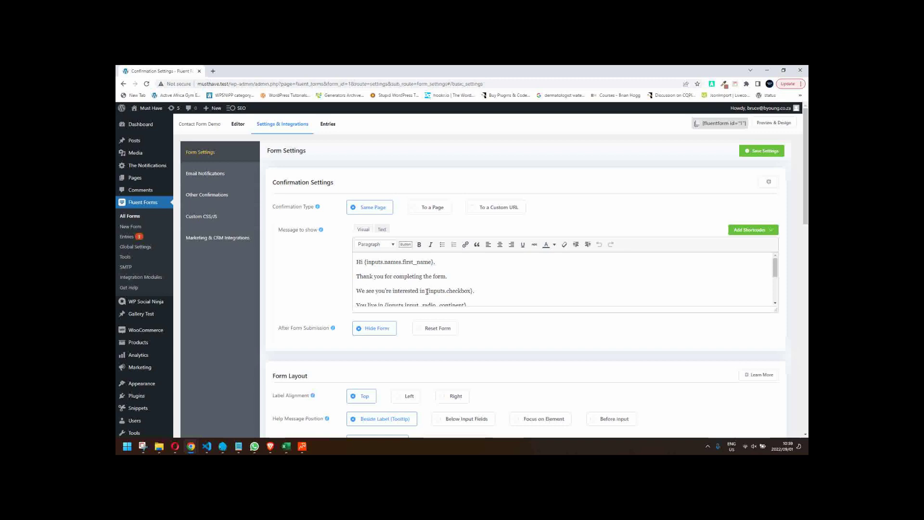
pyautogui.moveTo(427, 291); pyautogui.dragTo(473, 291)
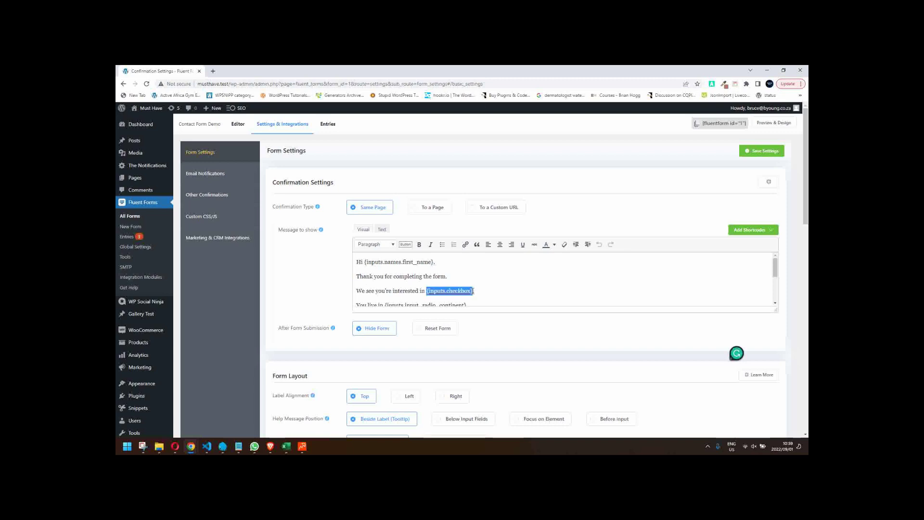
pyautogui.press('BackSpace')
pyautogui.click(753, 231)
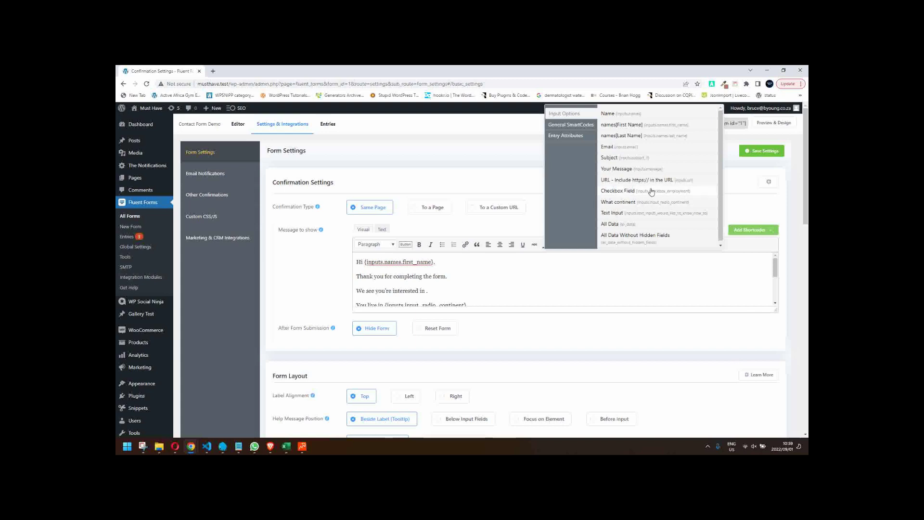
pyautogui.click(651, 192)
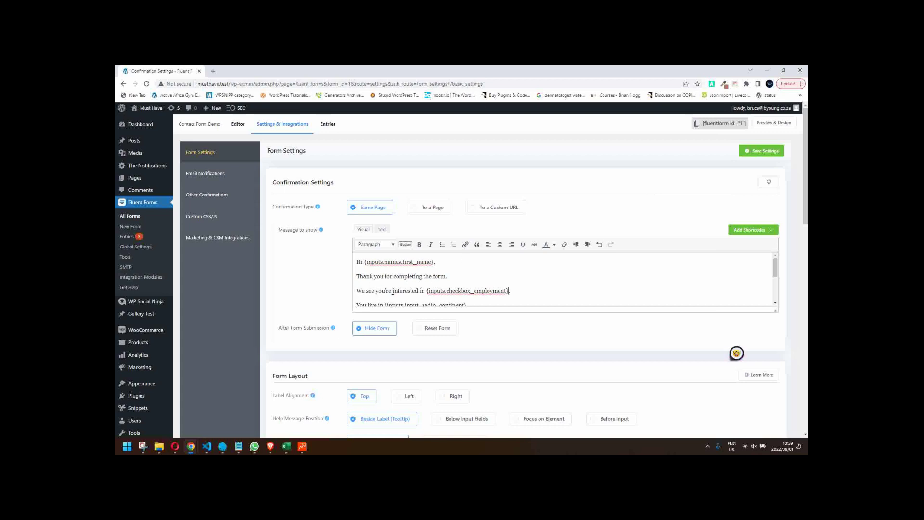
# - Reword 'interested in' to 'currently employed as:' and replace the old Text Input shortcode
pyautogui.moveTo(393, 291); pyautogui.dragTo(425, 291)
pyautogui.write('currently em')
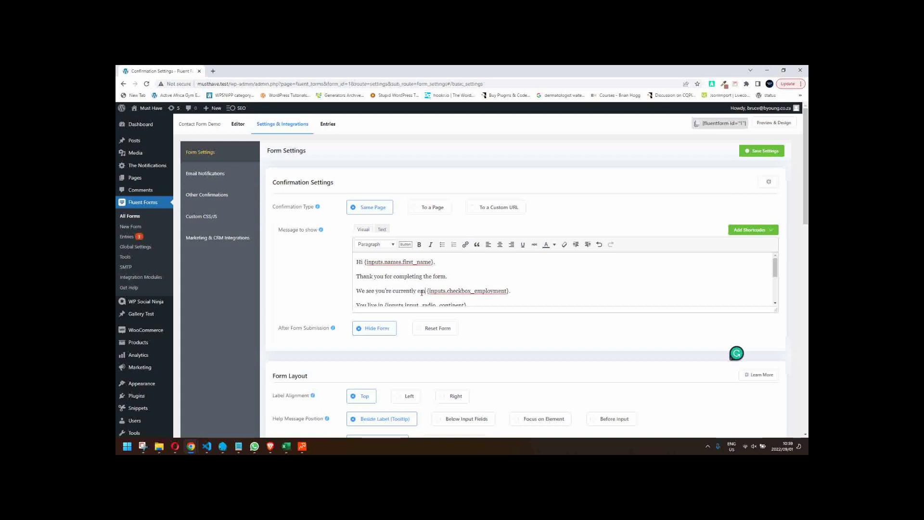
pyautogui.write('ployed as')
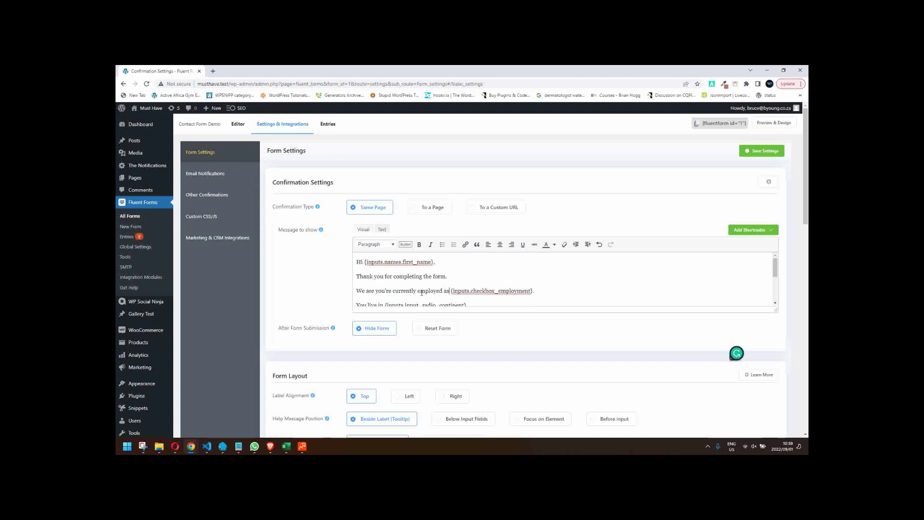
pyautogui.write(':')
pyautogui.moveTo(455, 291); pyautogui.dragTo(532, 295)
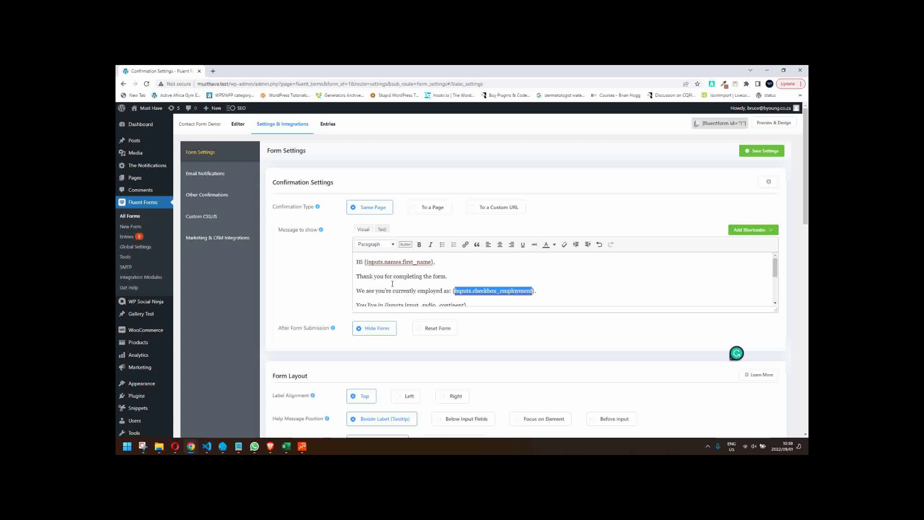
pyautogui.scroll(-1, 475, 269)
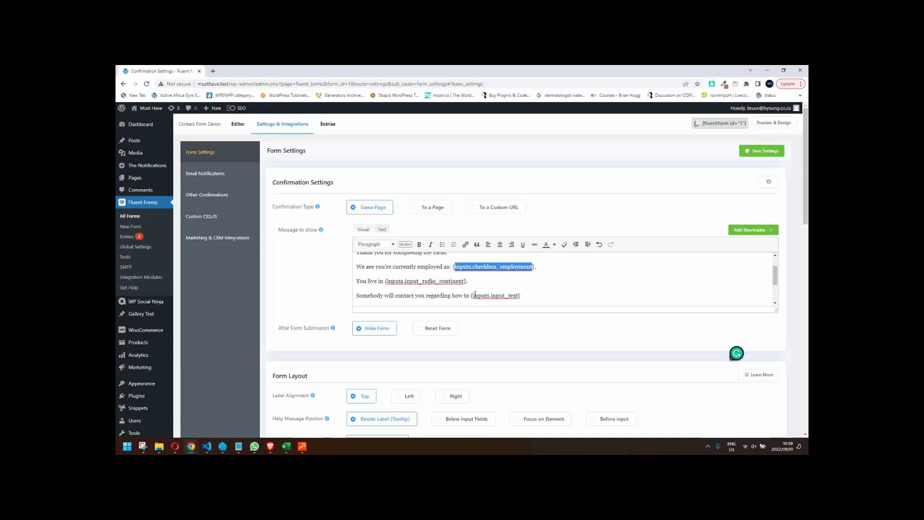
pyautogui.moveTo(471, 295); pyautogui.dragTo(469, 296)
pyautogui.press('BackSpace')
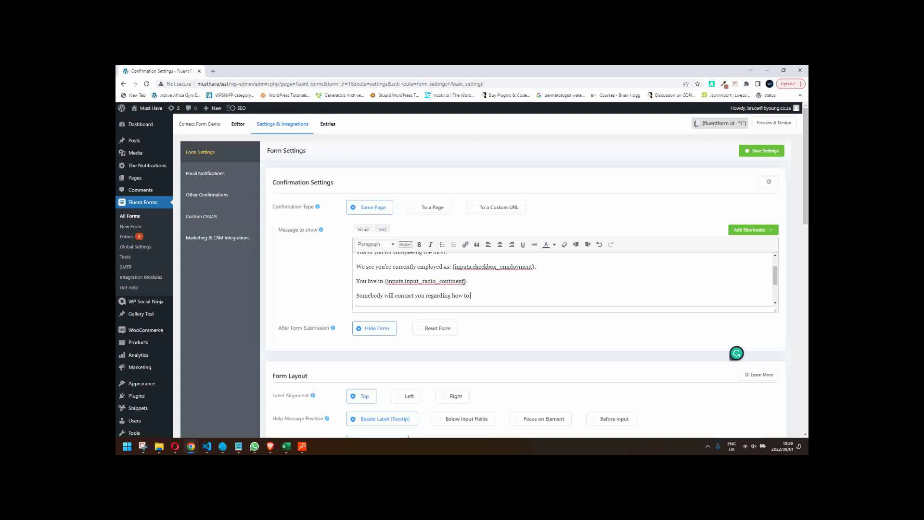
pyautogui.click(744, 232)
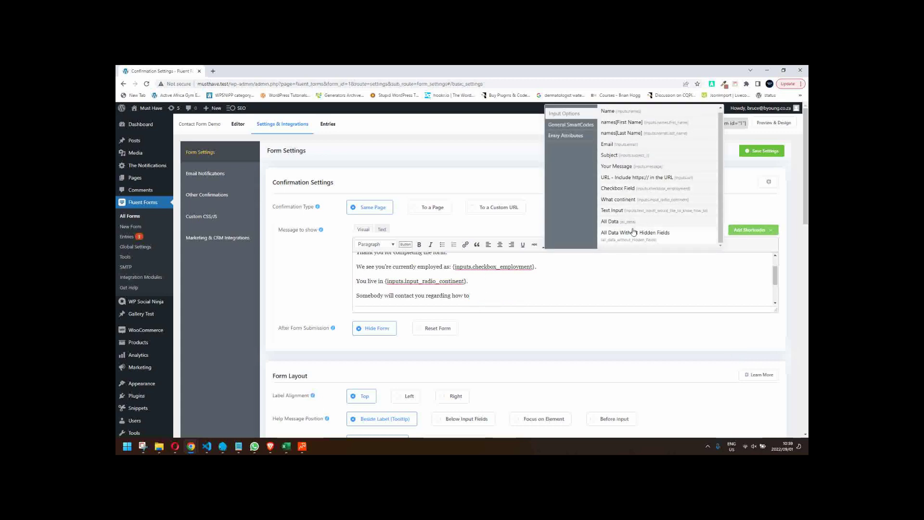
pyautogui.click(644, 212)
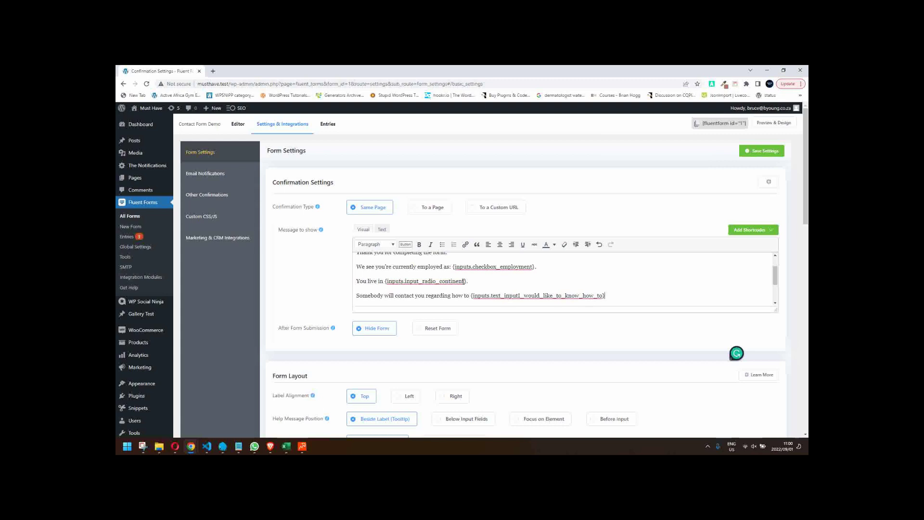
# - End the thank-you sentence with 'regarding {inputs.subject_1}.' and save the settings
pyautogui.scroll(2, 565, 275)
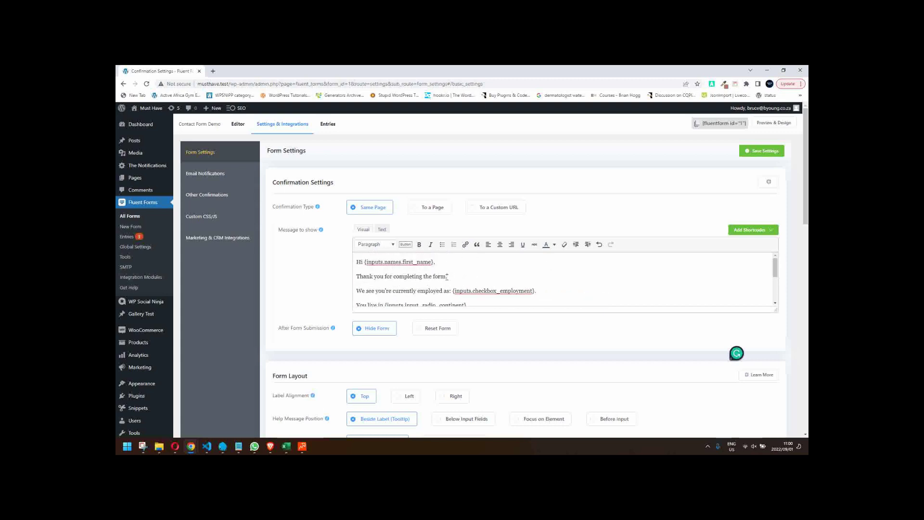
pyautogui.click(445, 276)
pyautogui.write('regarding')
pyautogui.click(743, 231)
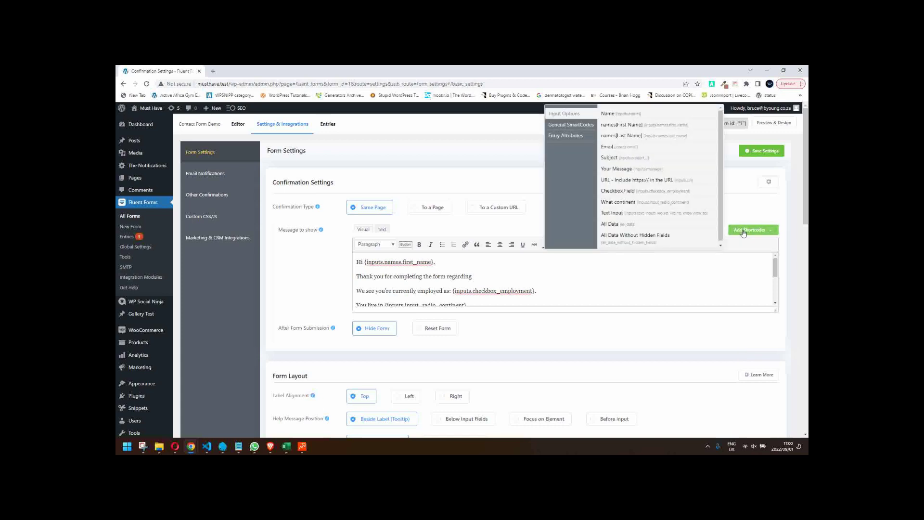
pyautogui.click(630, 158)
pyautogui.write('.subject_1}')
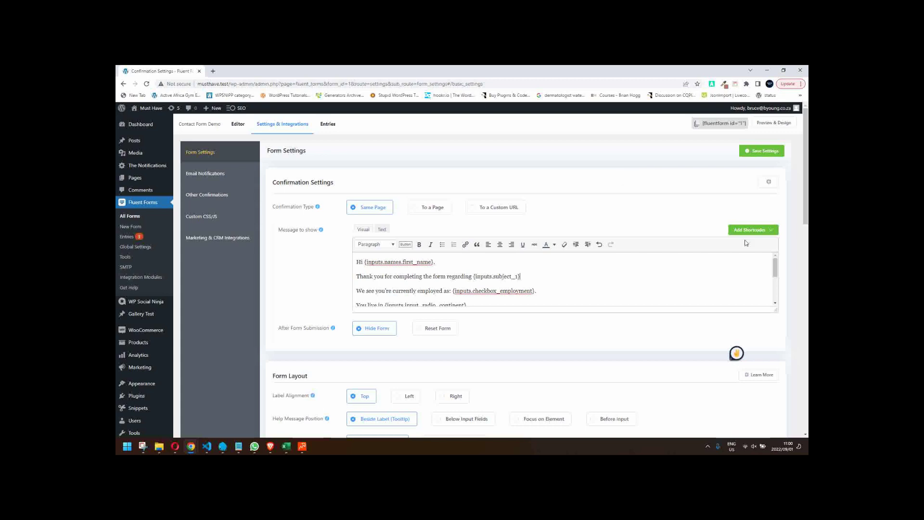
pyautogui.click(765, 153)
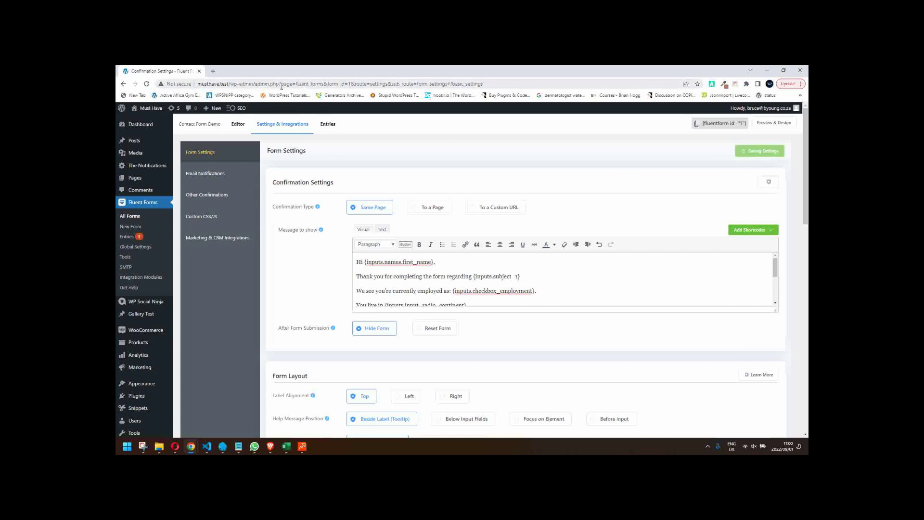
# - Open a new form preview and autofill name, email and the saved website URL
pyautogui.click(238, 125)
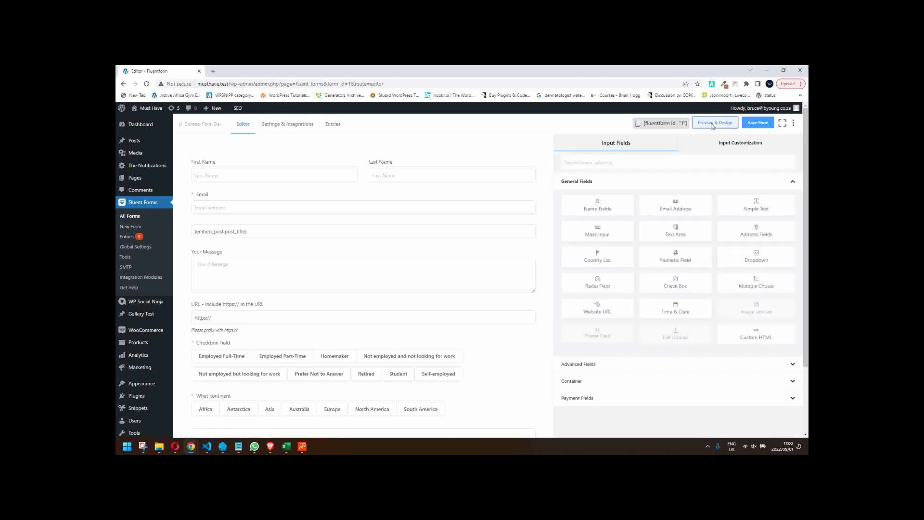
pyautogui.click(712, 124)
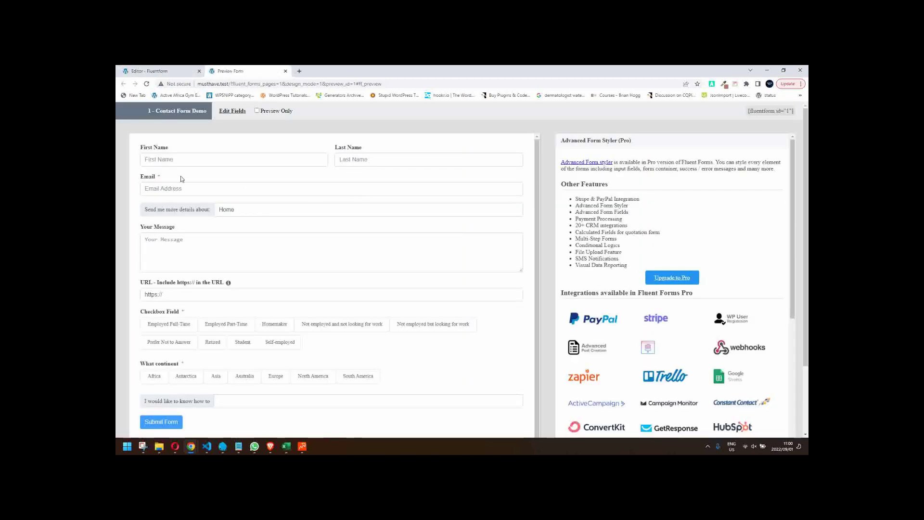
pyautogui.click(172, 187)
pyautogui.click(207, 211)
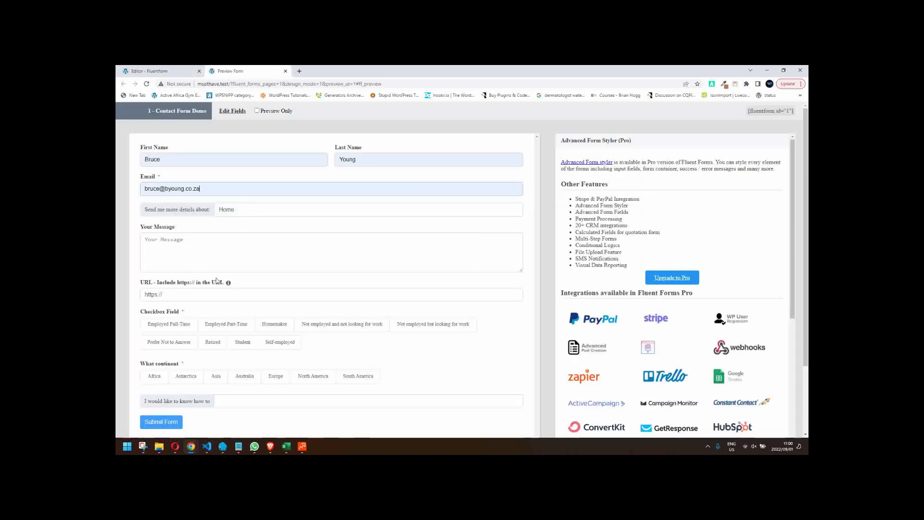
pyautogui.click(191, 296)
pyautogui.click(206, 318)
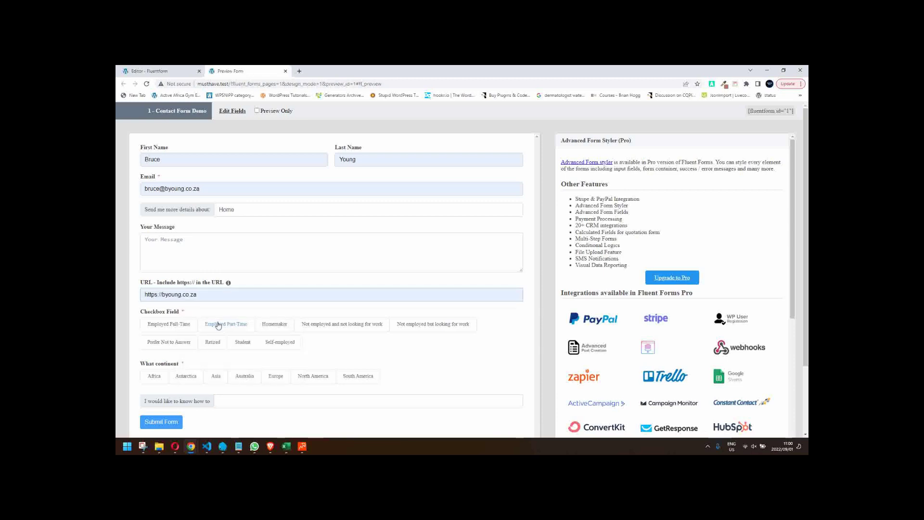
# - Submit a third entry with Employed Part-Time, Self-employed, Student, Australia and 'cross the ocean', then check 'regarding Home'
pyautogui.click(226, 324)
pyautogui.click(271, 342)
pyautogui.click(233, 343)
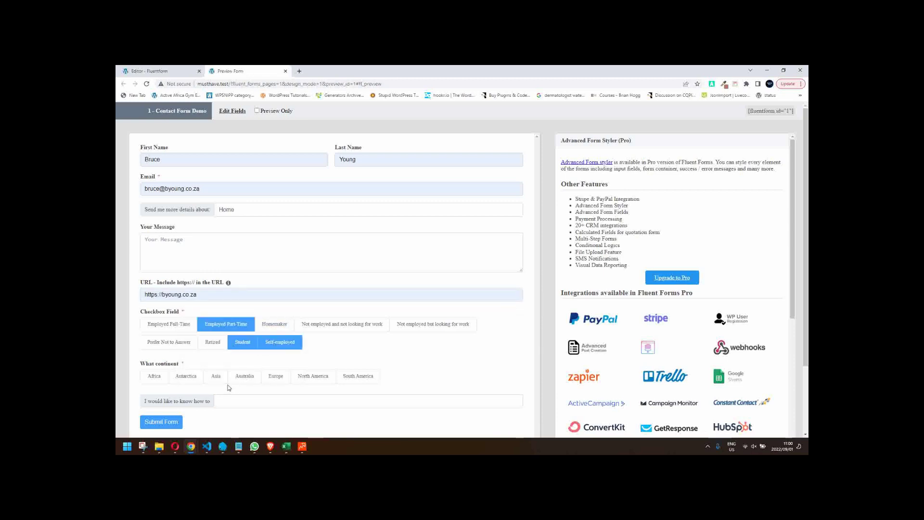
pyautogui.click(246, 380)
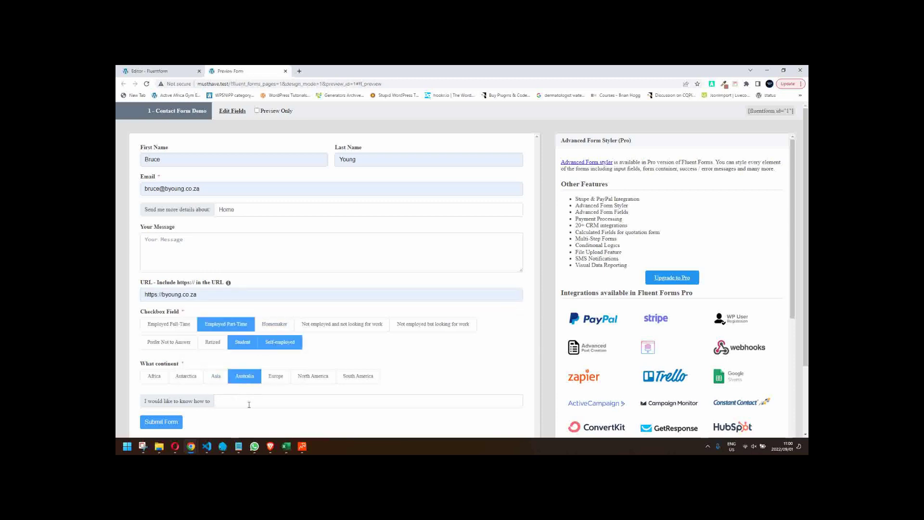
pyautogui.click(249, 404)
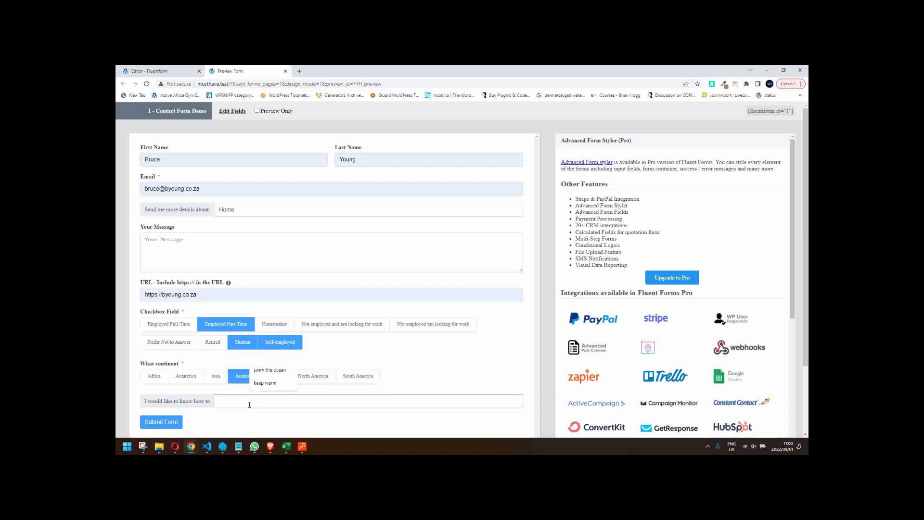
pyautogui.write('cl')
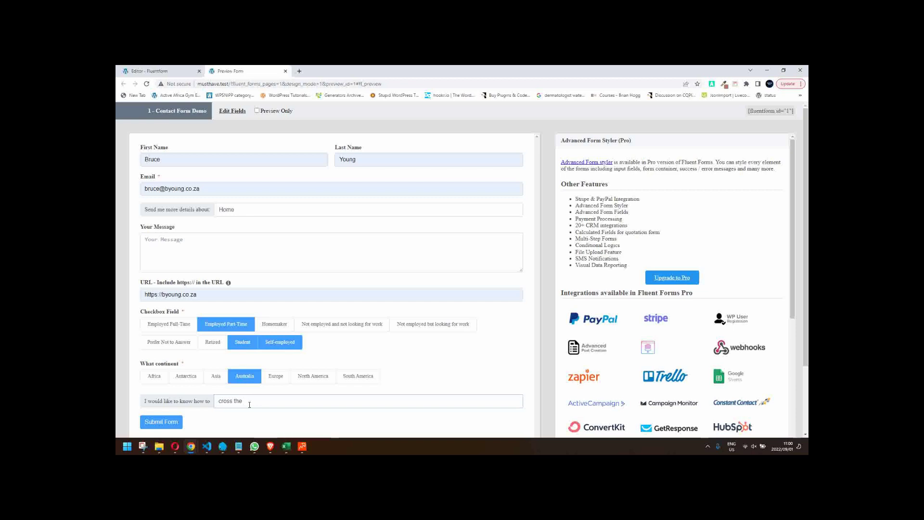
pyautogui.write('ocwe')
pyautogui.click(159, 422)
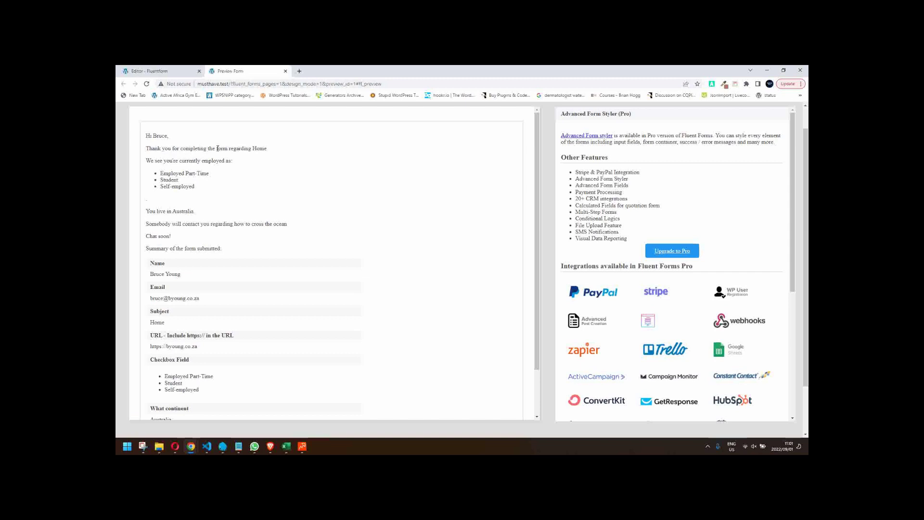
pyautogui.moveTo(254, 149); pyautogui.dragTo(271, 149)
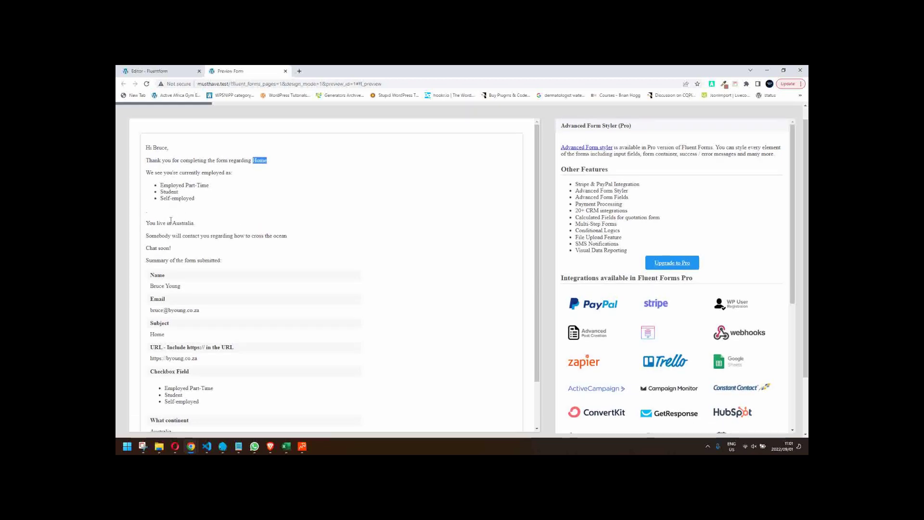
pyautogui.click(159, 71)
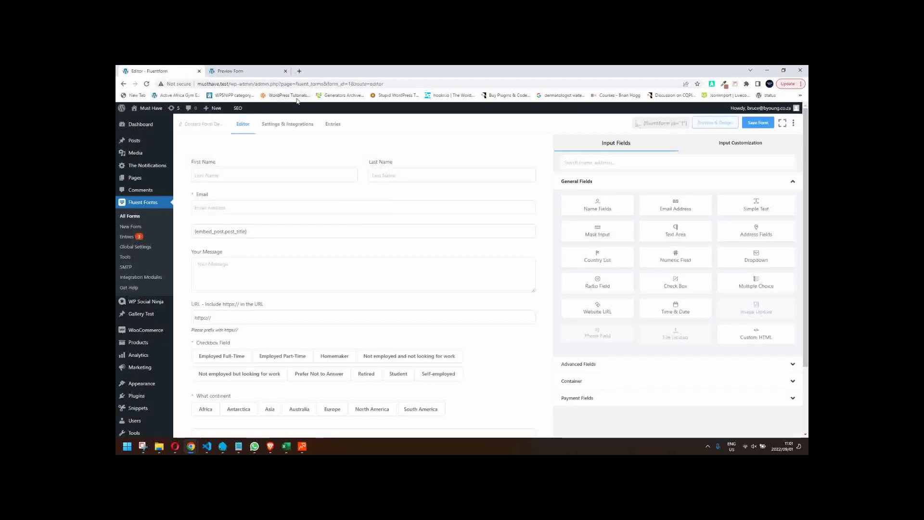
# - Reopen Settings & Integrations and save the current confirmation settings
pyautogui.click(287, 124)
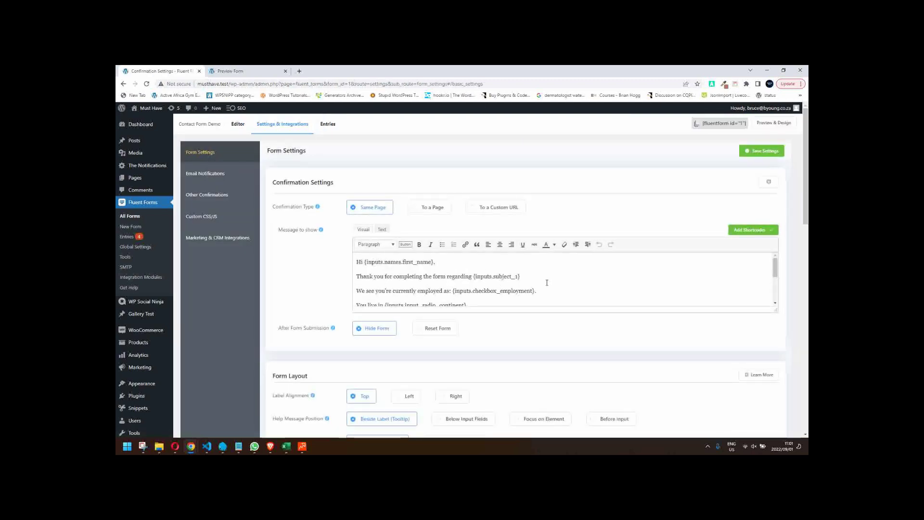
pyautogui.scroll(-1, 520, 284)
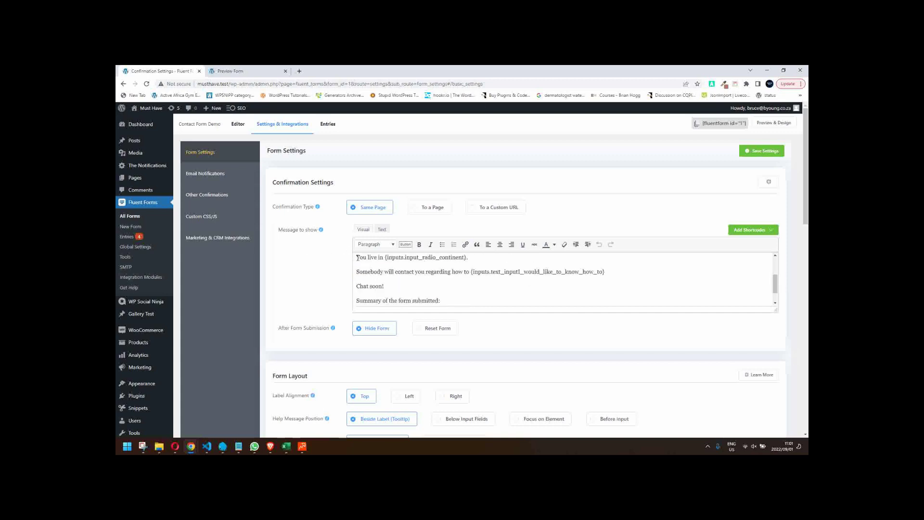
pyautogui.scroll(-1, 359, 258)
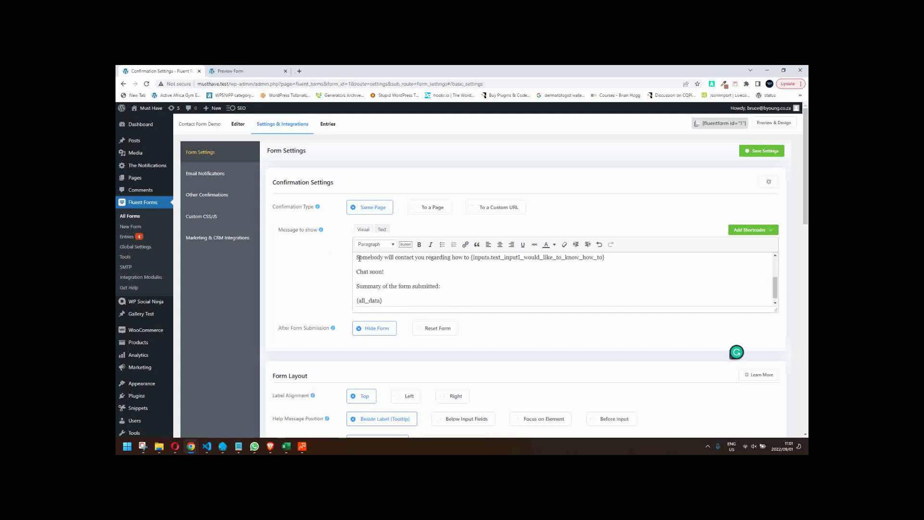
pyautogui.scroll(1, 359, 258)
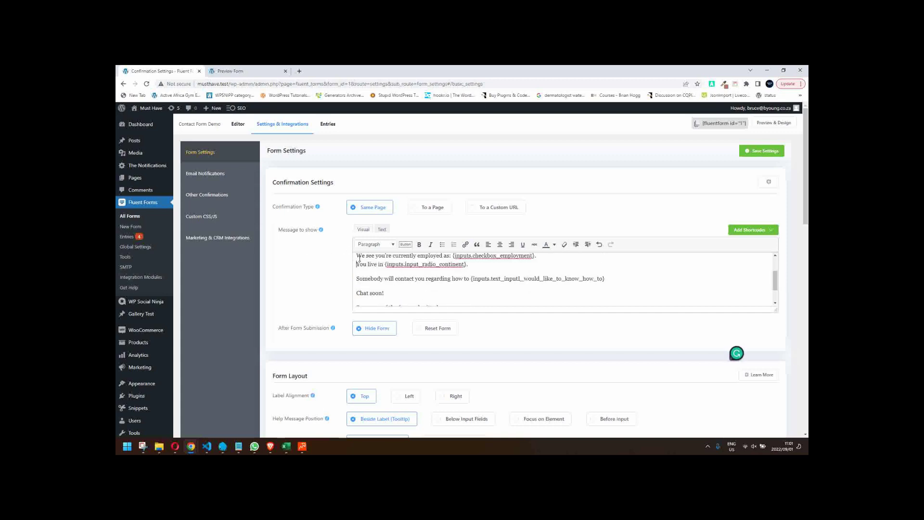
pyautogui.click(769, 157)
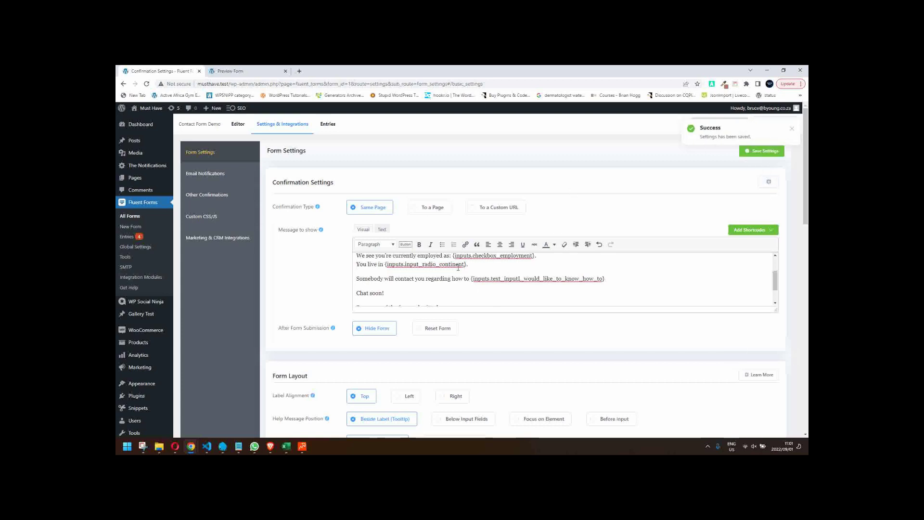
# - Delete the {all_data} placeholder and 'Summary of the form submitted:' line from the confirmation message
pyautogui.scroll(2, 469, 292)
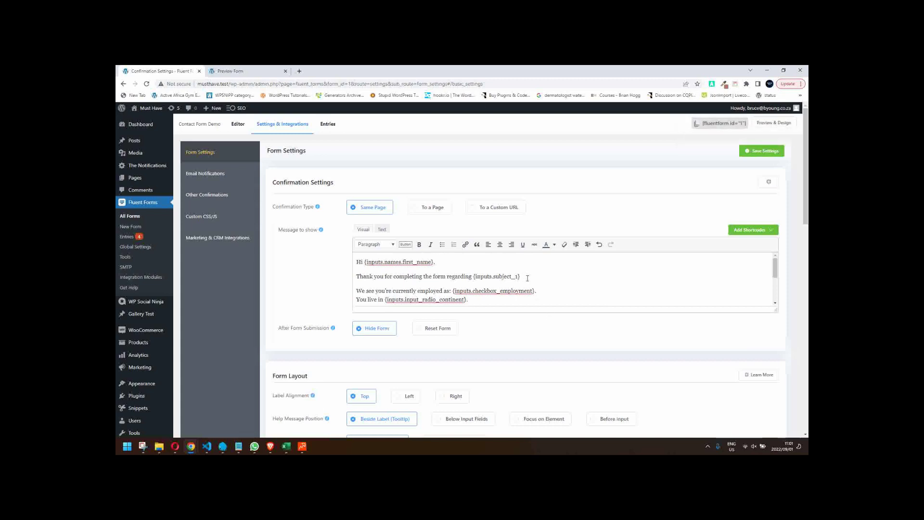
pyautogui.scroll(-3, 528, 278)
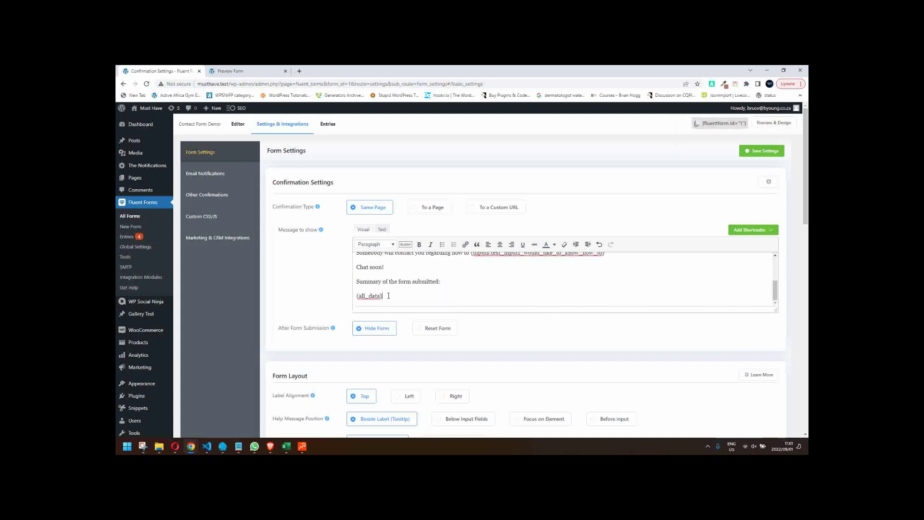
pyautogui.moveTo(385, 296); pyautogui.dragTo(357, 295)
pyautogui.press('BackSpace')
pyautogui.press('BackSpace')
pyautogui.press('BackSpace')
pyautogui.press('BackSpace')
pyautogui.press('BackSpace')
pyautogui.press('BackSpace')
pyautogui.press('BackSpace')
pyautogui.press('BackSpace')
pyautogui.press('BackSpace')
pyautogui.press('BackSpace')
pyautogui.press('BackSpace')
pyautogui.press('BackSpace')
pyautogui.press('BackSpace')
pyautogui.press('BackSpace')
pyautogui.press('BackSpace')
pyautogui.press('BackSpace')
pyautogui.press('BackSpace')
pyautogui.press('BackSpace')
pyautogui.press('BackSpace')
pyautogui.press('BackSpace')
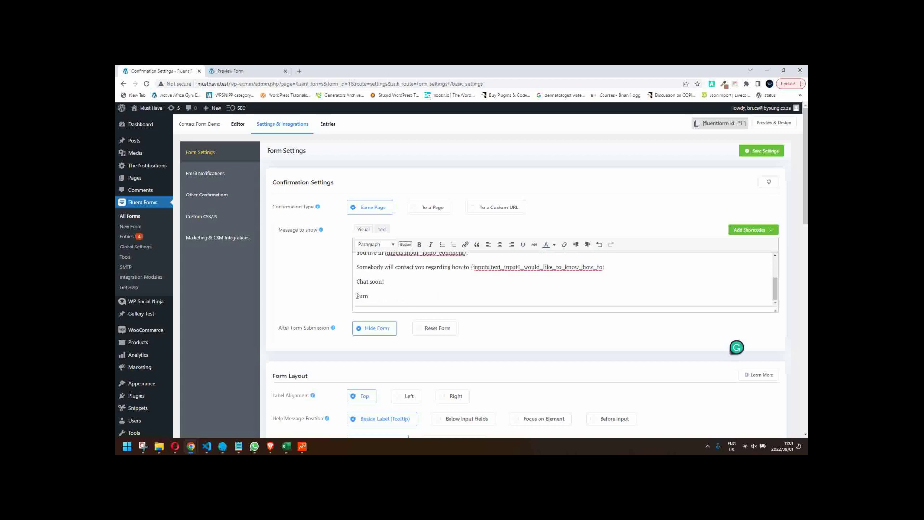
pyautogui.press('BackSpace')
pyautogui.press('BackSpace')
pyautogui.press('BackSpace')
pyautogui.press('BackSpace')
pyautogui.press('BackSpace')
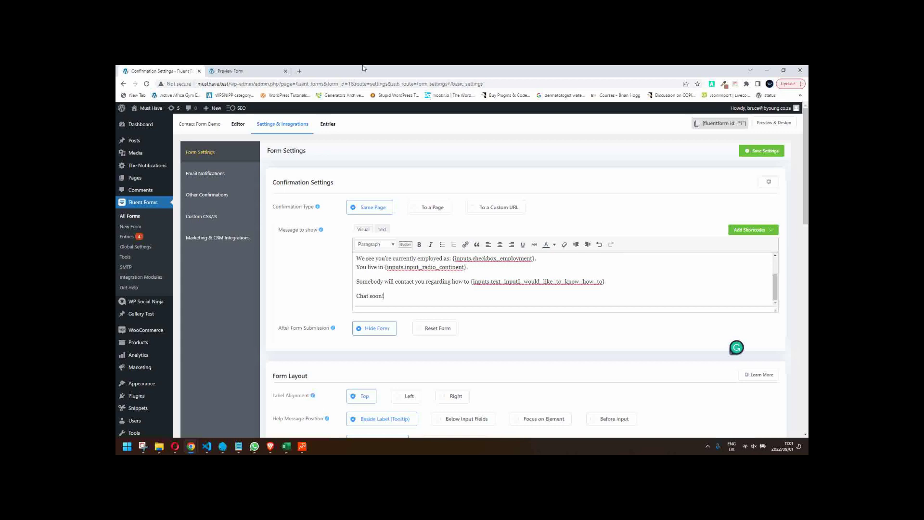
pyautogui.click(265, 72)
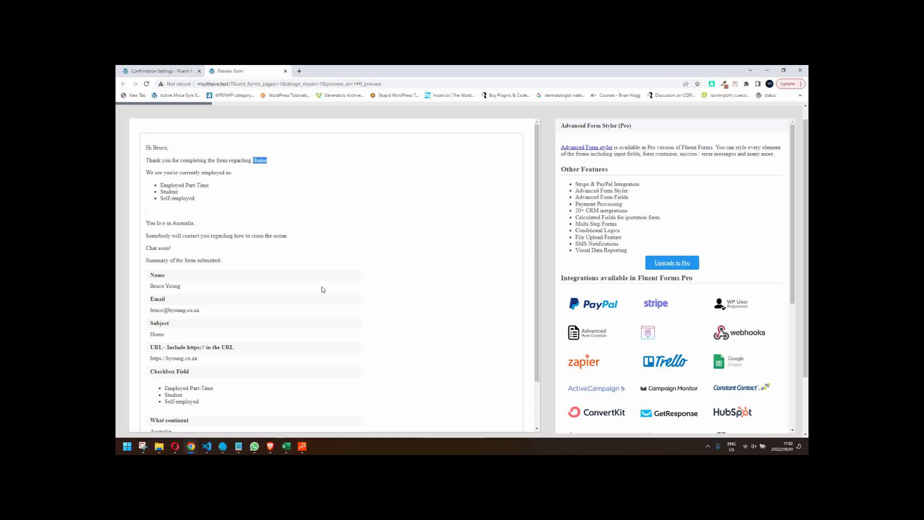
# - Reword the thank-you line to 'on the {inputs.subject_1} page.' and save the confirmation settings
pyautogui.click(153, 72)
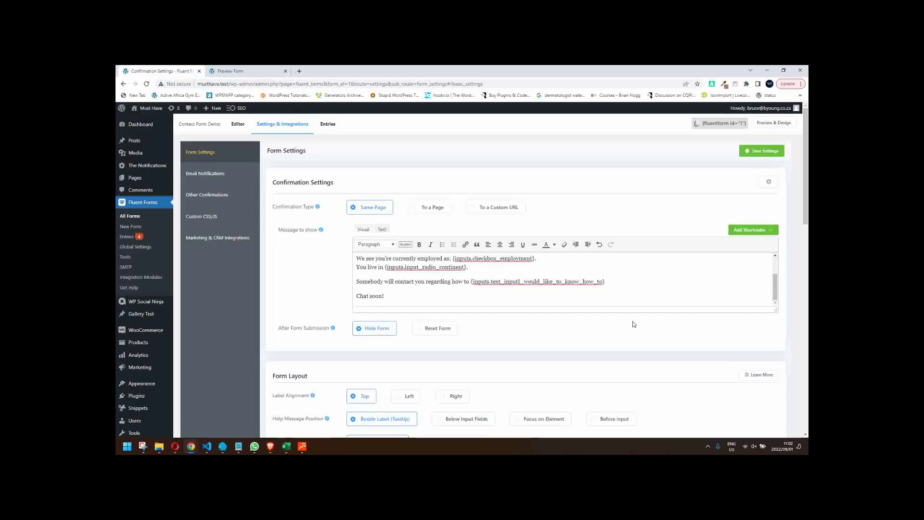
pyautogui.click(614, 282)
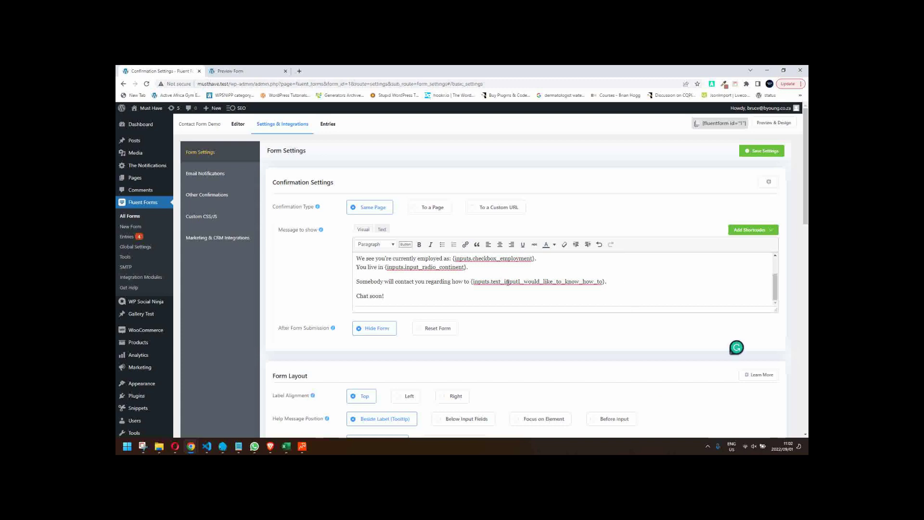
pyautogui.scroll(2, 507, 283)
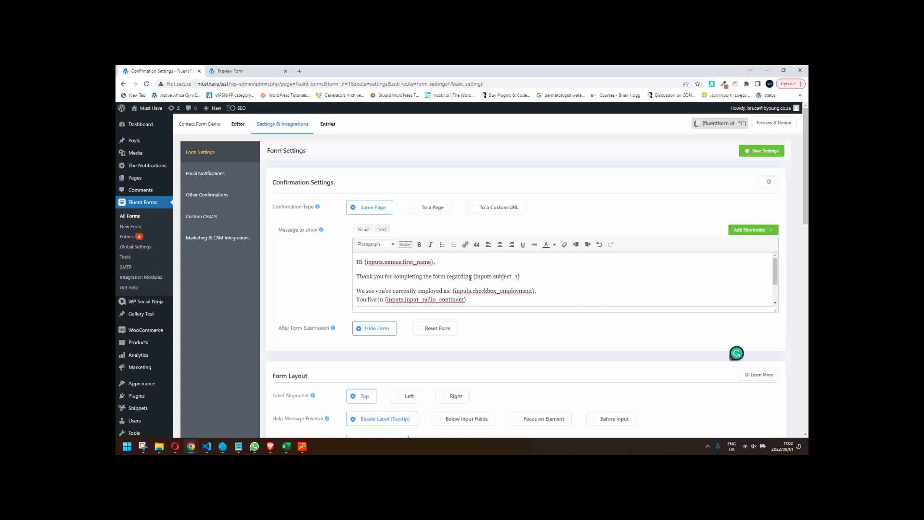
pyautogui.doubleClick(458, 277)
pyautogui.write('on the')
pyautogui.click(524, 277)
pyautogui.write('page.')
pyautogui.scroll(-2, 599, 300)
pyautogui.click(762, 151)
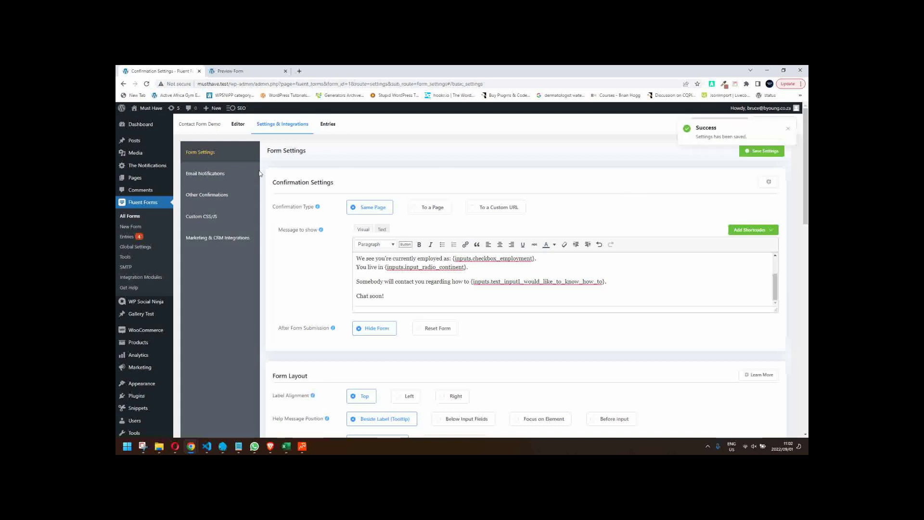
pyautogui.click(206, 174)
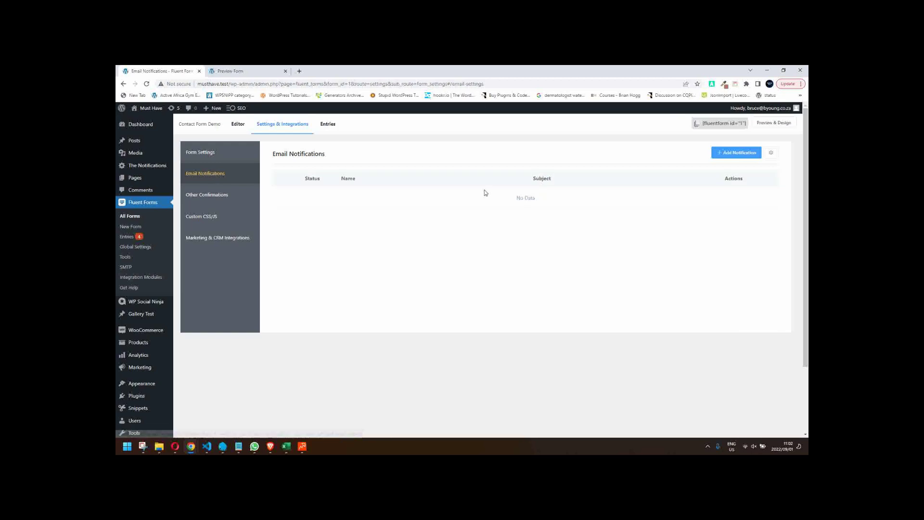
# - Add a new email notification whose recipient is the form's Email field
pyautogui.click(723, 155)
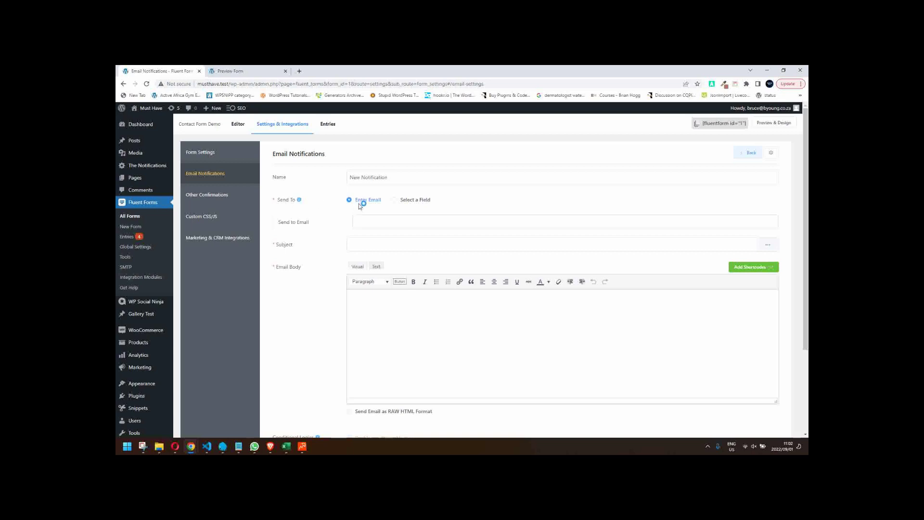
pyautogui.click(386, 223)
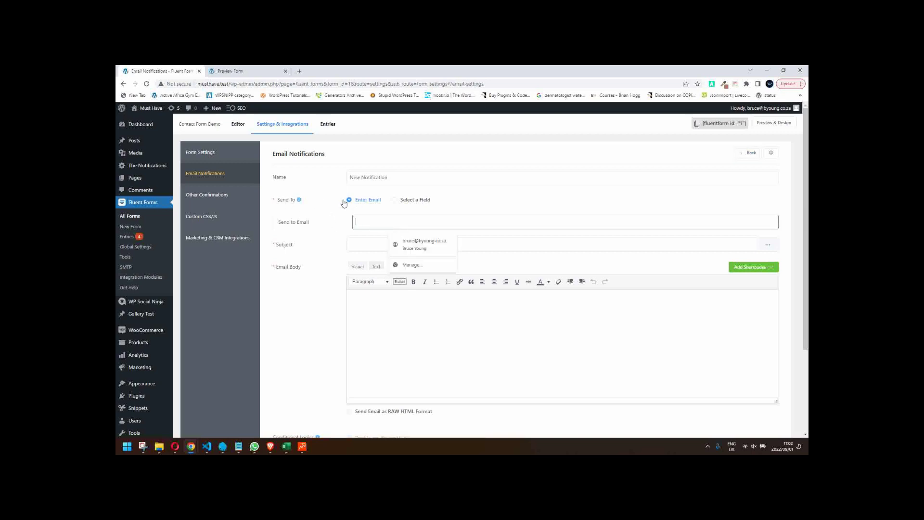
pyautogui.click(394, 200)
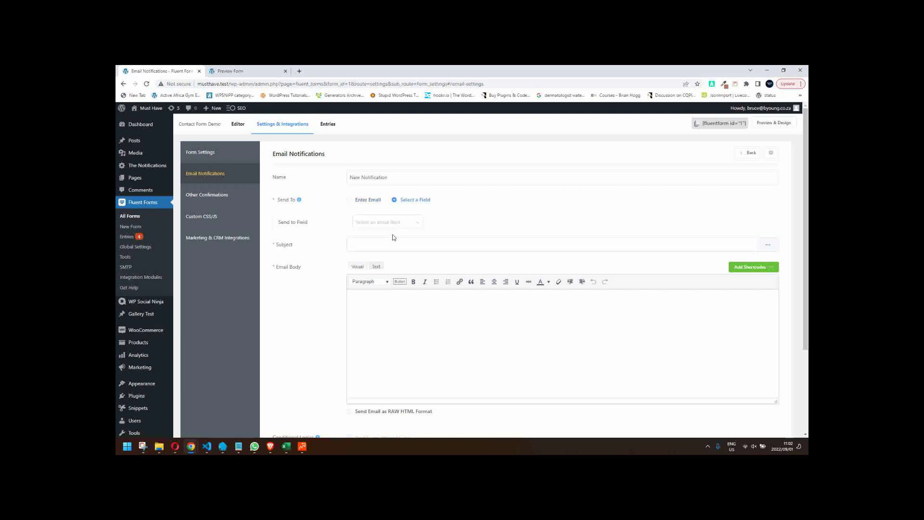
pyautogui.click(381, 223)
pyautogui.click(369, 245)
# - Write the subject thanking {first name} 'for your enquiry regarding' the how-to answer placeholder
pyautogui.click(377, 244)
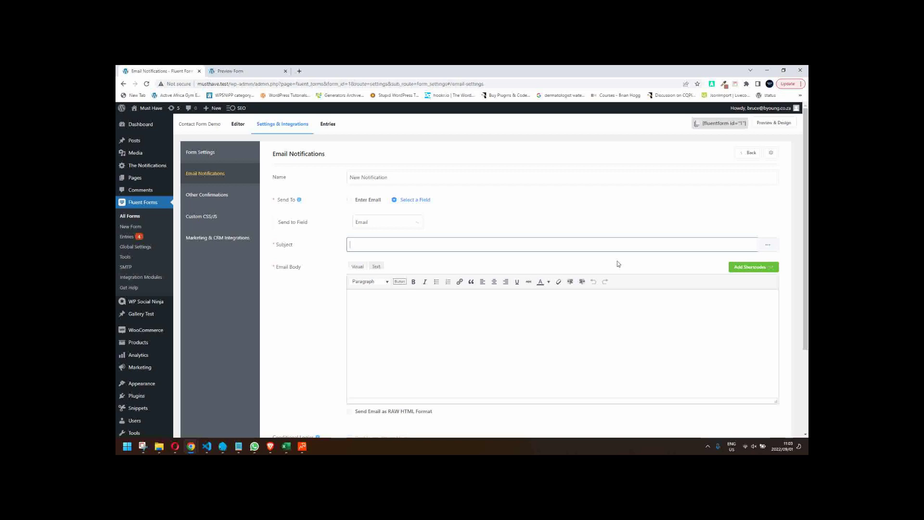
pyautogui.write('you')
pyautogui.click(769, 247)
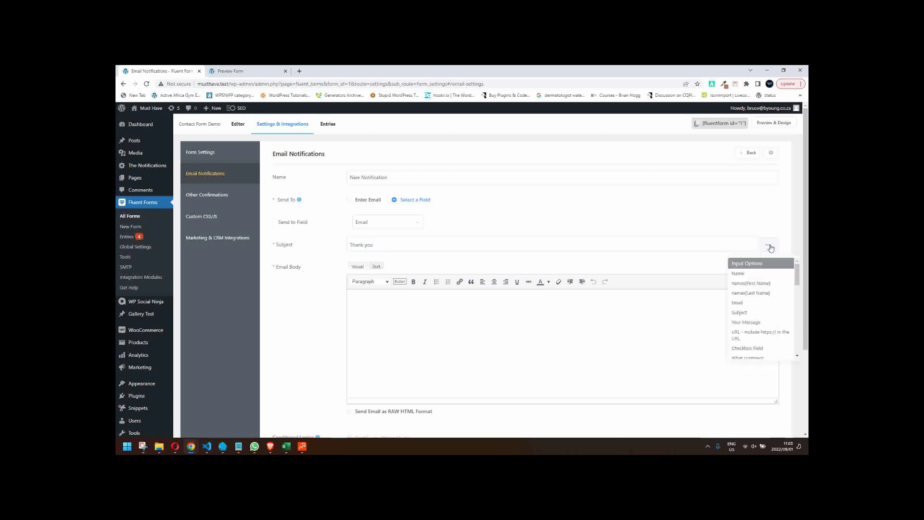
pyautogui.click(762, 285)
pyautogui.click(471, 244)
pyautogui.write('for your enquiry regar')
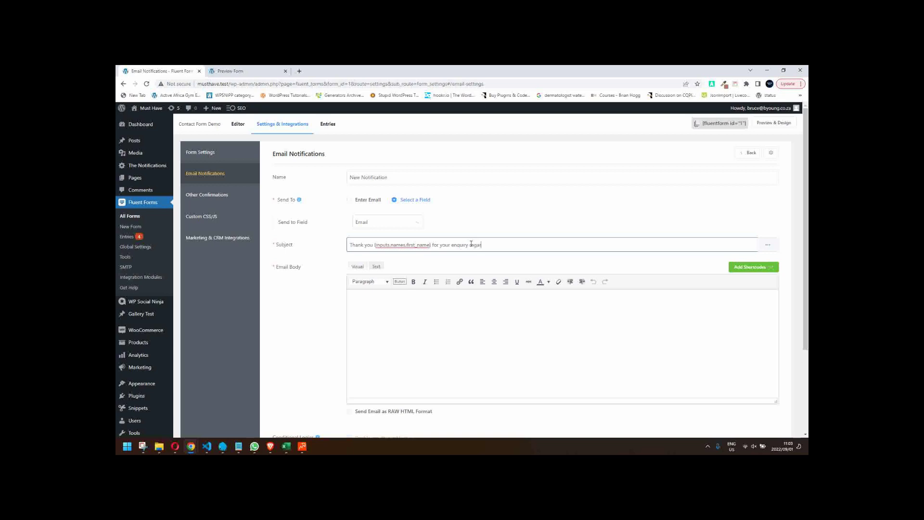
pyautogui.write('ding')
pyautogui.click(768, 244)
pyautogui.scroll(-1, 754, 327)
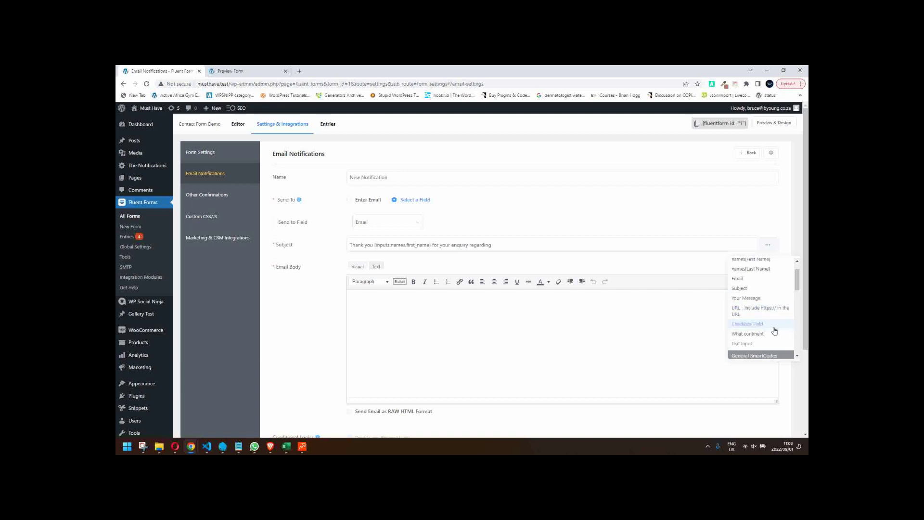
pyautogui.scroll(-1, 774, 331)
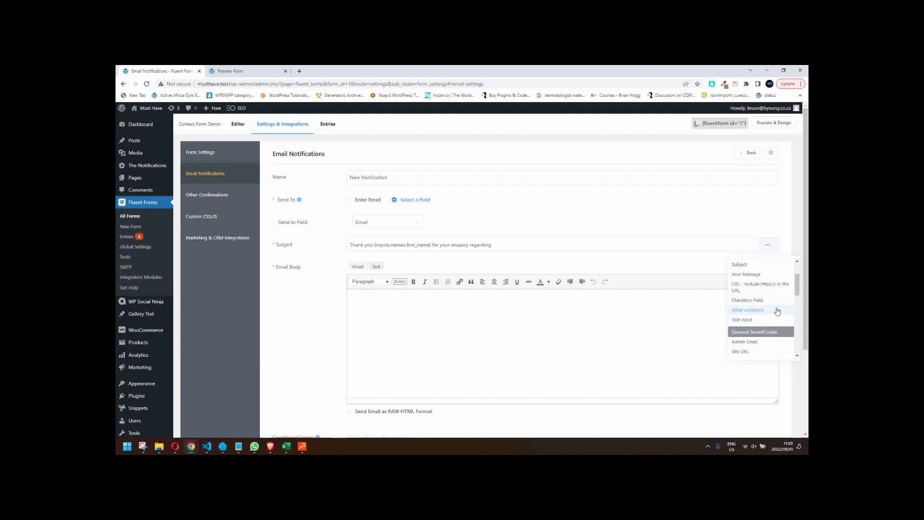
pyautogui.moveTo(795, 287); pyautogui.dragTo(797, 285)
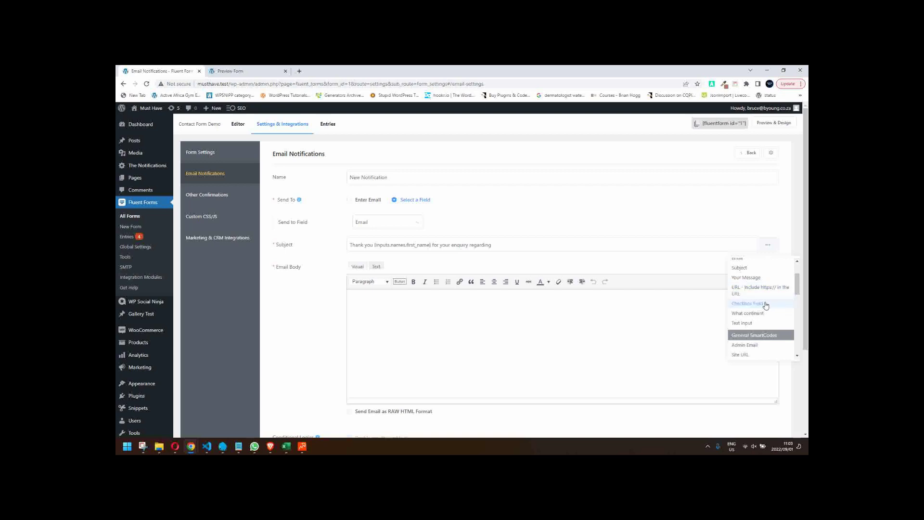
pyautogui.click(744, 324)
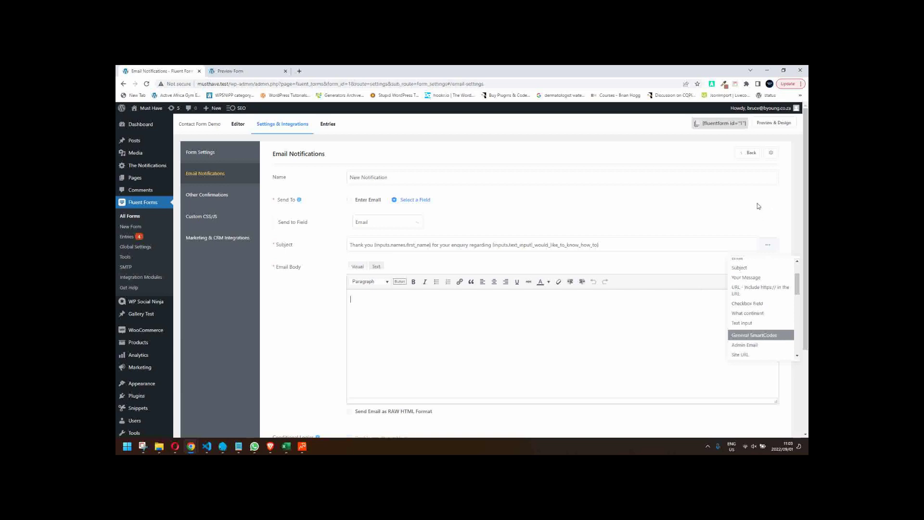
pyautogui.click(728, 207)
pyautogui.scroll(-3, 704, 245)
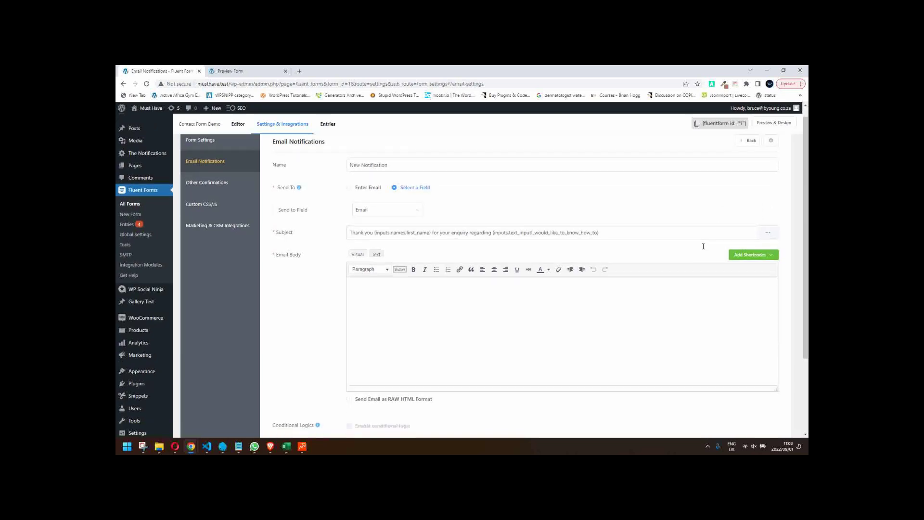
# - Save the new notification and open the form editor in a new tab
pyautogui.click(756, 403)
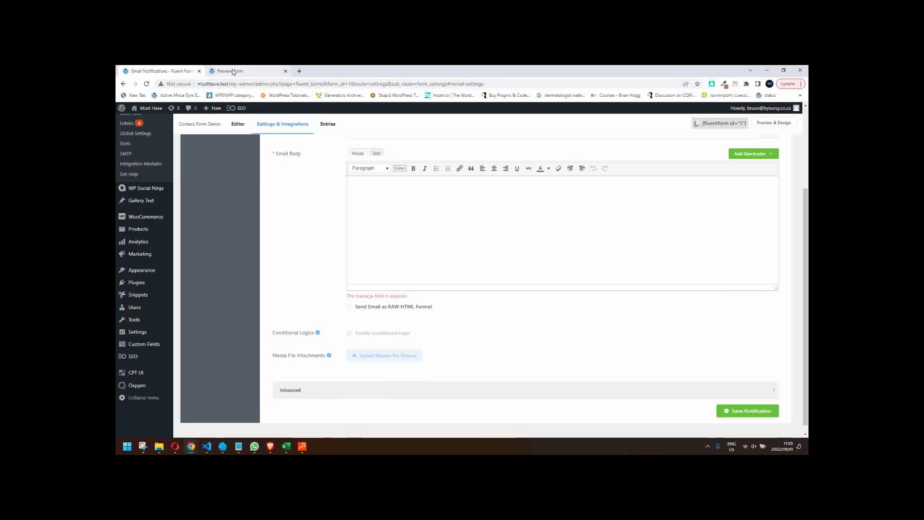
pyautogui.scroll(5, 179, 122)
pyautogui.rightClick(247, 129)
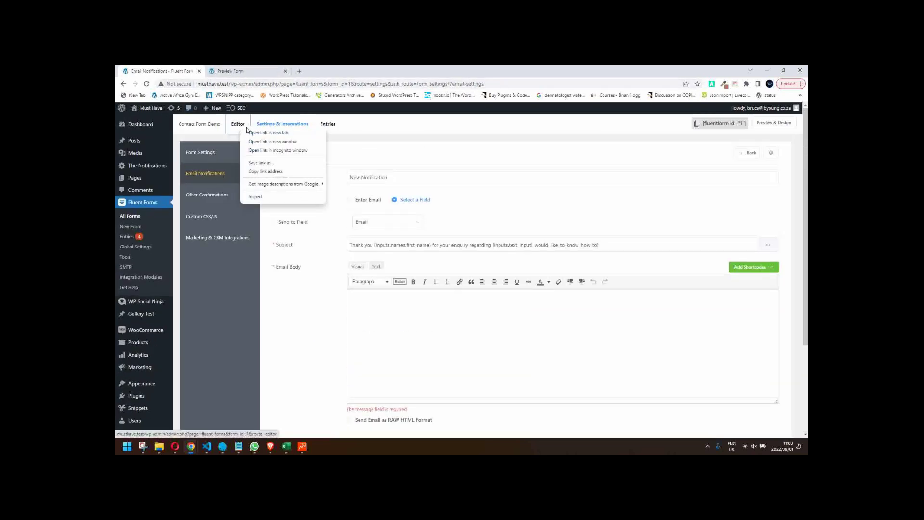
pyautogui.click(268, 133)
pyautogui.click(311, 72)
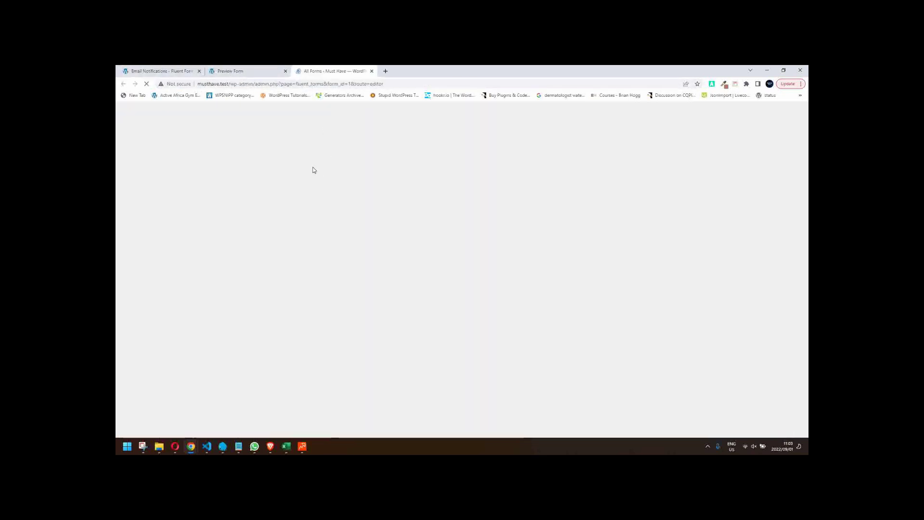
pyautogui.scroll(-2, 329, 329)
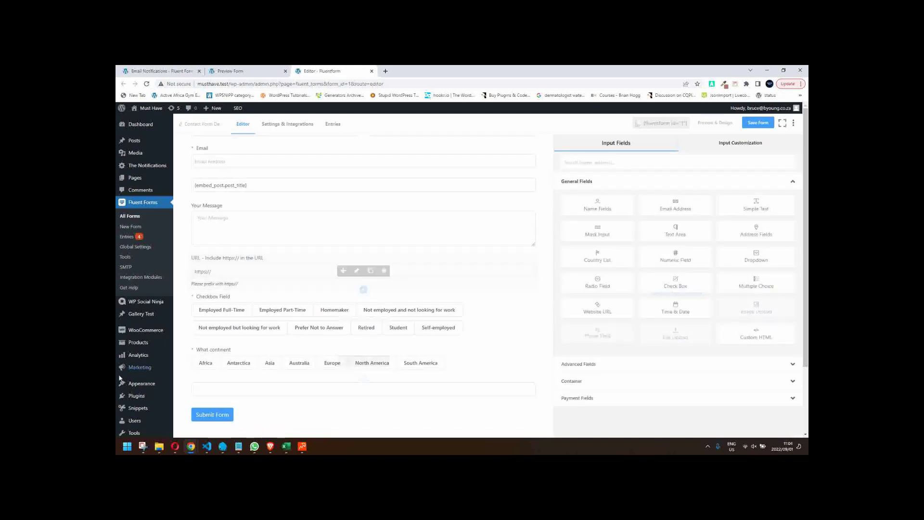
# - Label the empty text field 'I would like to know how to', save the form and close the editor
pyautogui.click(354, 392)
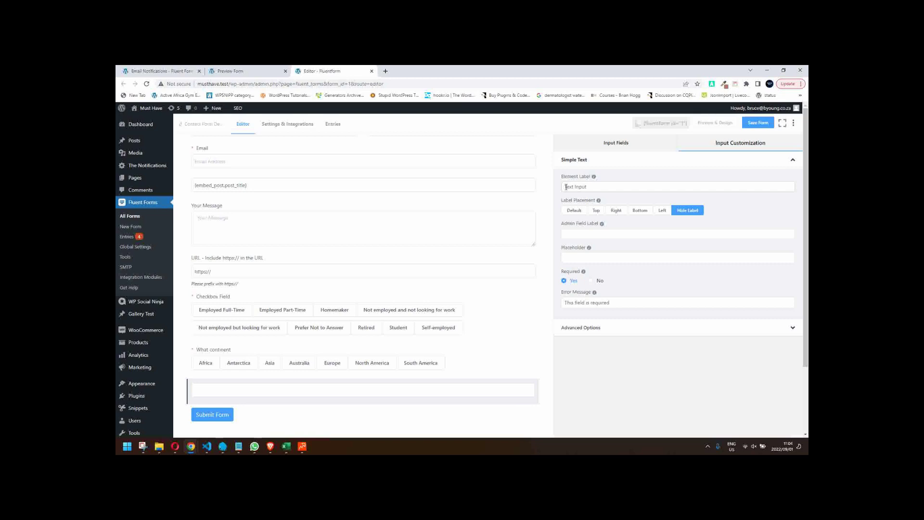
pyautogui.tripleClick(633, 188)
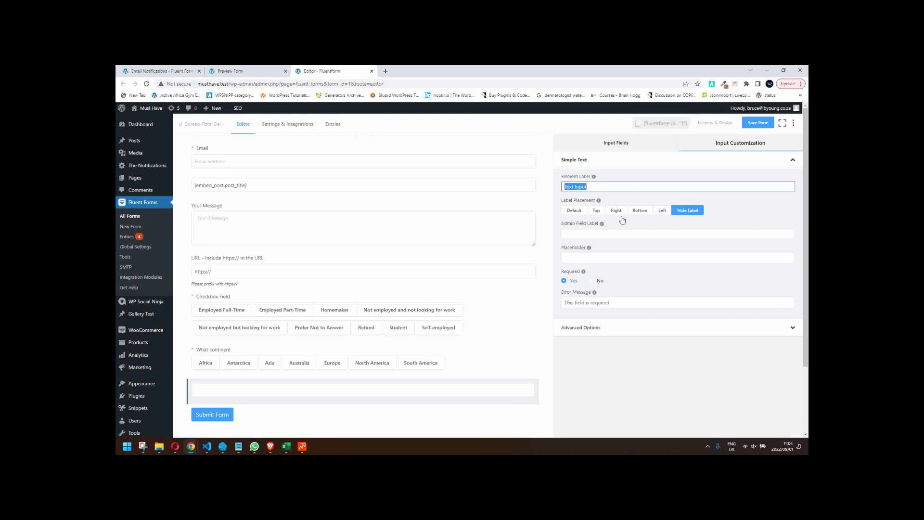
pyautogui.click(593, 325)
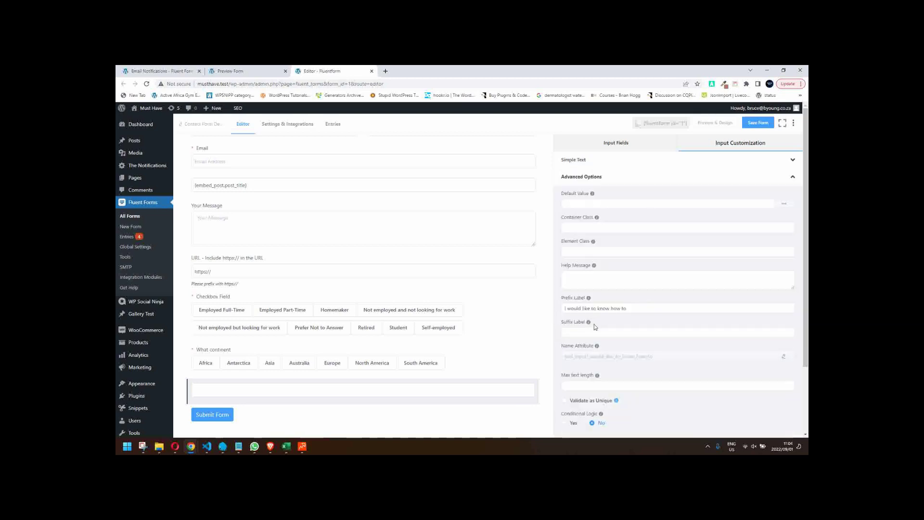
pyautogui.tripleClick(633, 309)
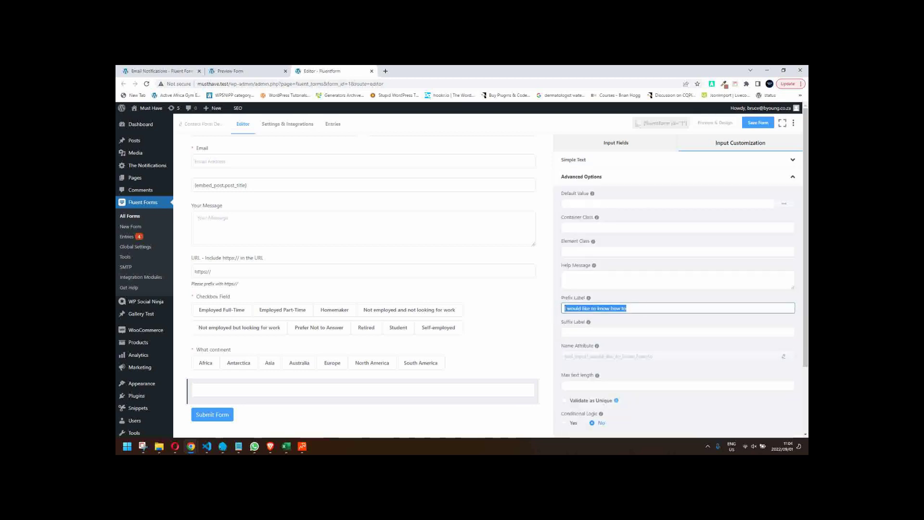
pyautogui.click(598, 147)
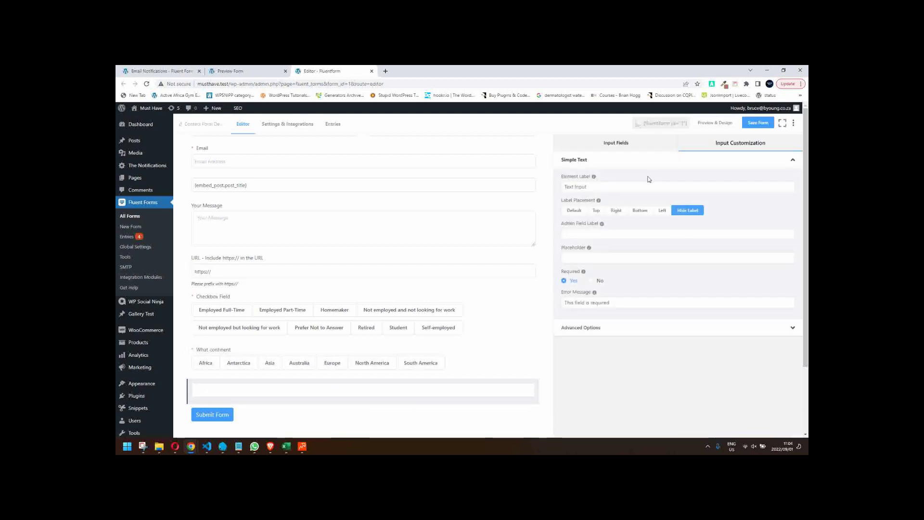
pyautogui.tripleClick(563, 186)
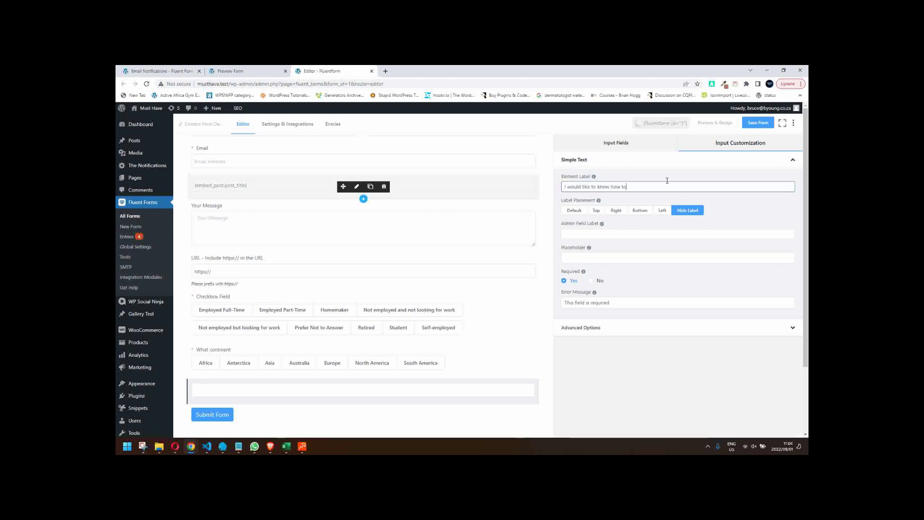
pyautogui.click(758, 122)
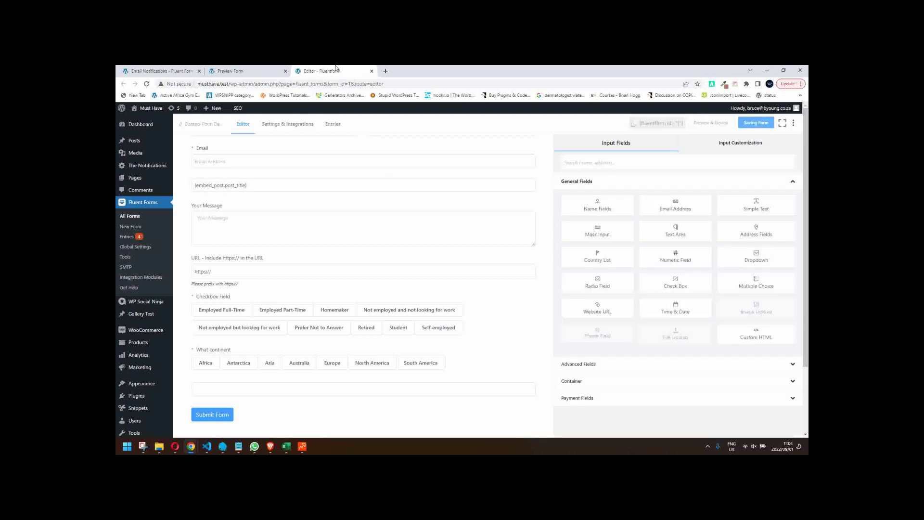
pyautogui.click(372, 71)
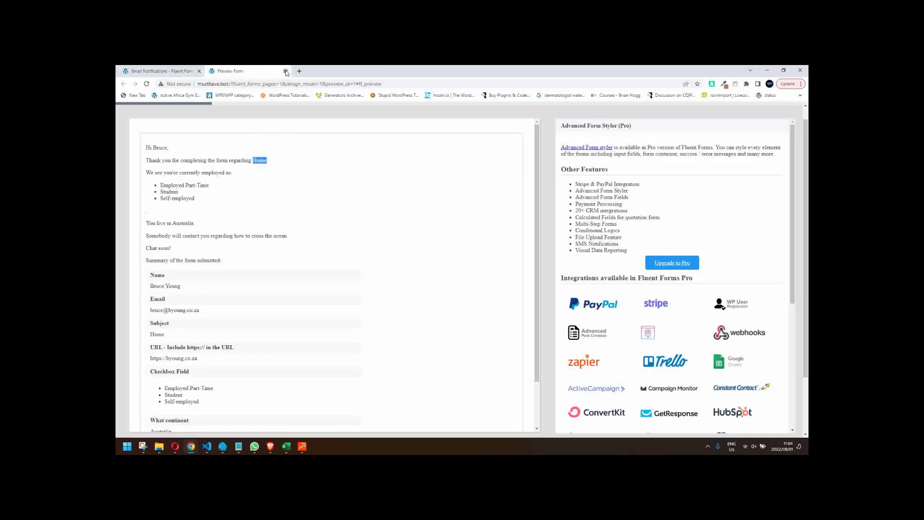
# - Back in Email Notifications, add a new notification sent to the form's Email field
pyautogui.click(286, 72)
pyautogui.click(147, 84)
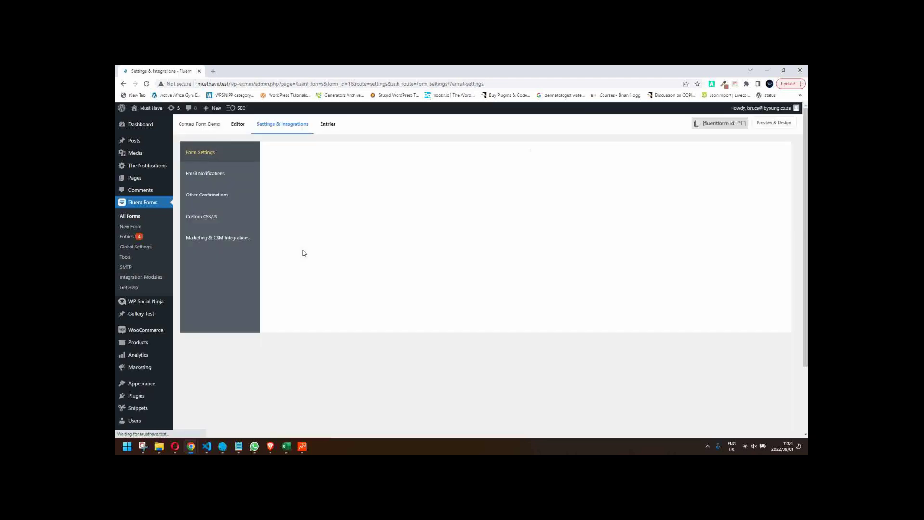
pyautogui.click(208, 174)
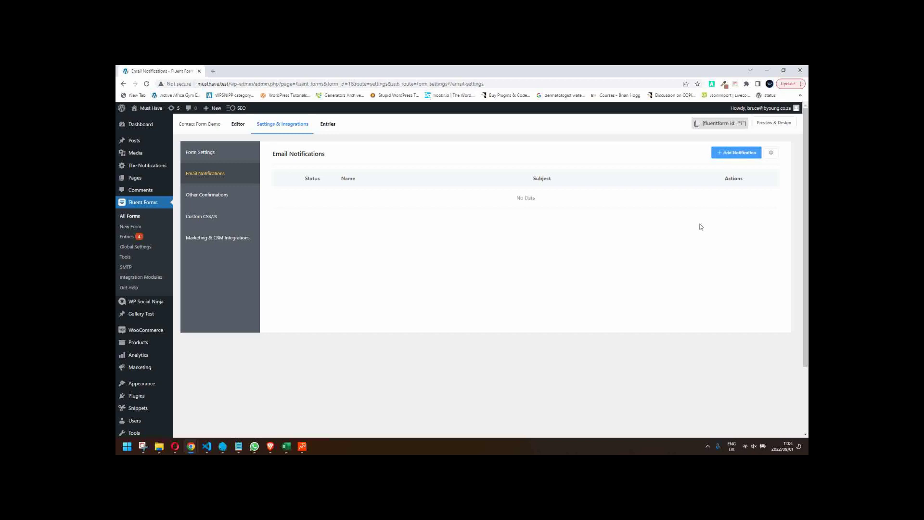
pyautogui.click(726, 152)
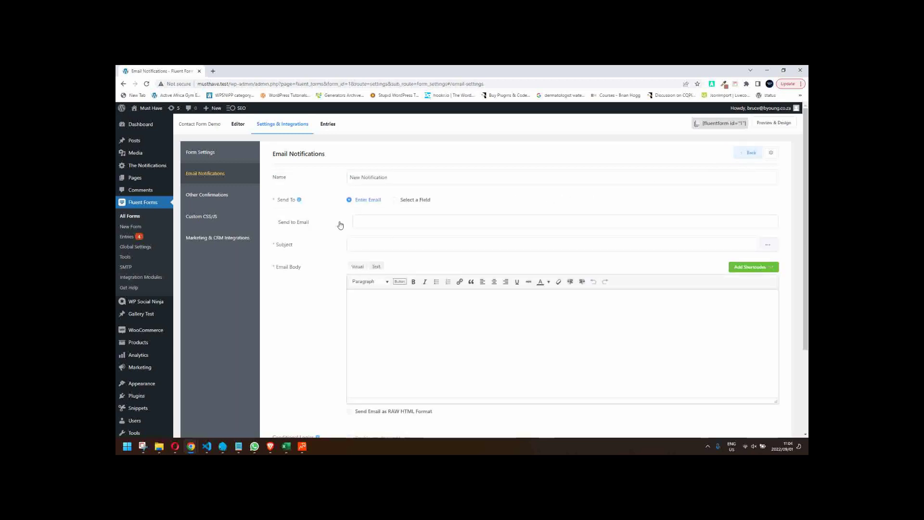
pyautogui.click(356, 222)
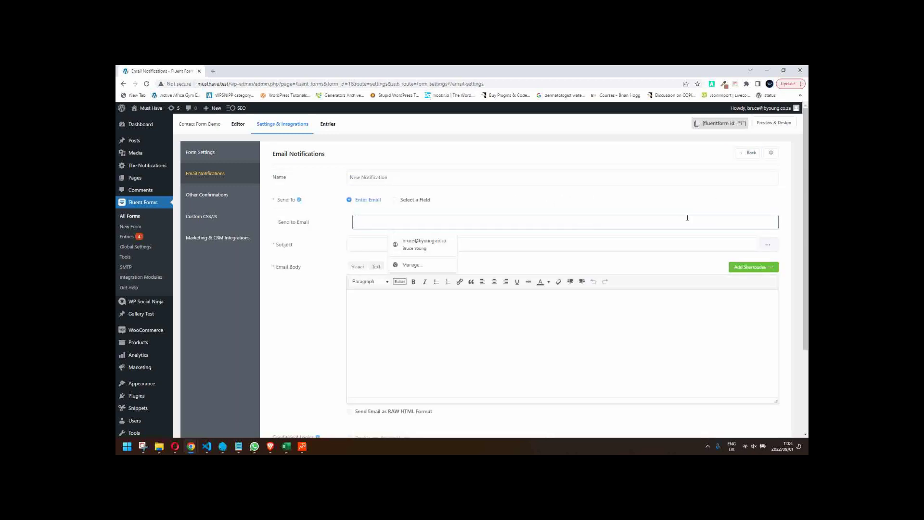
pyautogui.click(424, 201)
pyautogui.click(392, 222)
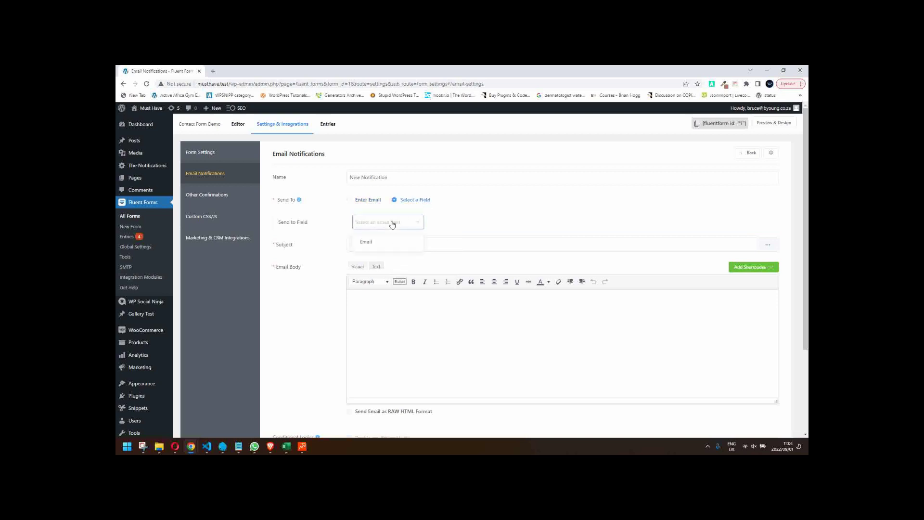
pyautogui.click(381, 243)
# - Set the subject to 'Hi {first name} - Inquiry regarding how' plus the how-to answer placeholder
pyautogui.click(368, 248)
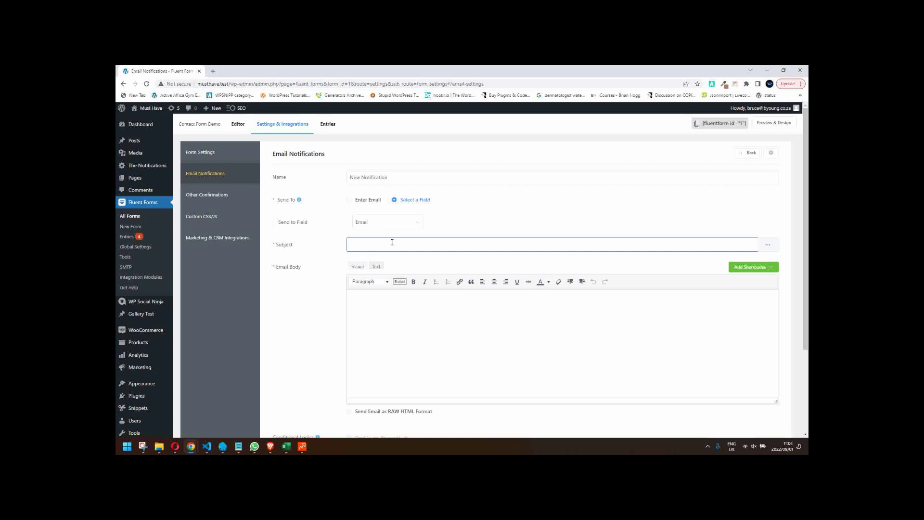
pyautogui.write('Hi')
pyautogui.click(766, 245)
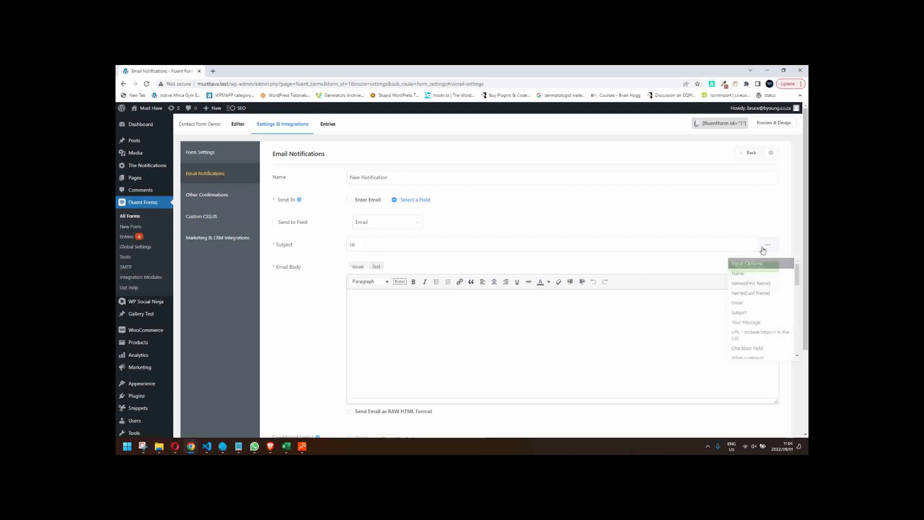
pyautogui.click(751, 283)
pyautogui.click(485, 246)
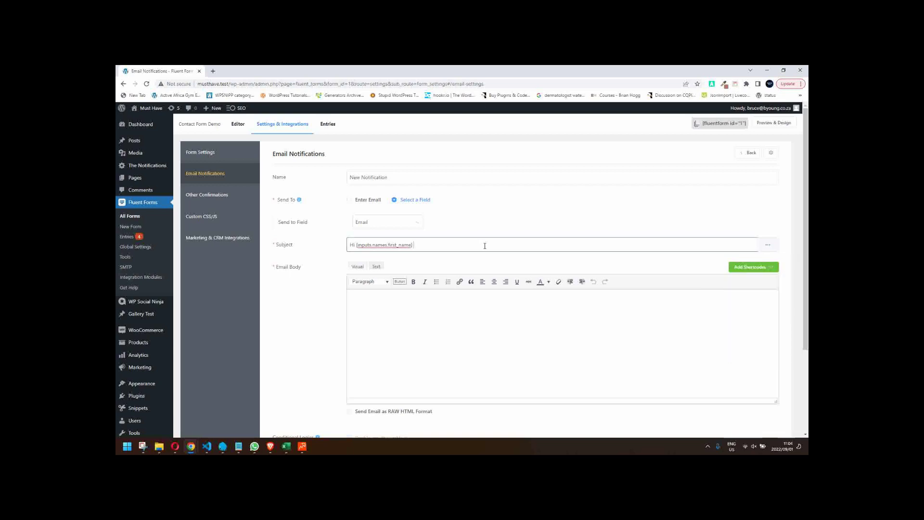
pyautogui.write('- Inquiry regardin how')
pyautogui.press('BackSpace')
pyautogui.press('BackSpace')
pyautogui.press('BackSpace')
pyautogui.press('BackSpace')
pyautogui.write('g')
pyautogui.click(768, 245)
pyautogui.scroll(-2, 762, 302)
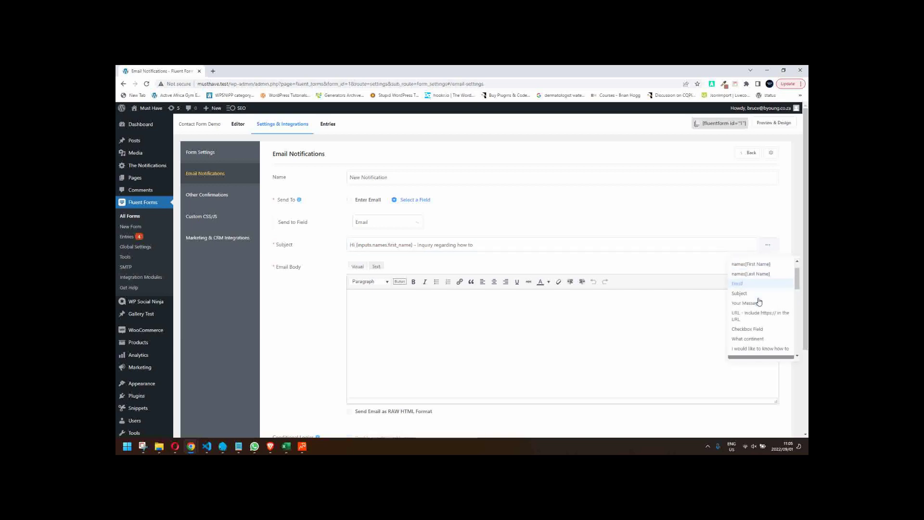
pyautogui.click(735, 332)
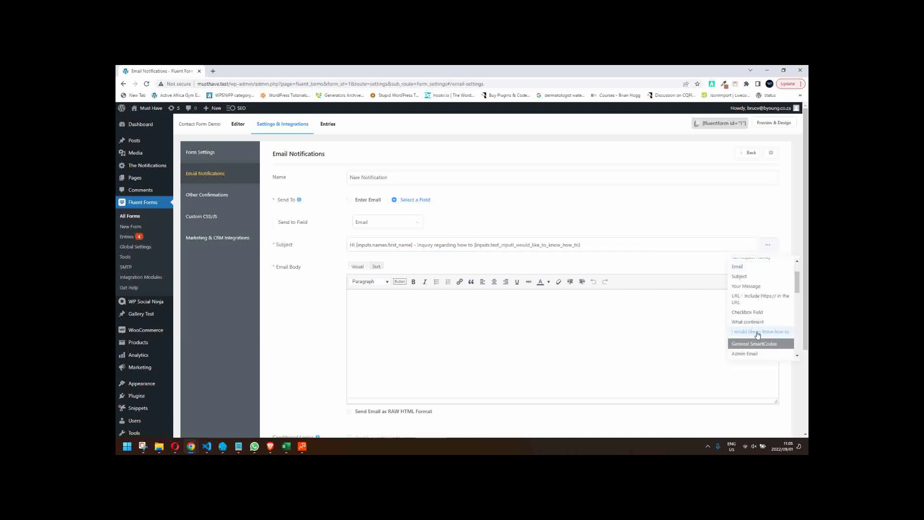
pyautogui.click(605, 245)
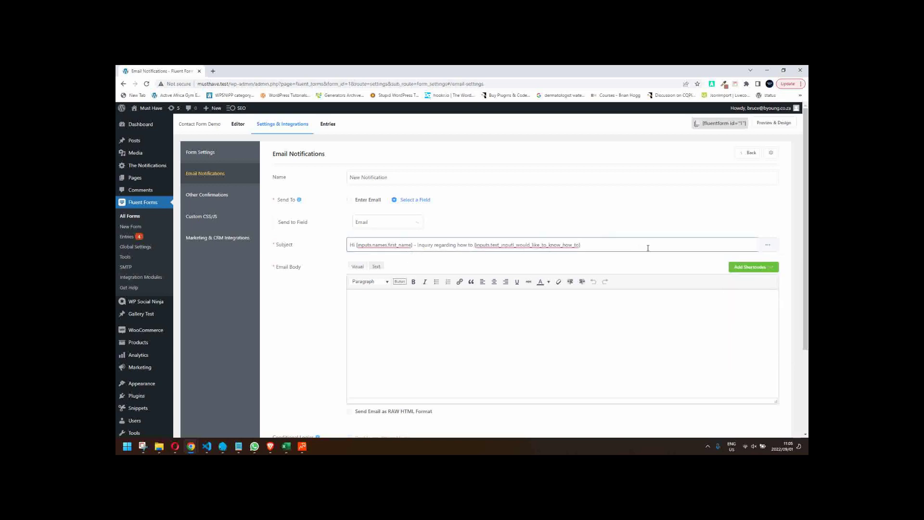
pyautogui.click(389, 323)
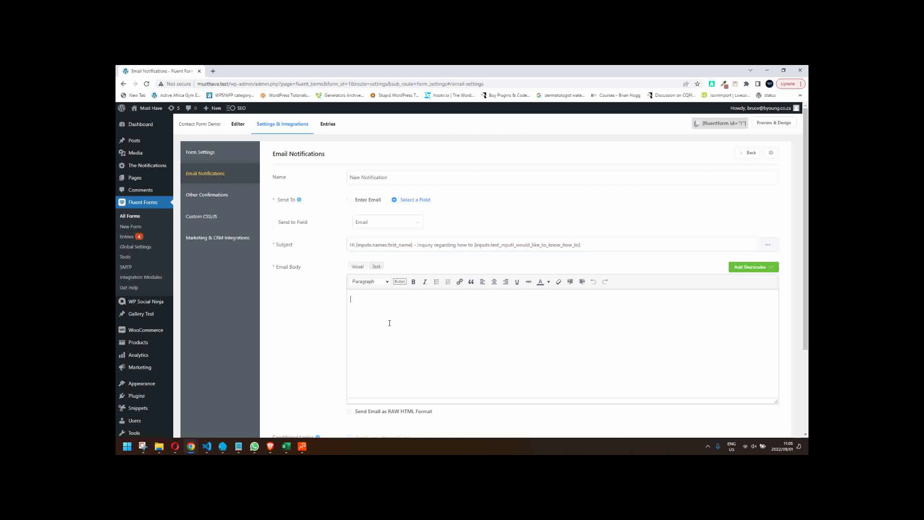
# - Start the body with 'Hi {first name}' and 'We were excited to see that {how-to answer}.'
pyautogui.write('Hi')
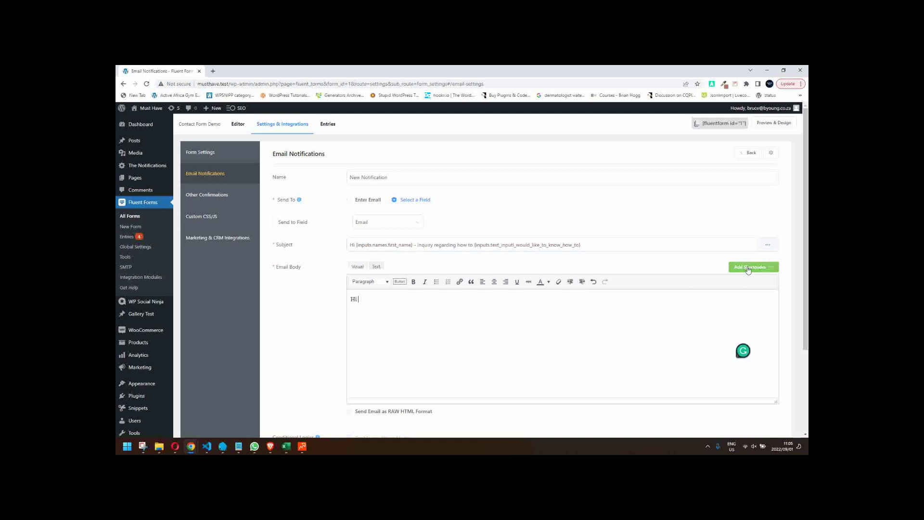
pyautogui.click(751, 267)
pyautogui.click(640, 144)
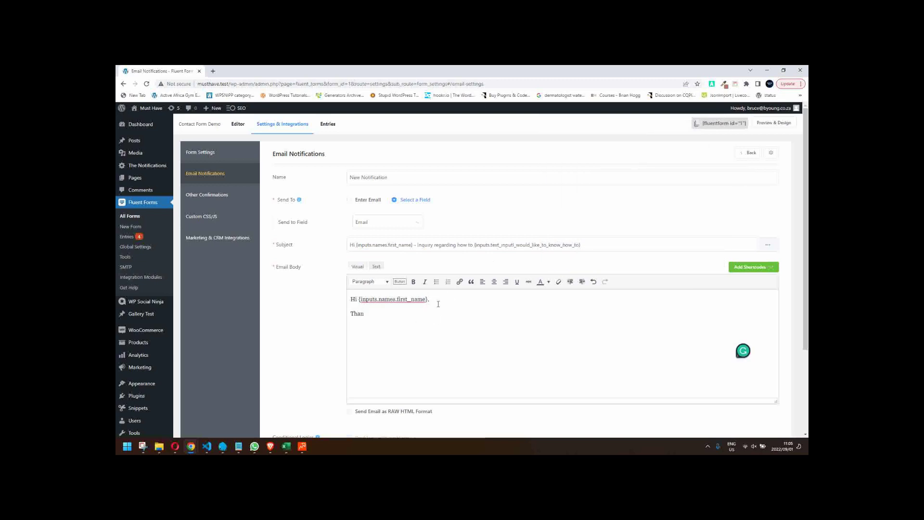
pyautogui.press('BackSpace')
pyautogui.press('BackSpace')
pyautogui.press('BackSpace')
pyautogui.press('BackSpace')
pyautogui.write('We were excited to see that')
pyautogui.click(732, 267)
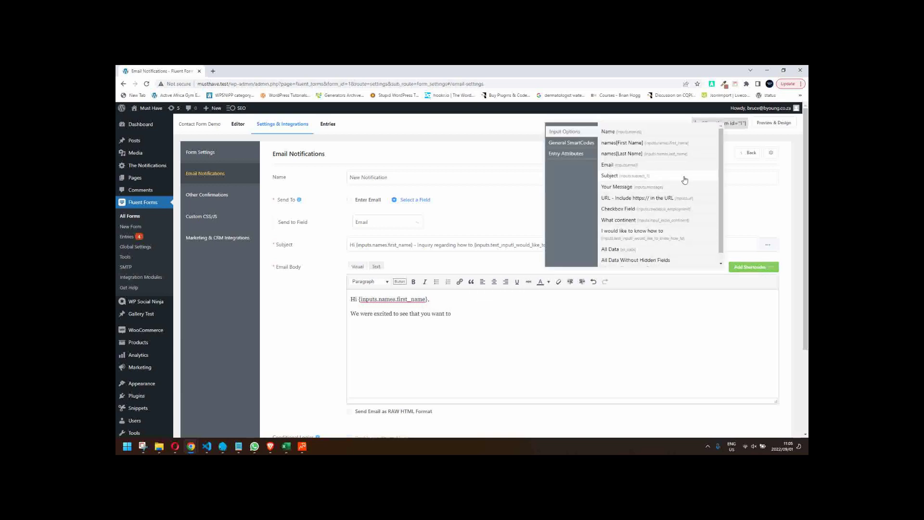
pyautogui.click(654, 235)
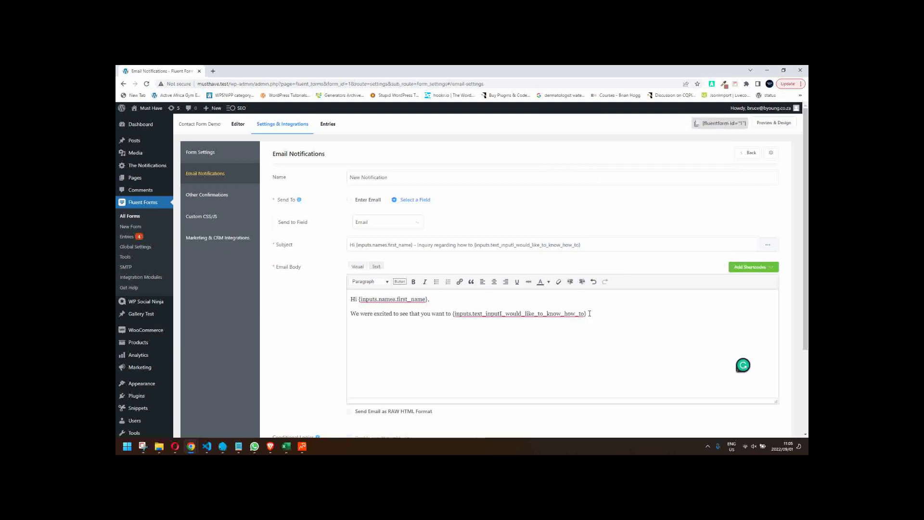
pyautogui.write('.')
pyautogui.press('Return')
# - Add a line naming the chosen continent's agent who will contact them about available jobs
pyautogui.write('W')
pyautogui.press('BackSpace')
pyautogui.write('Our agent for')
pyautogui.click(767, 268)
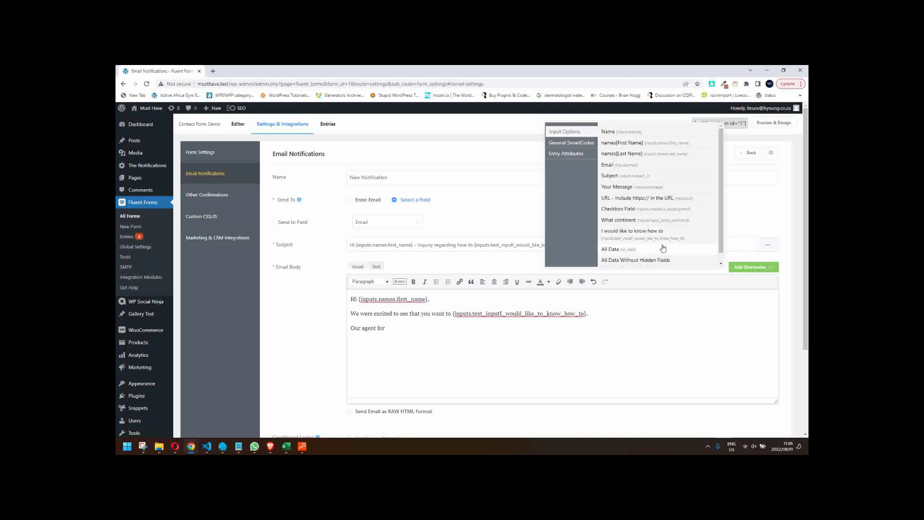
pyautogui.click(617, 222)
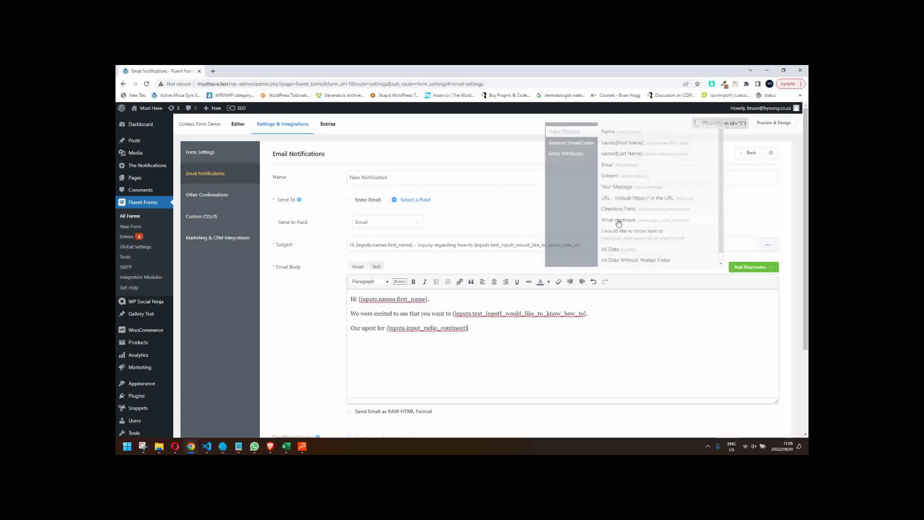
pyautogui.write('will')
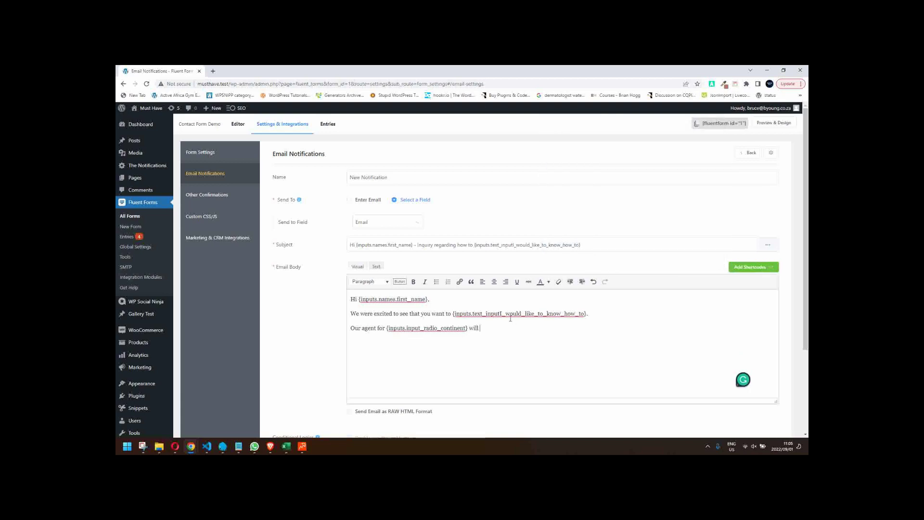
pyautogui.write(' contact y')
pyautogui.write('do ha')
pyautogui.write('ve jobs avail')
pyautogui.write('able as')
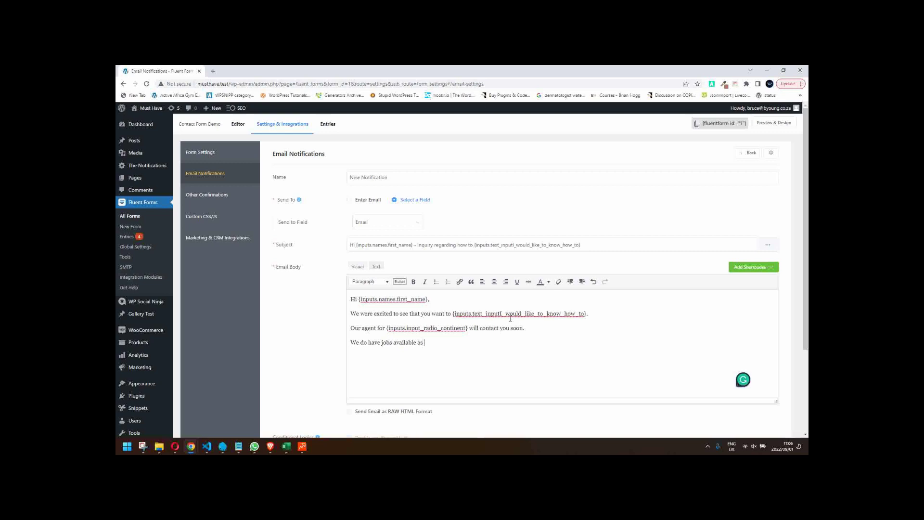
pyautogui.write(' requiested:')
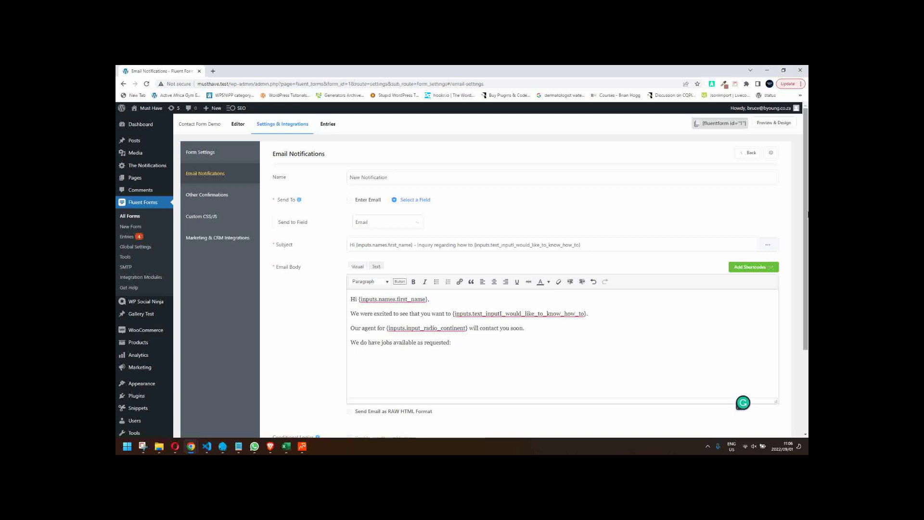
# - Insert the employment checkbox answer, then the line 'Looking forward to working with you.'
pyautogui.click(759, 268)
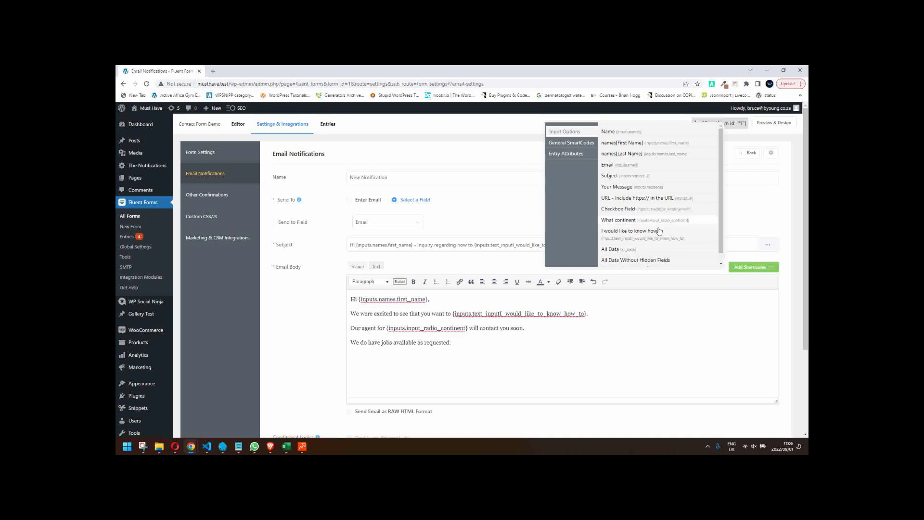
pyautogui.scroll(-1, 664, 233)
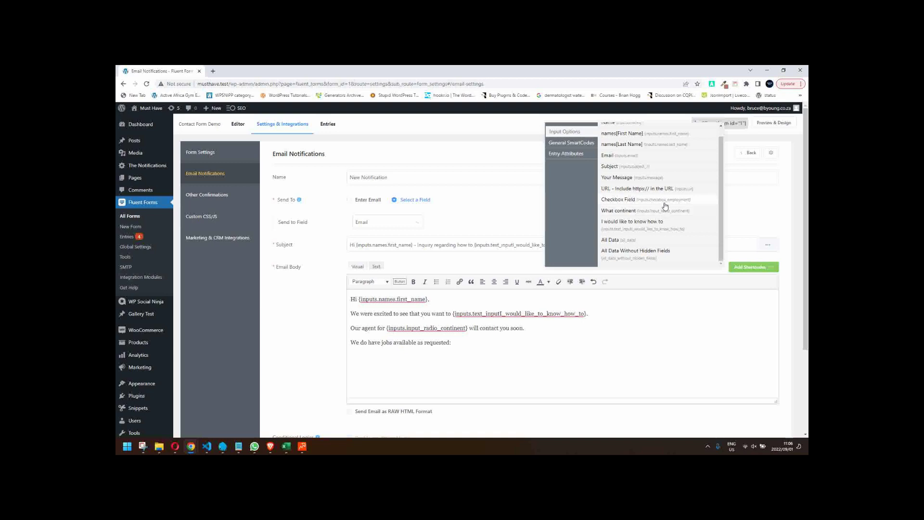
pyautogui.click(665, 203)
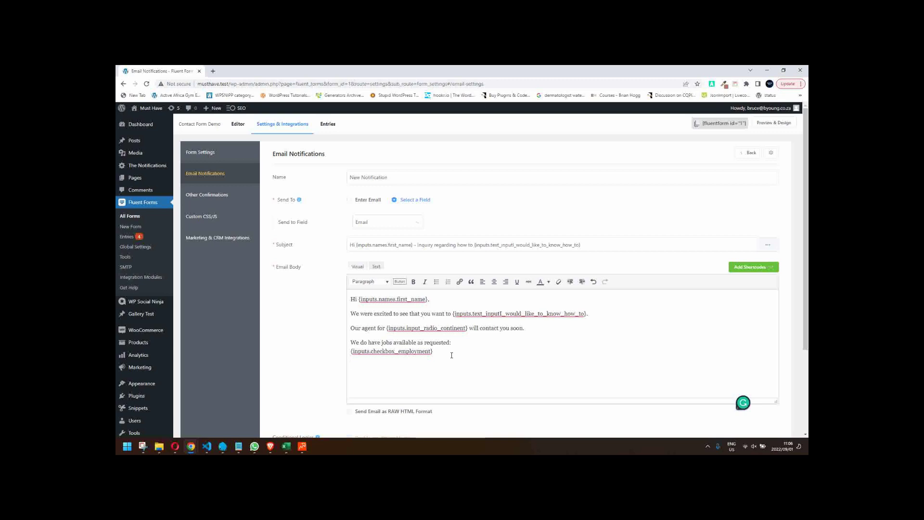
pyautogui.press('Return')
pyautogui.write('Looking forward tro')
pyautogui.press('BackSpace')
pyautogui.press('BackSpace')
pyautogui.press('BackSpace')
pyautogui.write('o working with you.')
# - Sign off with 'The team!' and append the {all_data} placeholder
pyautogui.press('Return')
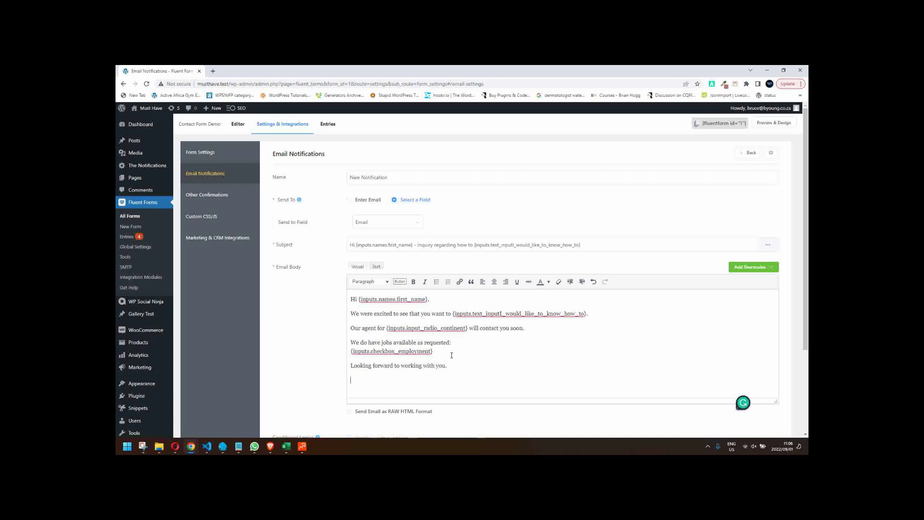
pyautogui.write('The team!')
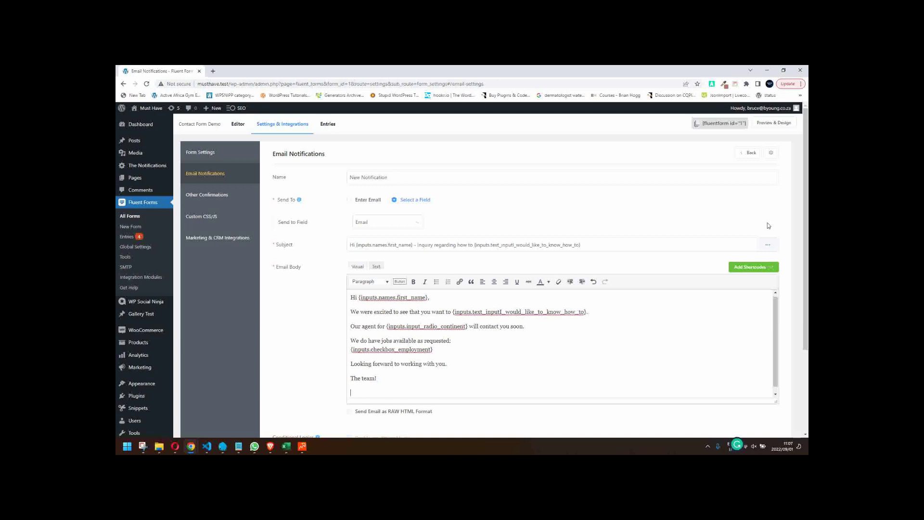
pyautogui.click(768, 268)
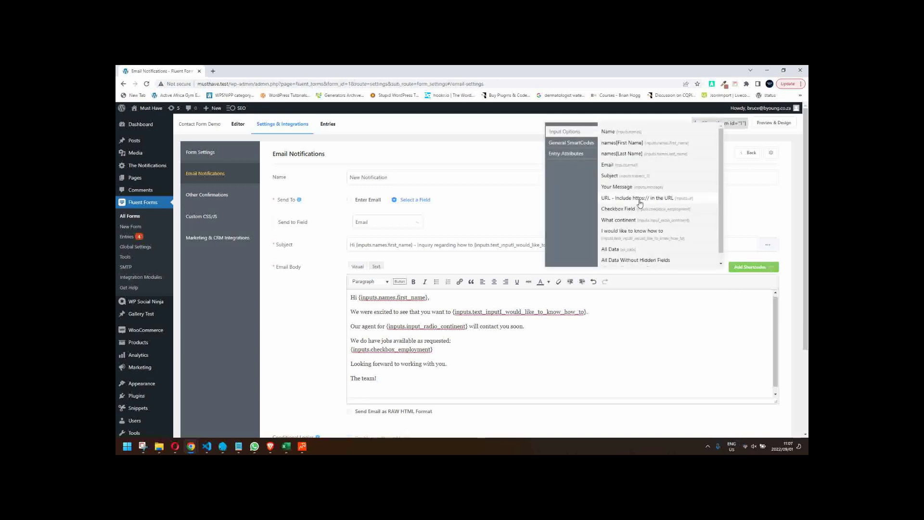
pyautogui.click(636, 251)
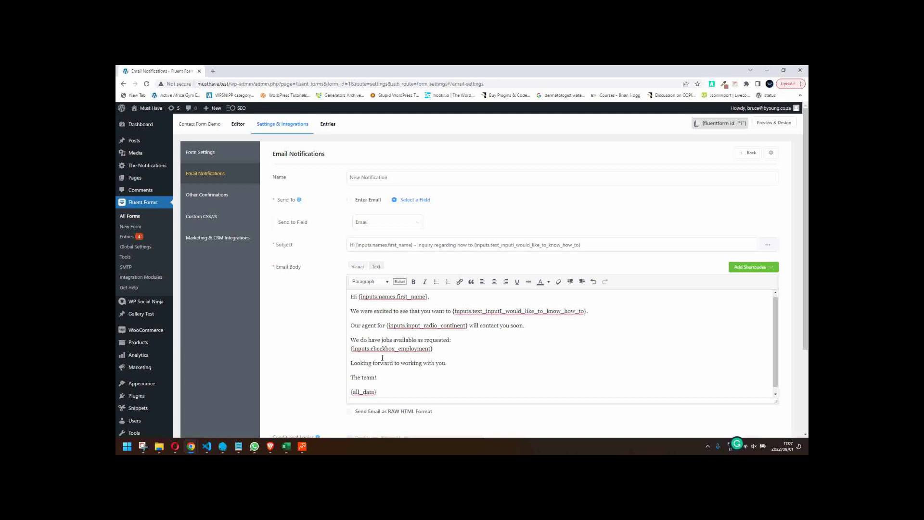
pyautogui.scroll(-3, 277, 367)
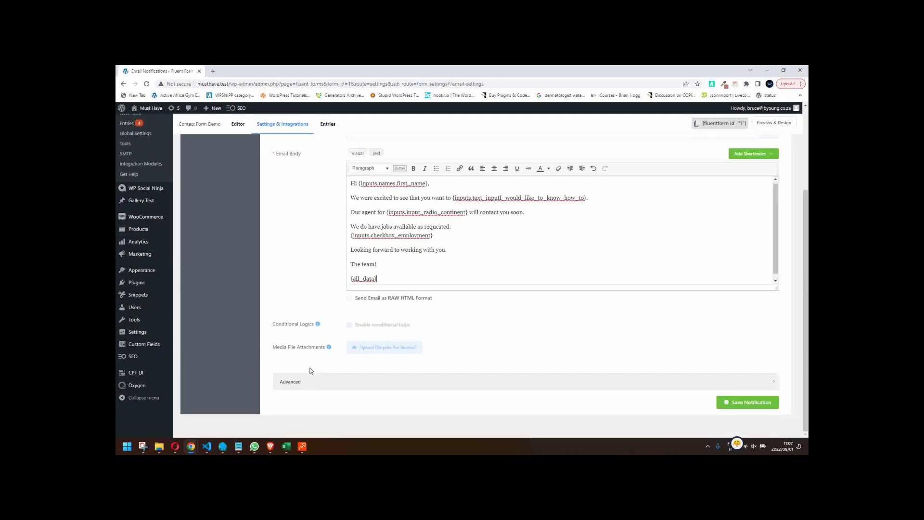
pyautogui.scroll(3, 309, 371)
pyautogui.scroll(1, 367, 316)
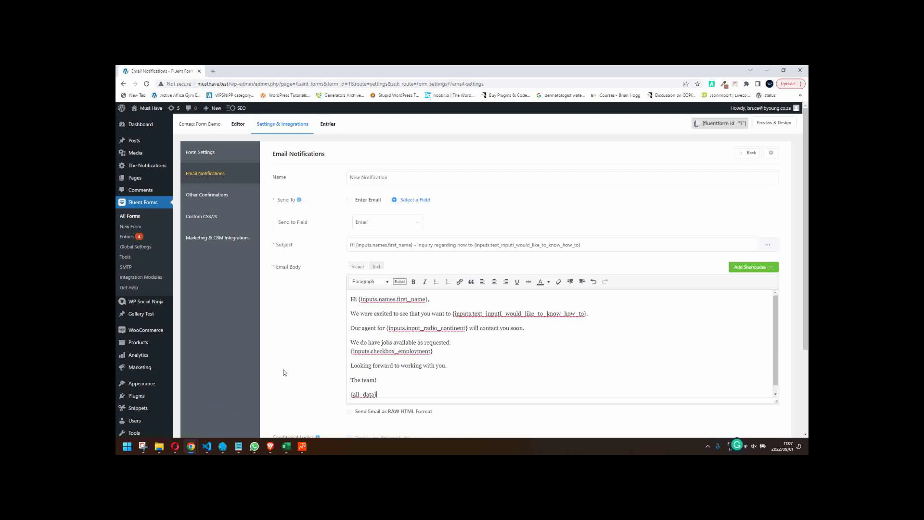
pyautogui.scroll(-3, 299, 367)
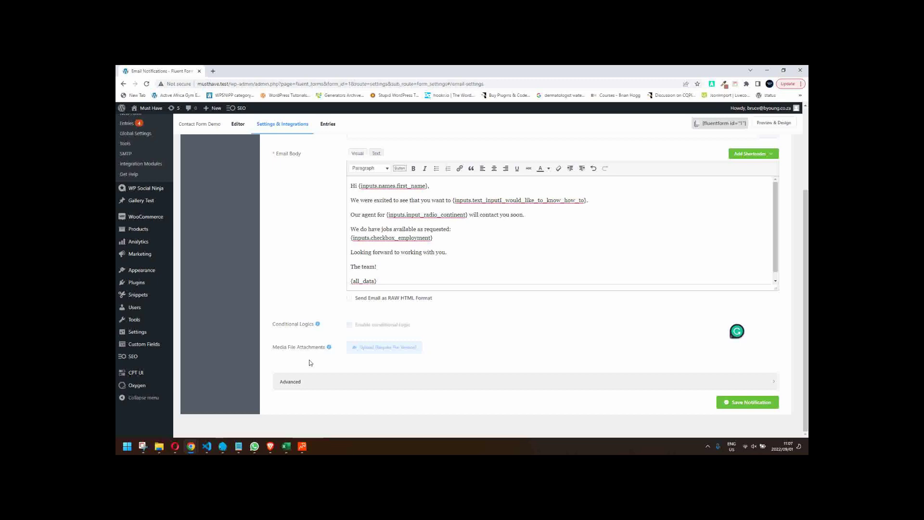
# - In the advanced settings, set From Name to the submitter's first and last name
pyautogui.click(326, 385)
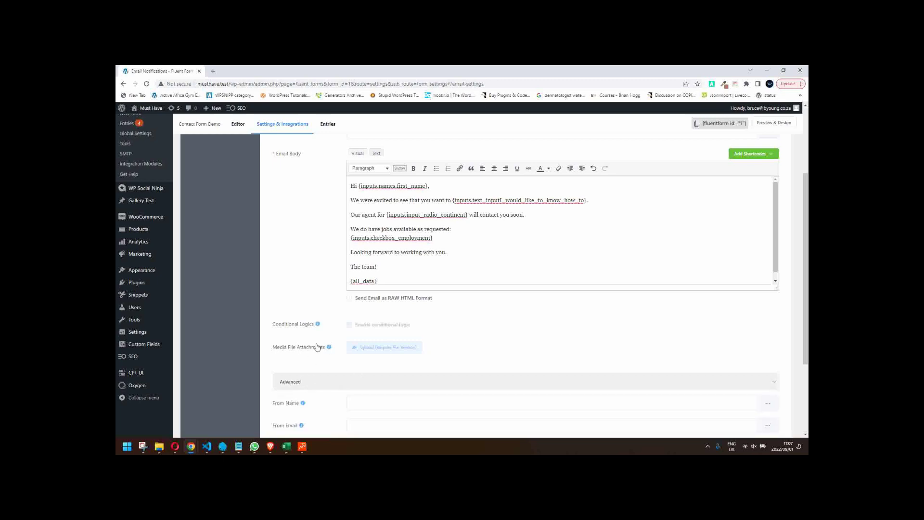
pyautogui.scroll(-1, 318, 346)
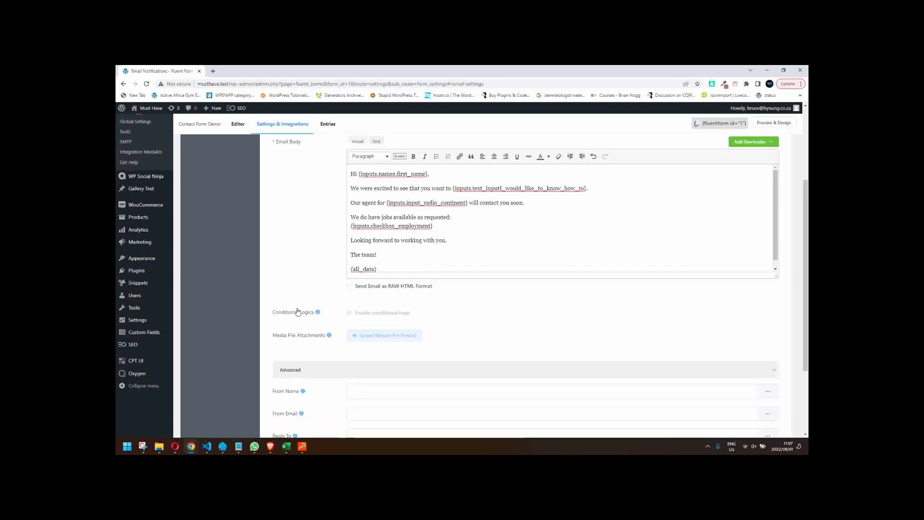
pyautogui.scroll(-1, 285, 351)
pyautogui.scroll(-2, 287, 350)
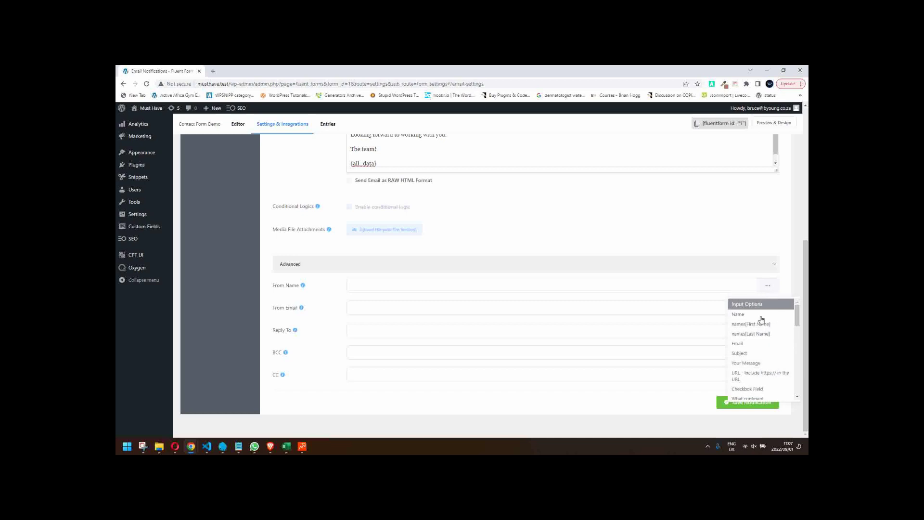
pyautogui.click(754, 324)
pyautogui.click(427, 284)
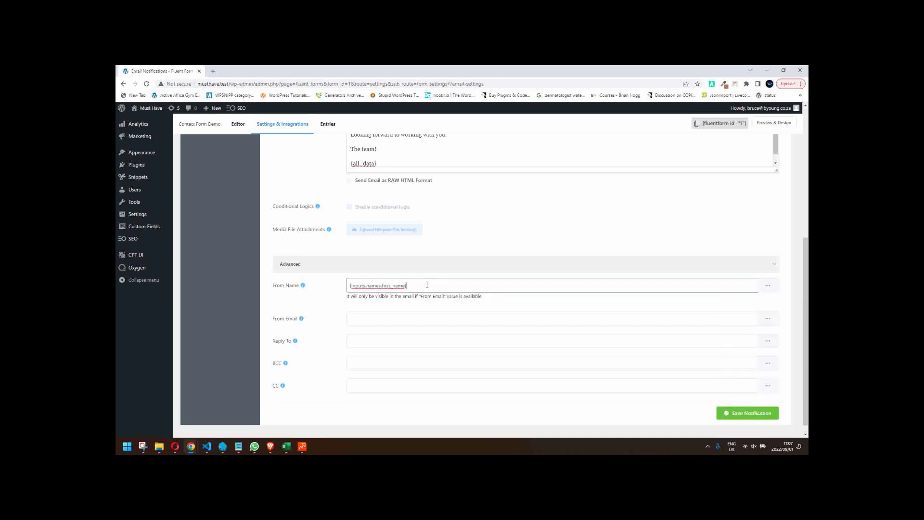
pyautogui.click(768, 286)
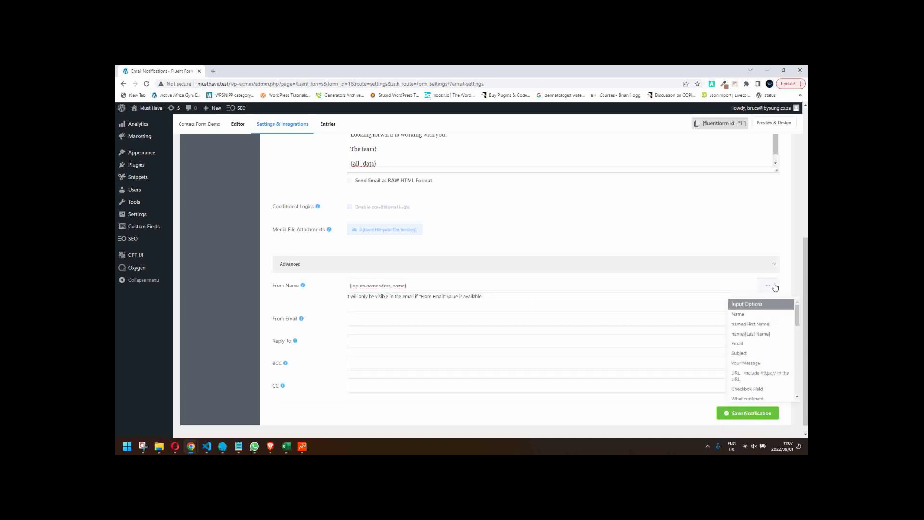
pyautogui.click(756, 334)
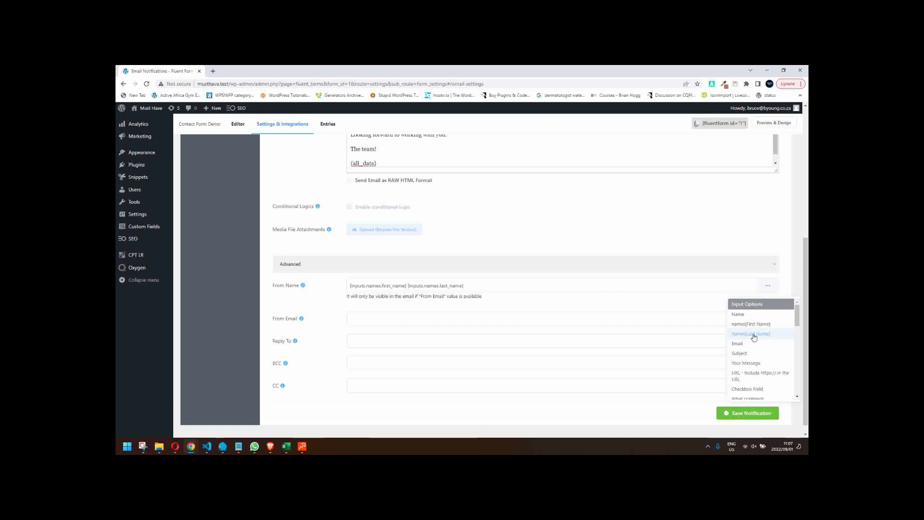
# - Set From Email to the site's info address and Reply To to the submitter's Email field
pyautogui.click(353, 316)
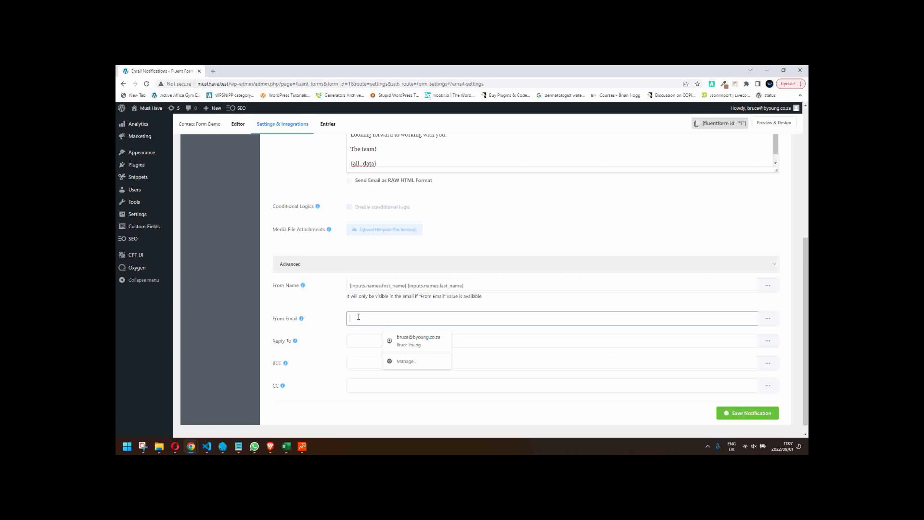
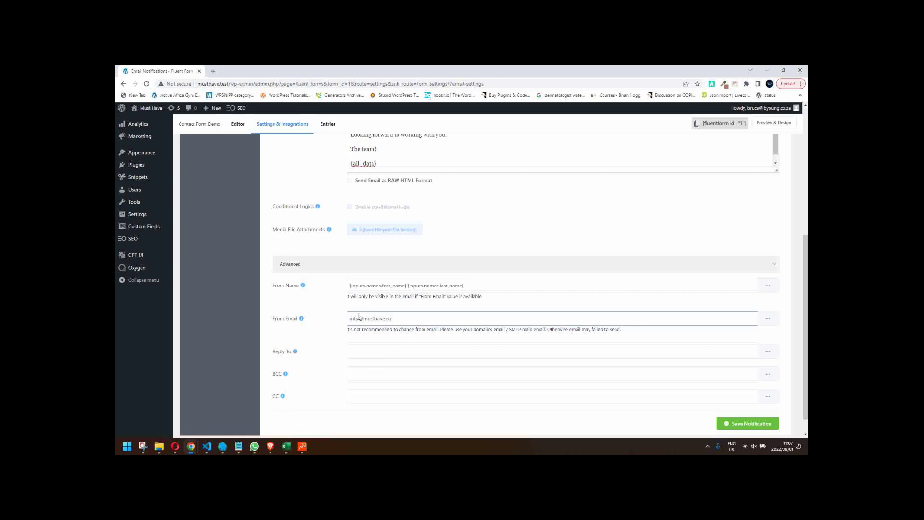
pyautogui.moveTo(473, 330); pyautogui.dragTo(500, 331)
pyautogui.click(406, 319)
pyautogui.click(360, 352)
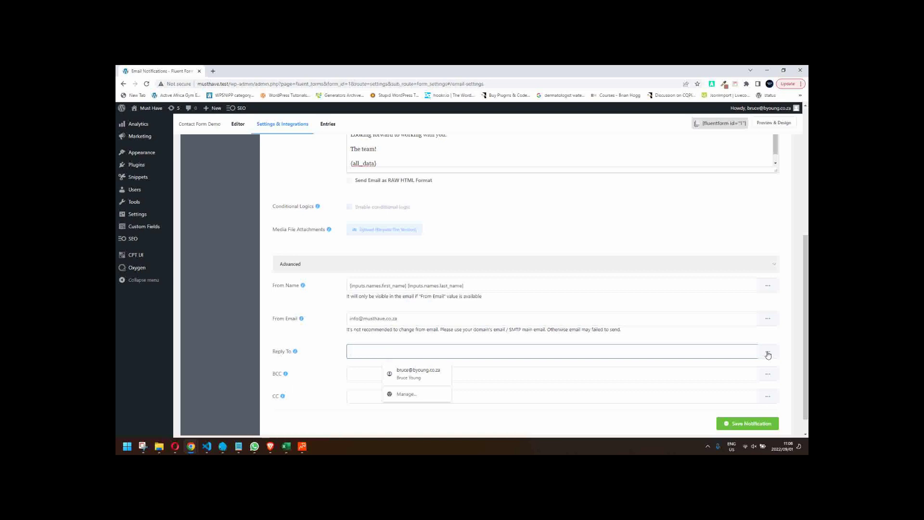
pyautogui.click(769, 355)
pyautogui.click(738, 372)
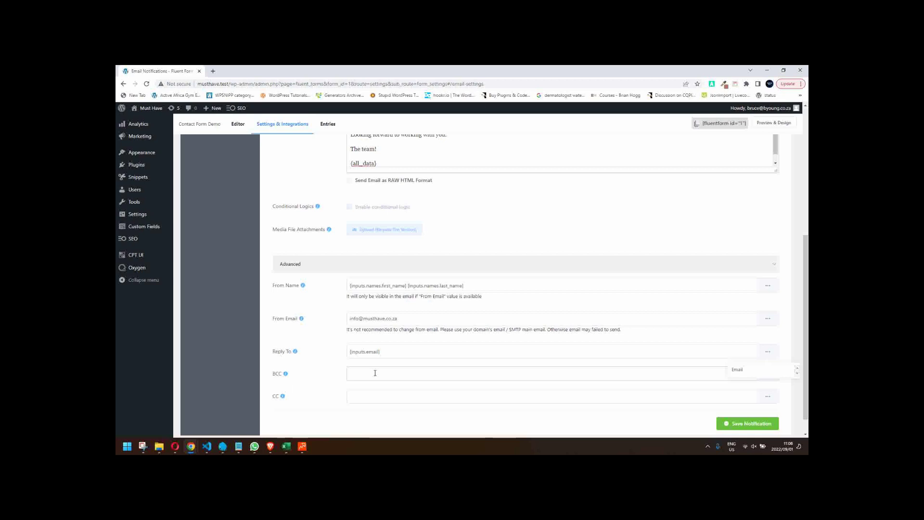
pyautogui.scroll(5, 415, 377)
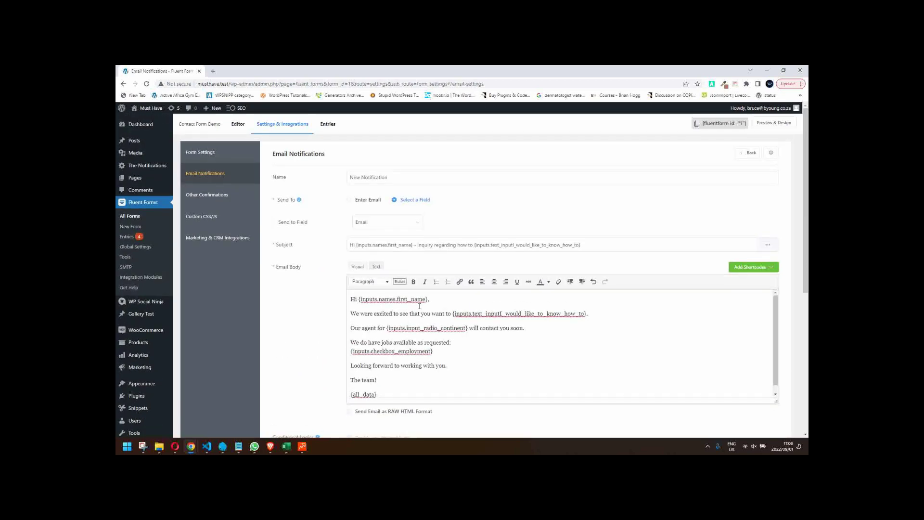
pyautogui.click(350, 200)
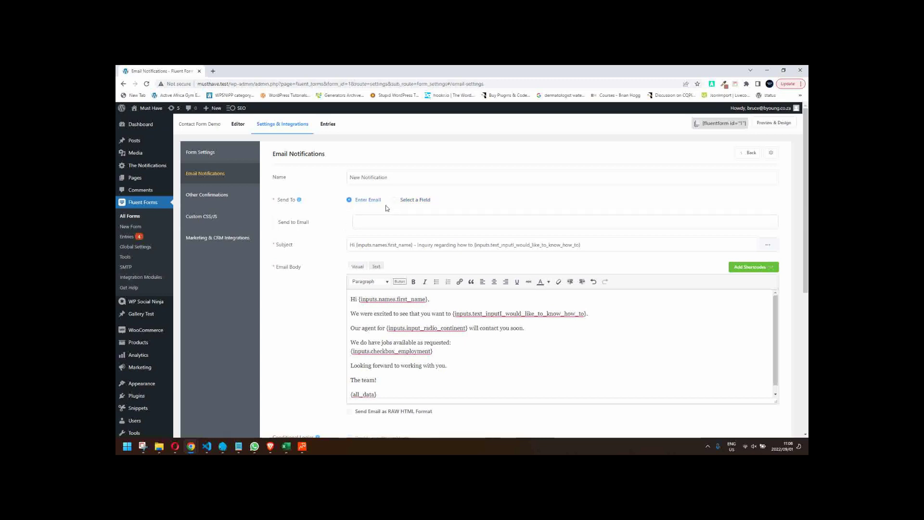
pyautogui.scroll(-5, 408, 294)
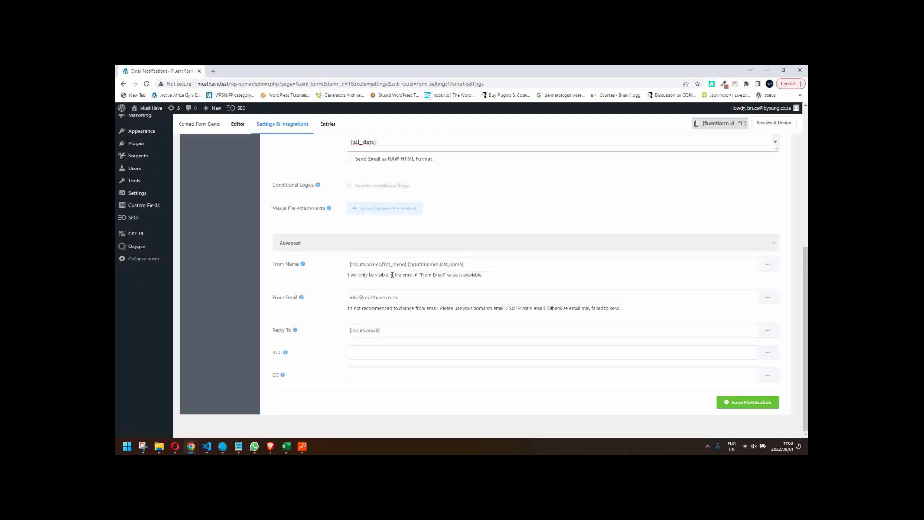
pyautogui.moveTo(407, 294); pyautogui.dragTo(345, 300)
pyautogui.hotkey('ctrl', 'c')
pyautogui.scroll(5, 367, 218)
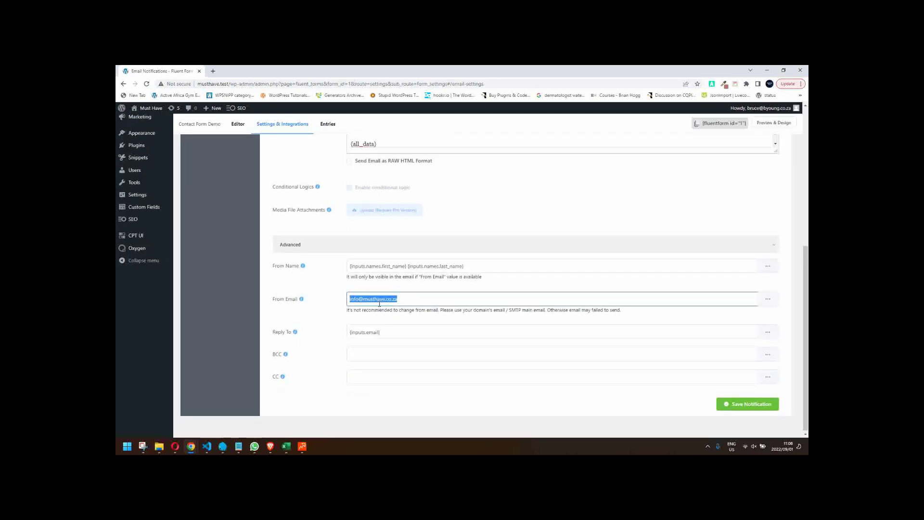
pyautogui.click(367, 222)
pyautogui.hotkey('ctrl', 'v')
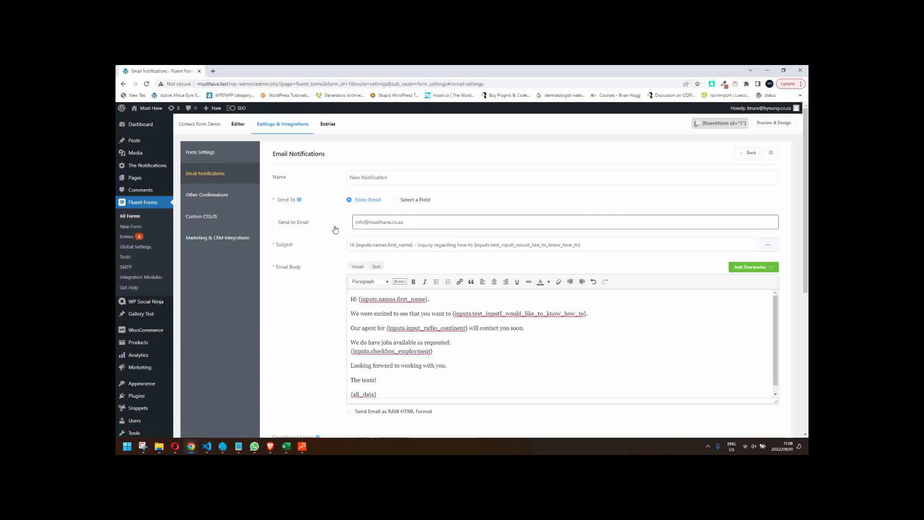
pyautogui.click(396, 202)
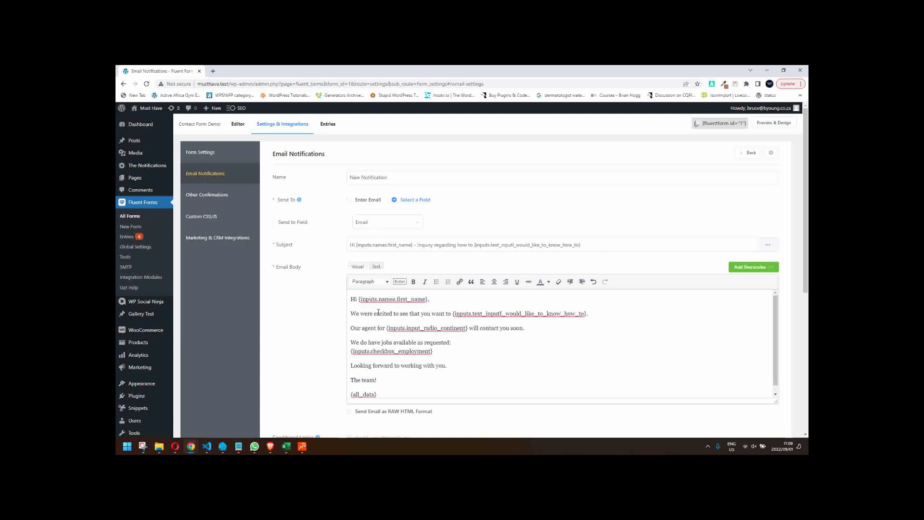
pyautogui.scroll(-1, 384, 323)
pyautogui.scroll(-5, 298, 336)
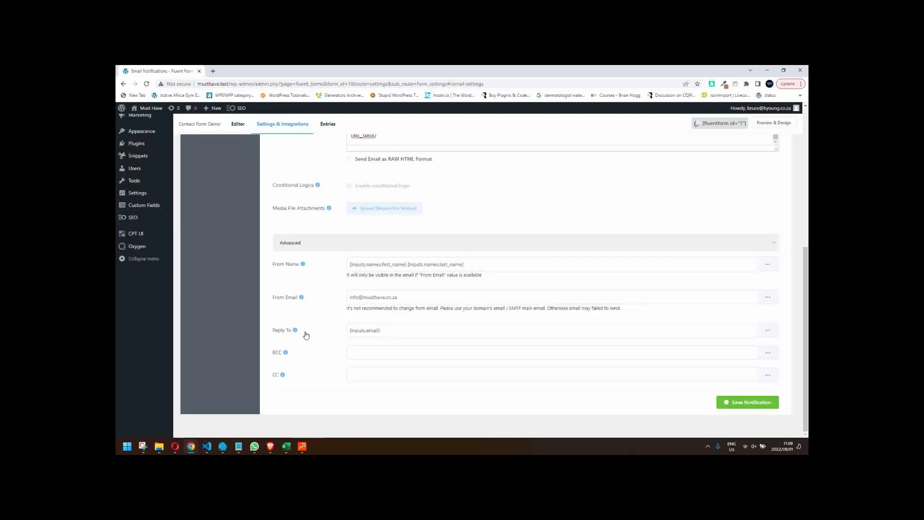
# - Replace the Reply To value with the copied site sender address
pyautogui.click(395, 329)
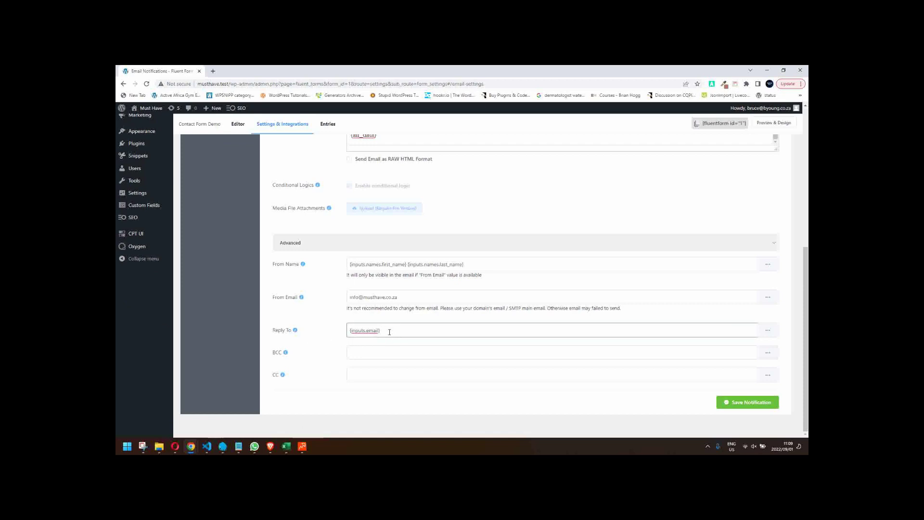
pyautogui.moveTo(404, 297); pyautogui.dragTo(335, 299)
pyautogui.hotkey('ctrl', 'c')
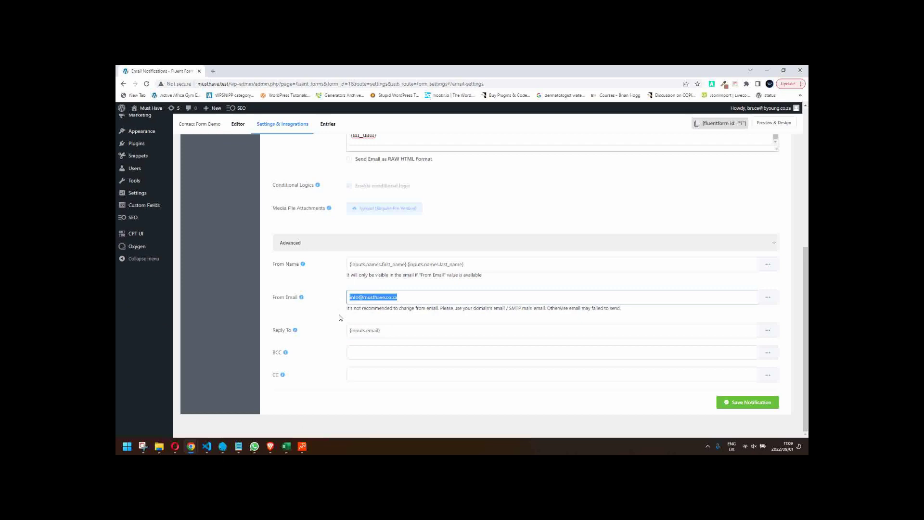
pyautogui.moveTo(384, 331); pyautogui.dragTo(335, 331)
pyautogui.hotkey('ctrl', 'v')
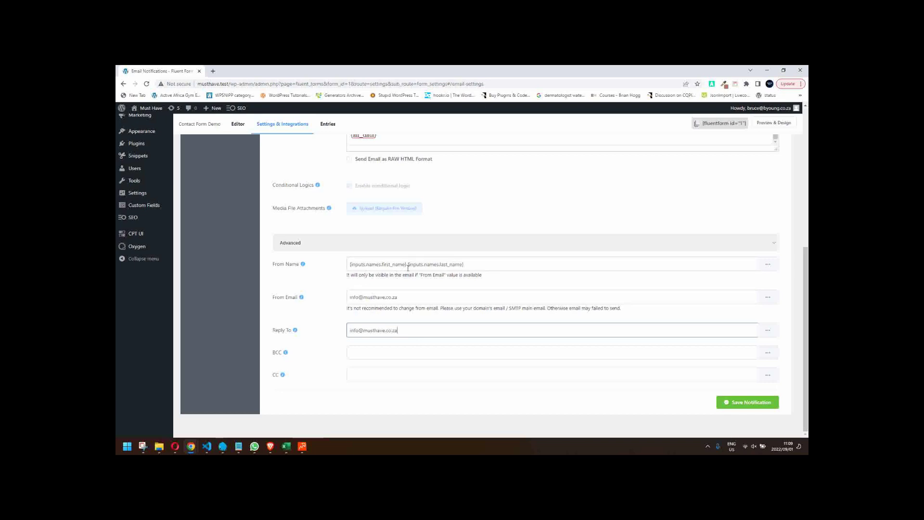
# - Set From Name to 'Website must have name' and save the notification
pyautogui.moveTo(351, 264); pyautogui.dragTo(519, 261)
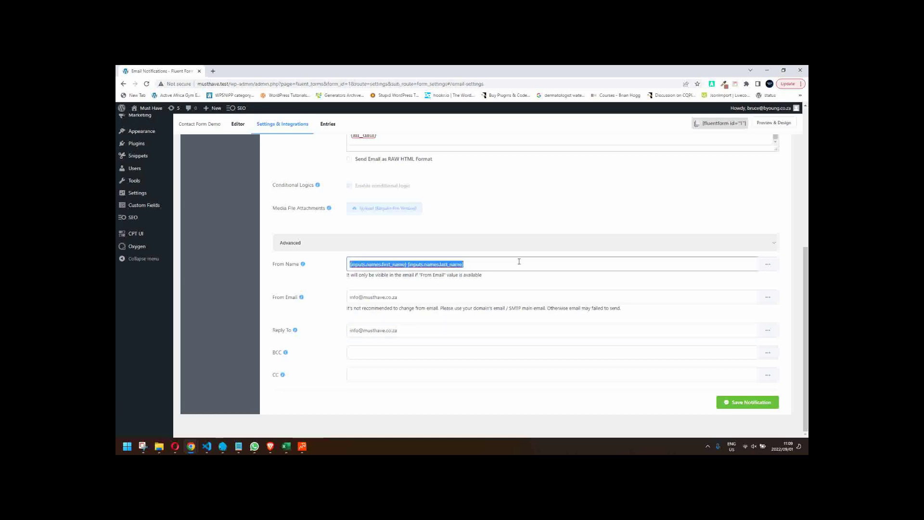
pyautogui.write('Website')
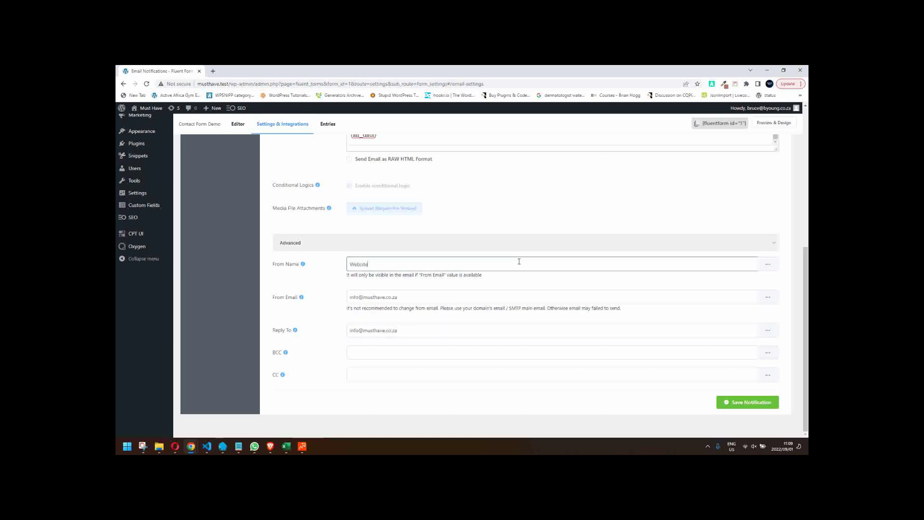
pyautogui.write(' must have nam')
pyautogui.write('e - regardin')
pyautogui.press('BackSpace')
pyautogui.press('BackSpace')
pyautogui.press('BackSpace')
pyautogui.press('BackSpace')
pyautogui.press('BackSpace')
pyautogui.click(768, 266)
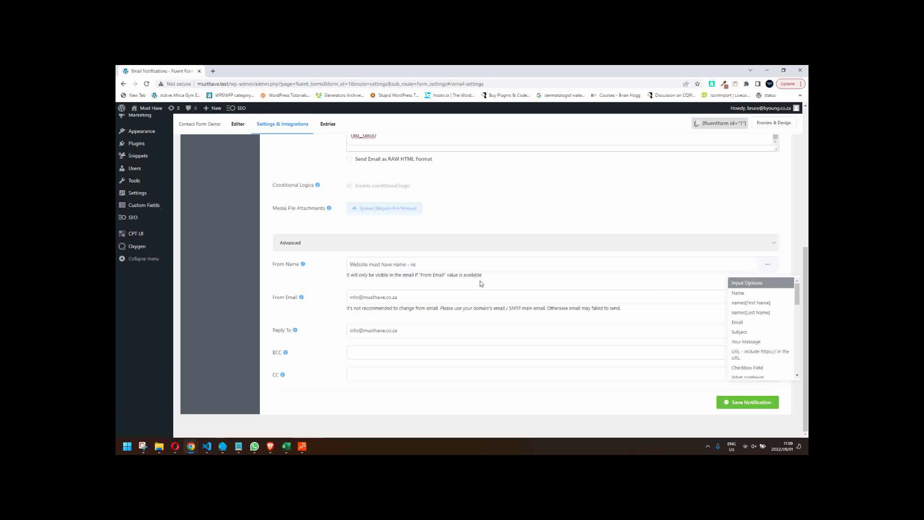
pyautogui.click(430, 264)
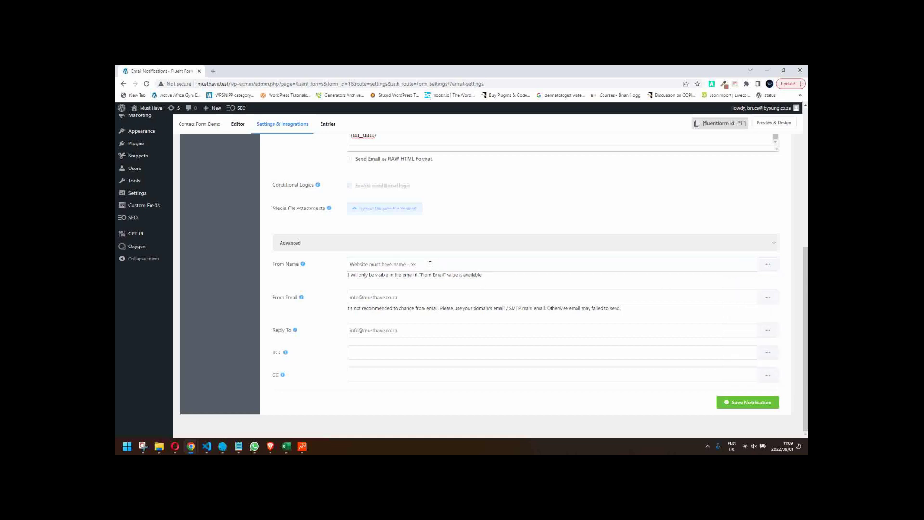
pyautogui.press('BackSpace')
pyautogui.press('BackSpace')
pyautogui.click(756, 402)
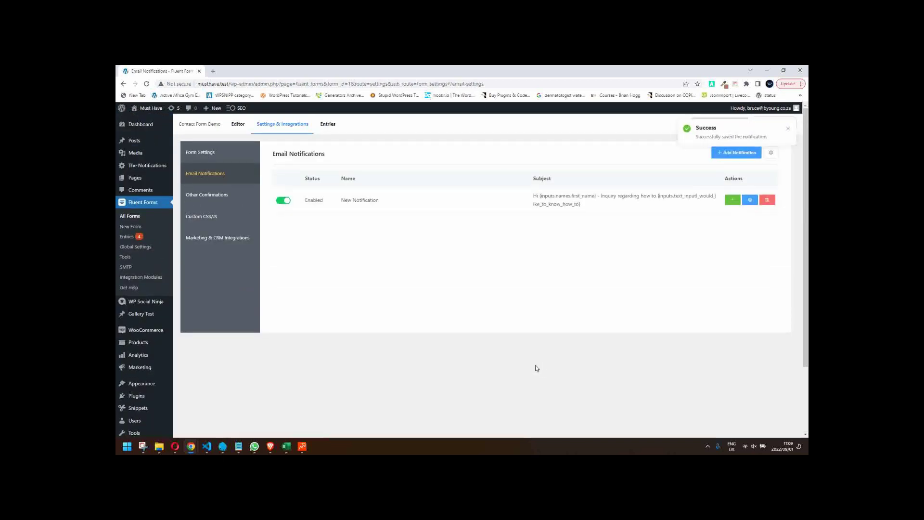
# - Add a new email notification sent to the site's info address
pyautogui.click(723, 153)
pyautogui.click(358, 222)
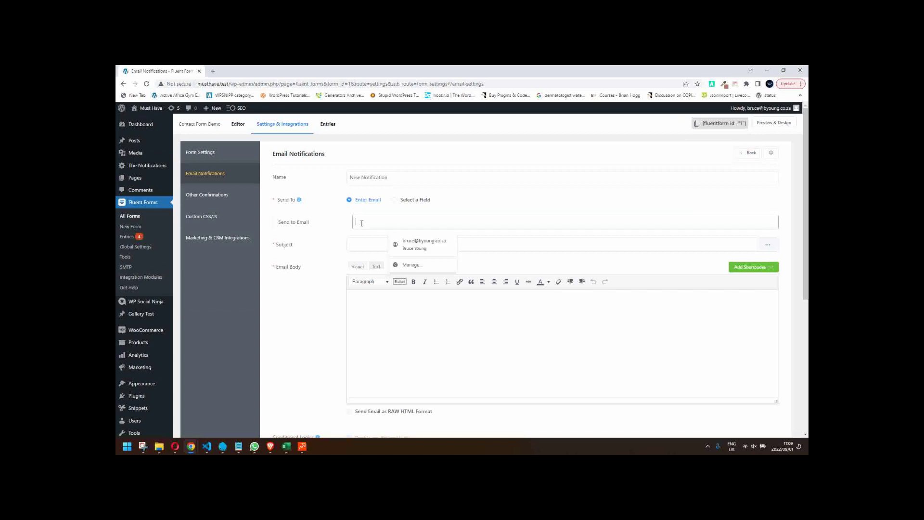
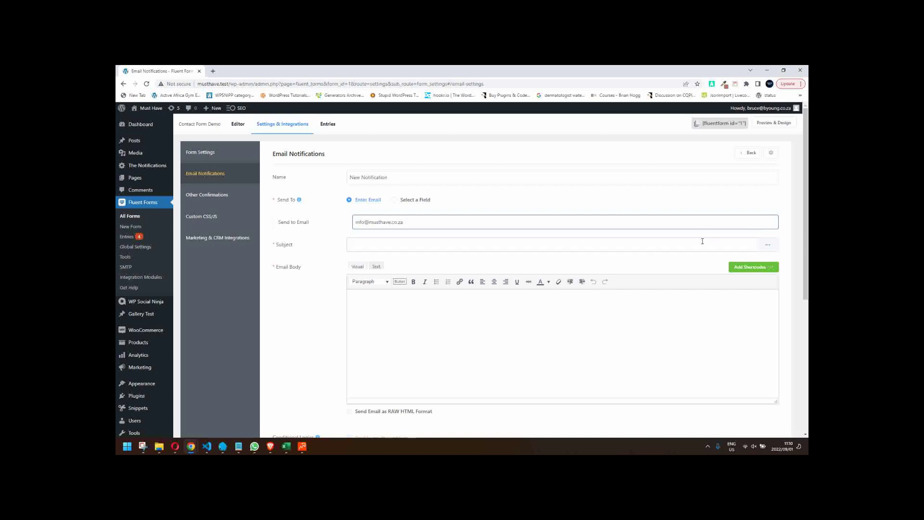
# - Set the subject to 'Inquiry from' plus first name, last name and the how-to answer
pyautogui.click(574, 246)
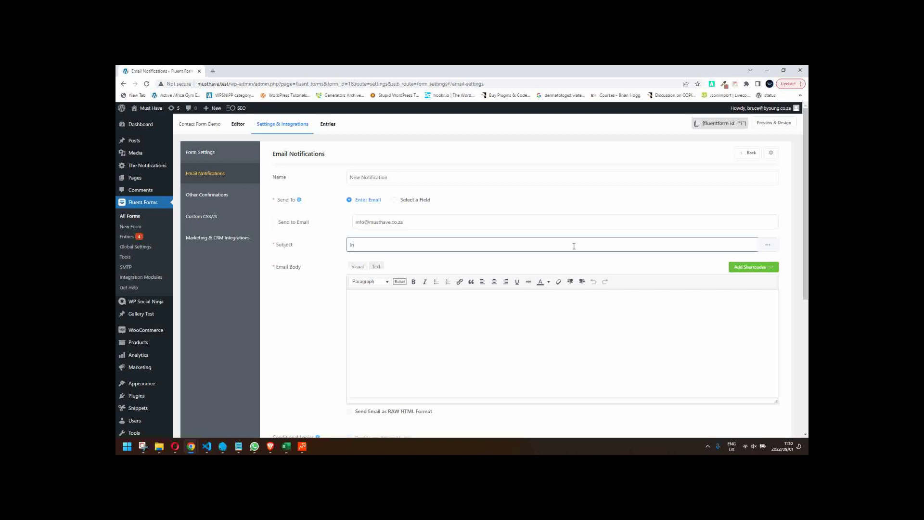
pyautogui.write('Inquiry from')
pyautogui.click(769, 246)
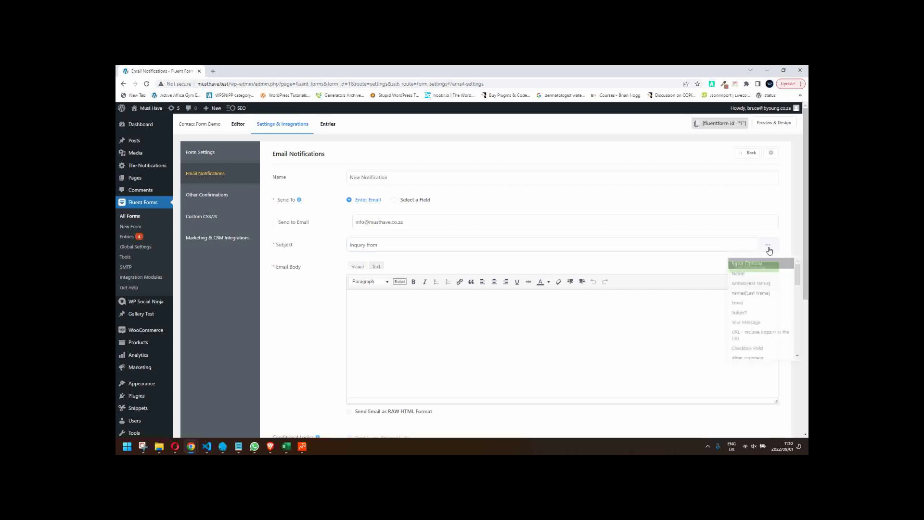
pyautogui.click(751, 283)
pyautogui.click(435, 245)
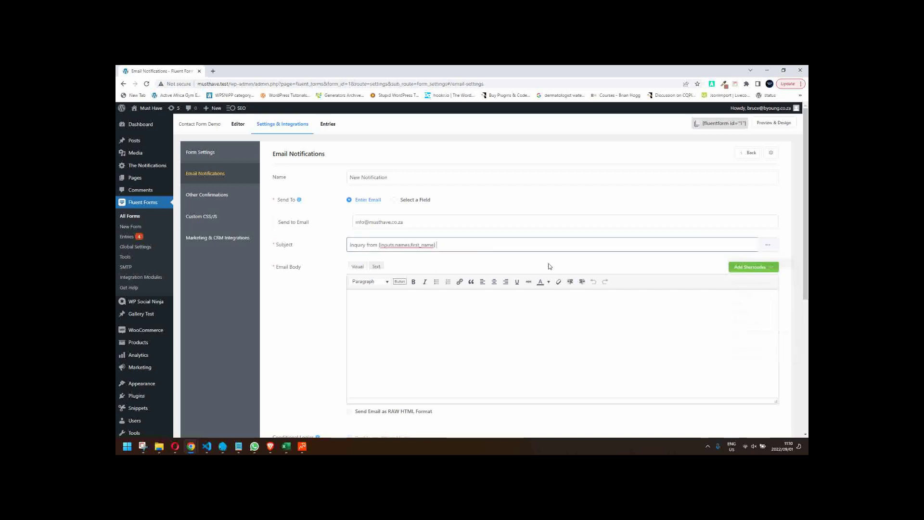
pyautogui.click(769, 247)
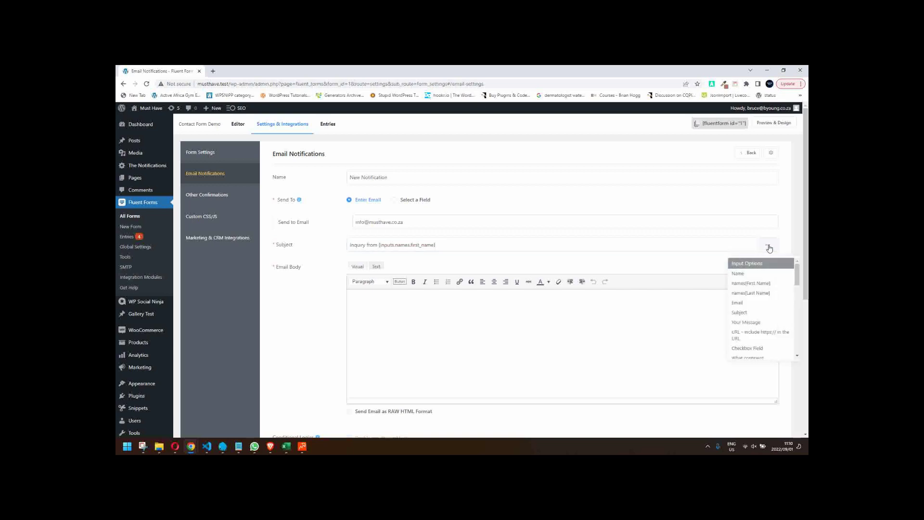
pyautogui.click(763, 293)
pyautogui.click(517, 244)
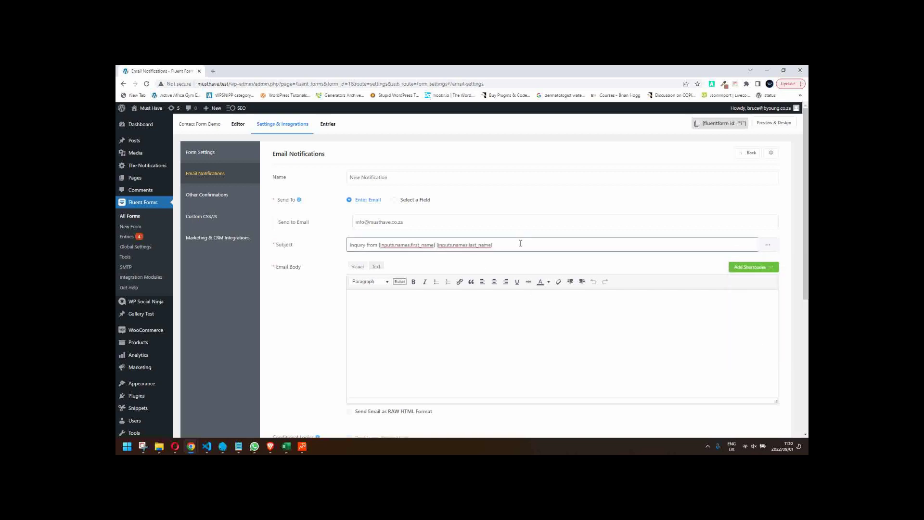
pyautogui.click(768, 246)
pyautogui.scroll(-3, 769, 334)
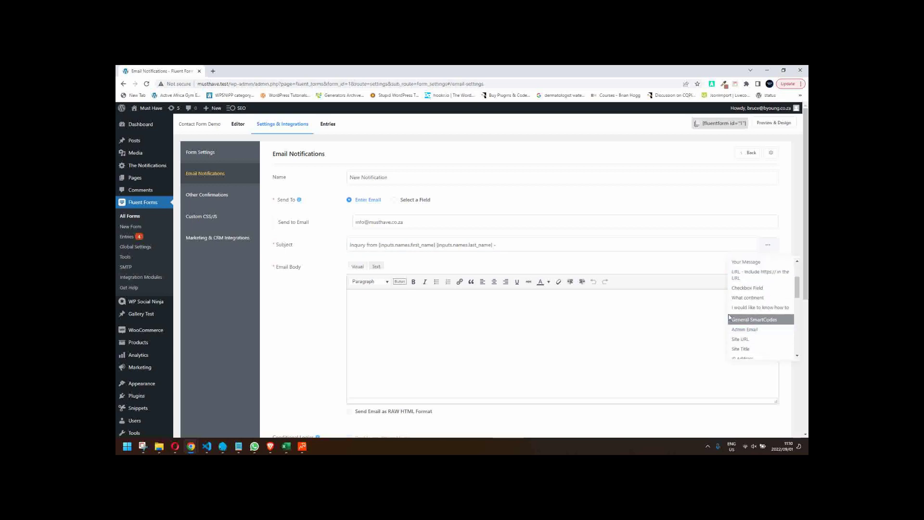
pyautogui.click(769, 308)
# - Type 'Hi admin,' and 'New message from the website.' in the email body, accepting the spelling fix
pyautogui.write('Hi admin')
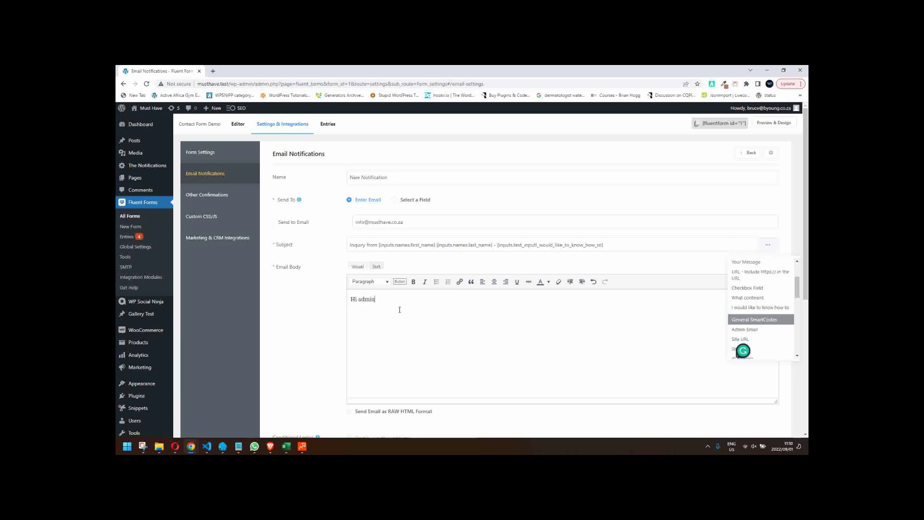
pyautogui.write(', New meas')
pyautogui.press('BackSpace')
pyautogui.press('BackSpace')
pyautogui.write('sssage from the website.')
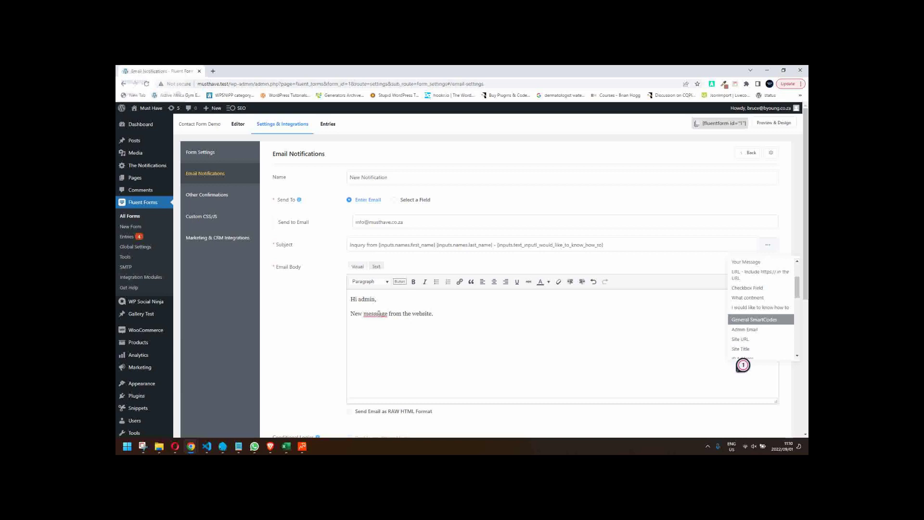
pyautogui.moveTo(379, 314)
pyautogui.click(392, 335)
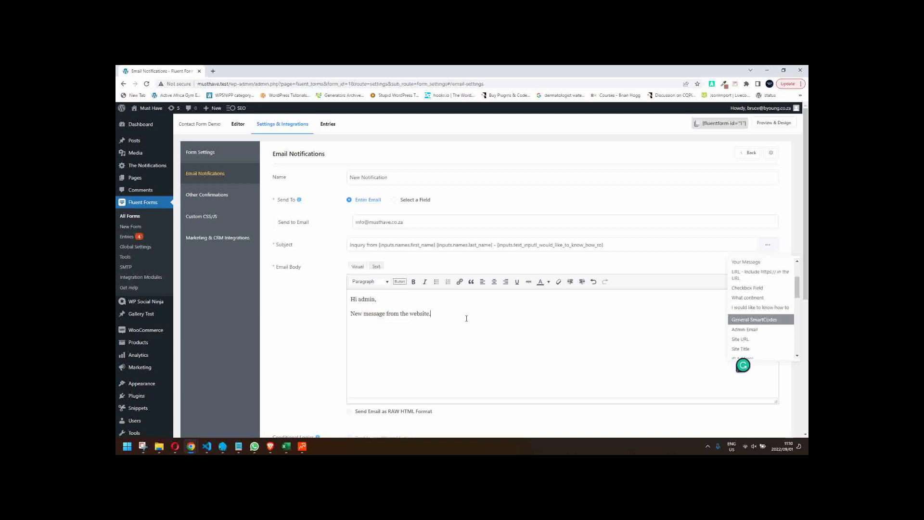
# - Scroll through the notification settings and the shortcode list
pyautogui.scroll(-8, 770, 338)
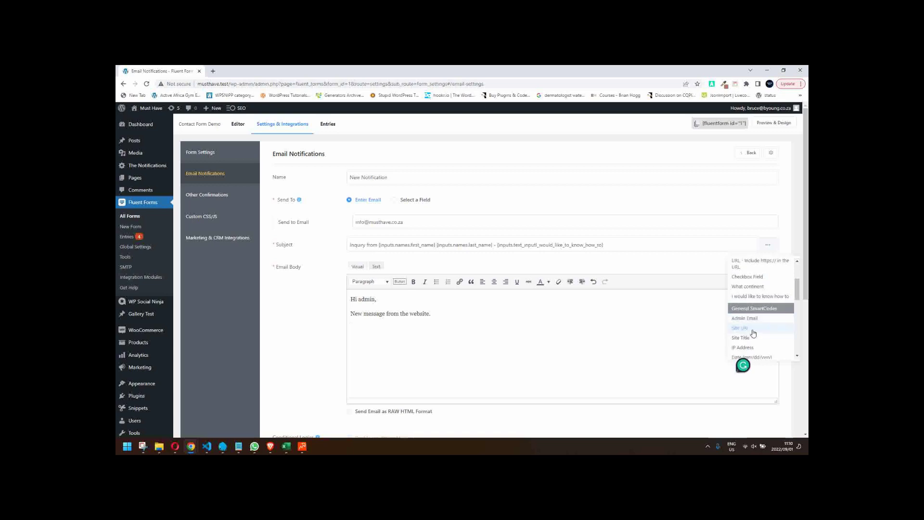
pyautogui.scroll(-2, 770, 339)
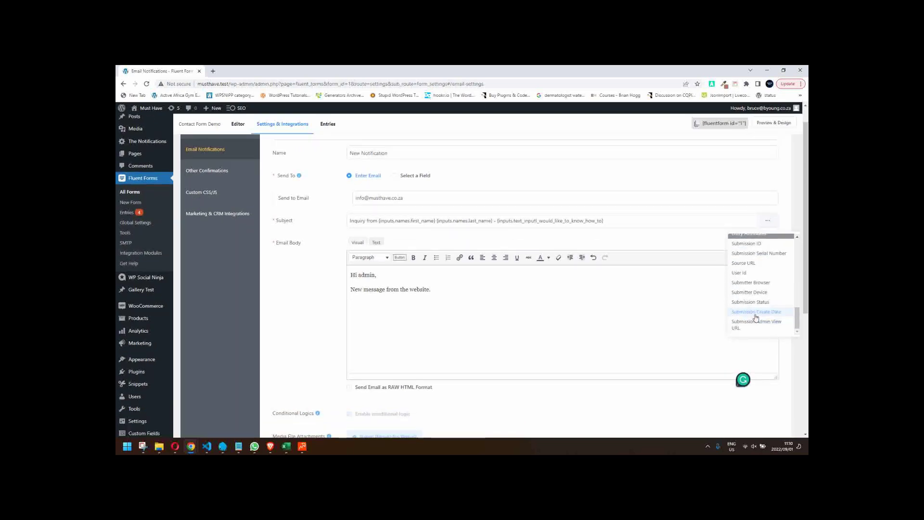
pyautogui.scroll(10, 757, 317)
pyautogui.scroll(5, 755, 318)
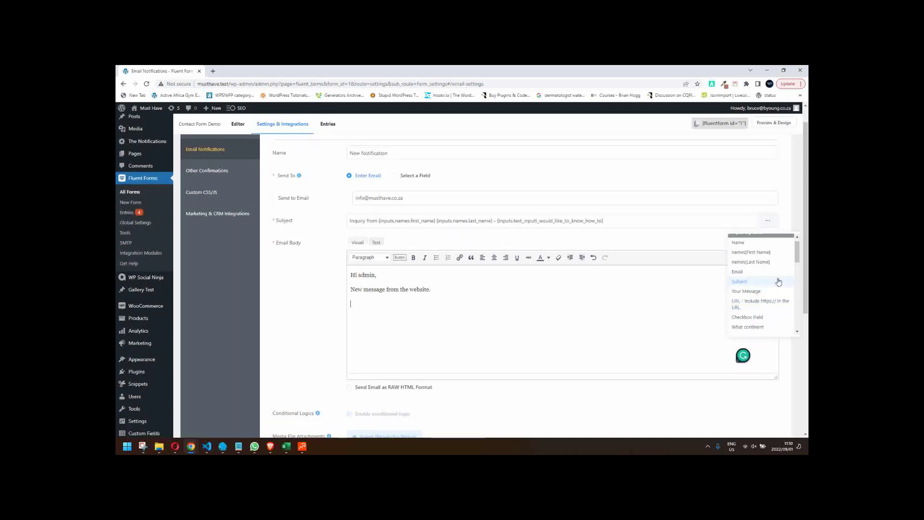
pyautogui.moveTo(798, 254); pyautogui.dragTo(803, 270)
pyautogui.moveTo(802, 272); pyautogui.dragTo(801, 242)
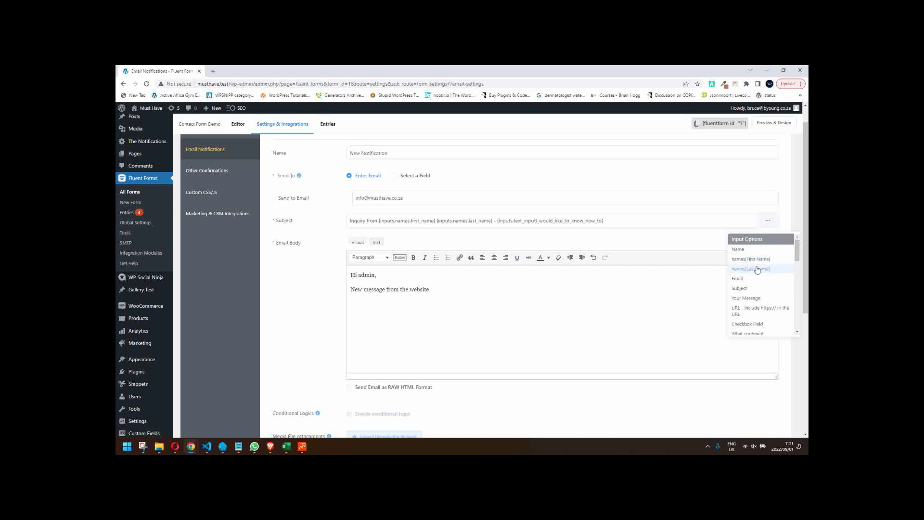
pyautogui.scroll(-2, 759, 271)
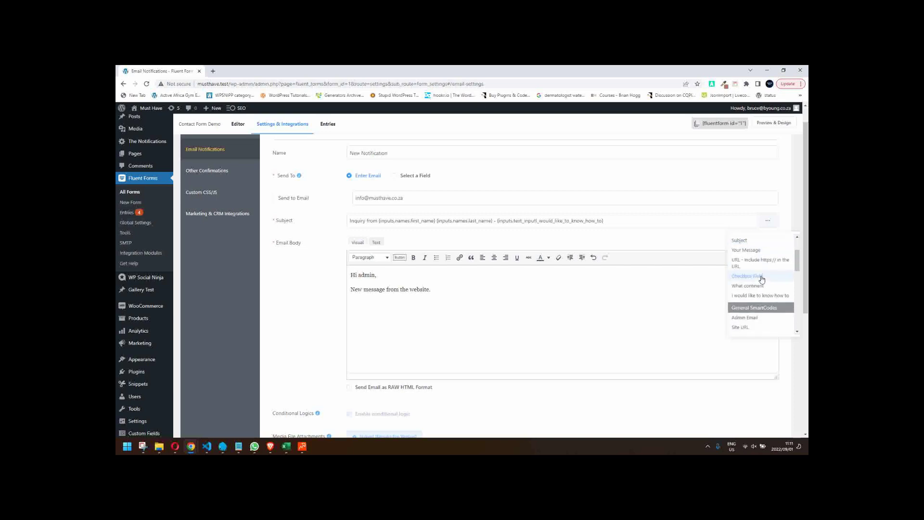
pyautogui.scroll(-3, 762, 279)
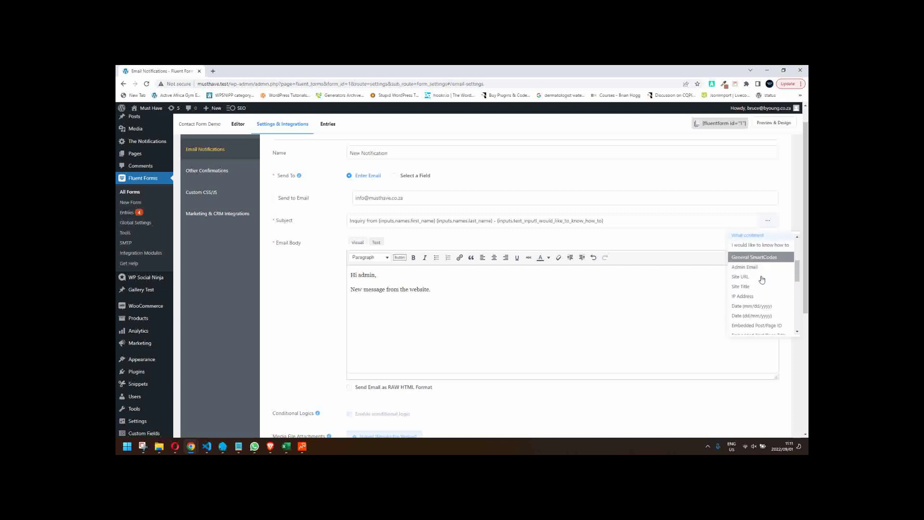
pyautogui.scroll(-3, 762, 280)
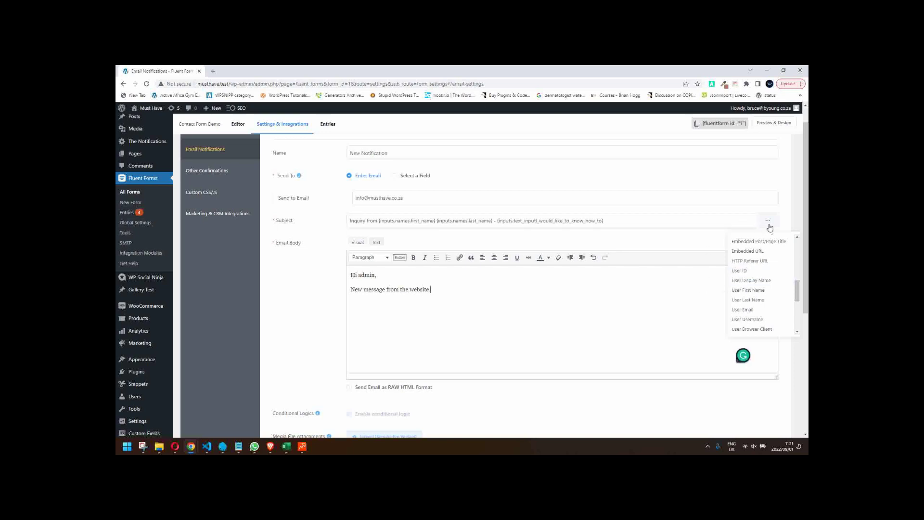
# - Insert the {all_data} shortcode into the email body on its own line
pyautogui.click(721, 231)
pyautogui.click(756, 244)
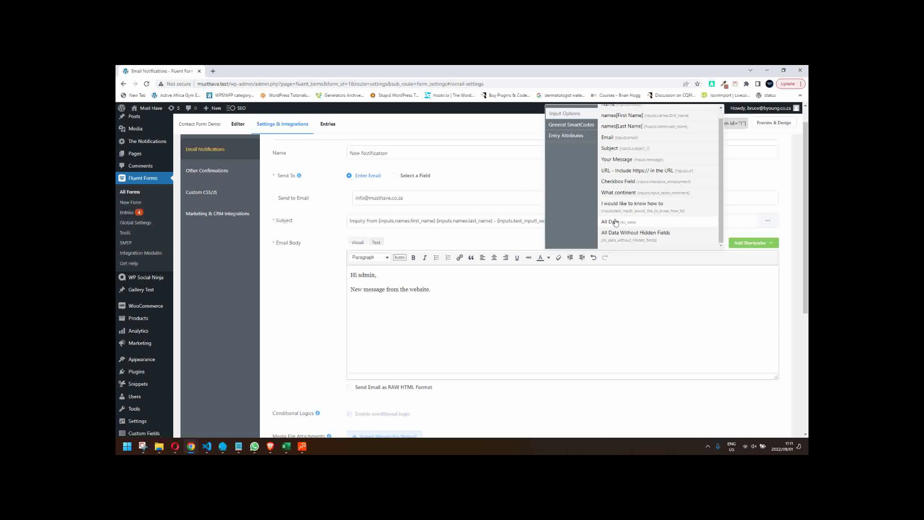
pyautogui.click(630, 223)
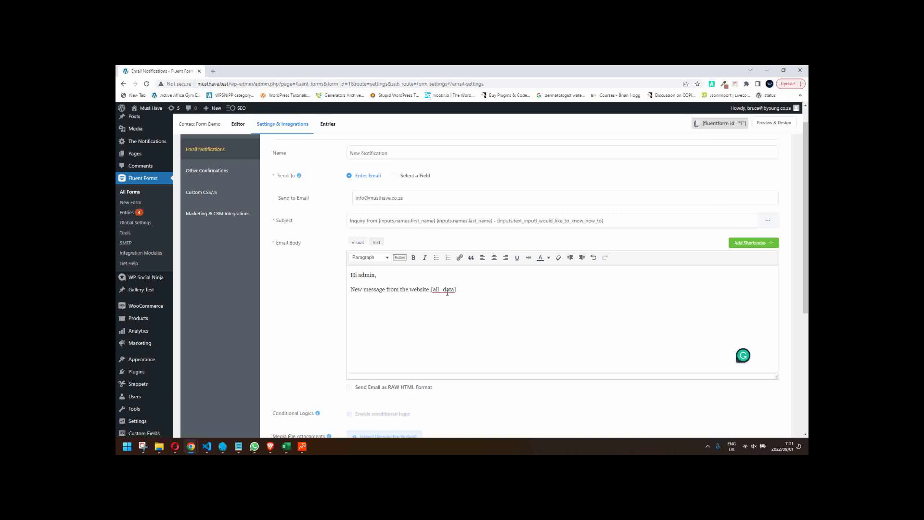
pyautogui.press('Return')
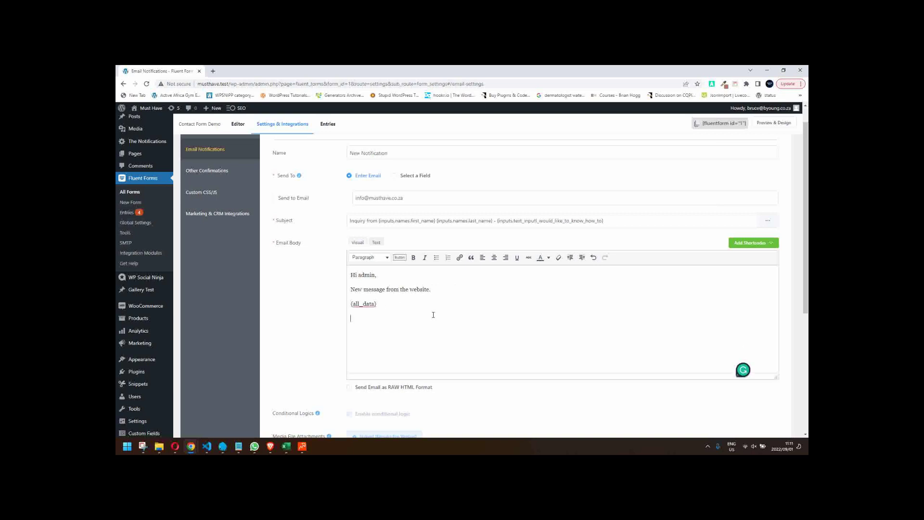
# - Add the Embedded Post/Page Title smart code {embed_post.post_title} to the body
pyautogui.click(765, 243)
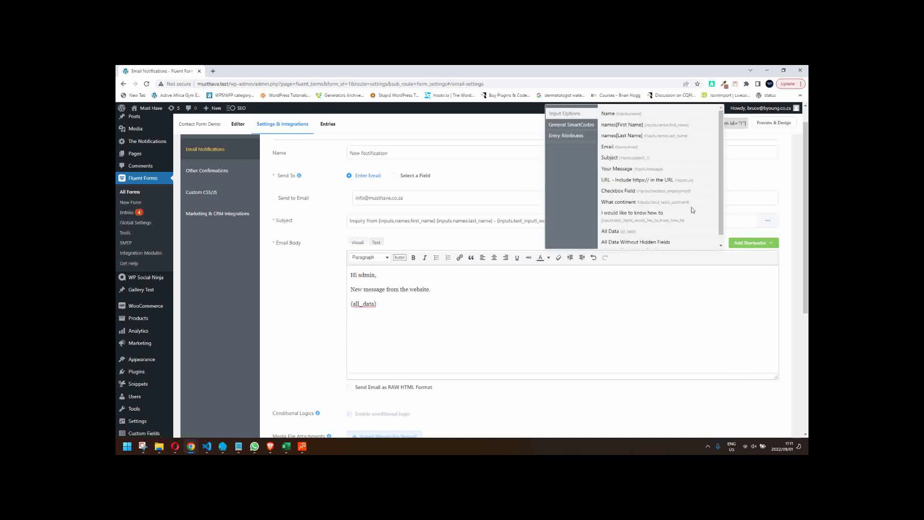
pyautogui.scroll(-1, 647, 196)
pyautogui.scroll(-2, 649, 194)
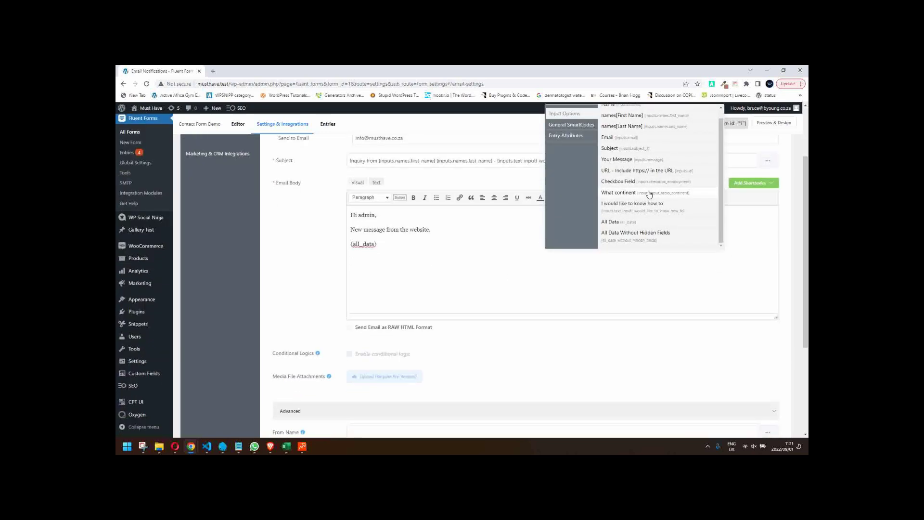
pyautogui.click(573, 126)
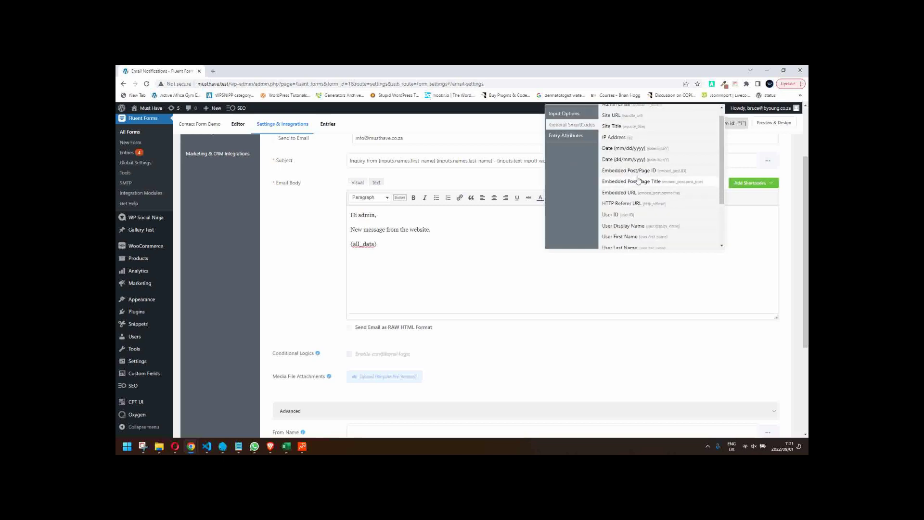
pyautogui.scroll(1, 655, 205)
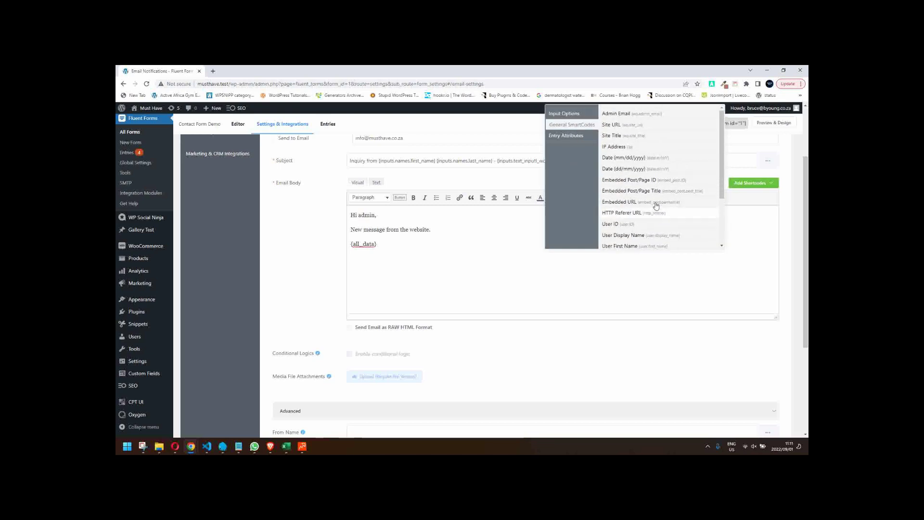
pyautogui.scroll(-3, 658, 195)
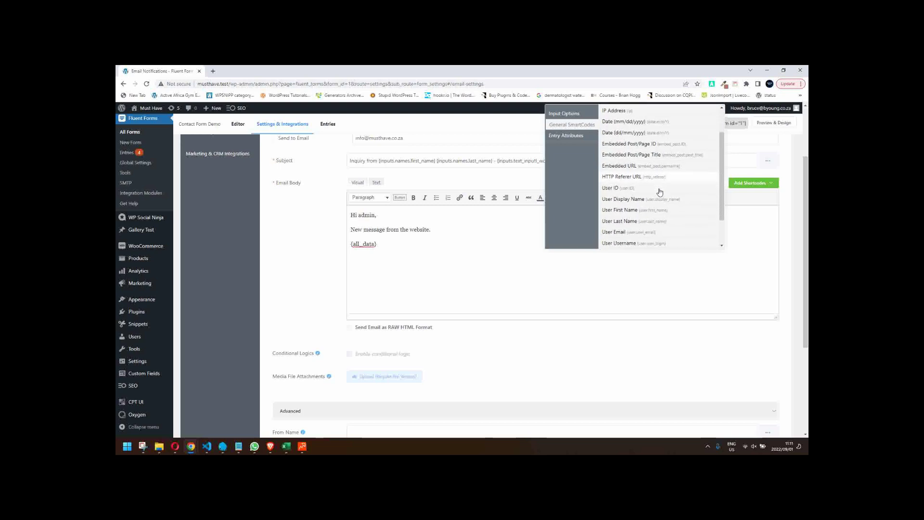
pyautogui.scroll(-3, 660, 191)
pyautogui.scroll(-2, 660, 192)
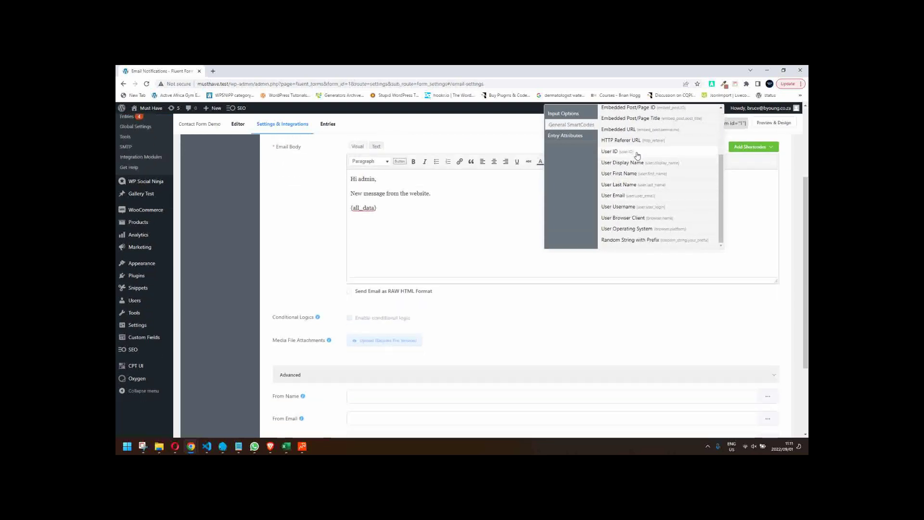
pyautogui.scroll(1, 650, 139)
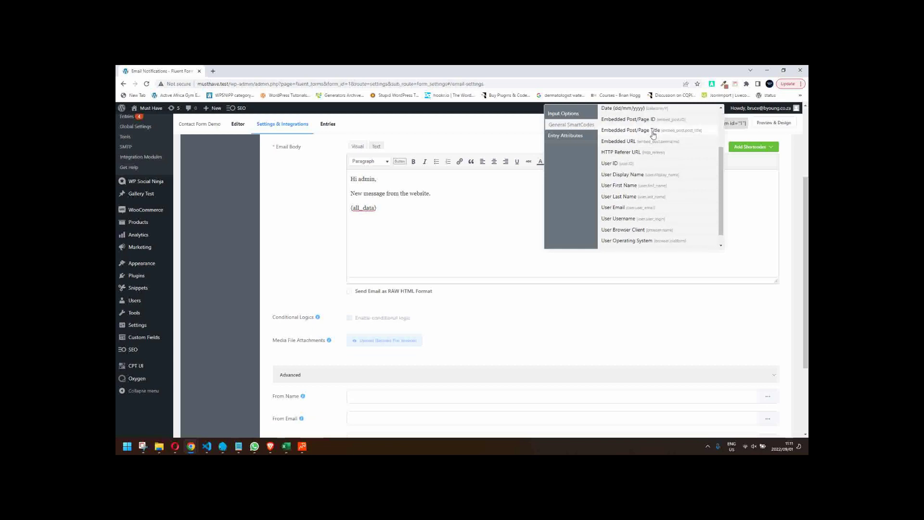
pyautogui.click(653, 133)
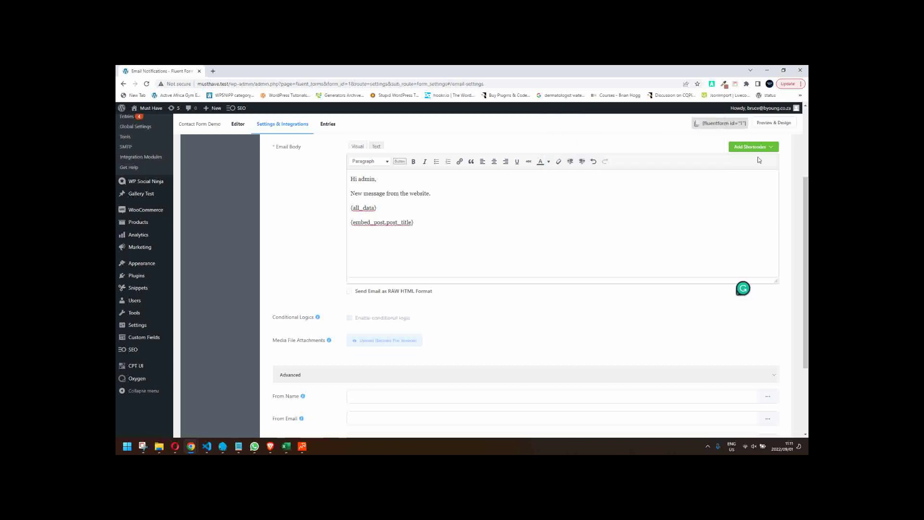
# - Add the Embedded URL code {embed_post.permalink} on its own line
pyautogui.click(763, 148)
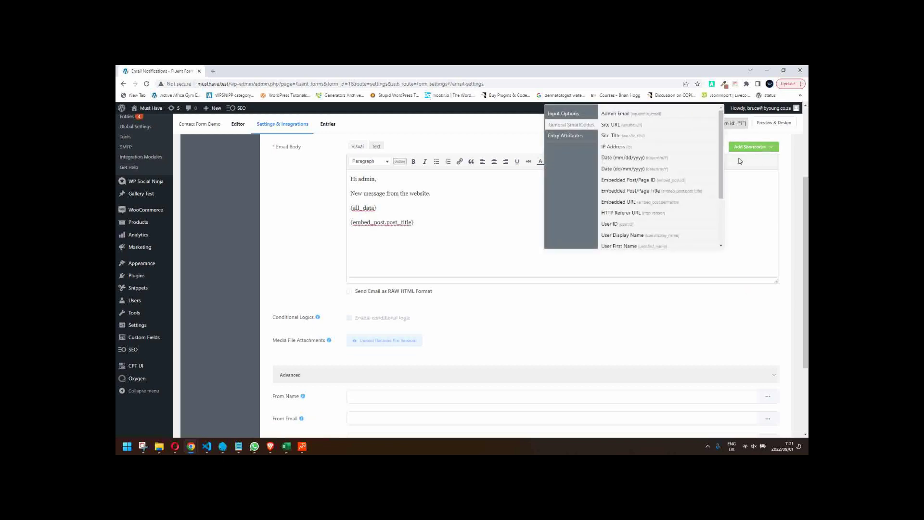
pyautogui.click(619, 202)
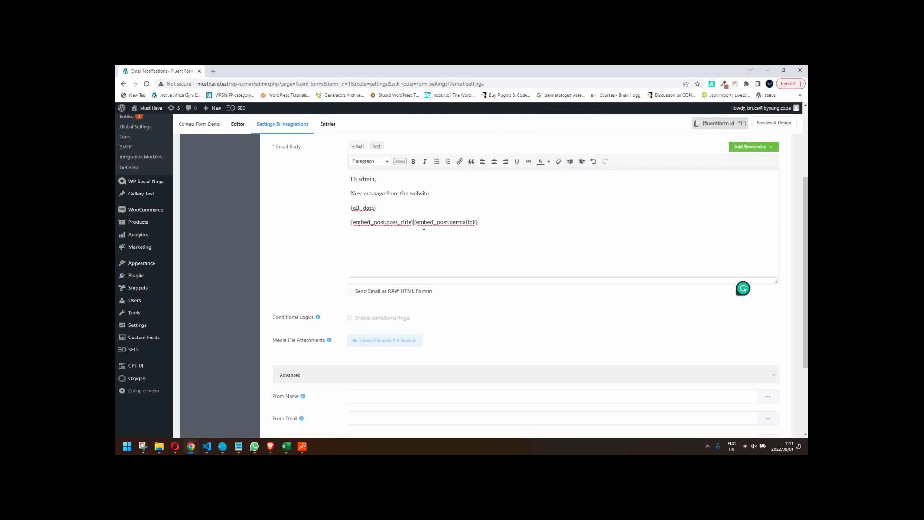
pyautogui.press('Return')
pyautogui.scroll(2, 426, 304)
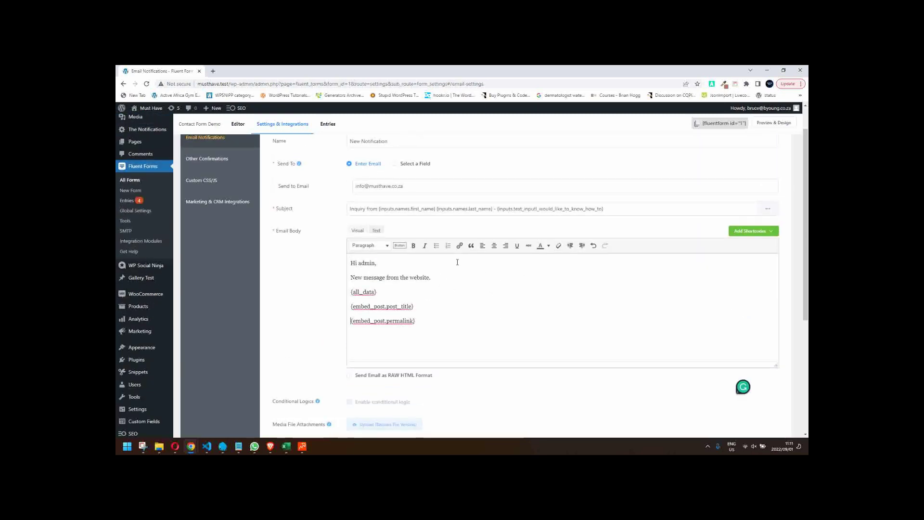
pyautogui.scroll(-1, 319, 260)
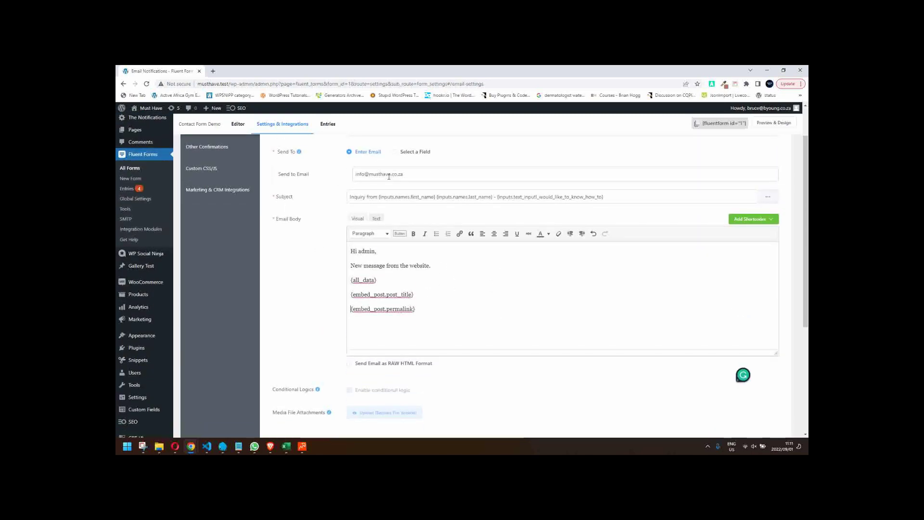
# - Set From Name to the submitter's First Name and Last Name fields
pyautogui.scroll(-4, 278, 330)
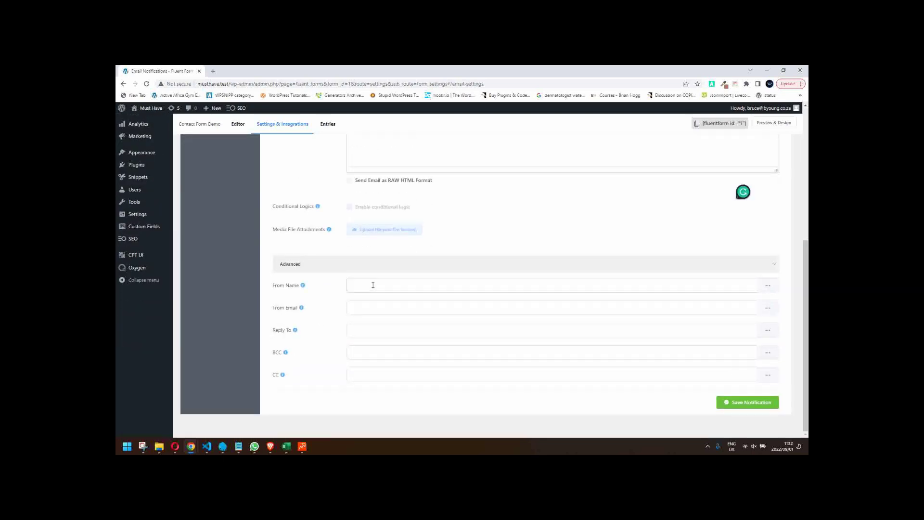
pyautogui.click(373, 285)
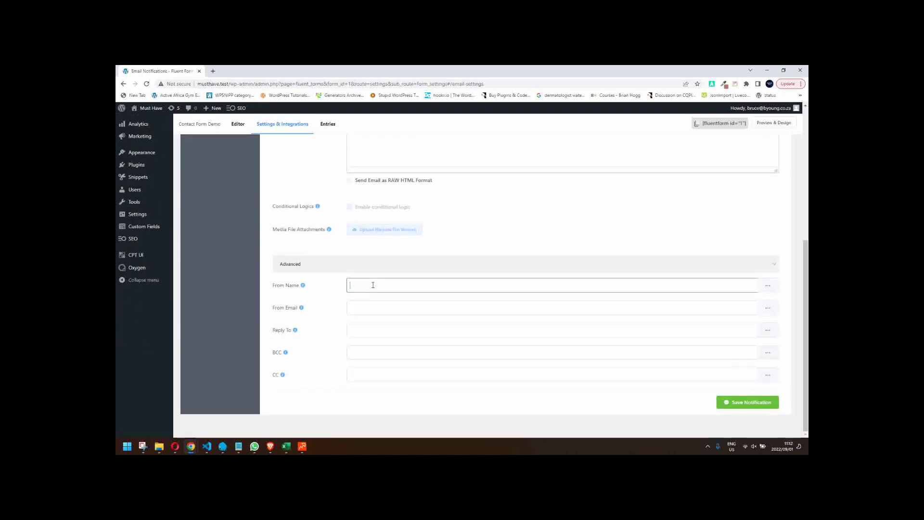
pyautogui.click(768, 285)
pyautogui.click(758, 324)
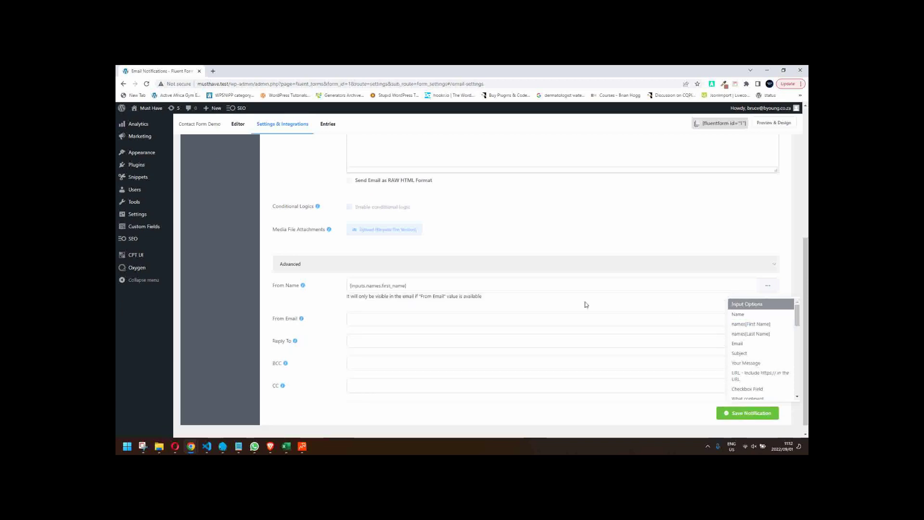
pyautogui.click(431, 284)
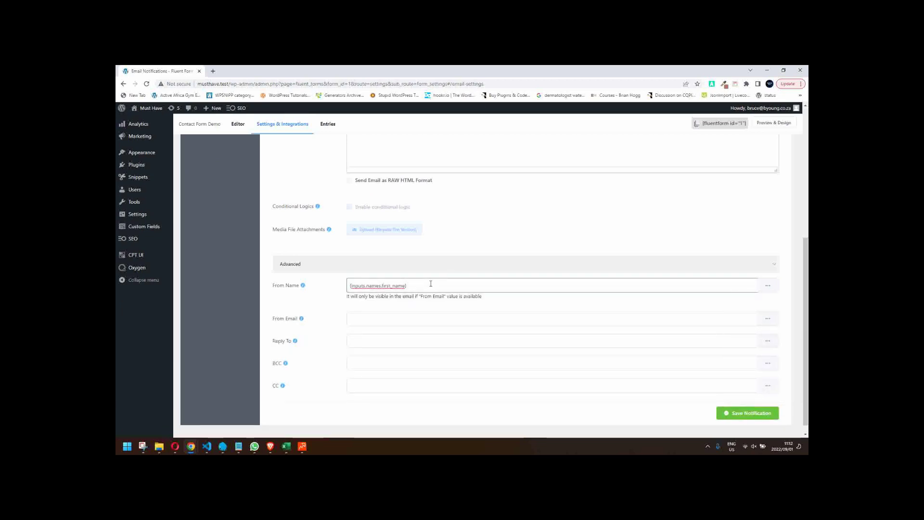
pyautogui.click(767, 286)
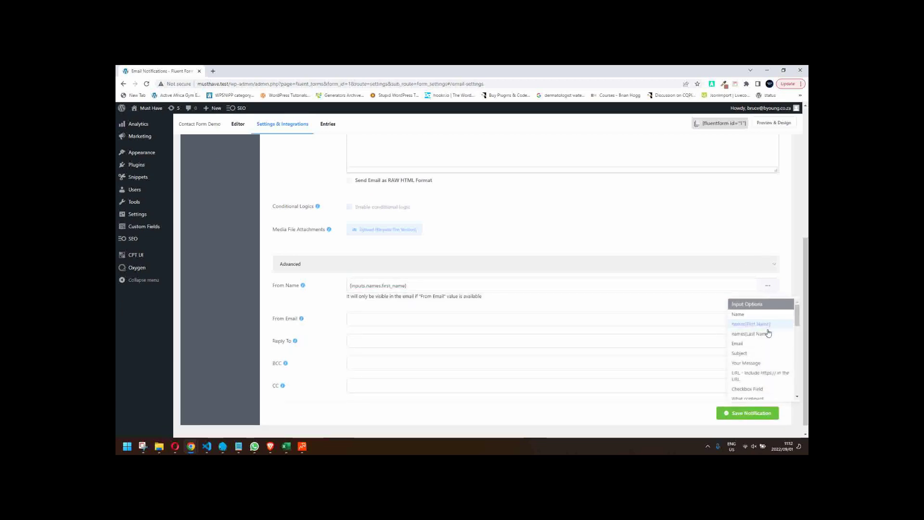
pyautogui.click(751, 334)
pyautogui.click(484, 287)
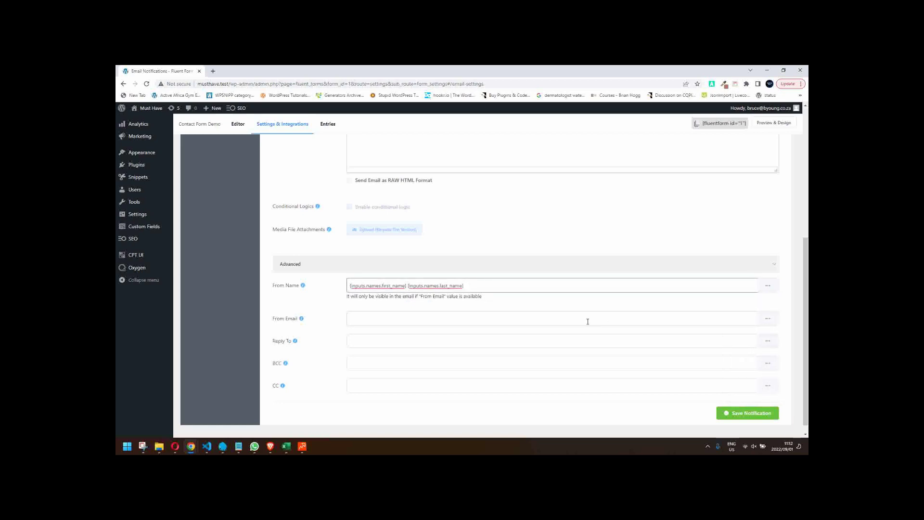
# - Enter the site's info address as the From Email
pyautogui.click(462, 319)
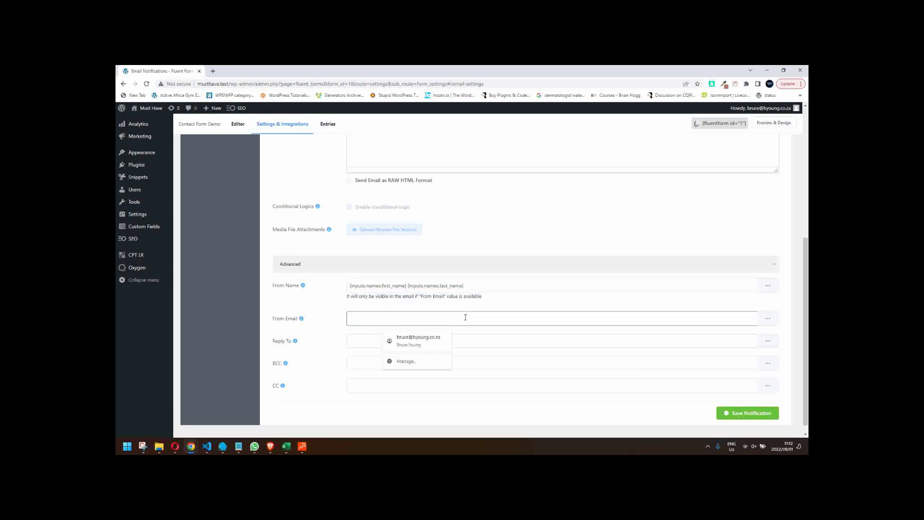
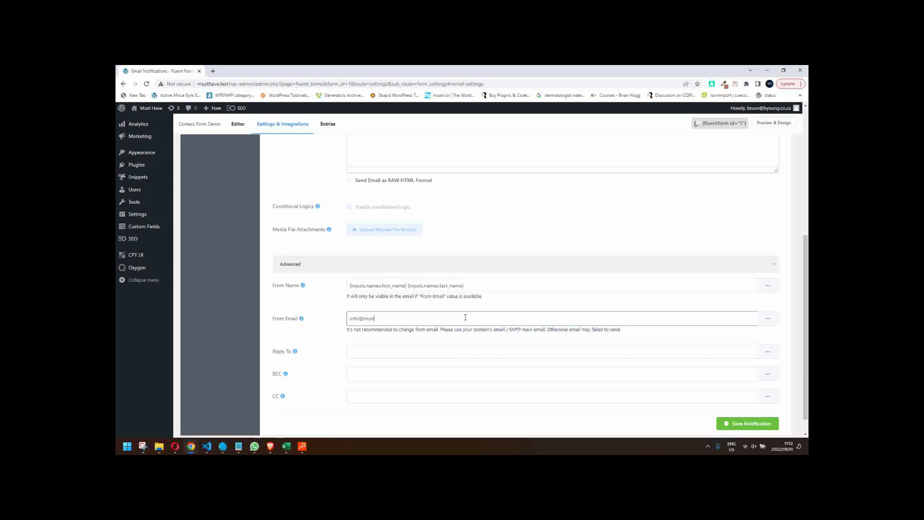
# - Set Reply To to the submitter's Email field and save the notification
pyautogui.click(377, 351)
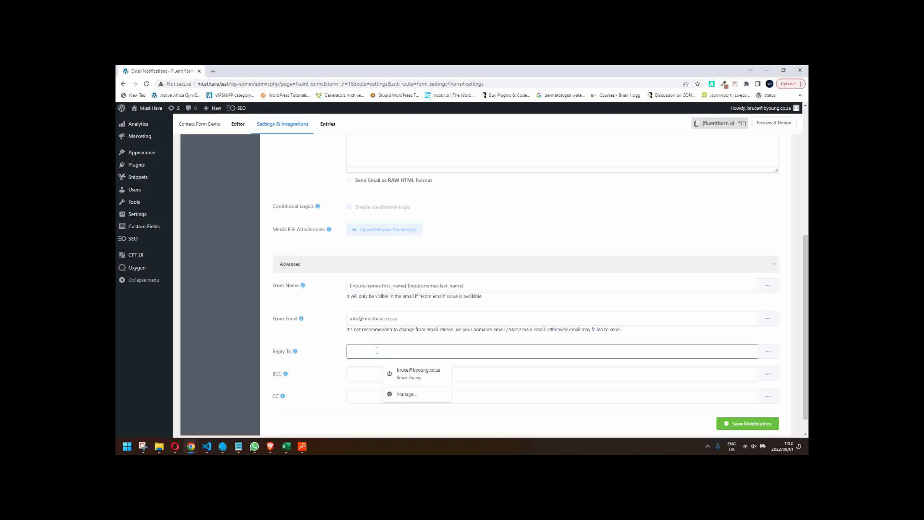
pyautogui.click(768, 351)
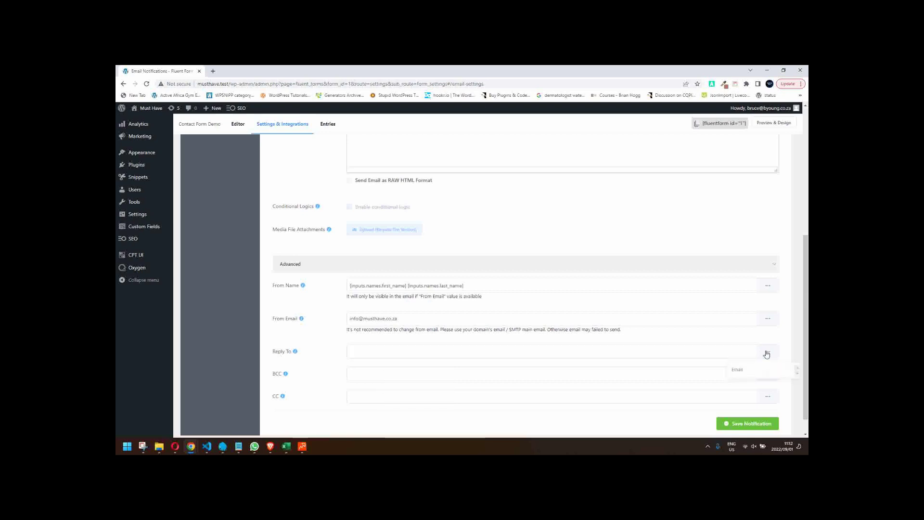
pyautogui.click(754, 374)
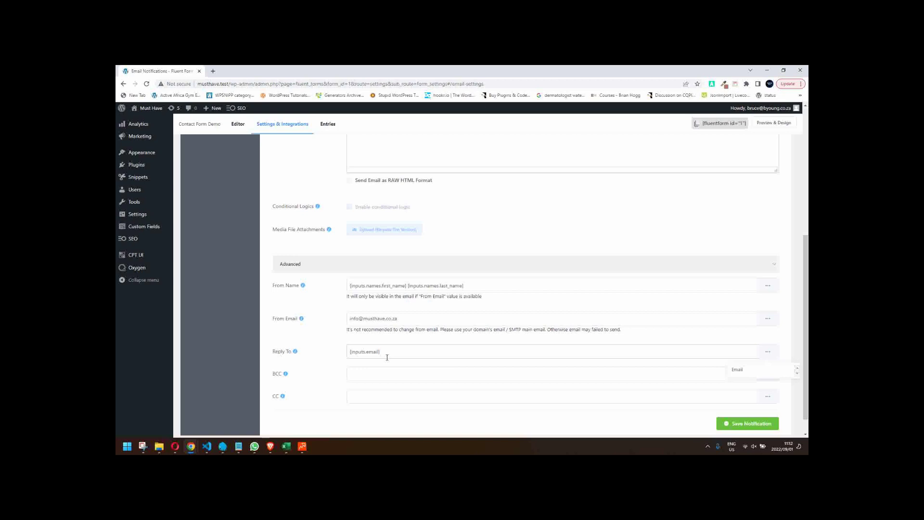
pyautogui.click(432, 371)
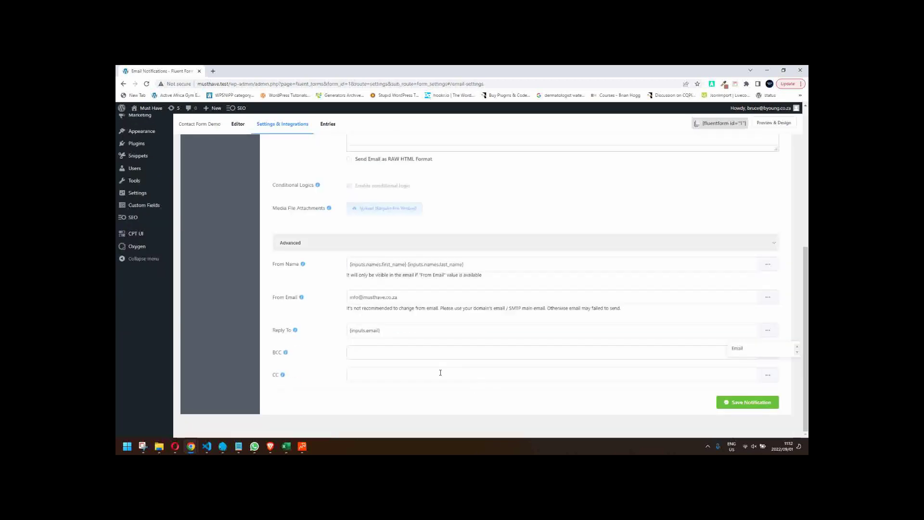
pyautogui.click(767, 410)
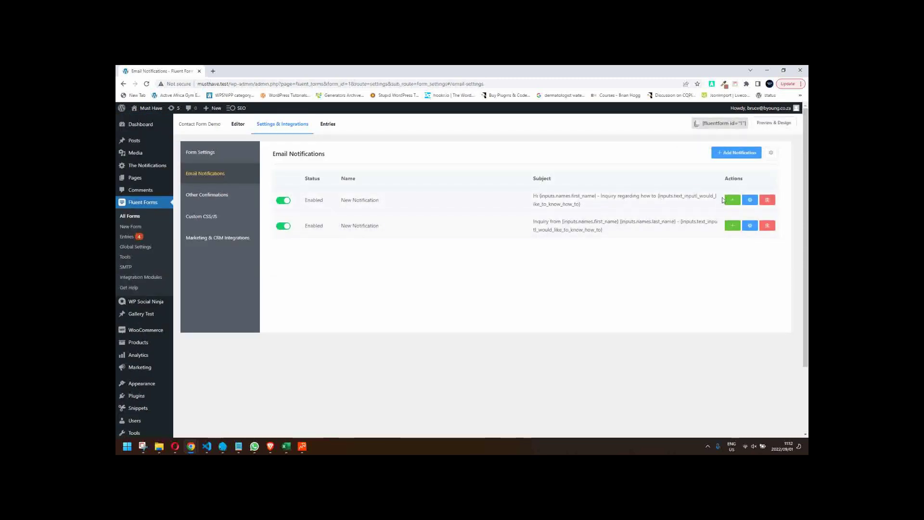
# - Rename the first notification to 'Customer' and save it
pyautogui.click(749, 201)
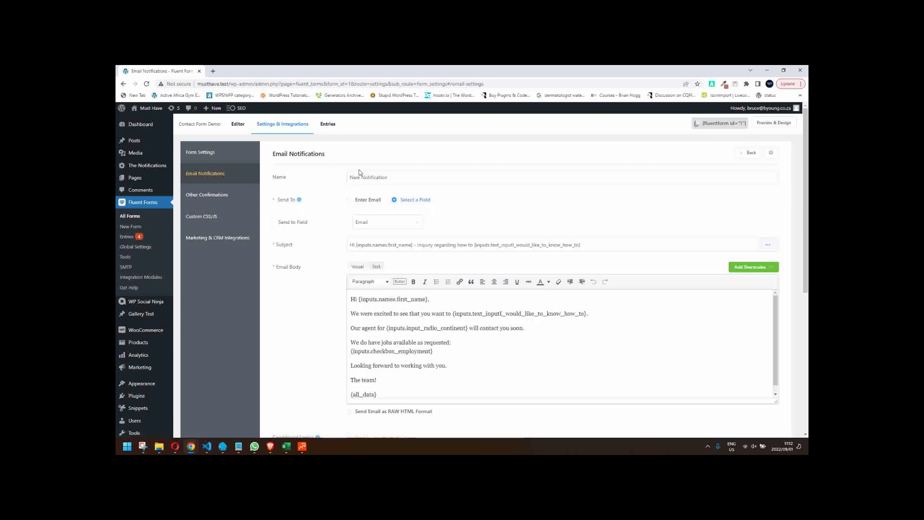
pyautogui.moveTo(396, 178); pyautogui.dragTo(329, 173)
pyautogui.write('Customer')
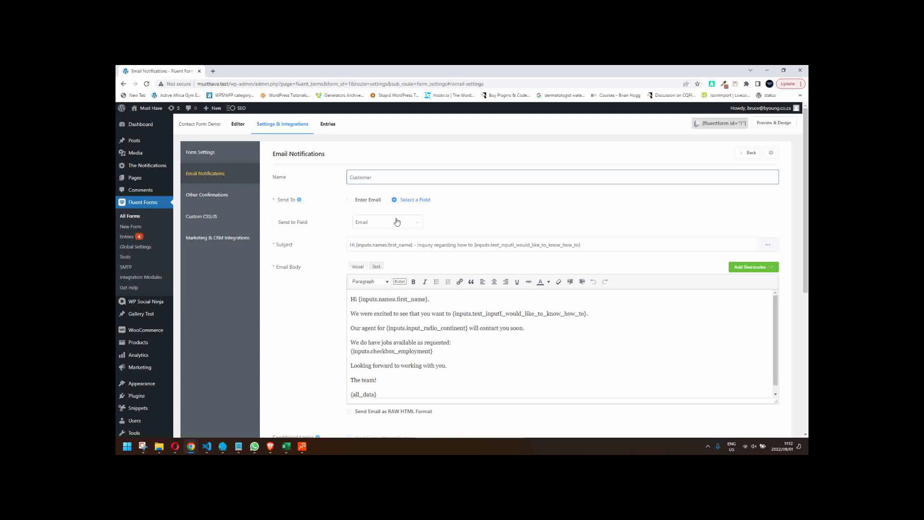
pyautogui.scroll(-5, 655, 241)
pyautogui.click(745, 402)
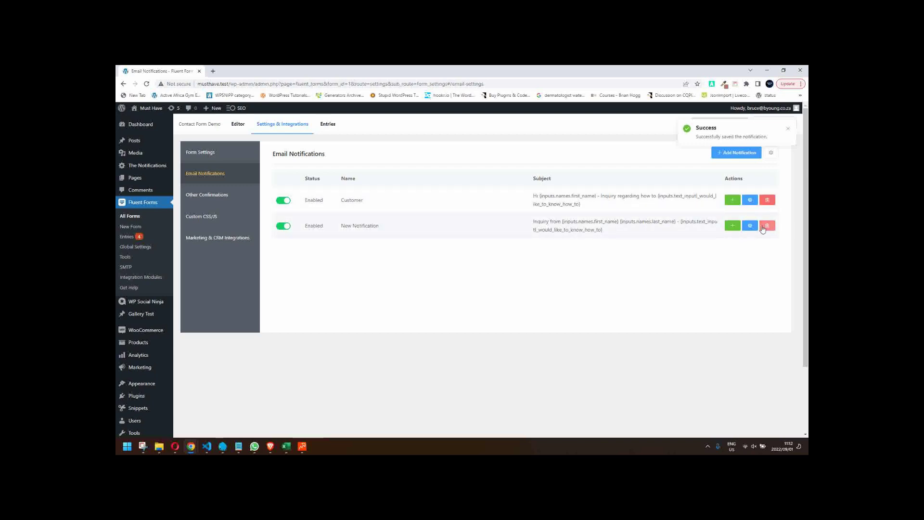
# - Rename the second notification to 'Admin', save it, and reopen it
pyautogui.click(750, 225)
pyautogui.tripleClick(405, 179)
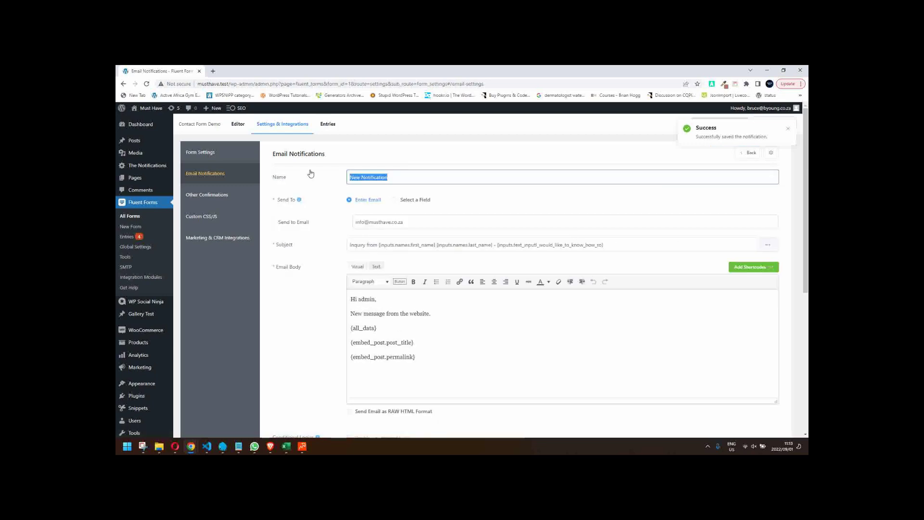
pyautogui.write('Admin')
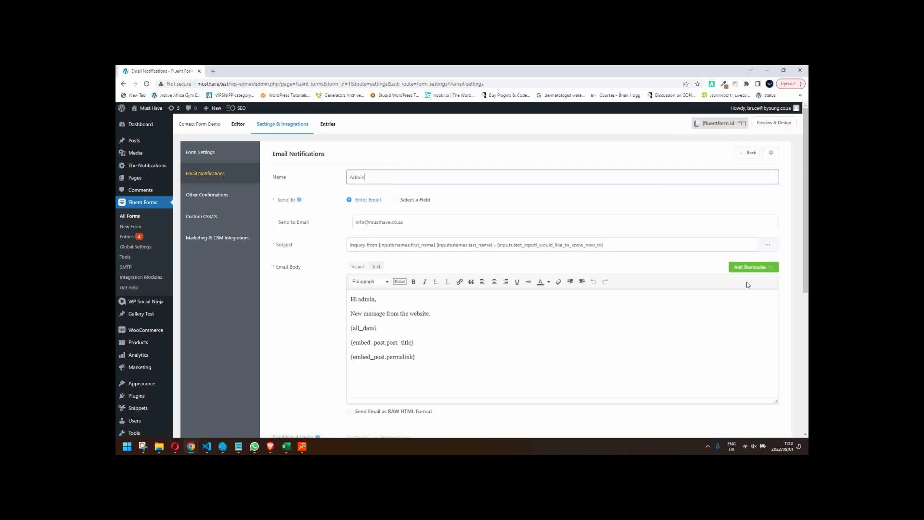
pyautogui.scroll(-7, 746, 282)
pyautogui.click(753, 406)
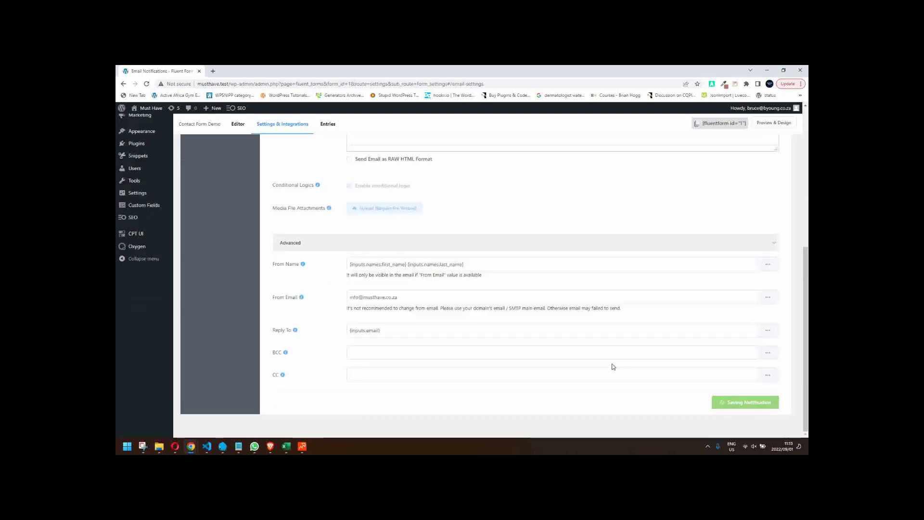
pyautogui.scroll(2, 488, 297)
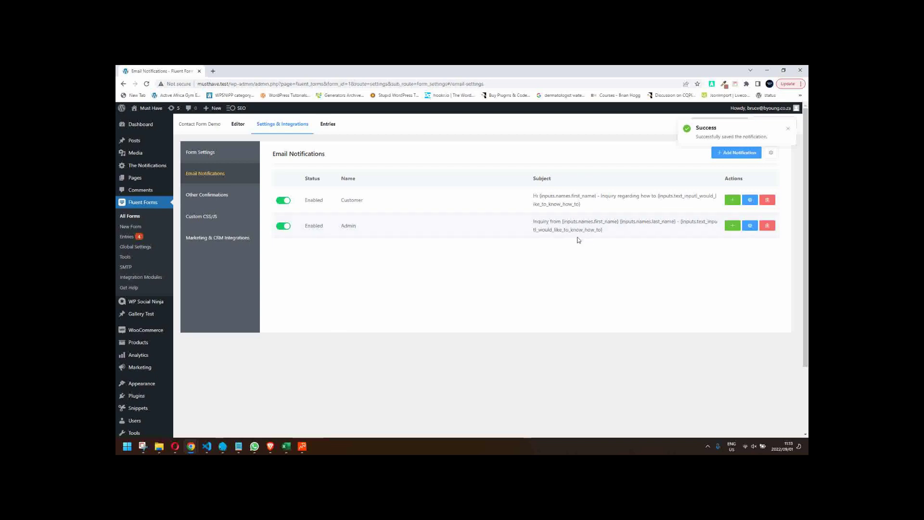
pyautogui.click(750, 225)
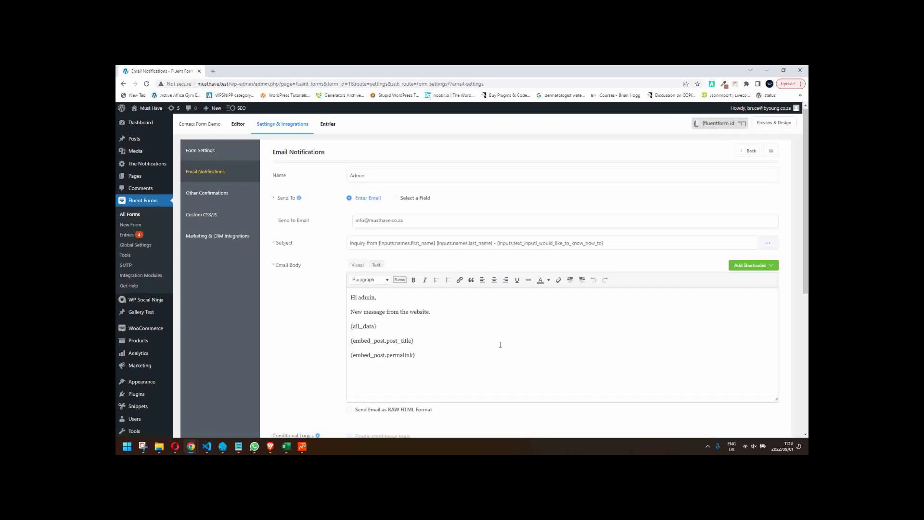
# - Check the Email Notifications list shows both Customer and Admin enabled
pyautogui.scroll(-4, 534, 337)
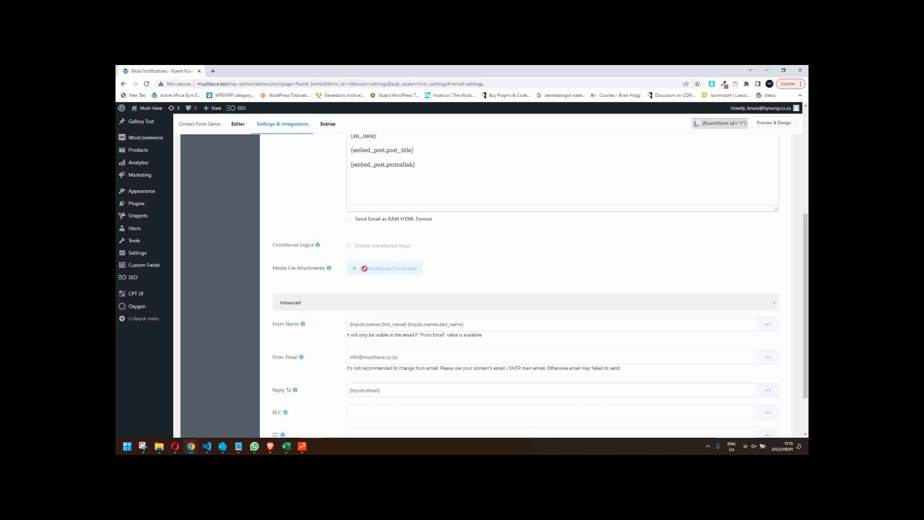
pyautogui.scroll(4, 364, 268)
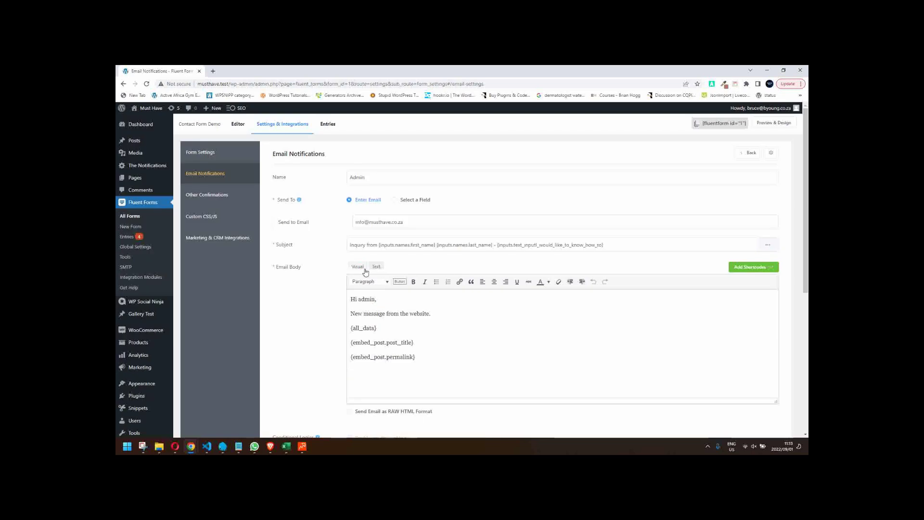
pyautogui.click(192, 152)
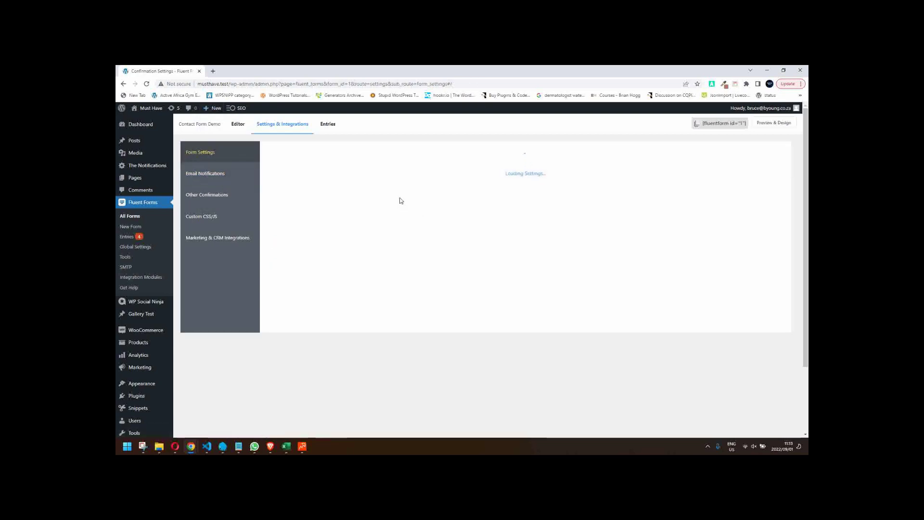
pyautogui.click(238, 166)
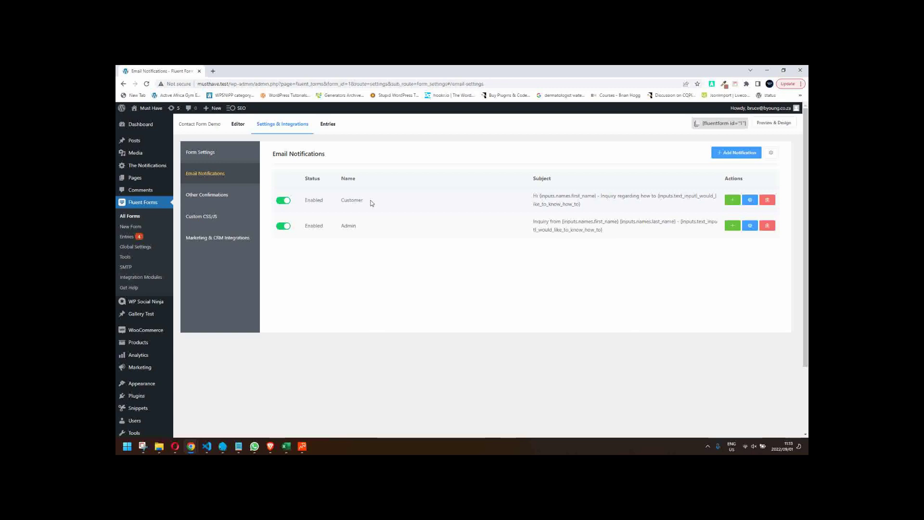
# - Look at the pro-only Other Confirmations section, then go back to the form Editor
pyautogui.click(218, 201)
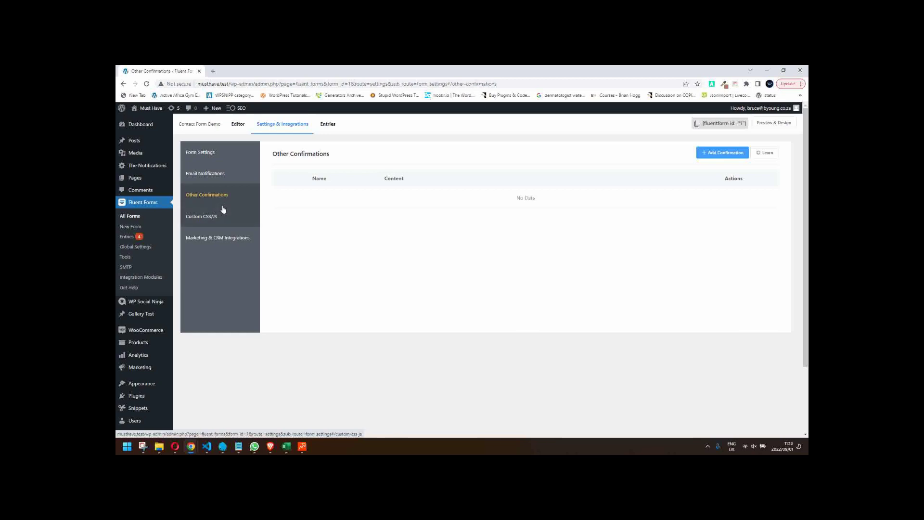
pyautogui.click(710, 154)
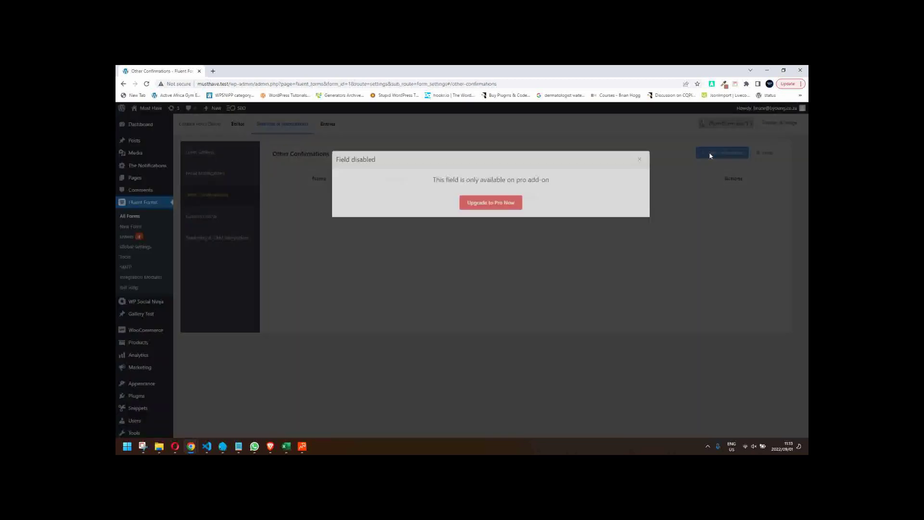
pyautogui.click(639, 161)
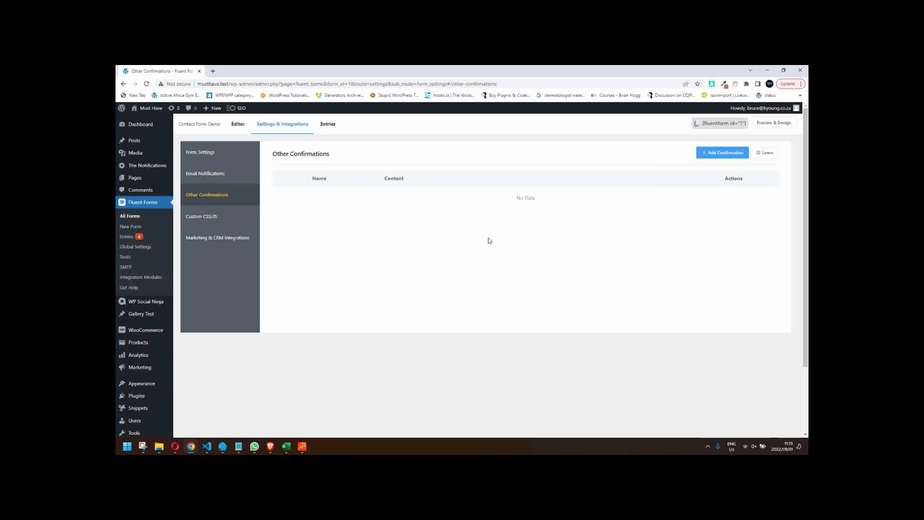
pyautogui.click(238, 124)
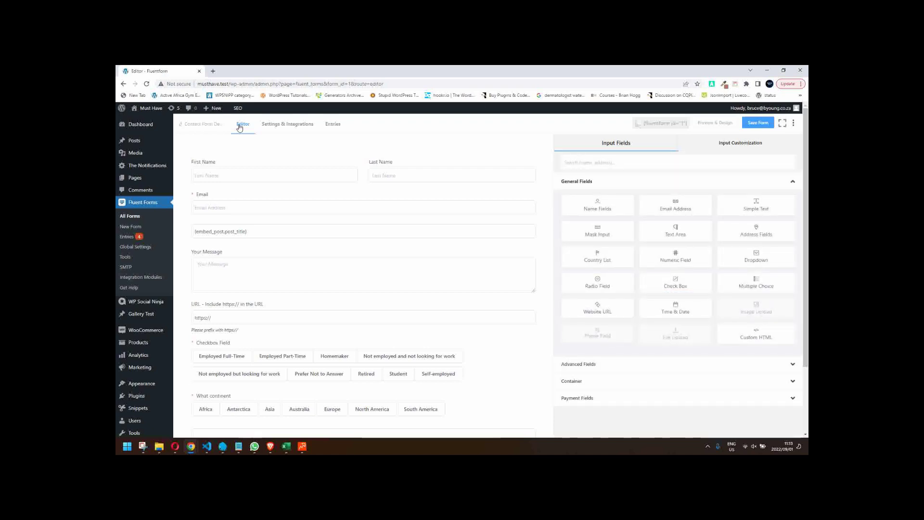
# - Relabel the Checkbox Field as 'Employment', save the form, and preview it
pyautogui.moveTo(318, 230)
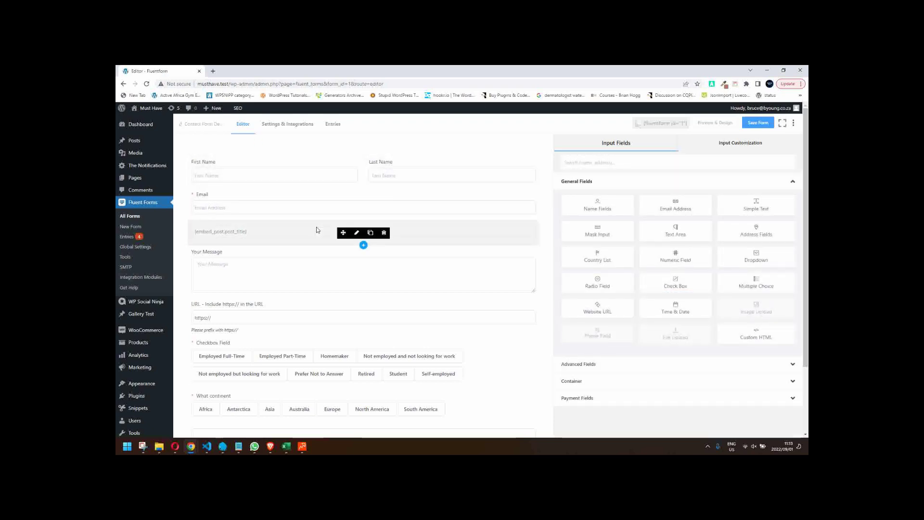
pyautogui.scroll(-1, 258, 241)
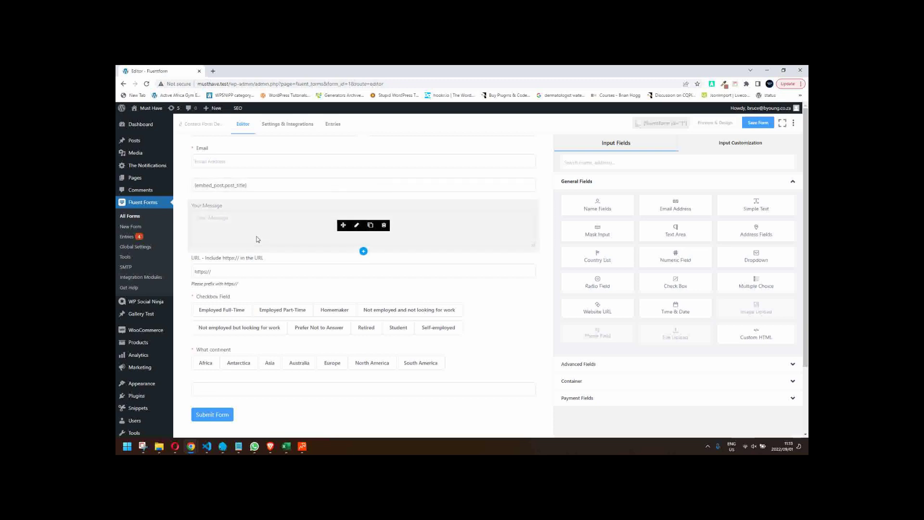
pyautogui.click(356, 316)
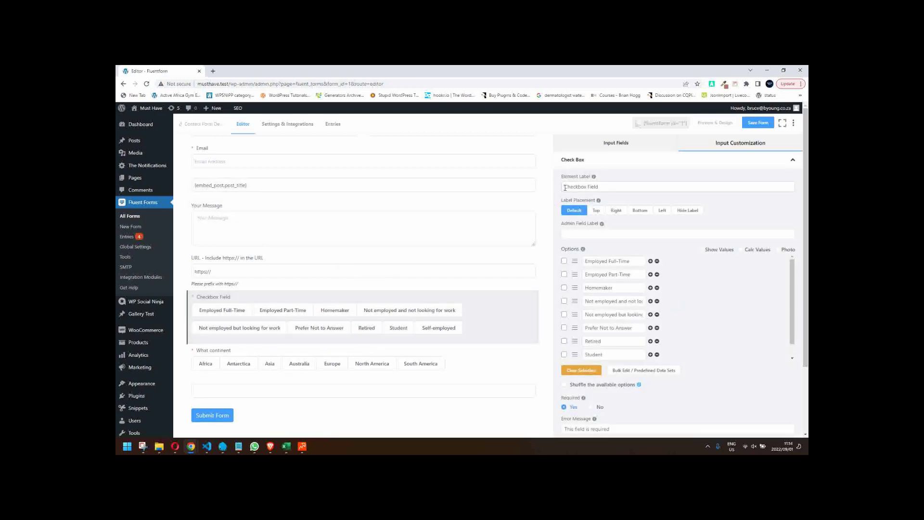
pyautogui.tripleClick(565, 188)
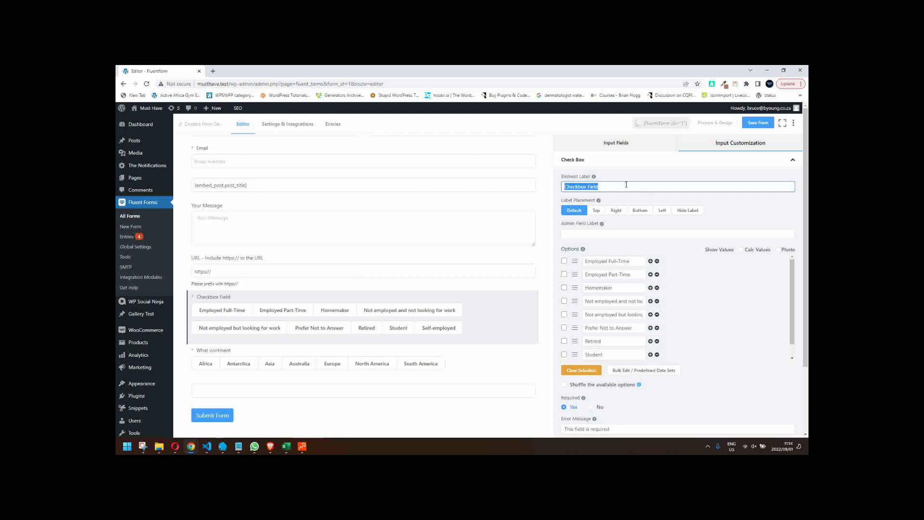
pyautogui.press('BackSpace')
pyautogui.write('Employment')
pyautogui.click(576, 186)
pyautogui.write('oyment')
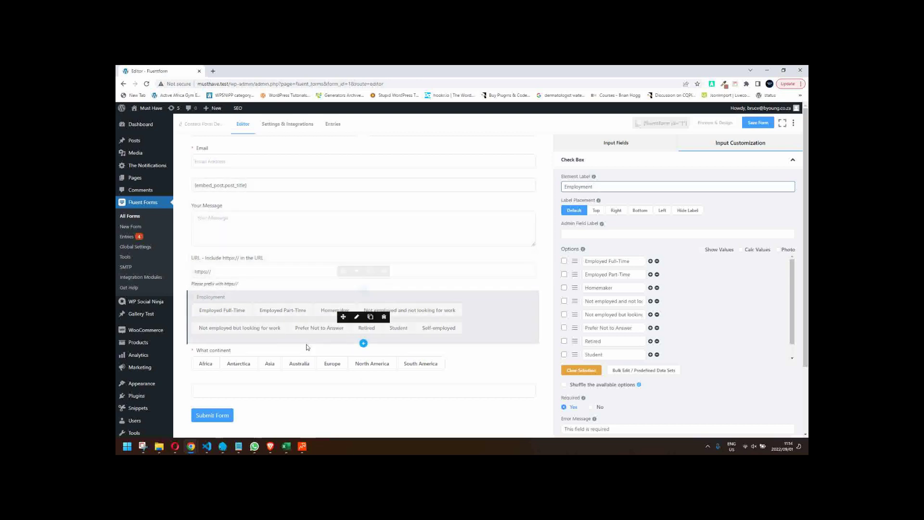
pyautogui.hotkey('ctrl', 's')
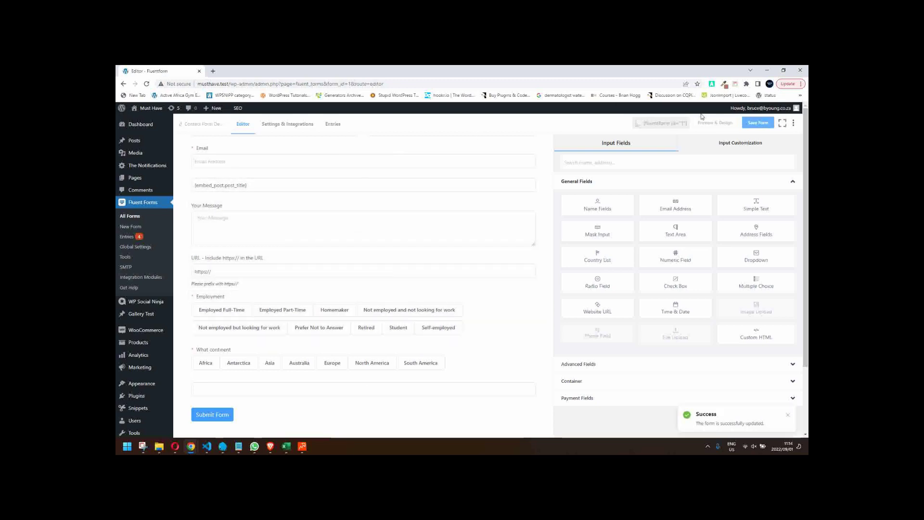
pyautogui.click(714, 123)
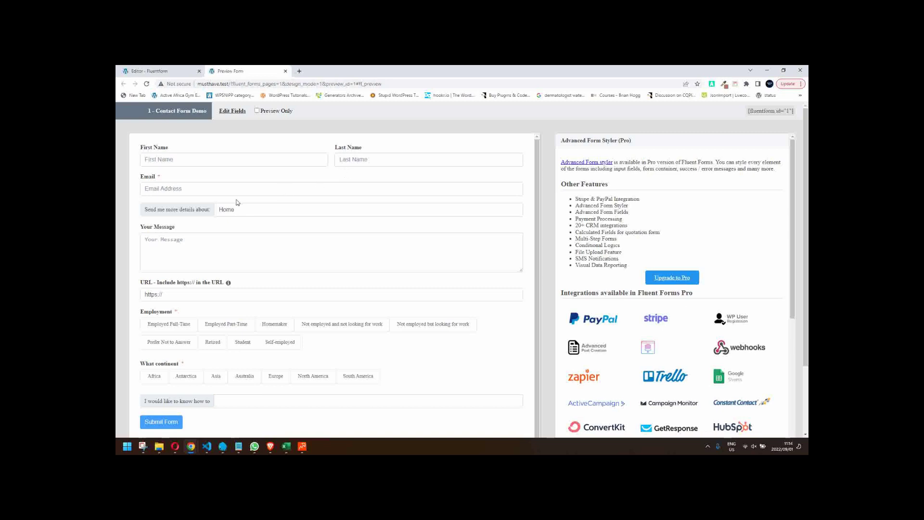
# - Autofill the name, email and website URL fields from saved details
pyautogui.click(248, 190)
pyautogui.click(225, 210)
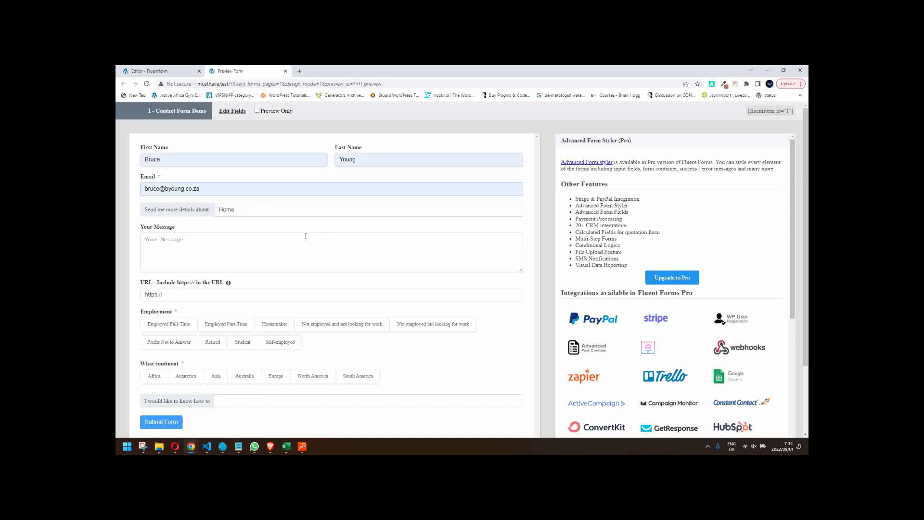
pyautogui.click(244, 294)
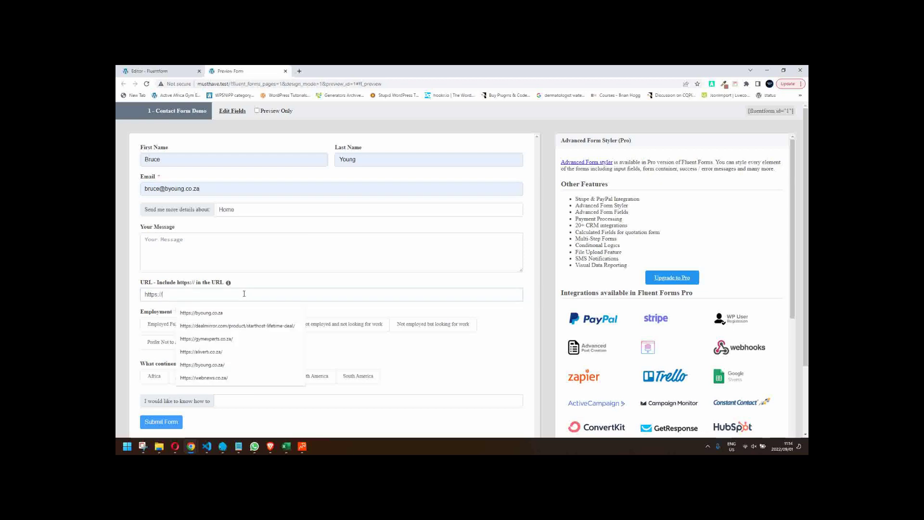
pyautogui.click(235, 313)
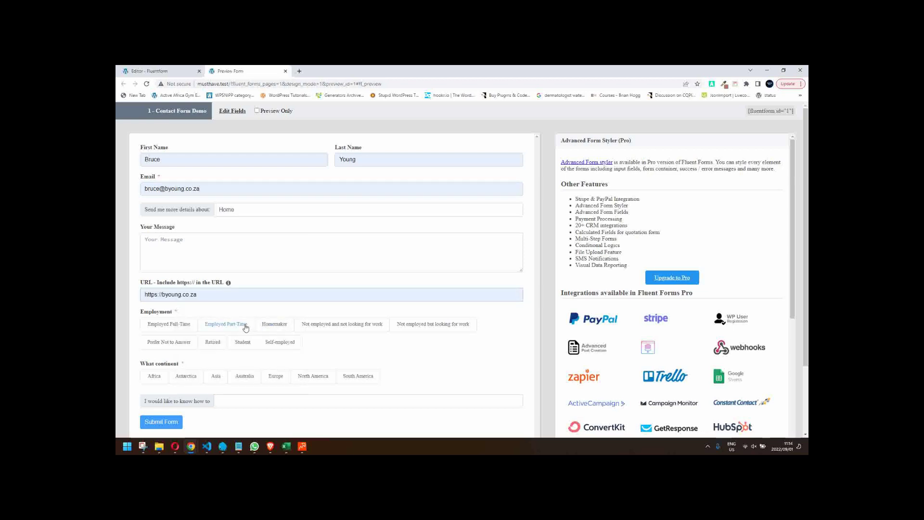
# - Pick Employed Part-Time, Homemaker, Not employed but looking for work, and North America
pyautogui.click(237, 324)
pyautogui.click(273, 324)
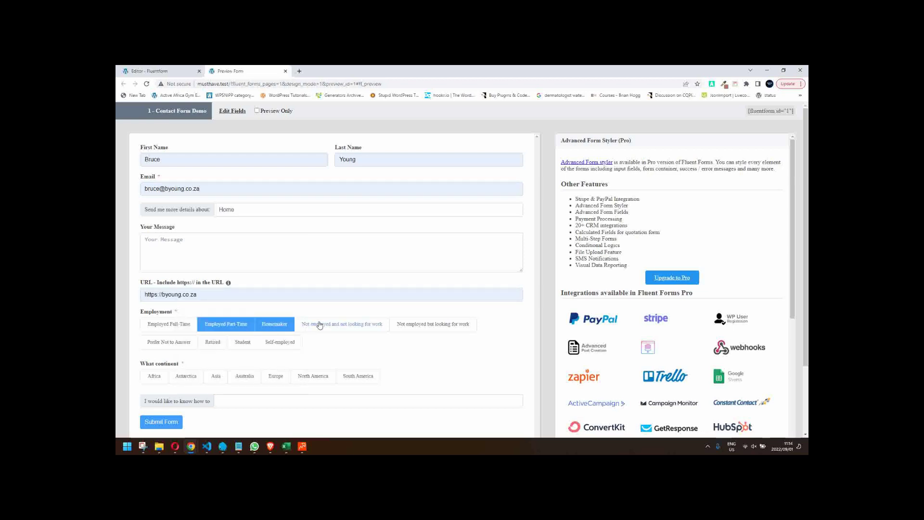
pyautogui.click(166, 342)
pyautogui.scroll(-1, 356, 291)
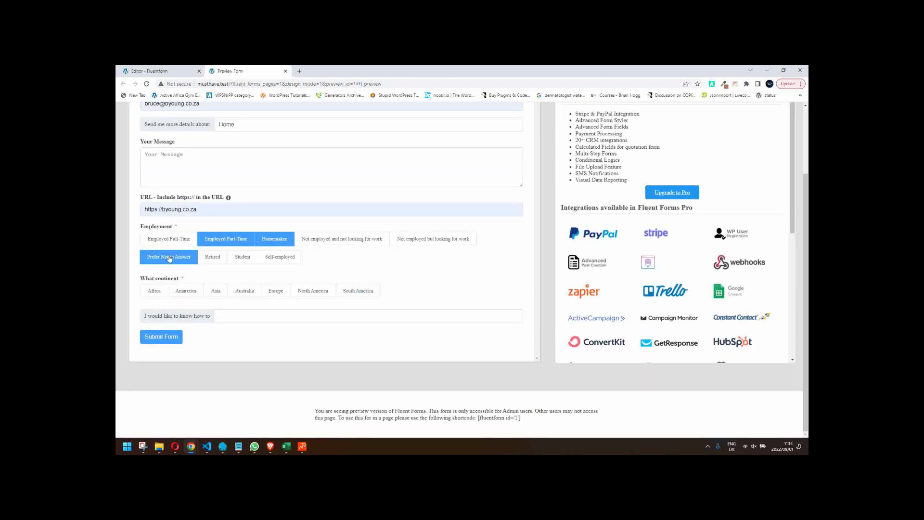
pyautogui.click(269, 267)
pyautogui.click(416, 240)
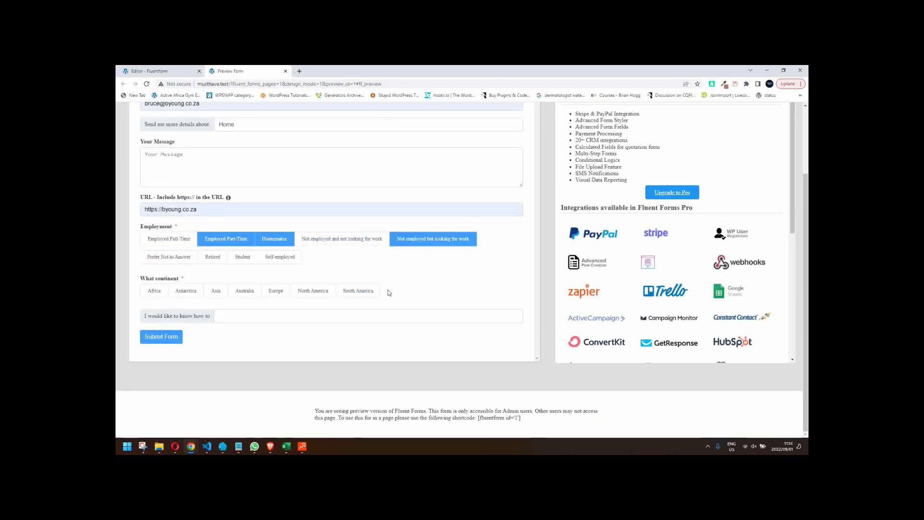
pyautogui.click(313, 290)
# - Answer 'climb mountains' in the question field and submit the test entry
pyautogui.click(245, 317)
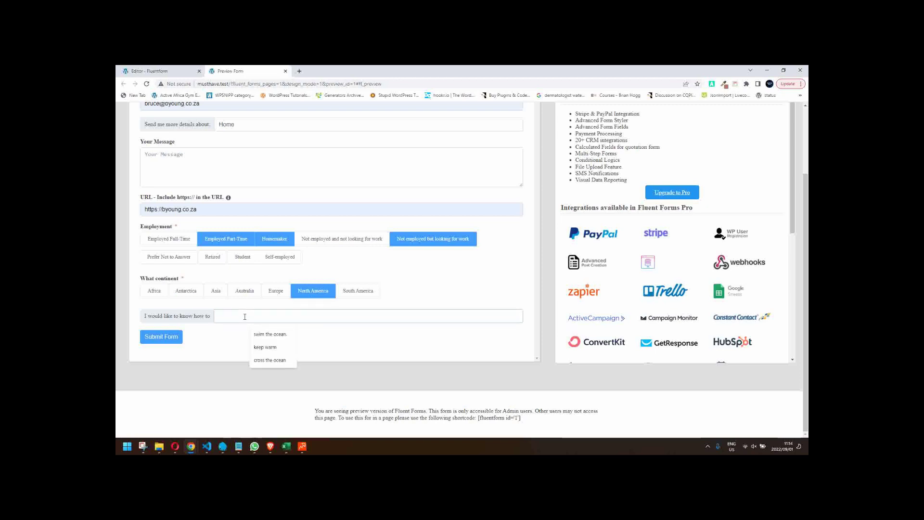
pyautogui.write('sca')
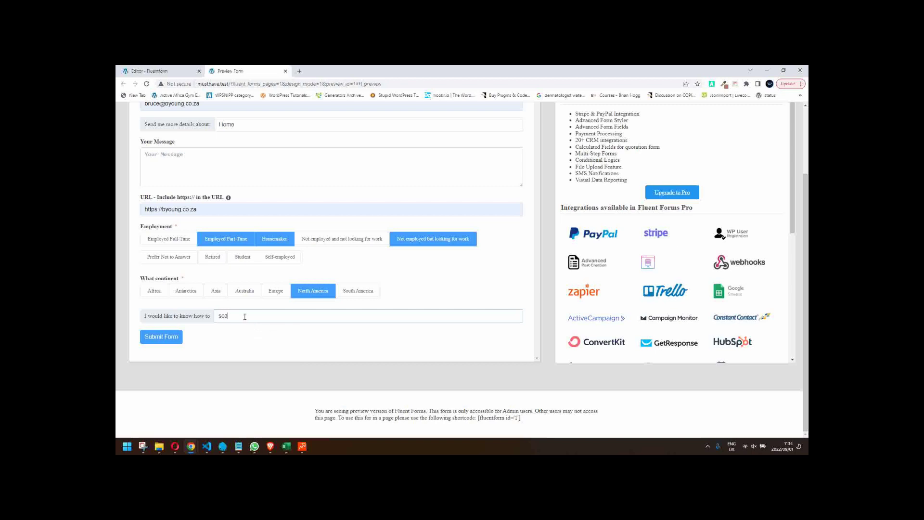
pyautogui.write('l')
pyautogui.press('BackSpace')
pyautogui.press('BackSpace')
pyautogui.press('BackSpace')
pyautogui.press('BackSpace')
pyautogui.write('climb mountains.')
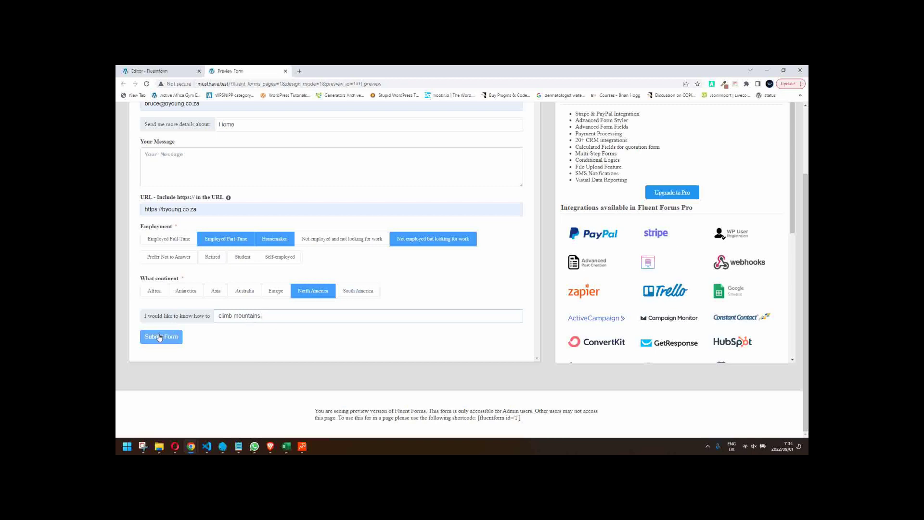
pyautogui.click(179, 333)
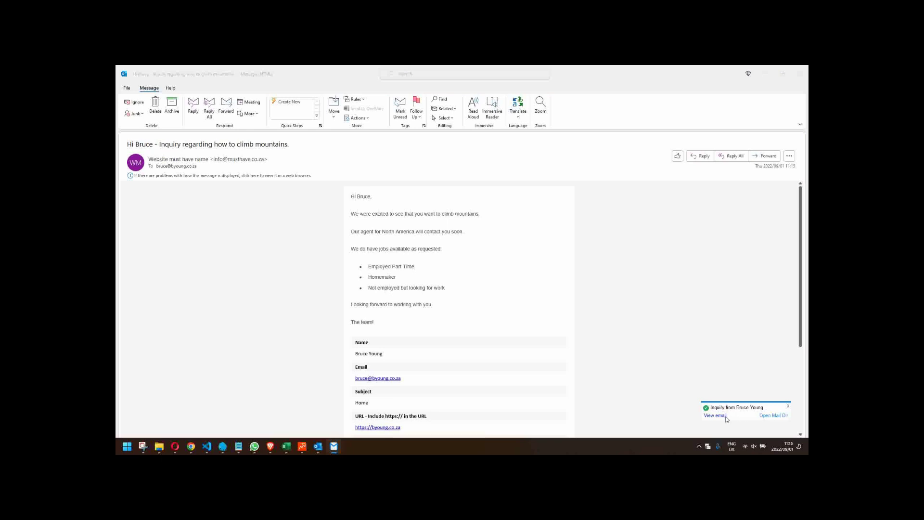
# - Open the new Inquiry email in Outlook and scroll through its submitted answers and page URL
pyautogui.click(726, 416)
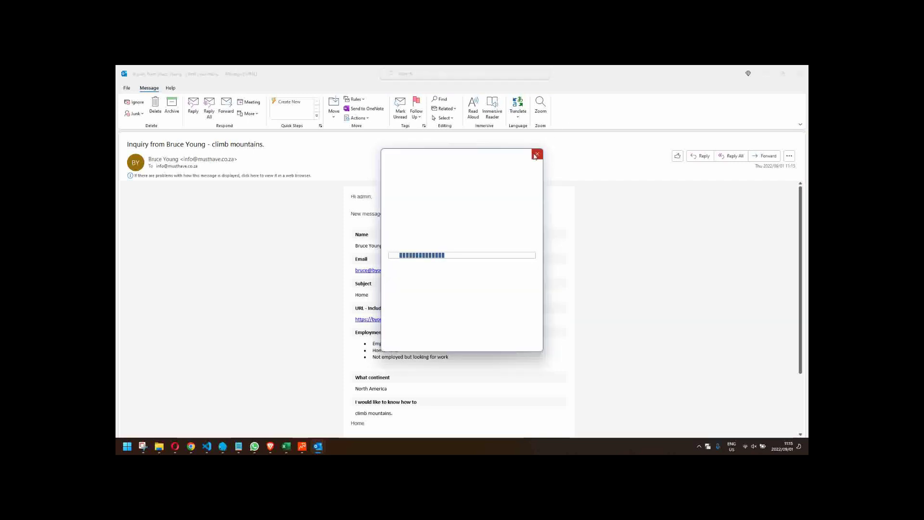
pyautogui.click(536, 156)
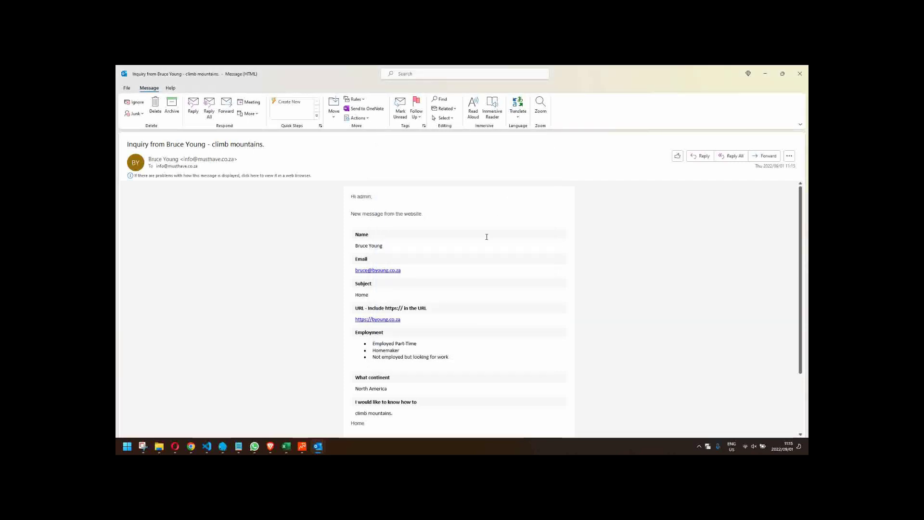
pyautogui.scroll(-1, 485, 238)
pyautogui.scroll(1, 485, 237)
pyautogui.scroll(-2, 378, 232)
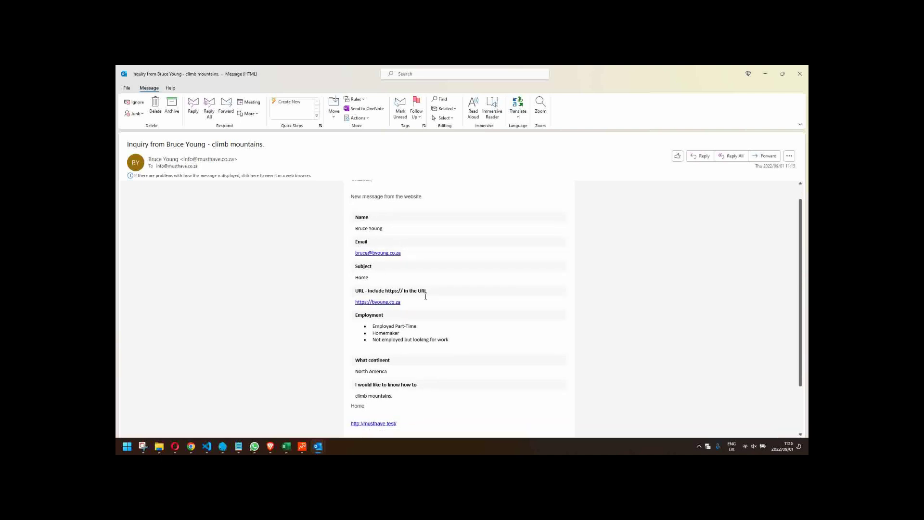
pyautogui.scroll(-1, 431, 327)
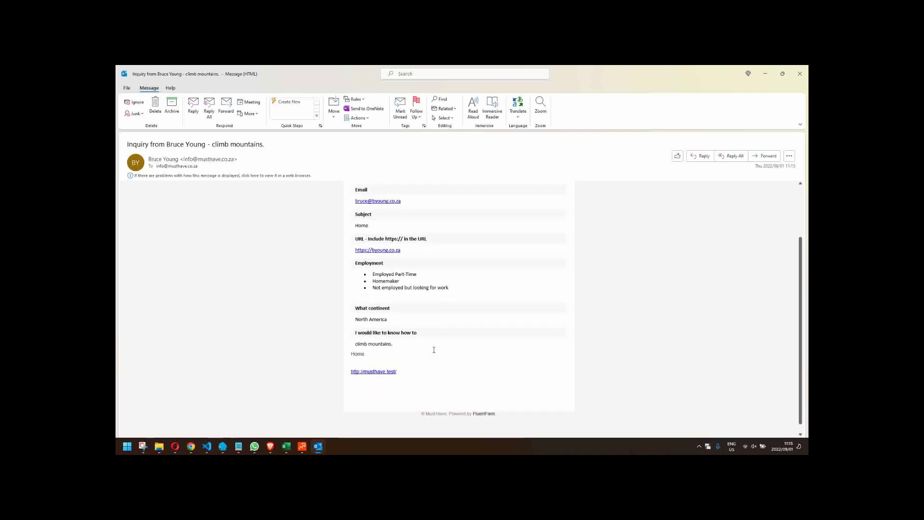
pyautogui.scroll(3, 433, 352)
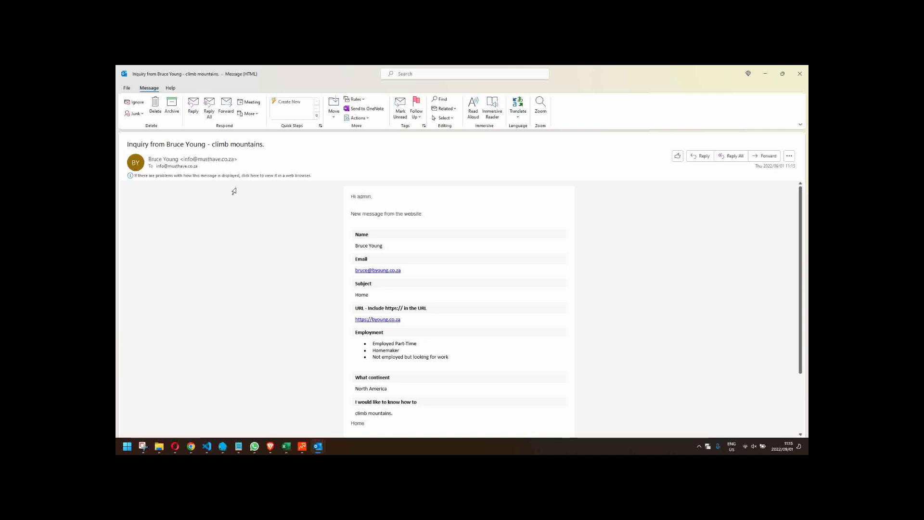
# - Start a reply to the admin inquiry email in Outlook, then discard it unsent
pyautogui.click(700, 156)
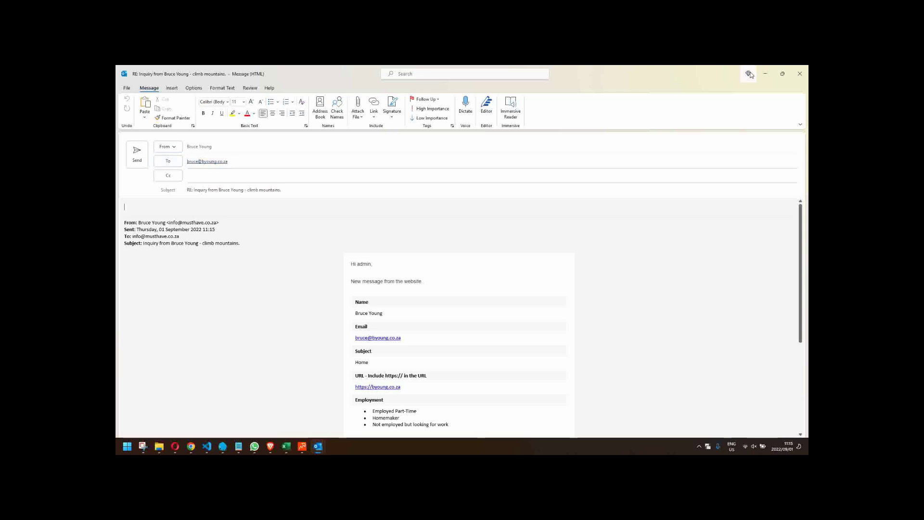
pyautogui.click(807, 71)
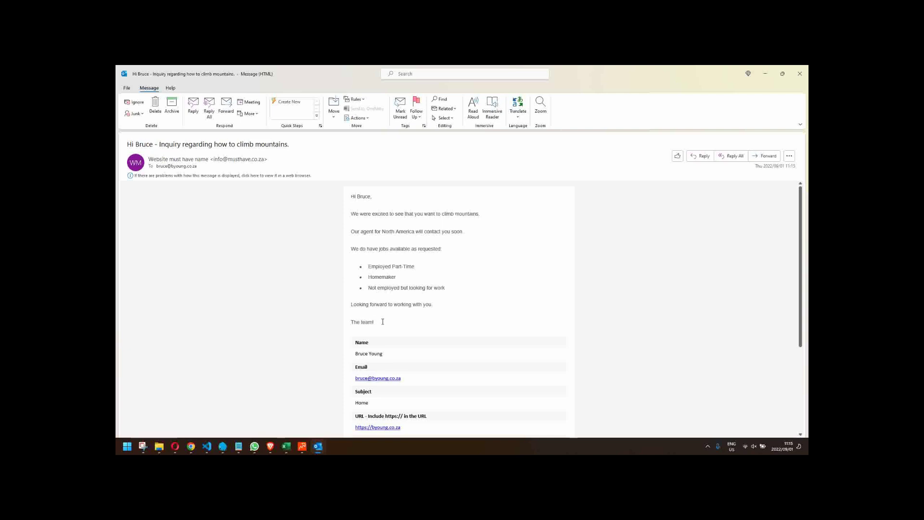
# - Scroll through the confirmation email, dismiss the Google sign-in popup, and close the message window
pyautogui.scroll(-5, 382, 321)
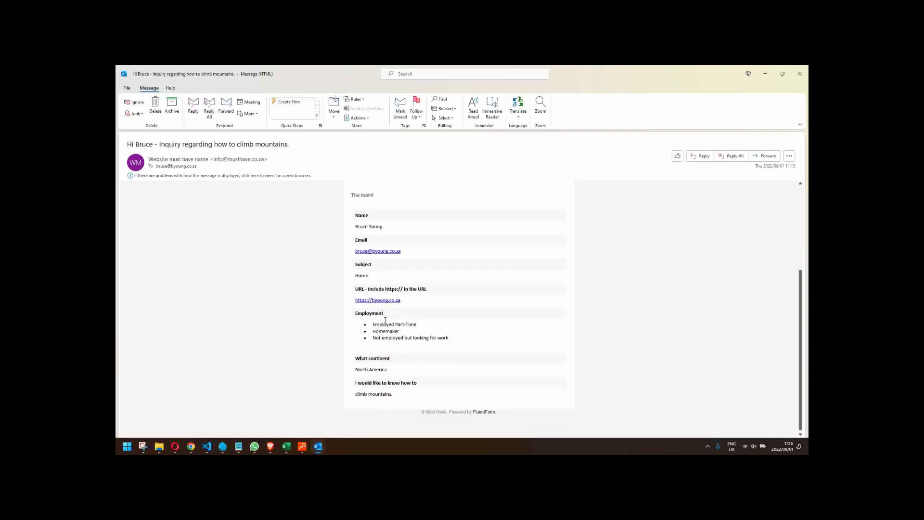
pyautogui.scroll(3, 414, 336)
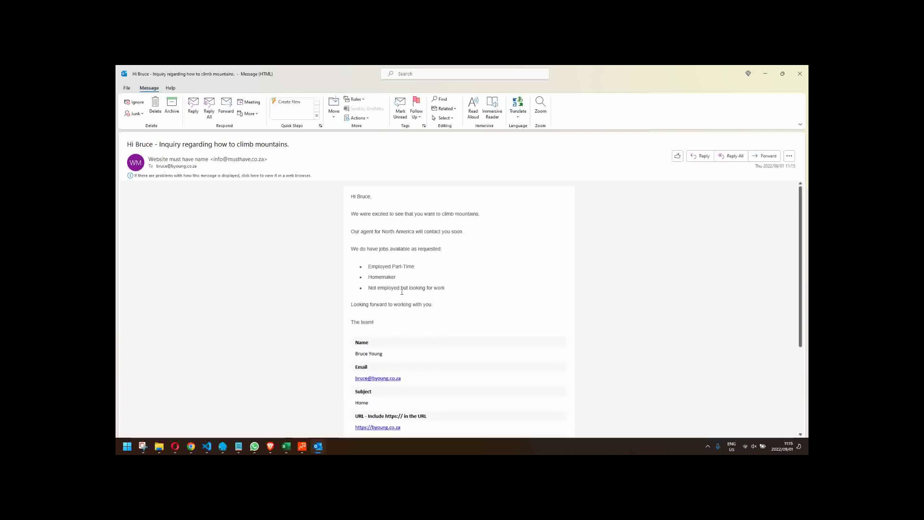
pyautogui.click(801, 75)
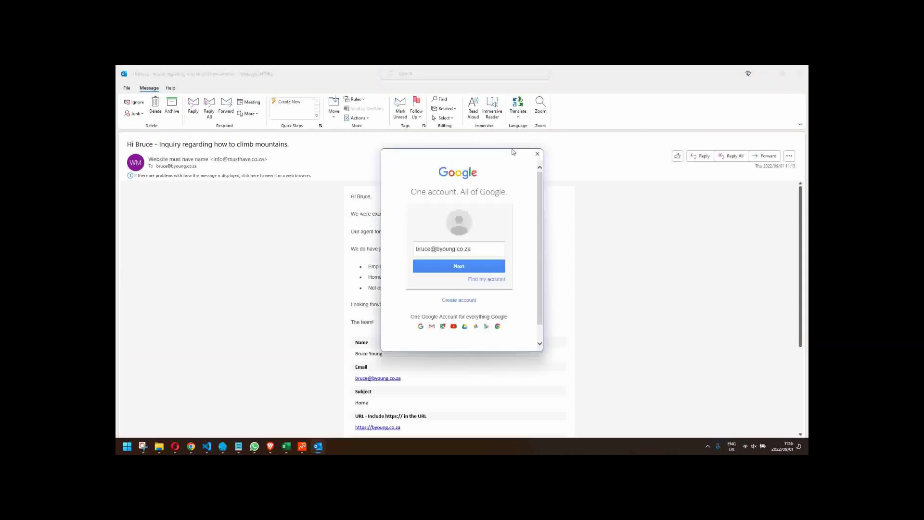
pyautogui.click(537, 155)
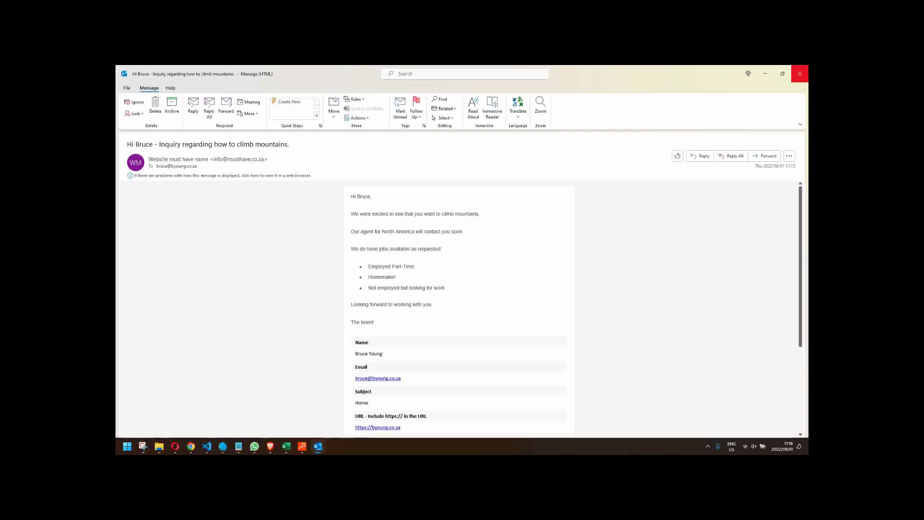
pyautogui.click(800, 74)
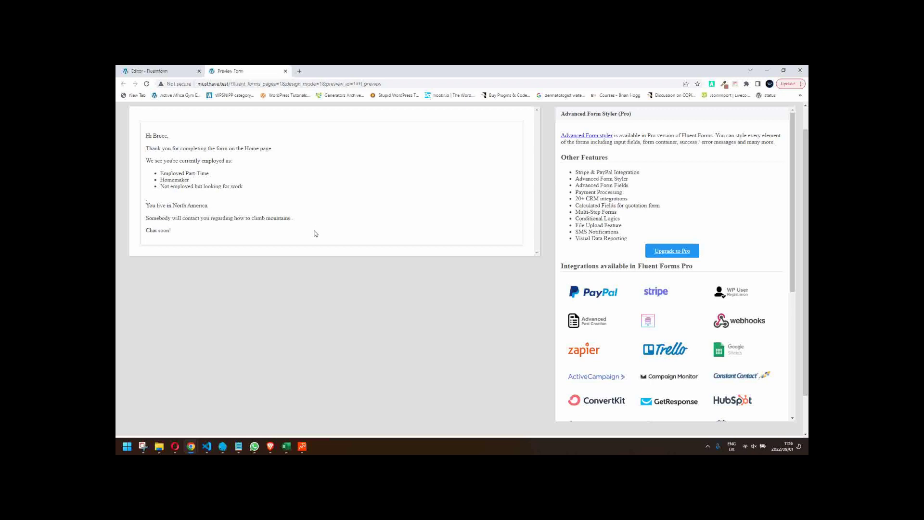
# - Close the Preview Form tab and go to Fluent Forms > Entries in the sidebar
pyautogui.click(286, 71)
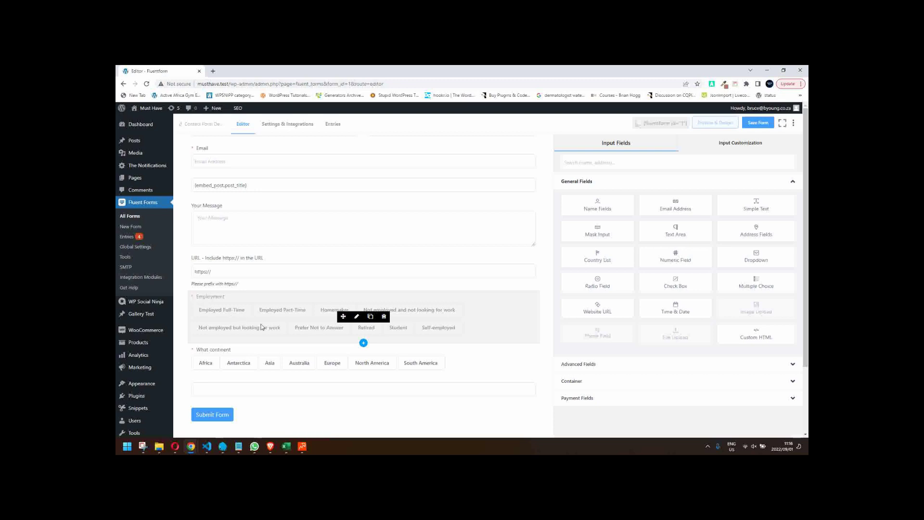
pyautogui.scroll(1, 260, 322)
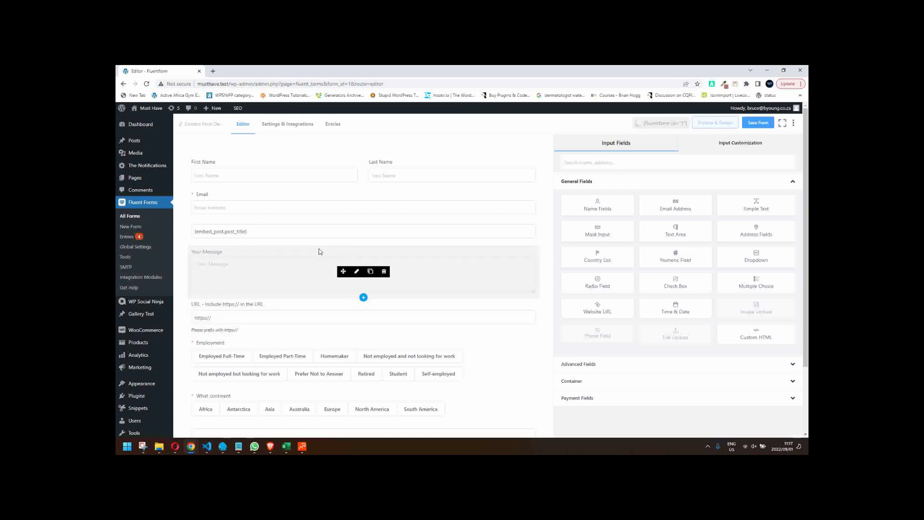
pyautogui.click(127, 237)
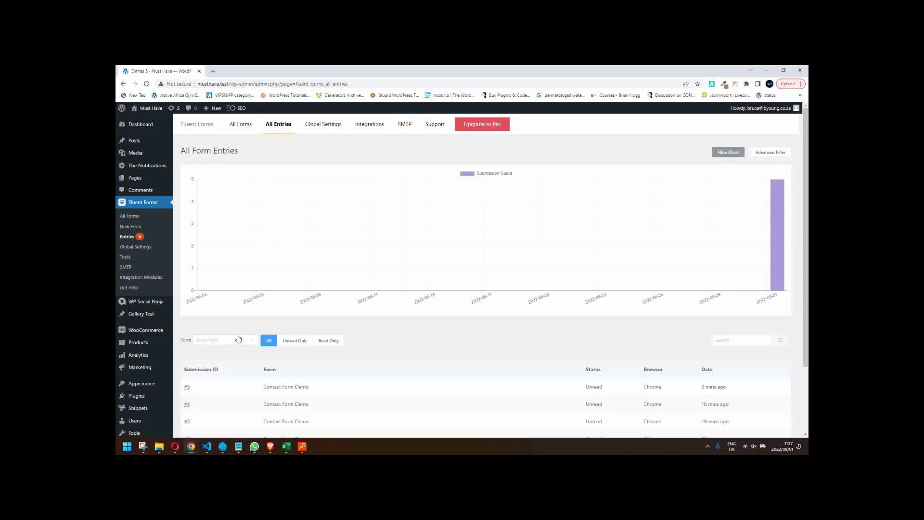
# - Open submission #5 from the entries list and scroll through its answers and submission info
pyautogui.scroll(-2, 239, 342)
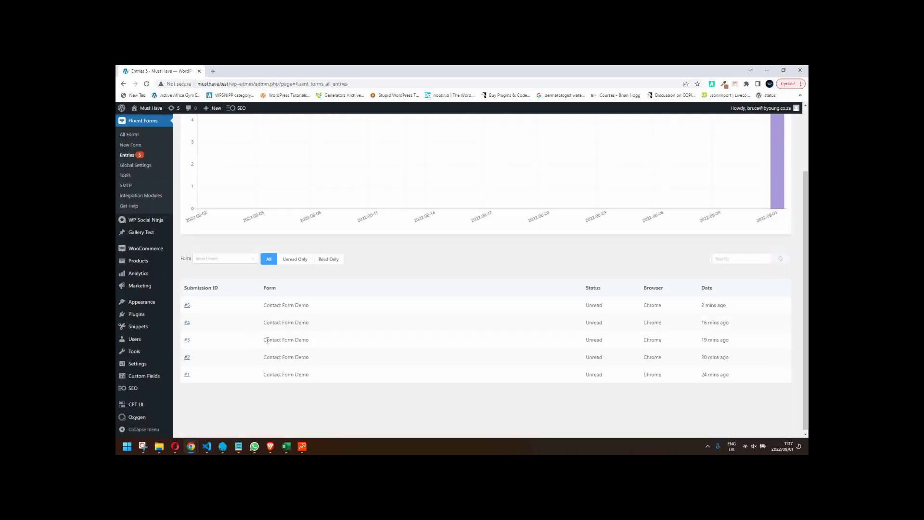
pyautogui.click(187, 304)
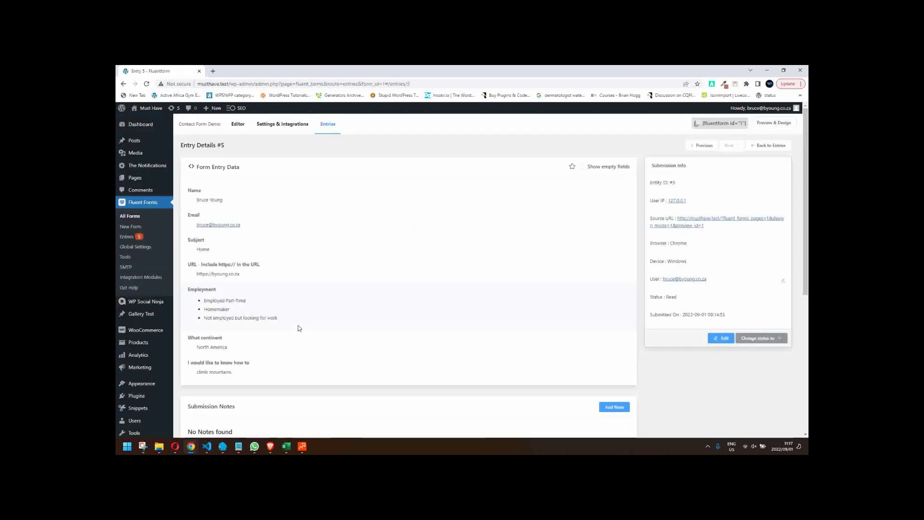
pyautogui.scroll(-3, 351, 340)
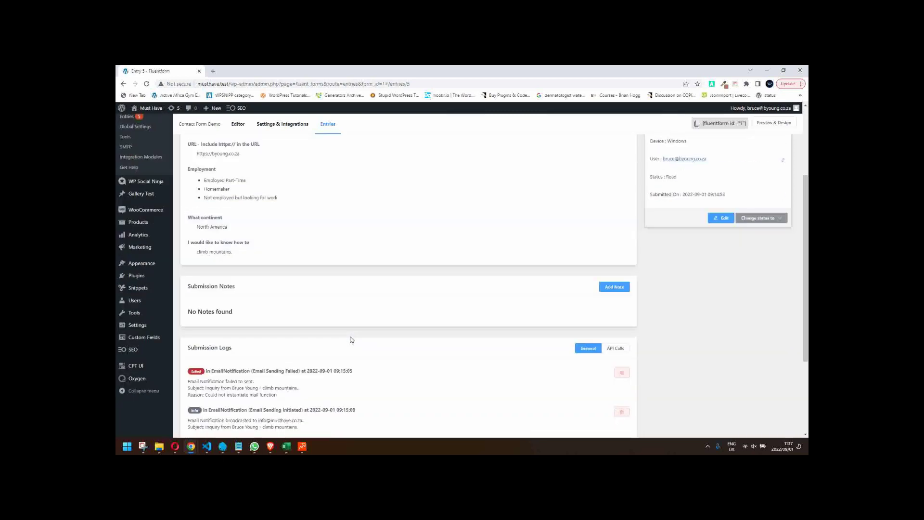
pyautogui.scroll(3, 351, 339)
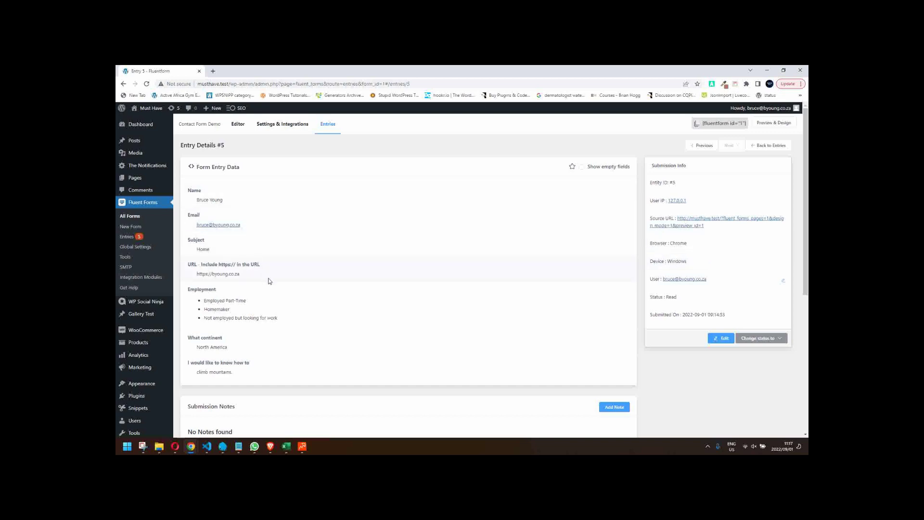
pyautogui.scroll(-3, 269, 281)
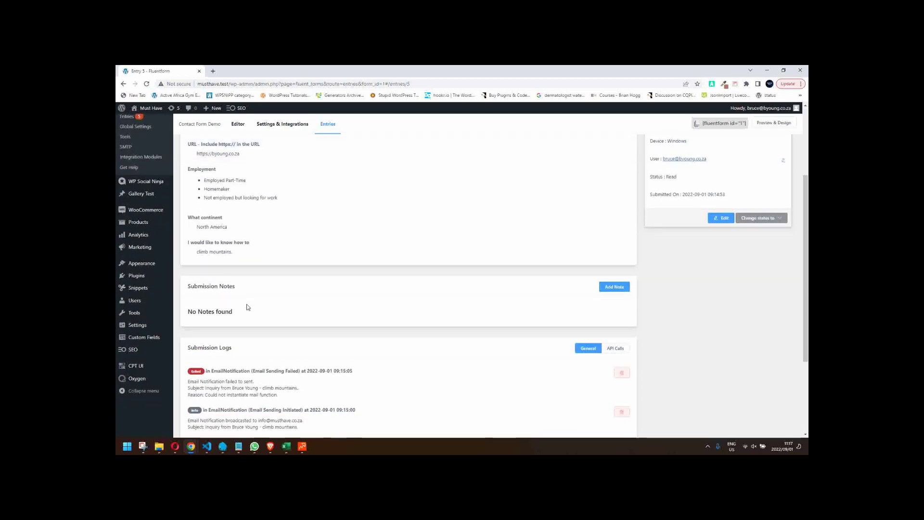
# - Write 'This is the note' in a new submission note on entry #5 and submit it
pyautogui.click(609, 288)
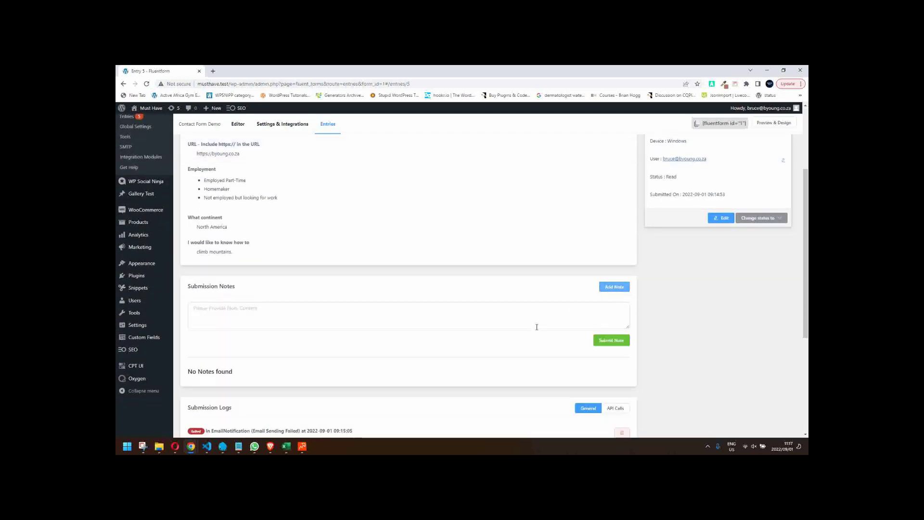
pyautogui.click(526, 326)
pyautogui.write('This is the note')
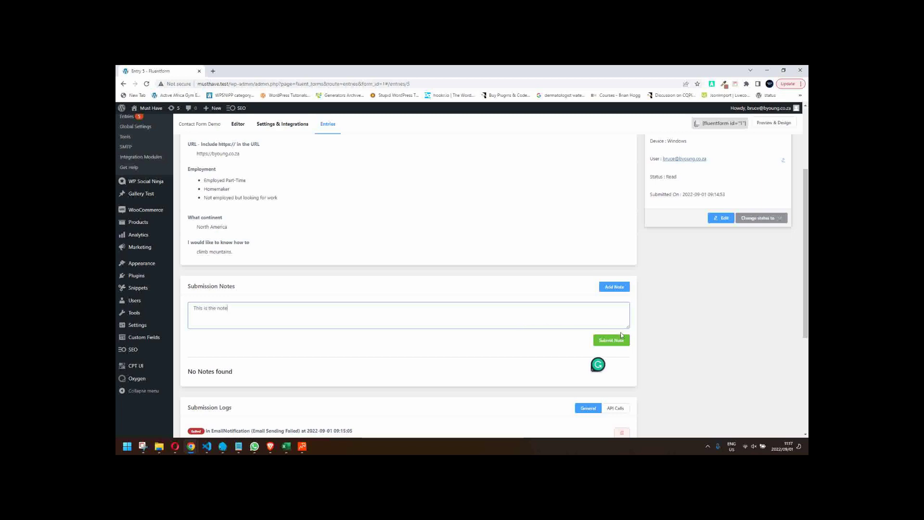
pyautogui.click(611, 341)
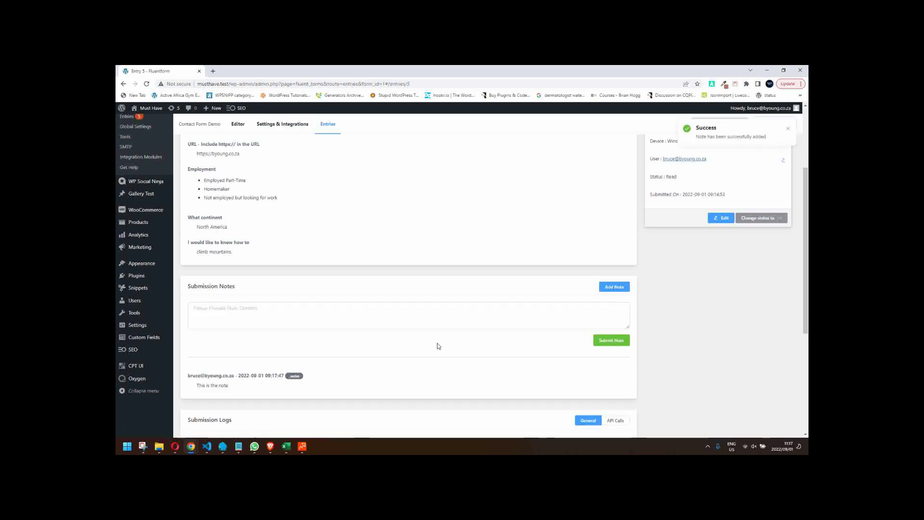
pyautogui.scroll(-3, 440, 348)
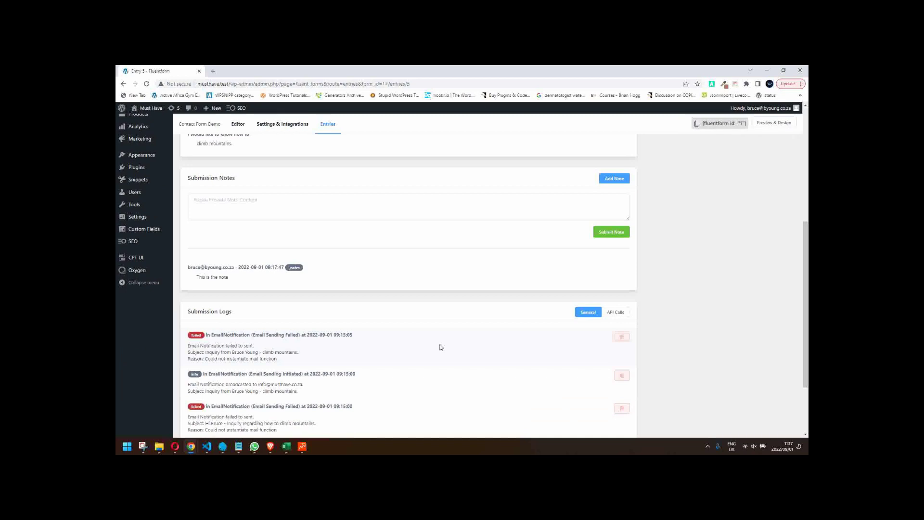
pyautogui.scroll(-3, 439, 347)
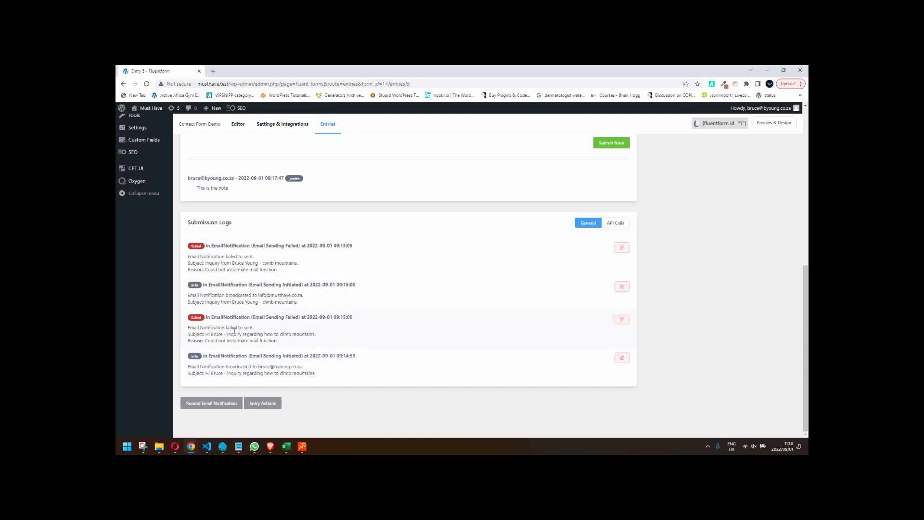
pyautogui.scroll(1, 234, 330)
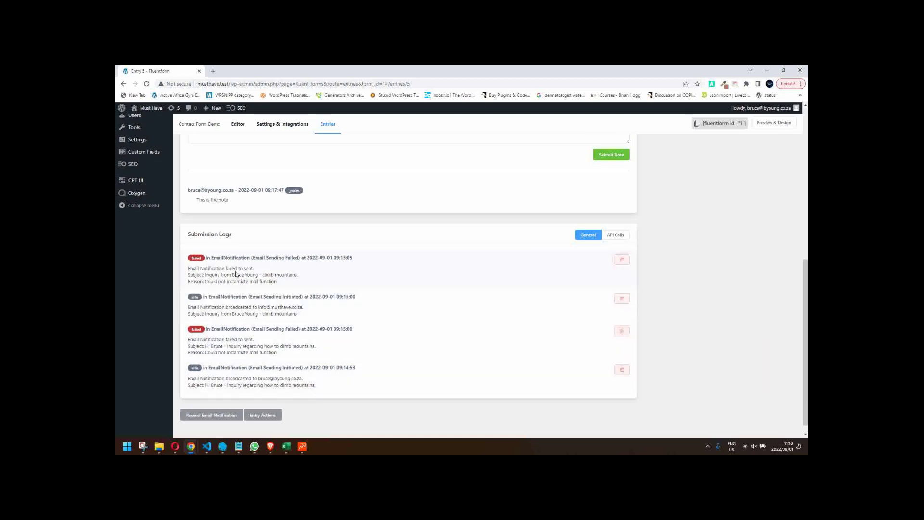
pyautogui.click(216, 415)
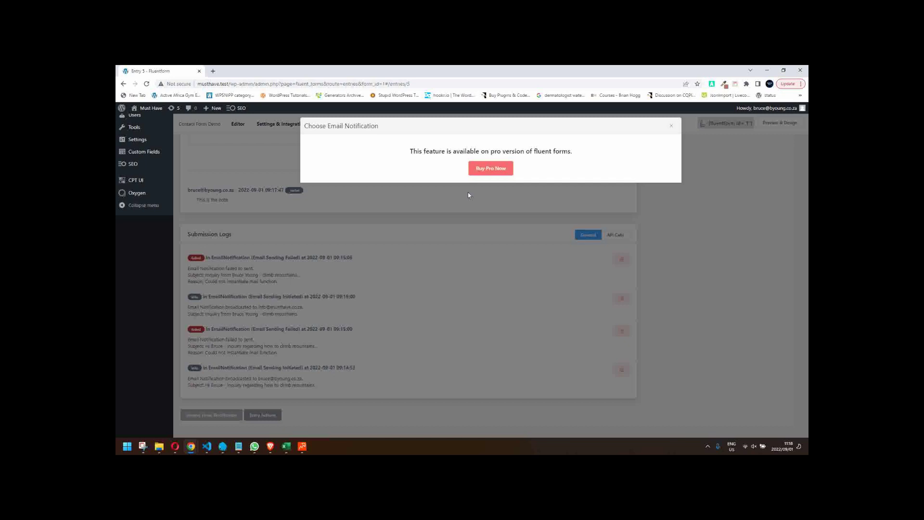
pyautogui.click(670, 128)
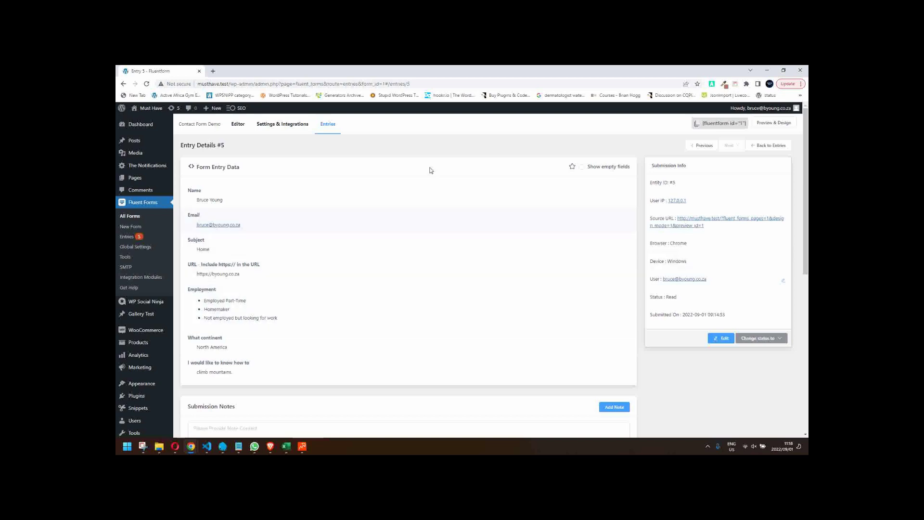
# - Open the form's Settings & Integrations, then switch back to the Editor tab
pyautogui.click(285, 124)
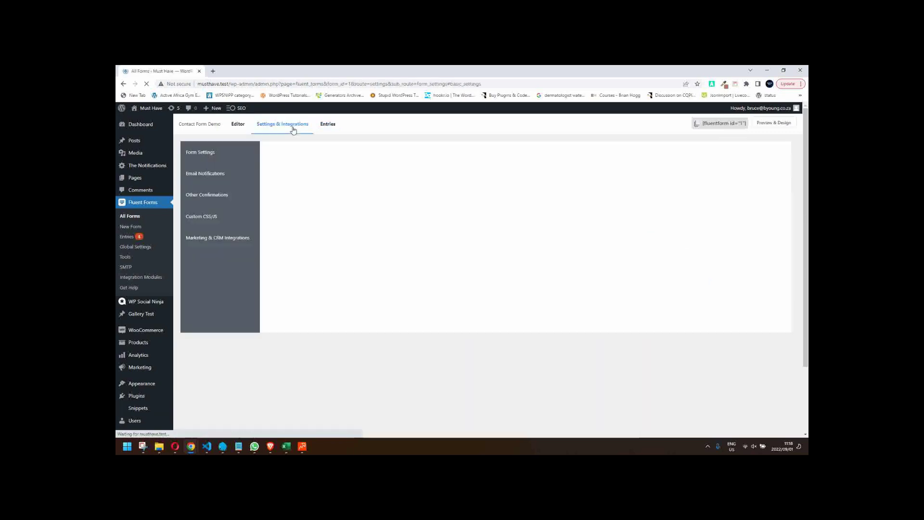
pyautogui.click(237, 126)
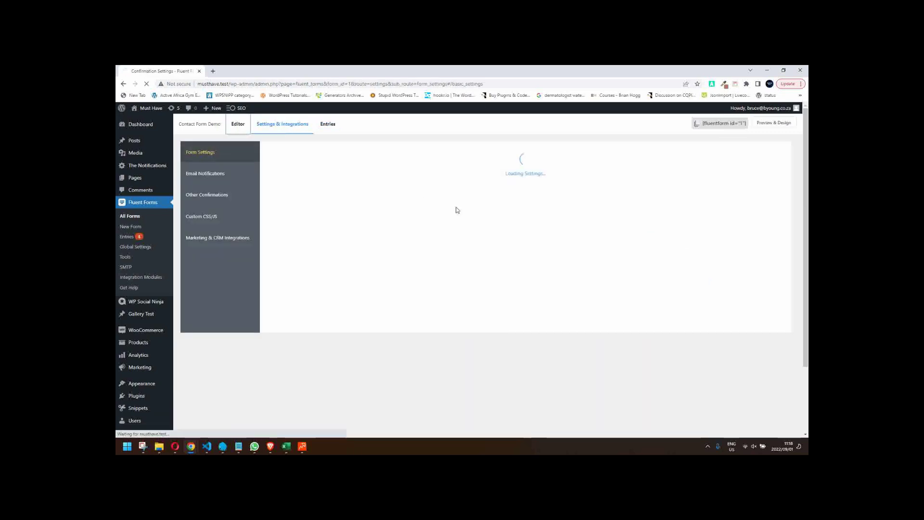